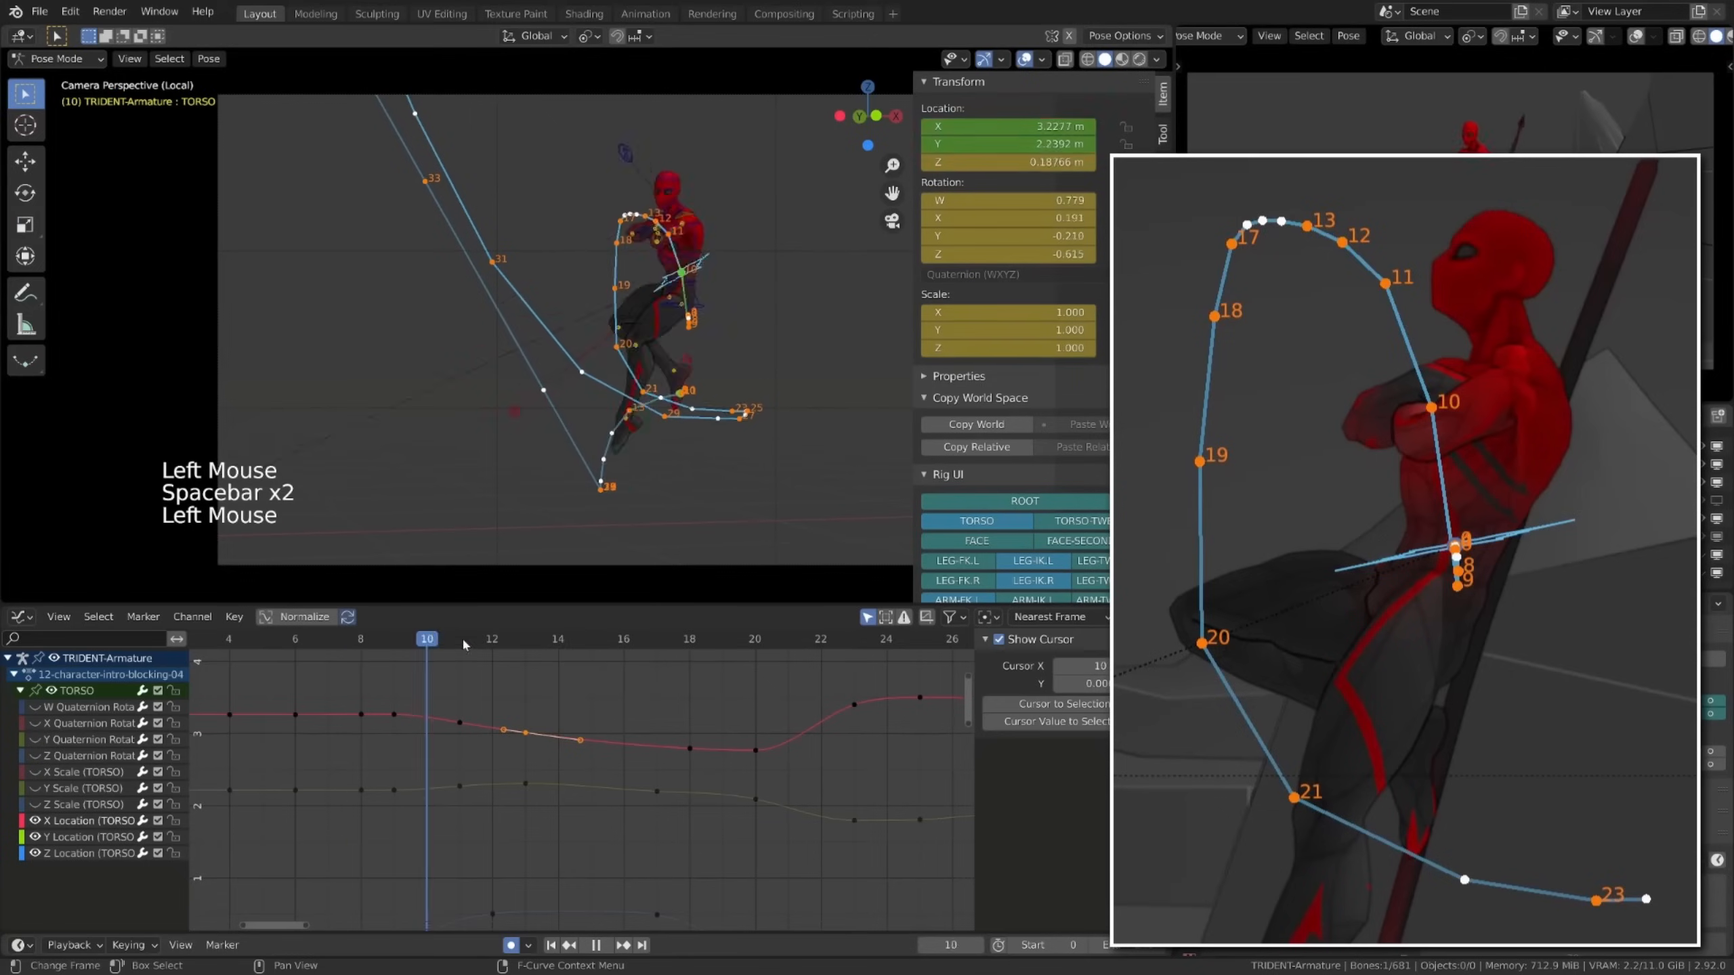
key(q)
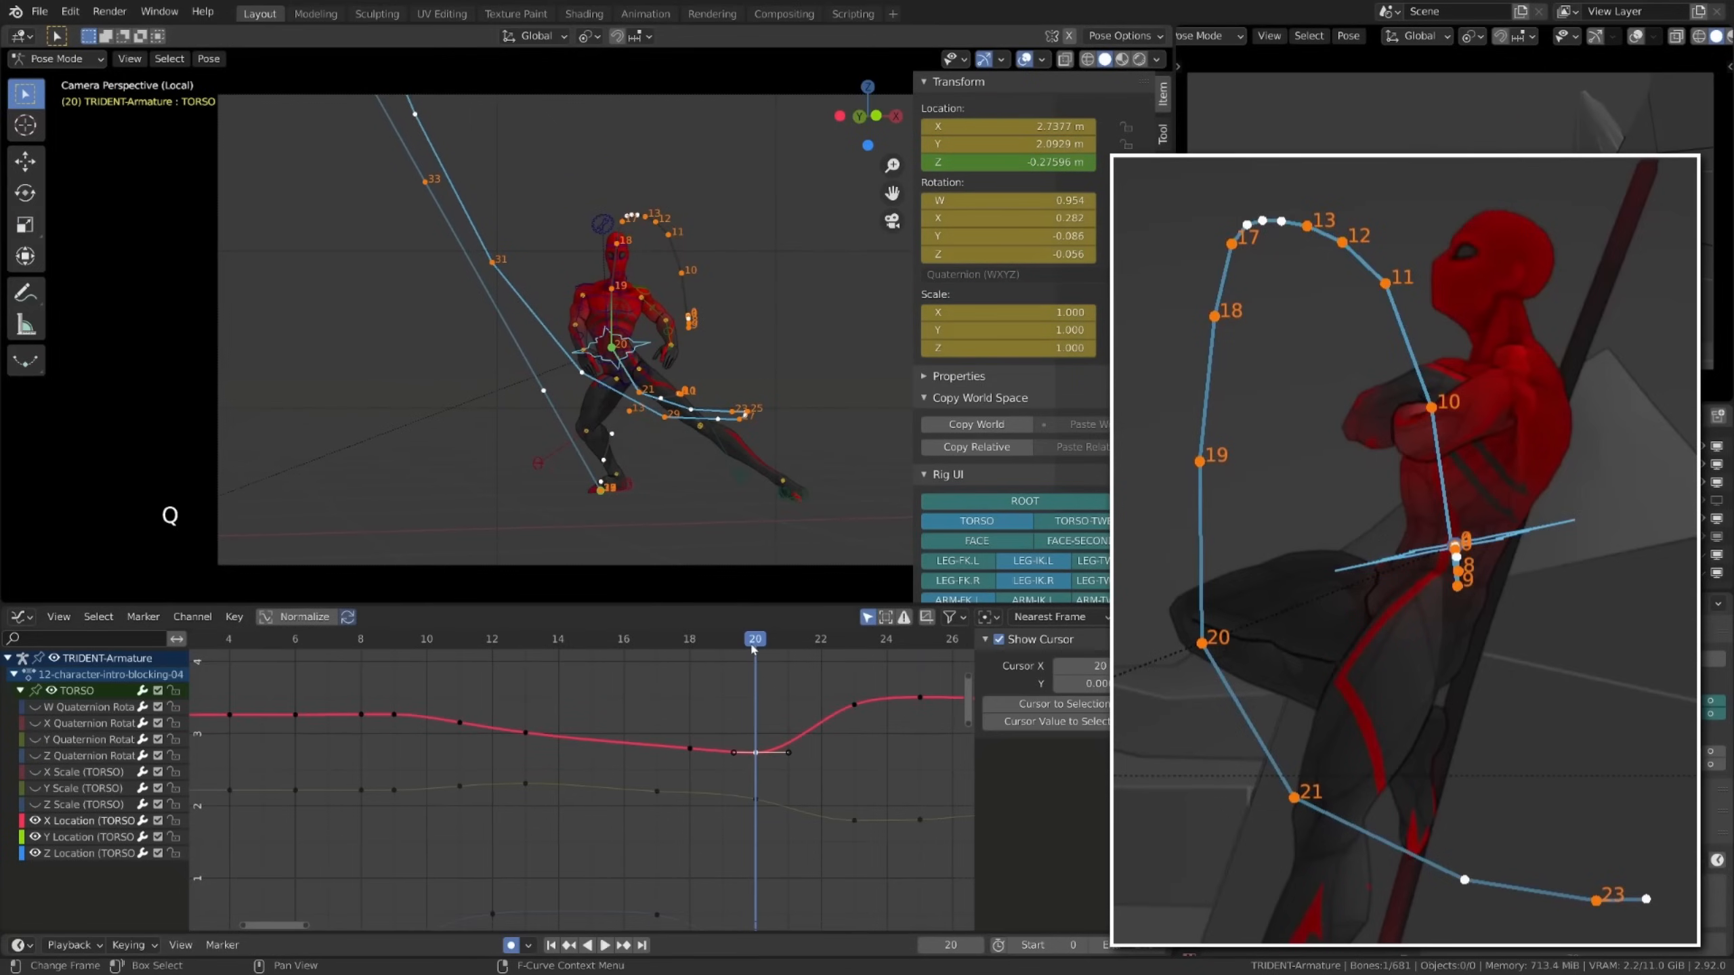
shift+middle_drag(703, 674, 709, 676)
click(716, 676)
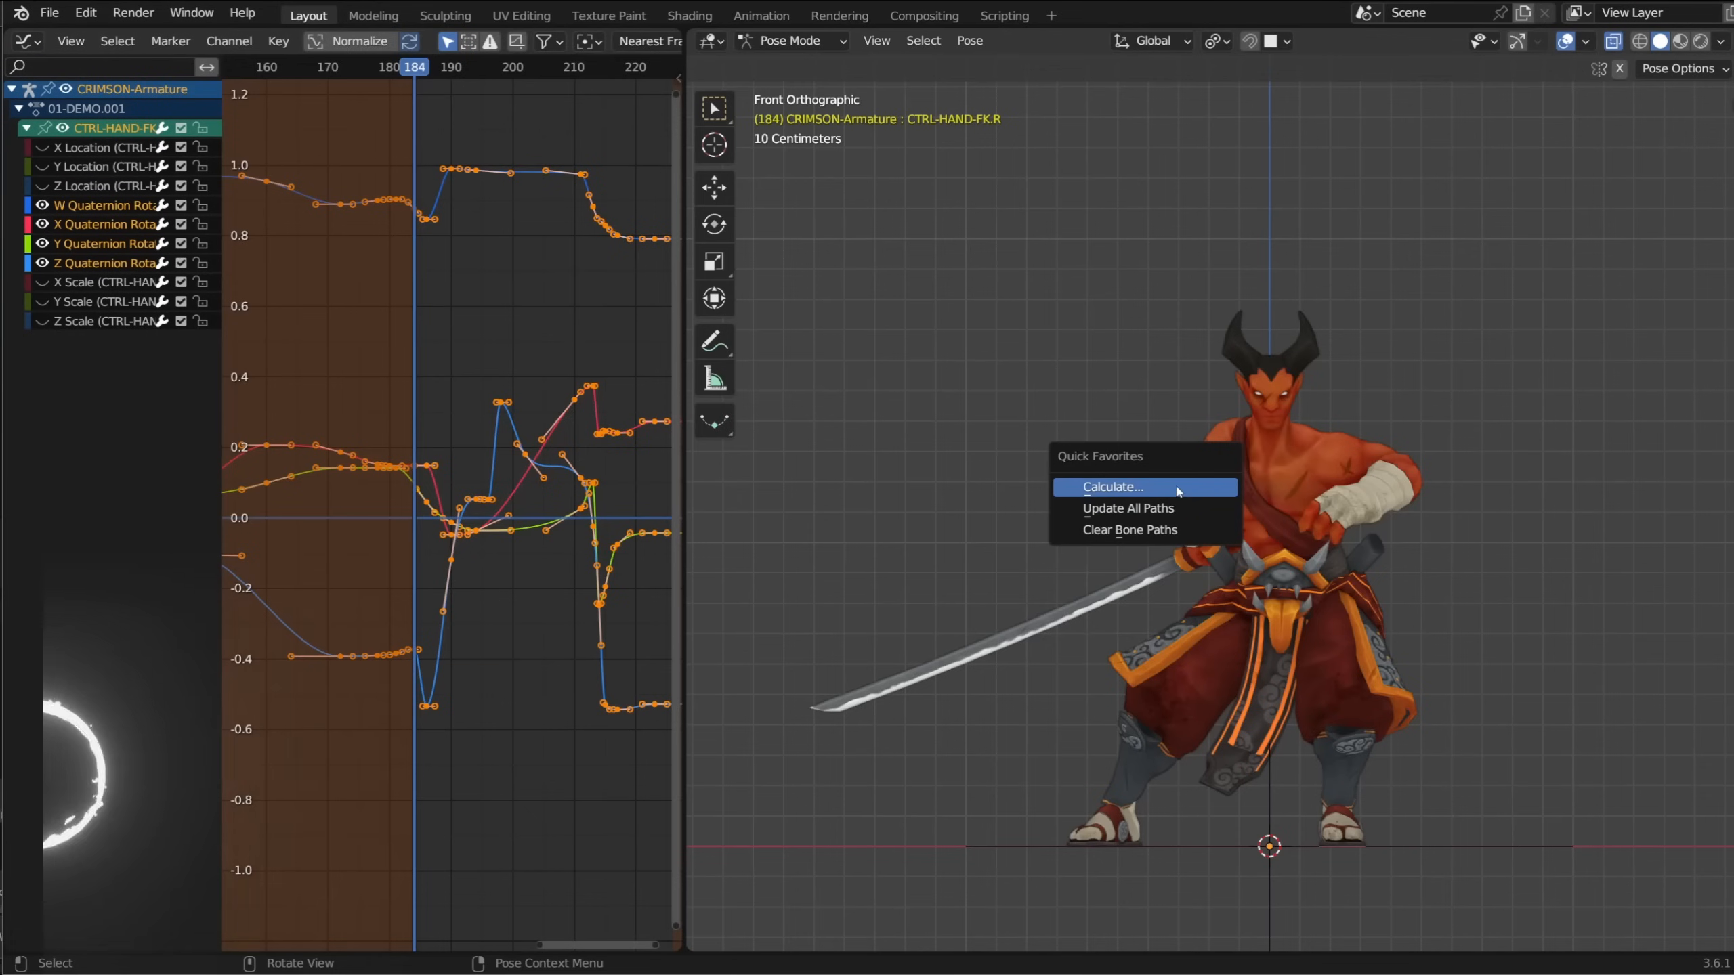
Calculate the motion path of the right hand bone CTRL-HAND-FK.R
click(1178, 486)
click(1180, 605)
scroll(1325, 697, up, 3)
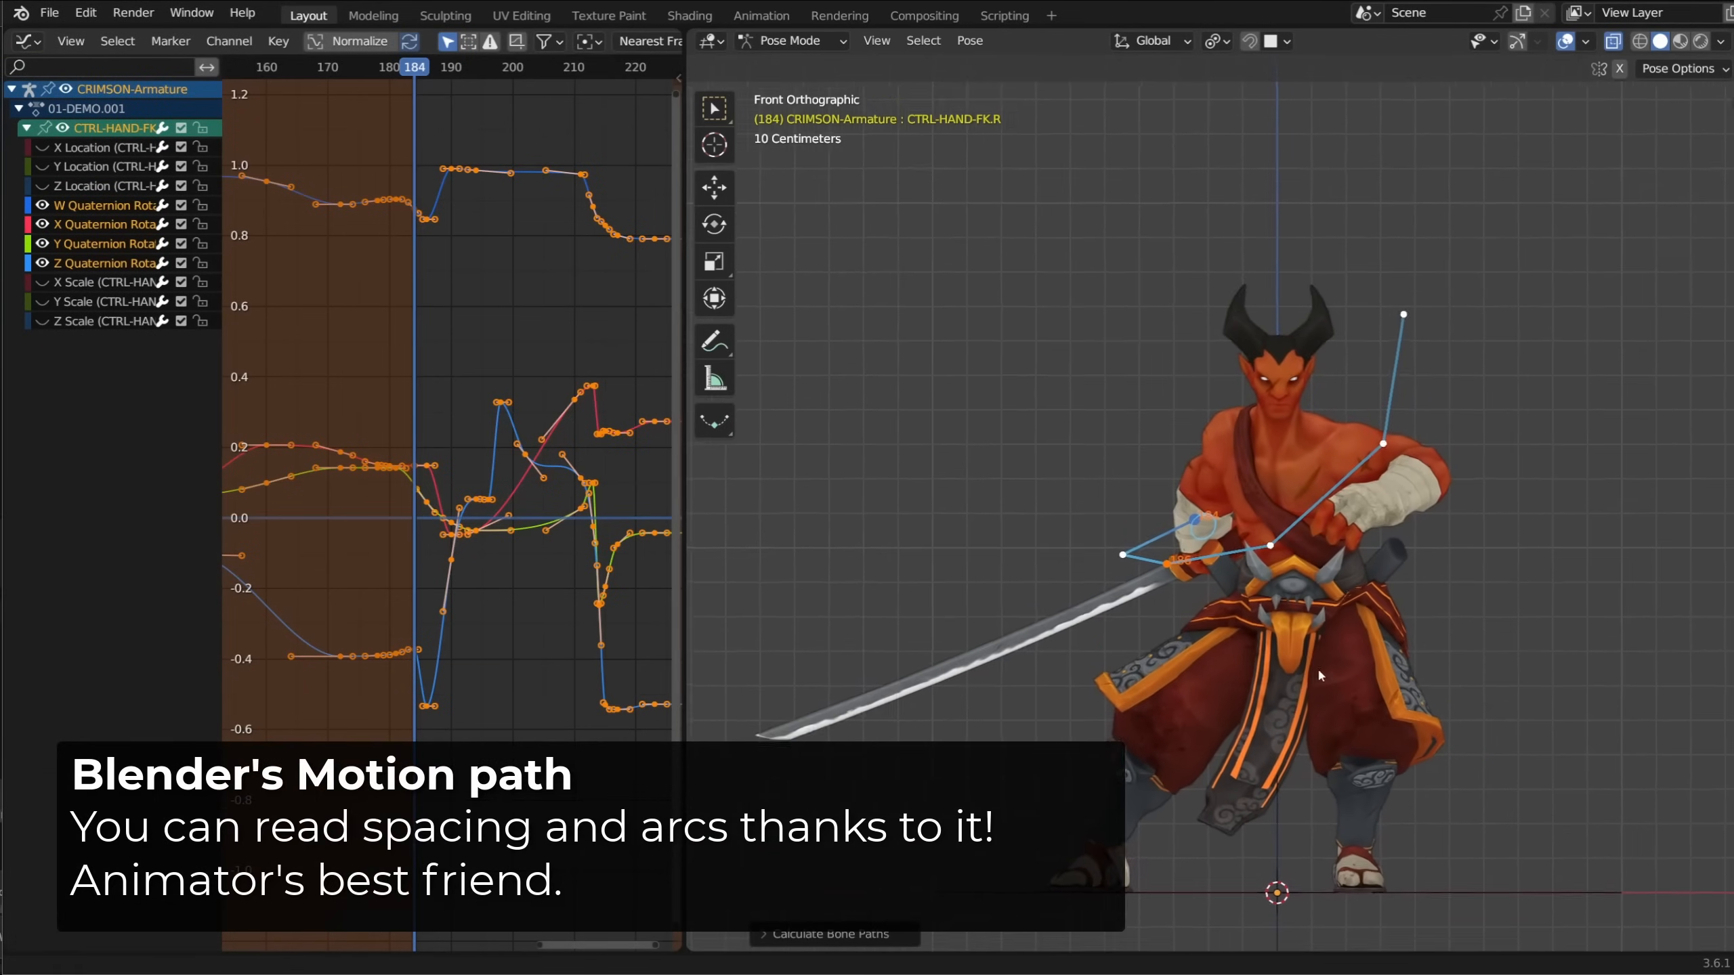
Advance frame by frame from frame 184 to examine the spacing and arc of the hand's motion path
scroll(1305, 627, up, 1)
key(Right)
key(Right)
key(Right)
key(Right)
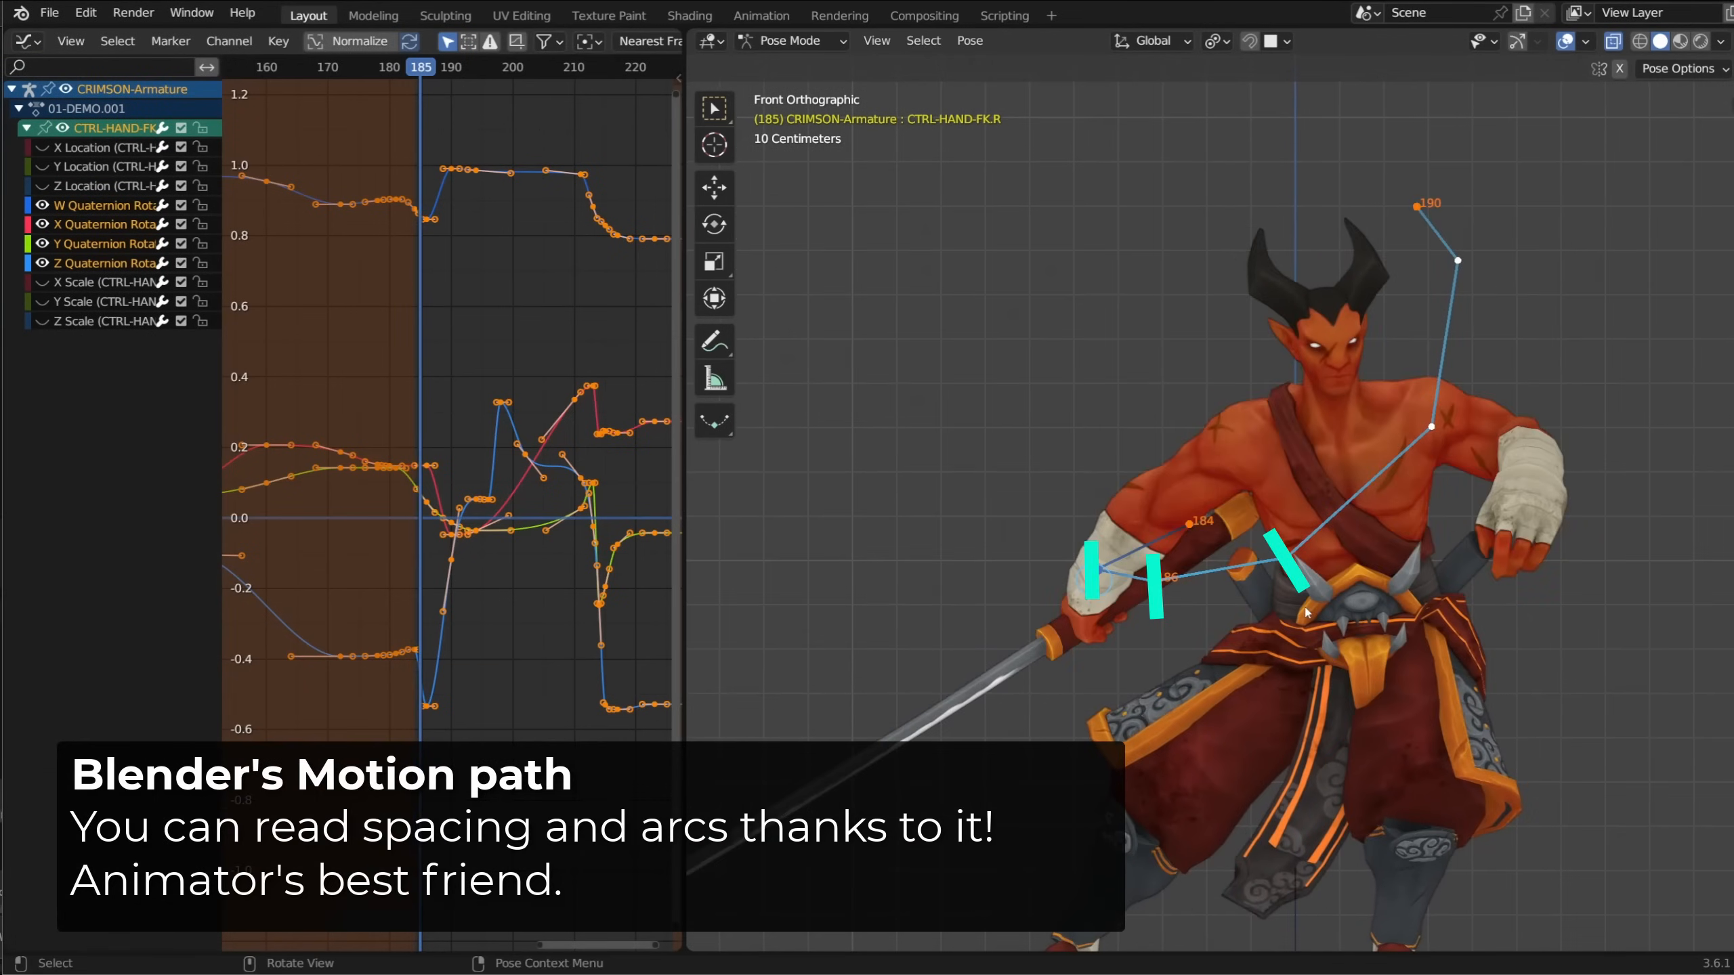
key(Right)
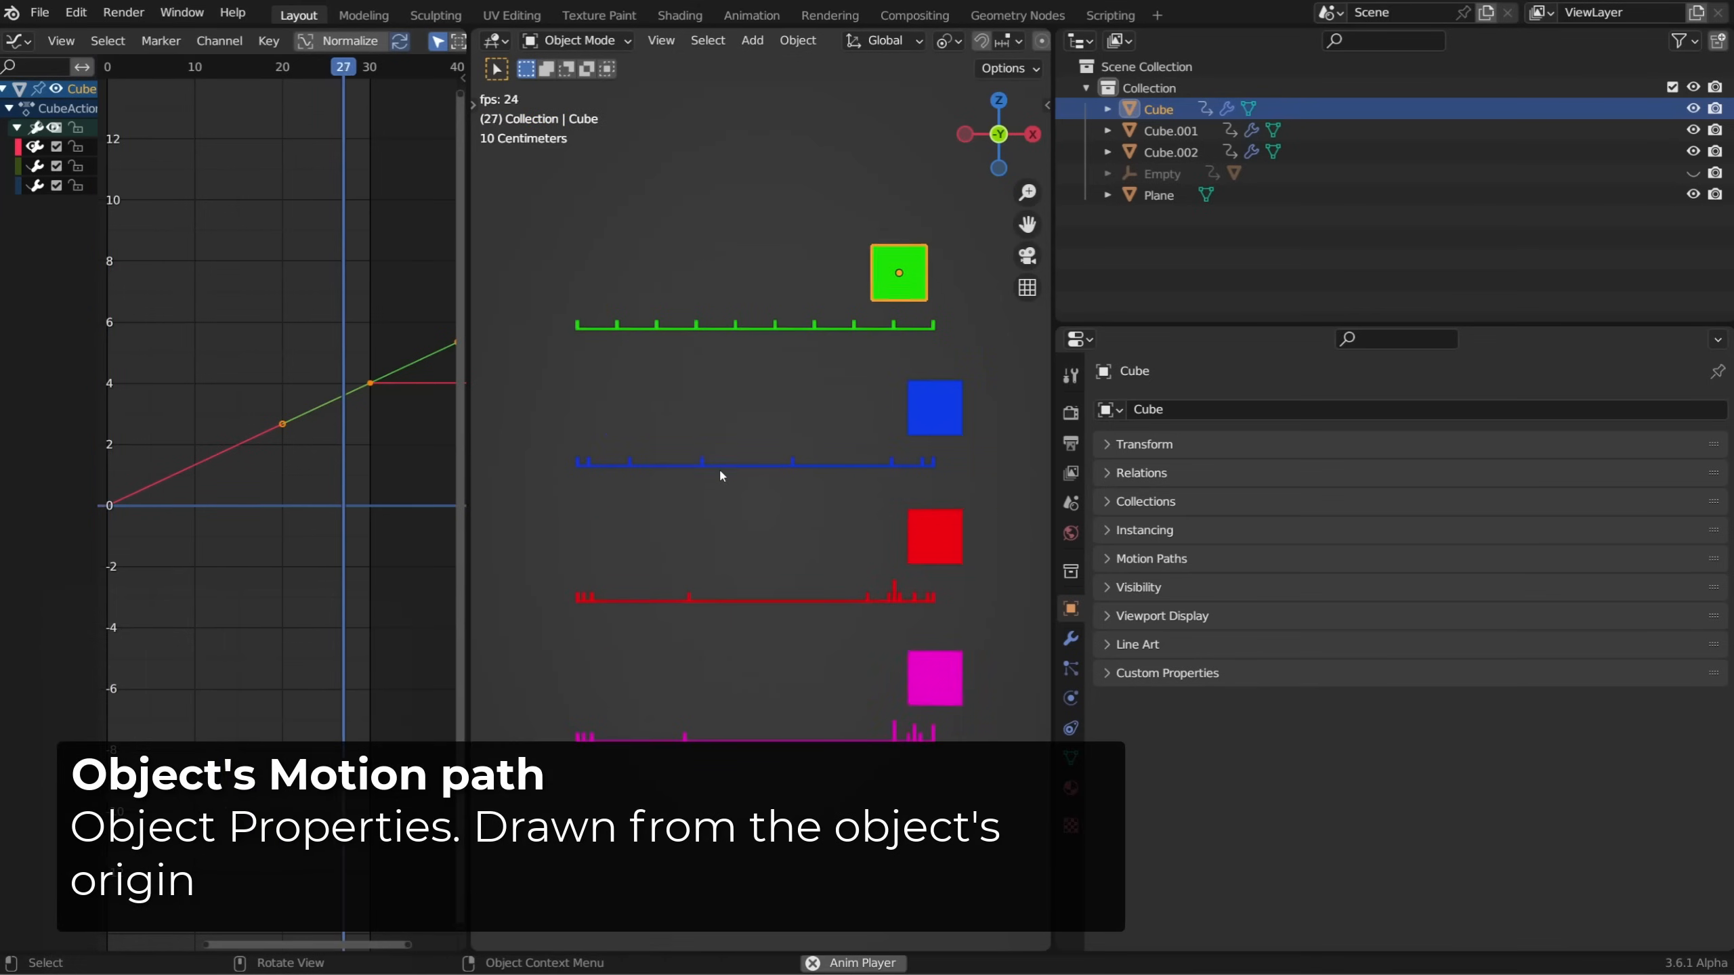
Stop playback and calculate the green Cube's object motion path, In Range over the Scene Frame Range
key(space)
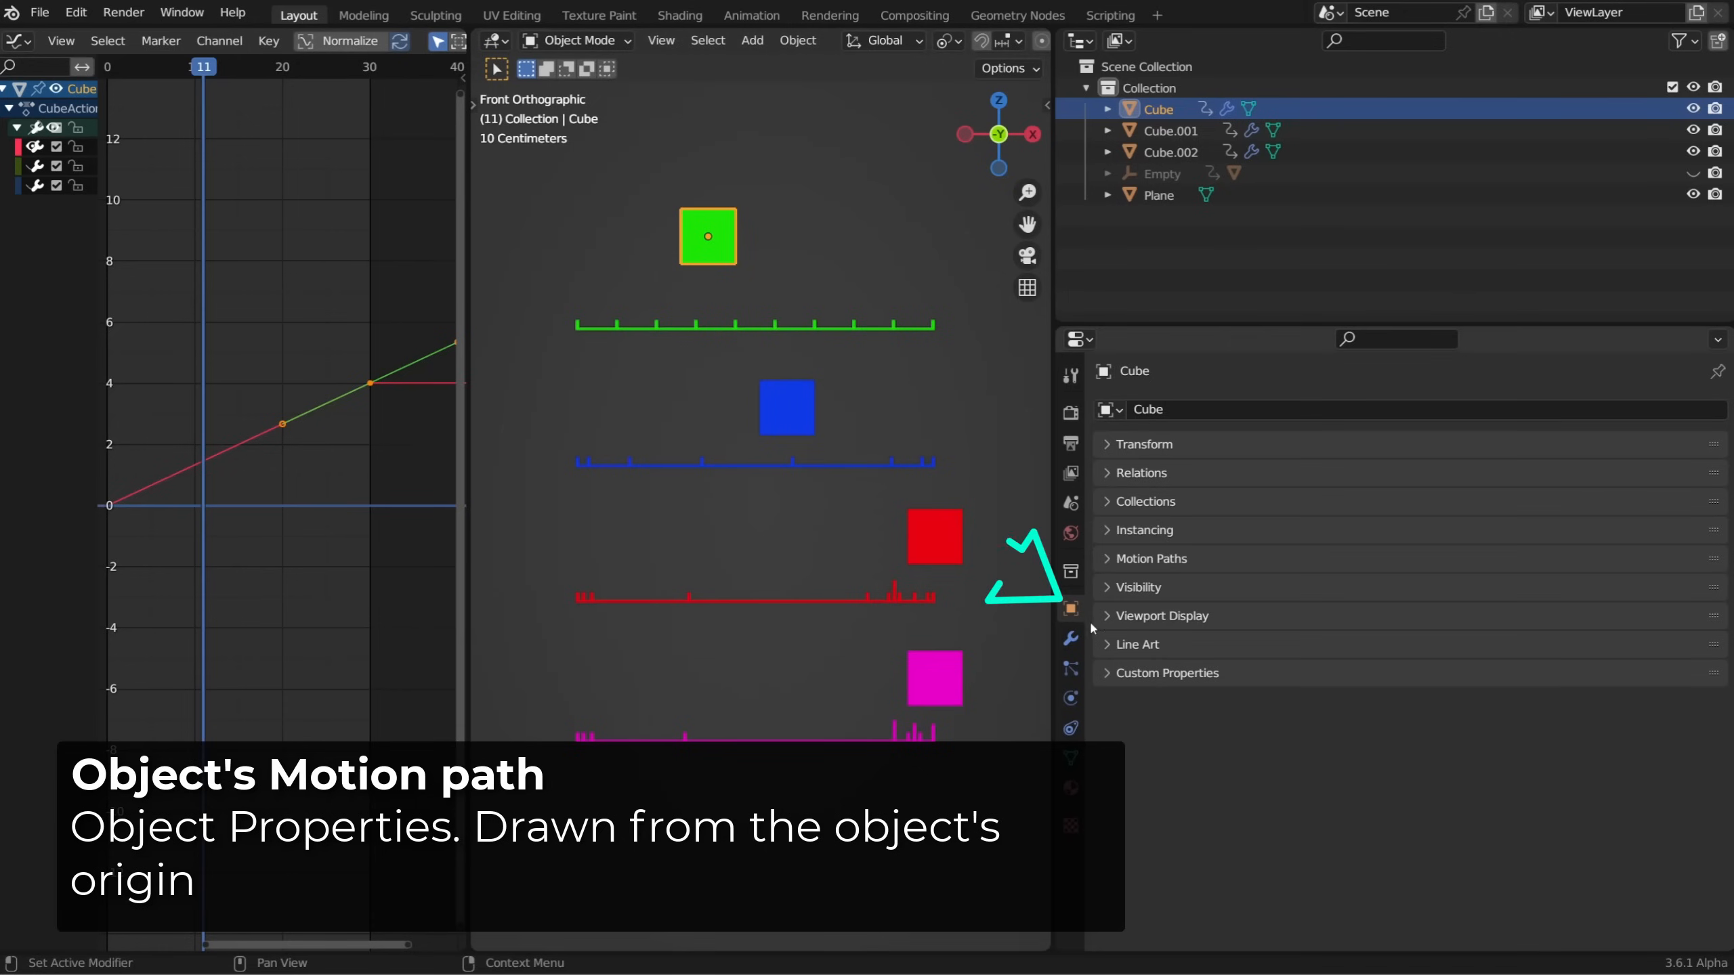
click(1151, 559)
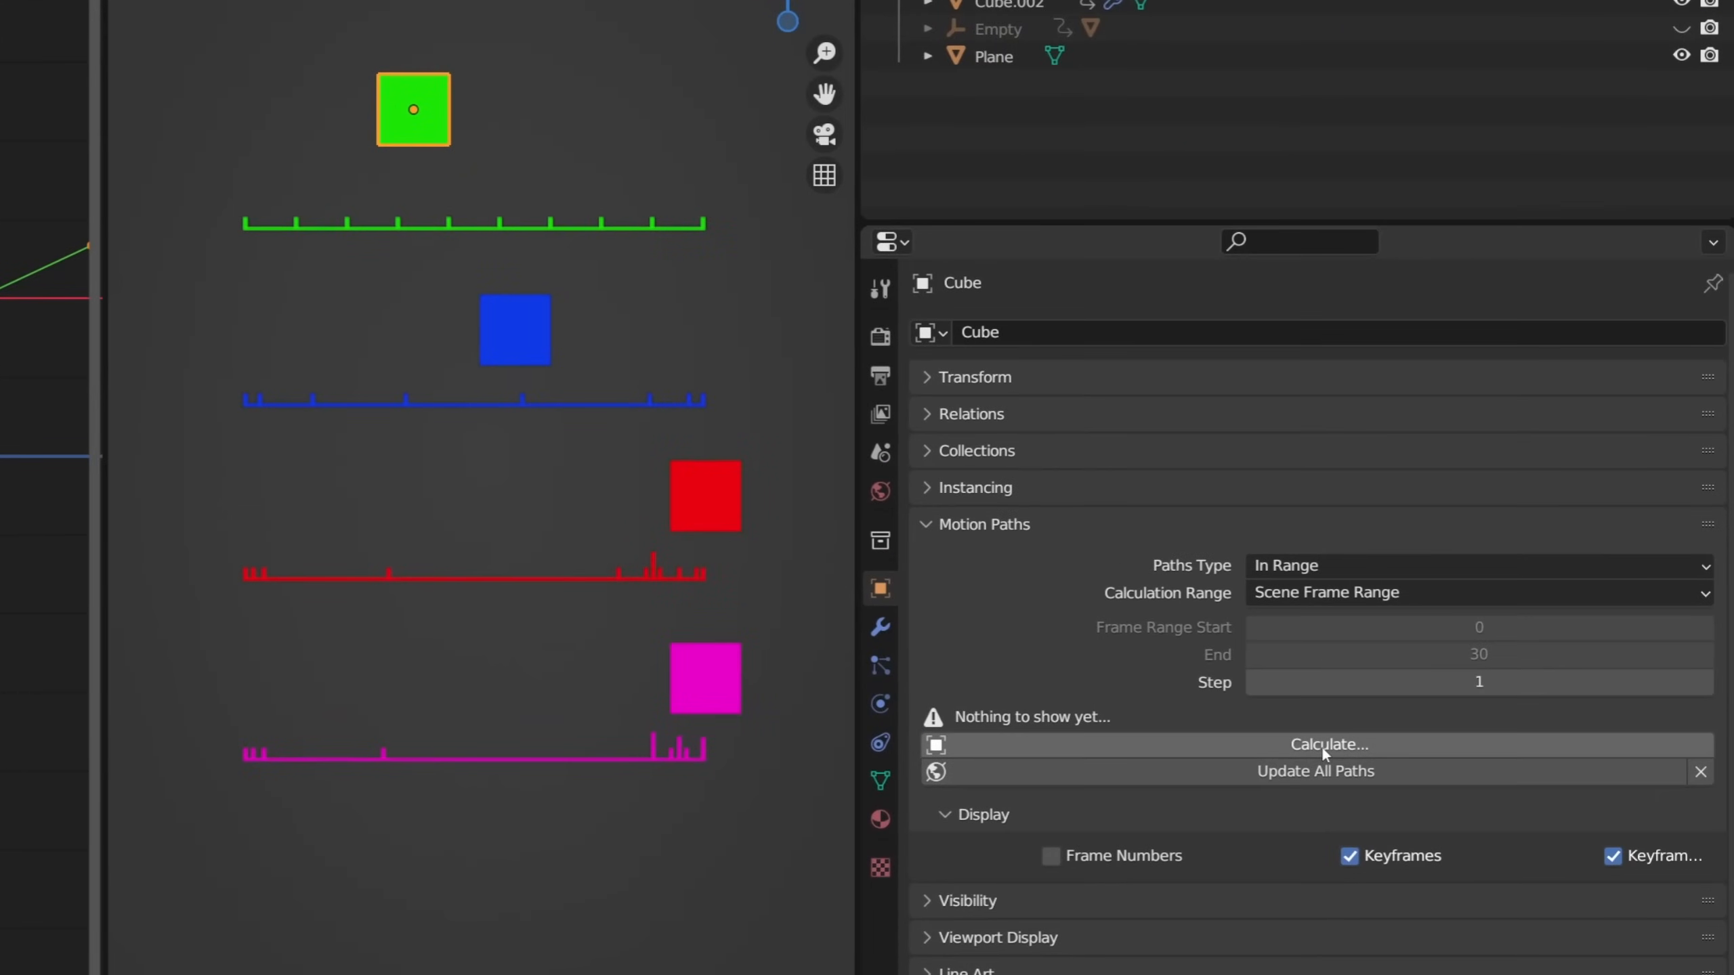
click(1413, 730)
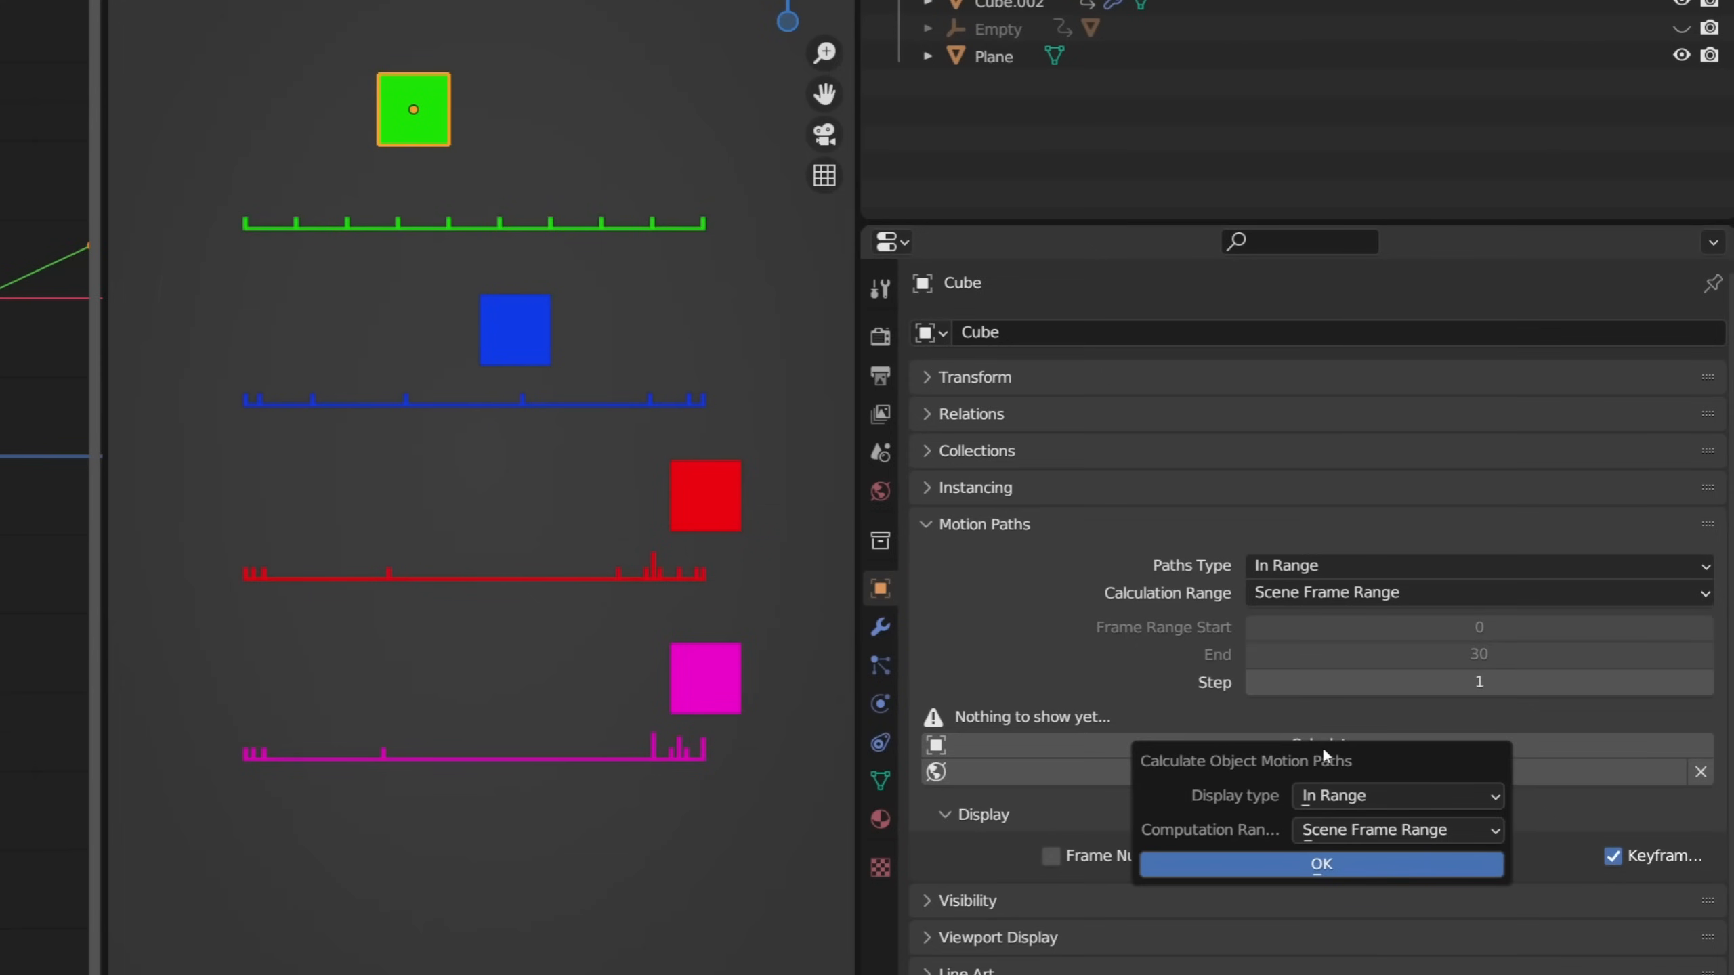
click(1356, 862)
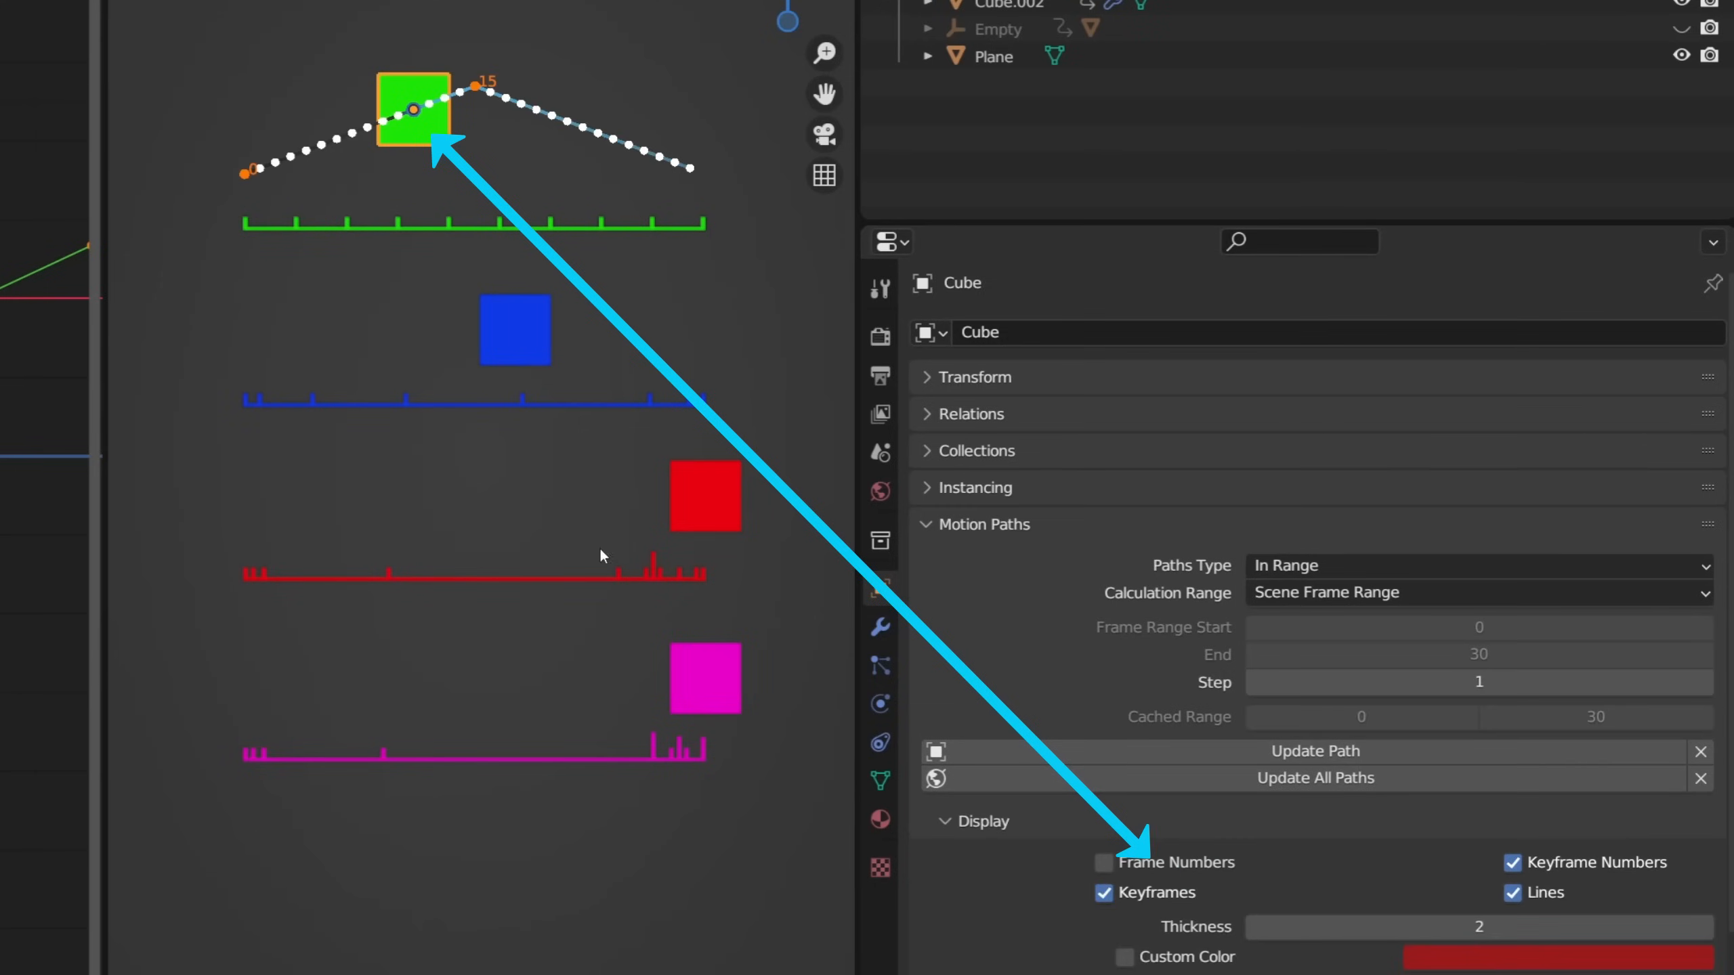
Play the animation and stop it to compare the green cube's movement with its motion path
key(space)
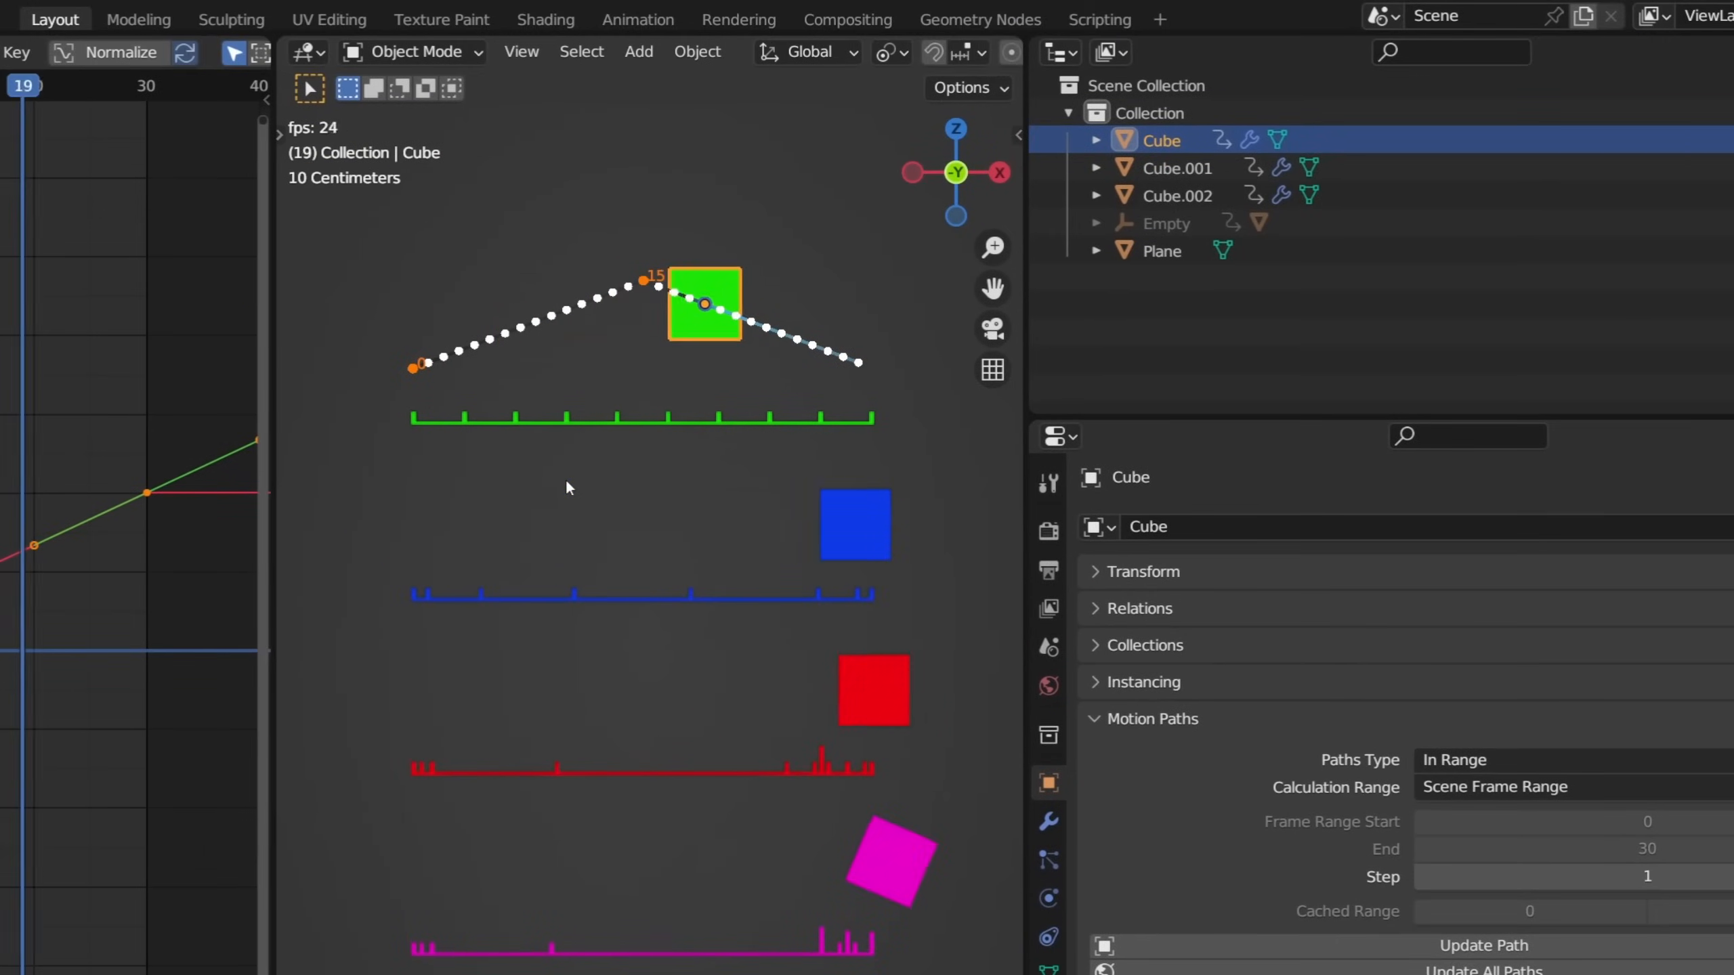
key(space)
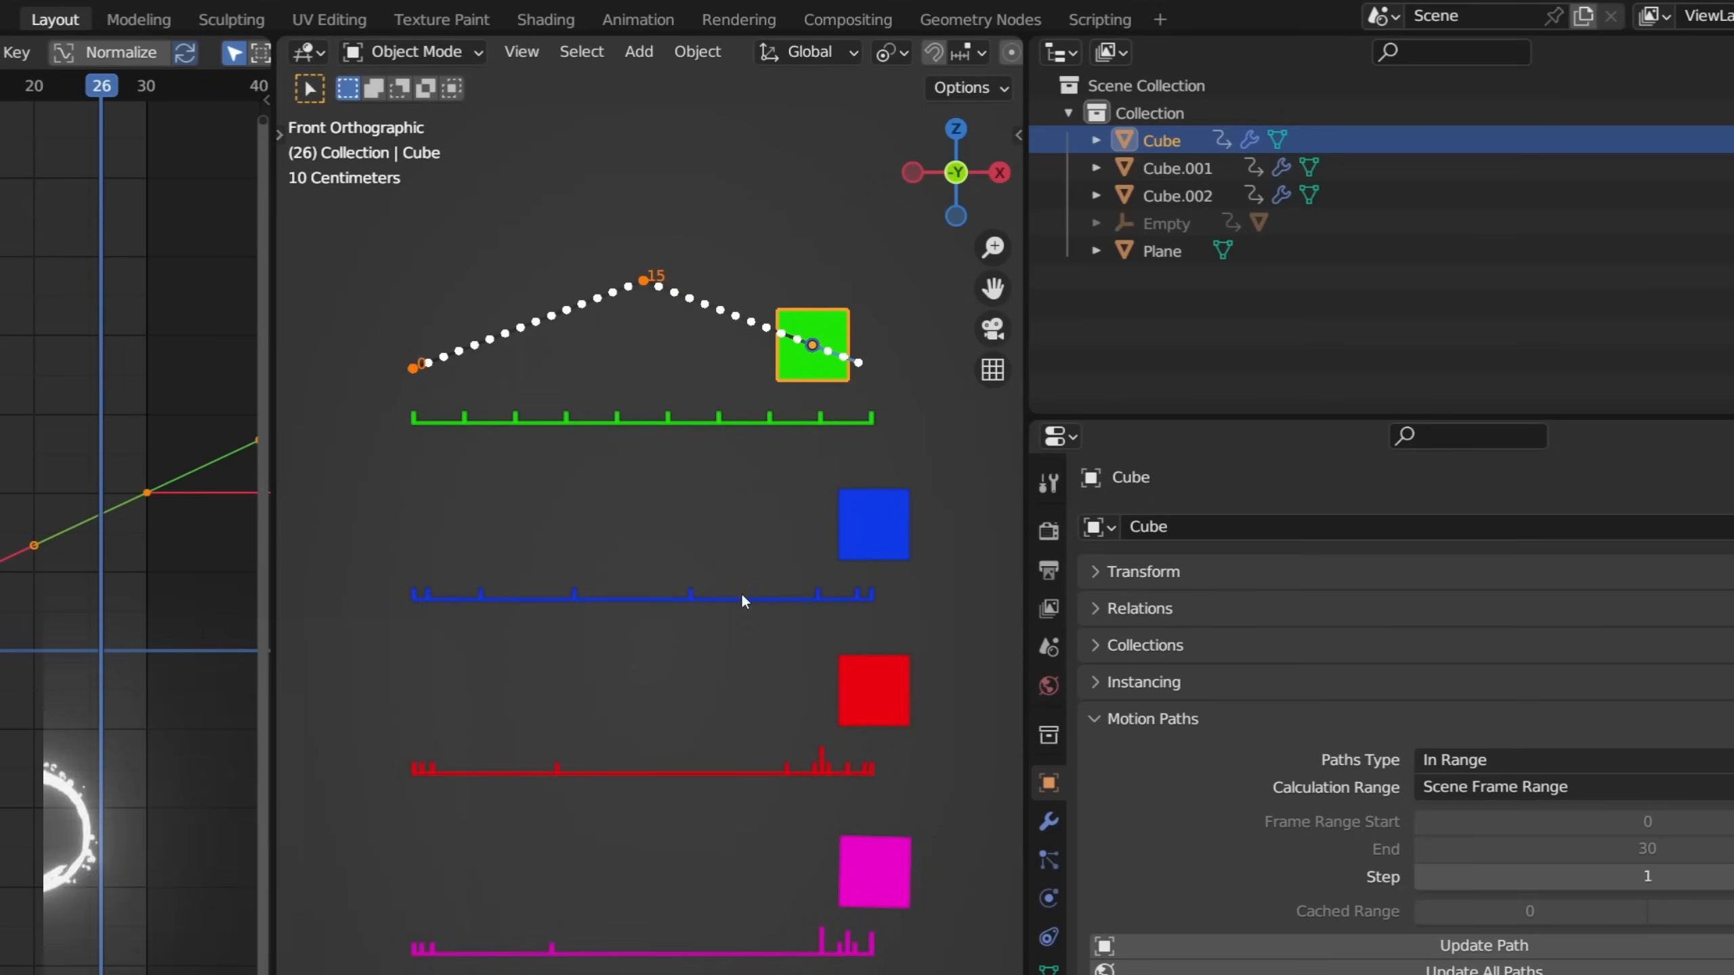
click(842, 534)
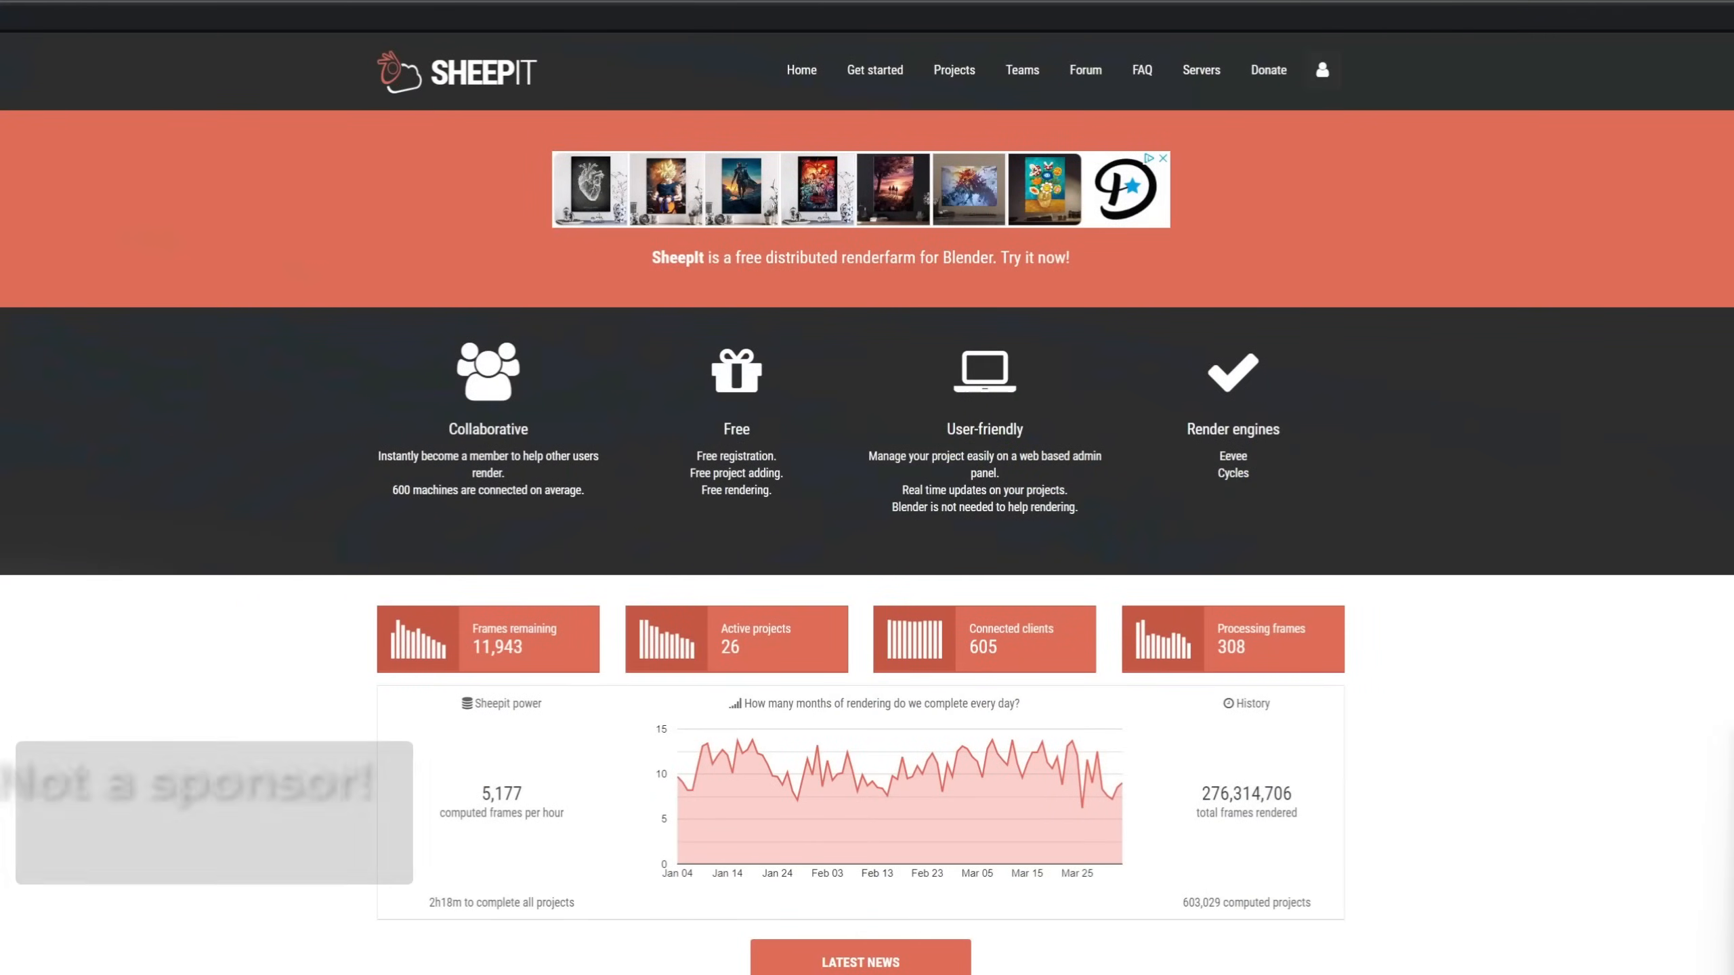
Look through the SheepIt render farm home page down to its latest news
scroll(867, 504, down, 2)
scroll(867, 504, down, 4)
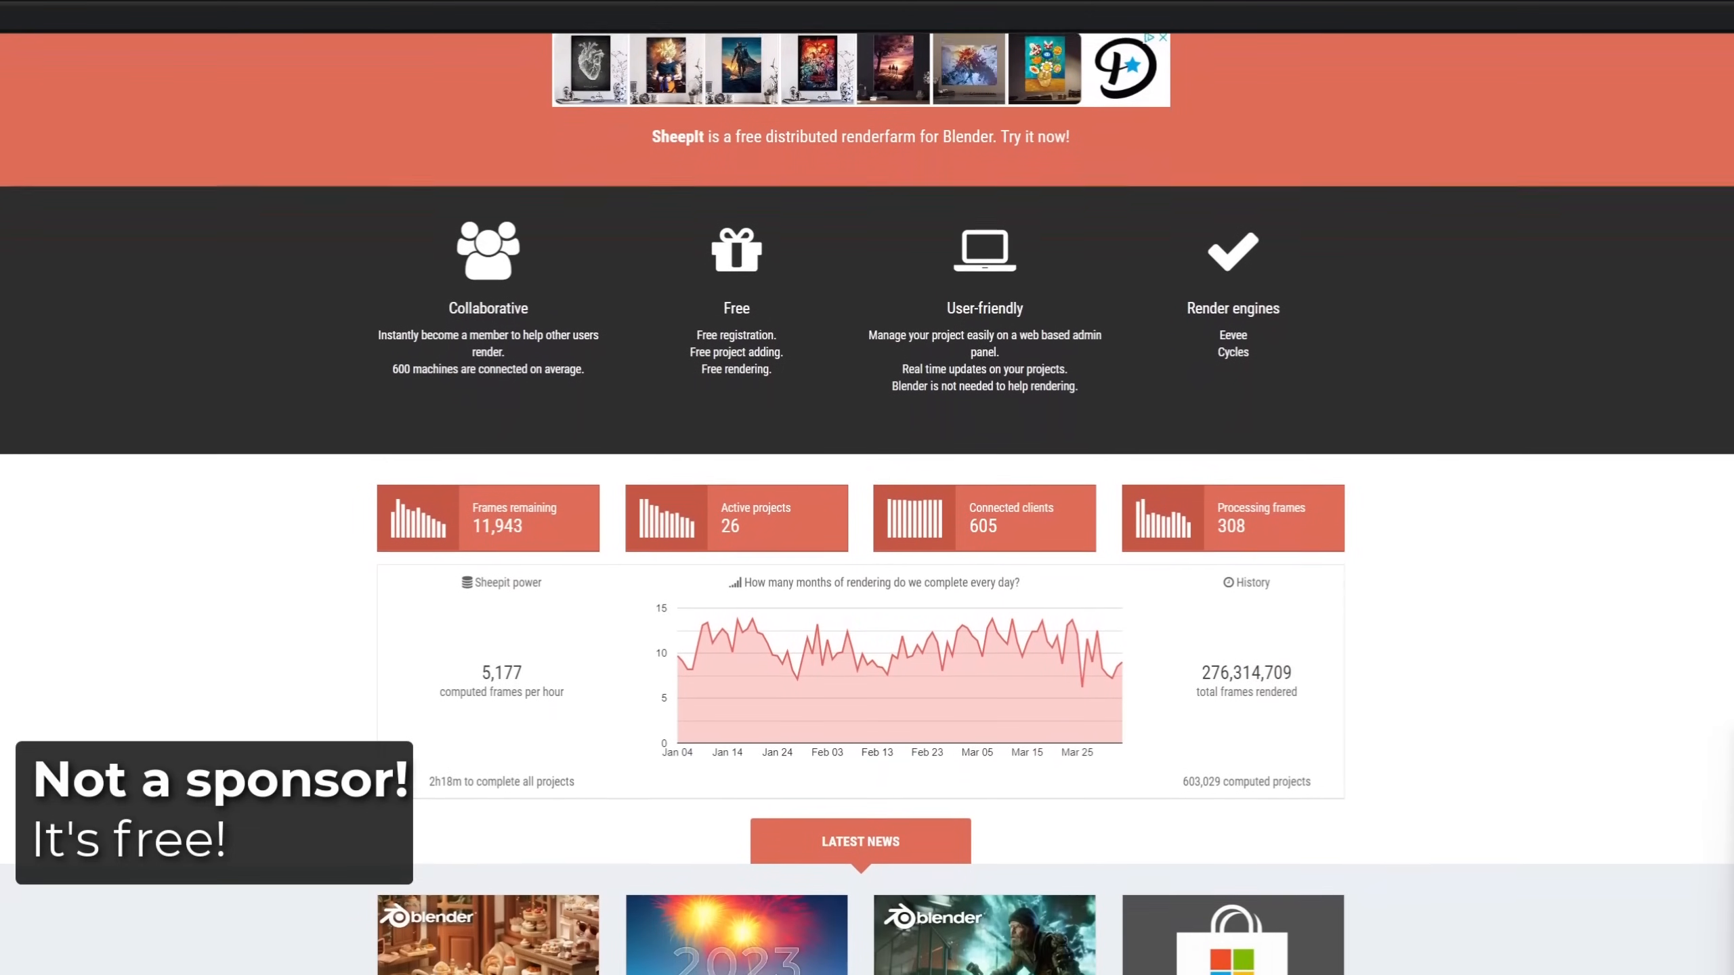
scroll(867, 504, down, 4)
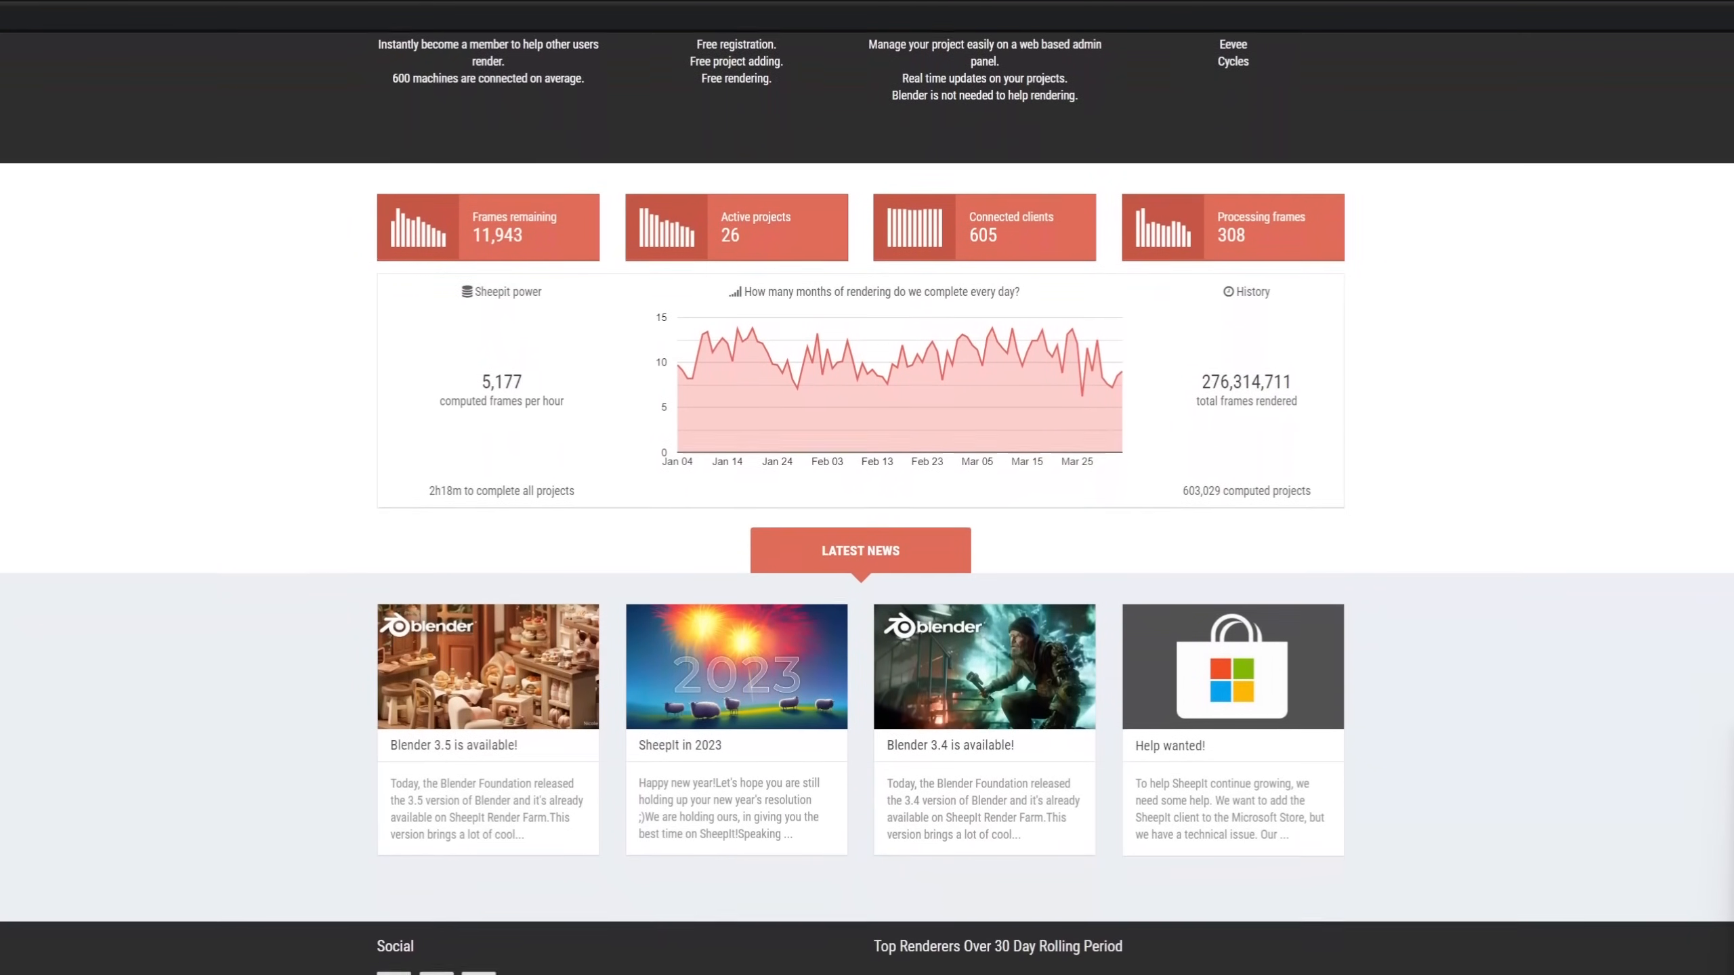
click(154, 836)
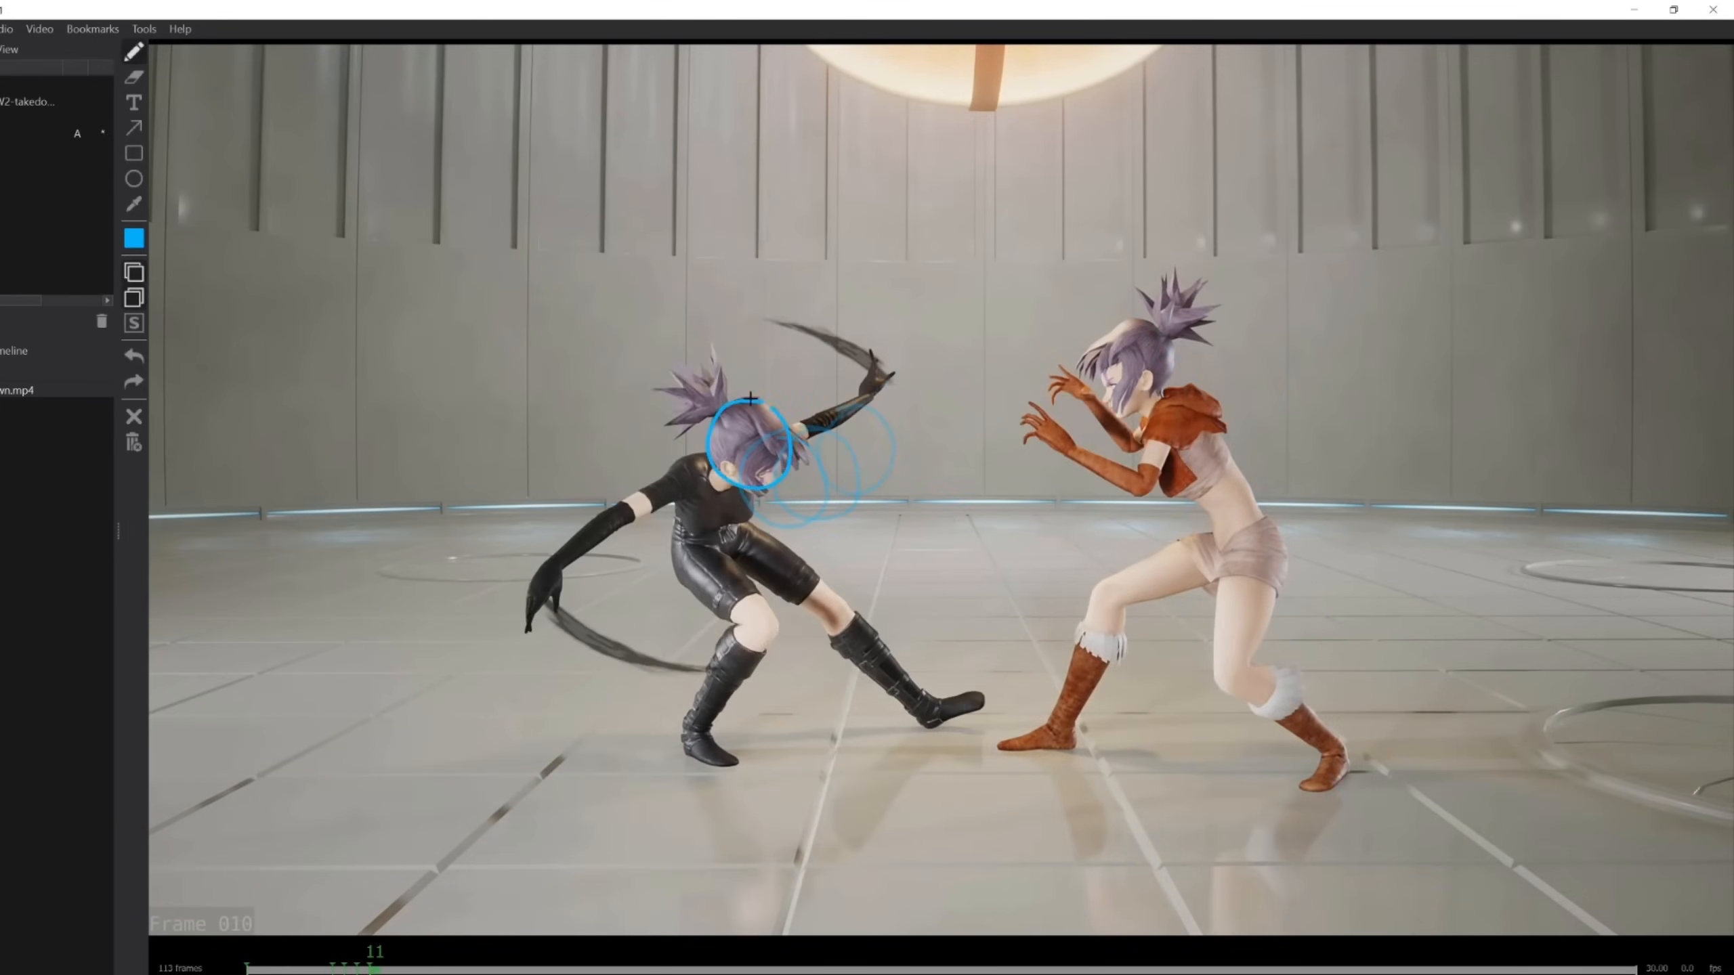
Annotate the black-clad fighter's movement in blue on successive frames of the takedown video
drag(713, 253, 717, 255)
key(Right)
key(Right)
drag(718, 180, 752, 173)
key(Right)
key(Right)
Go back seven frames in the takedown video to review the annotated movement
key(Left)
key(Left)
key(Left)
key(Left)
key(Left)
key(Left)
key(Left)
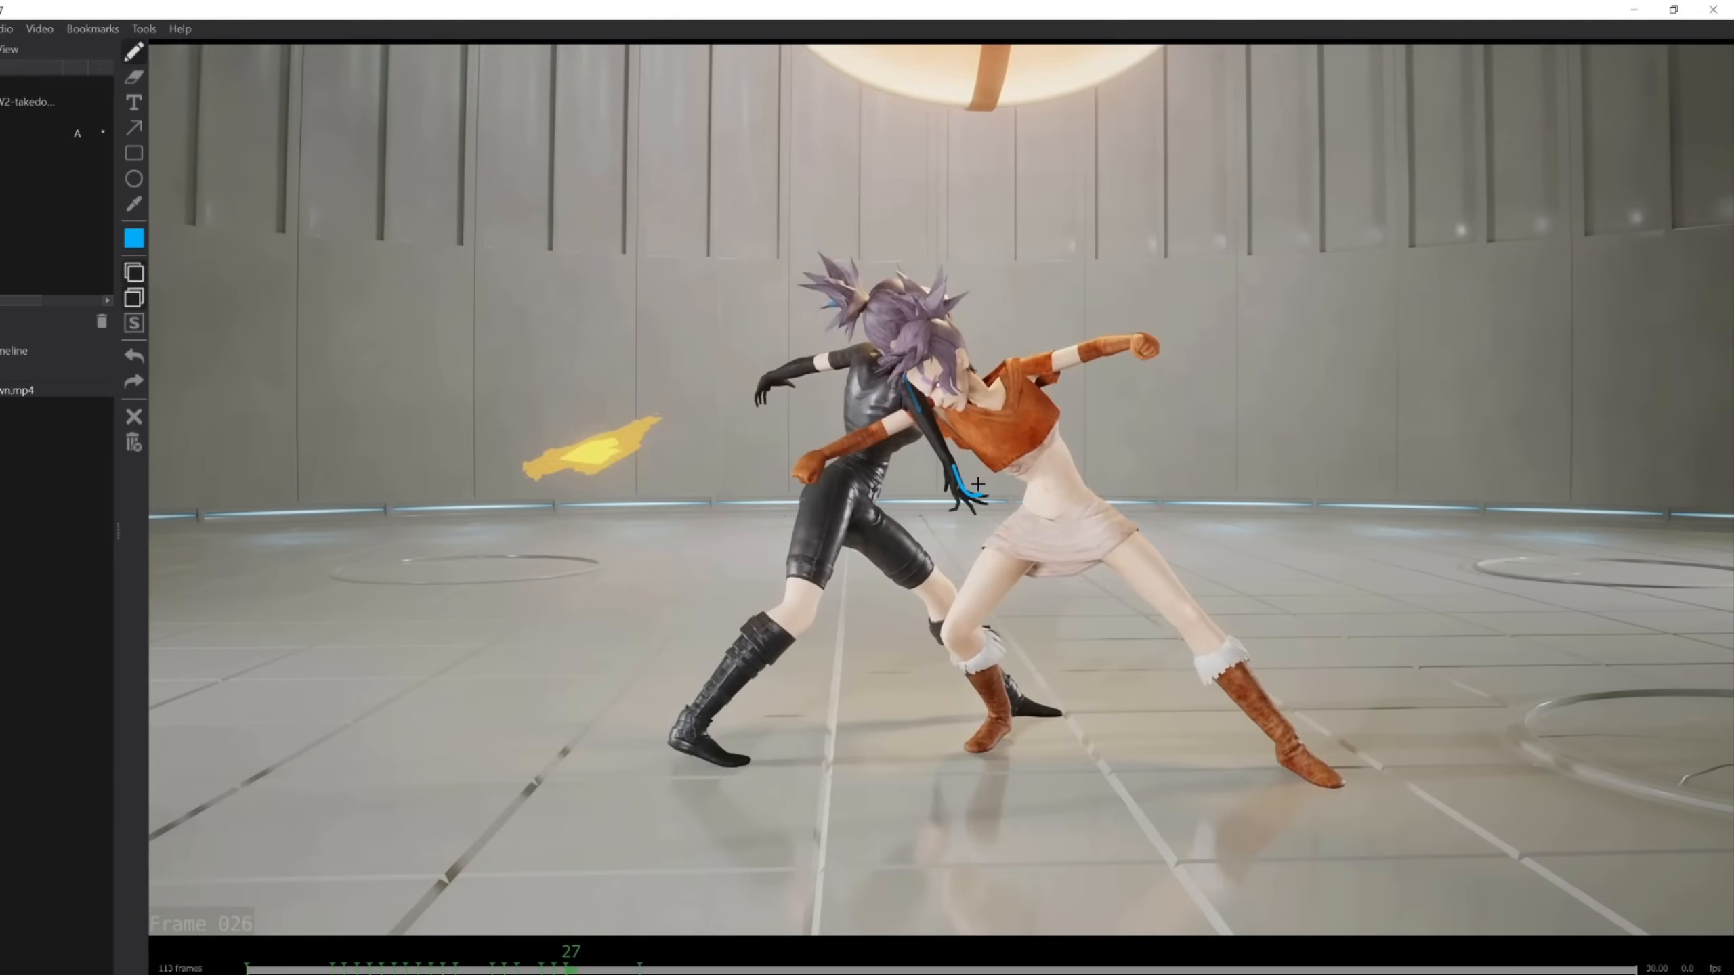
Draw a blue mark on the frame after frame 27 of the takedown video and advance one frame
key(Right)
drag(1002, 497, 1048, 499)
key(Right)
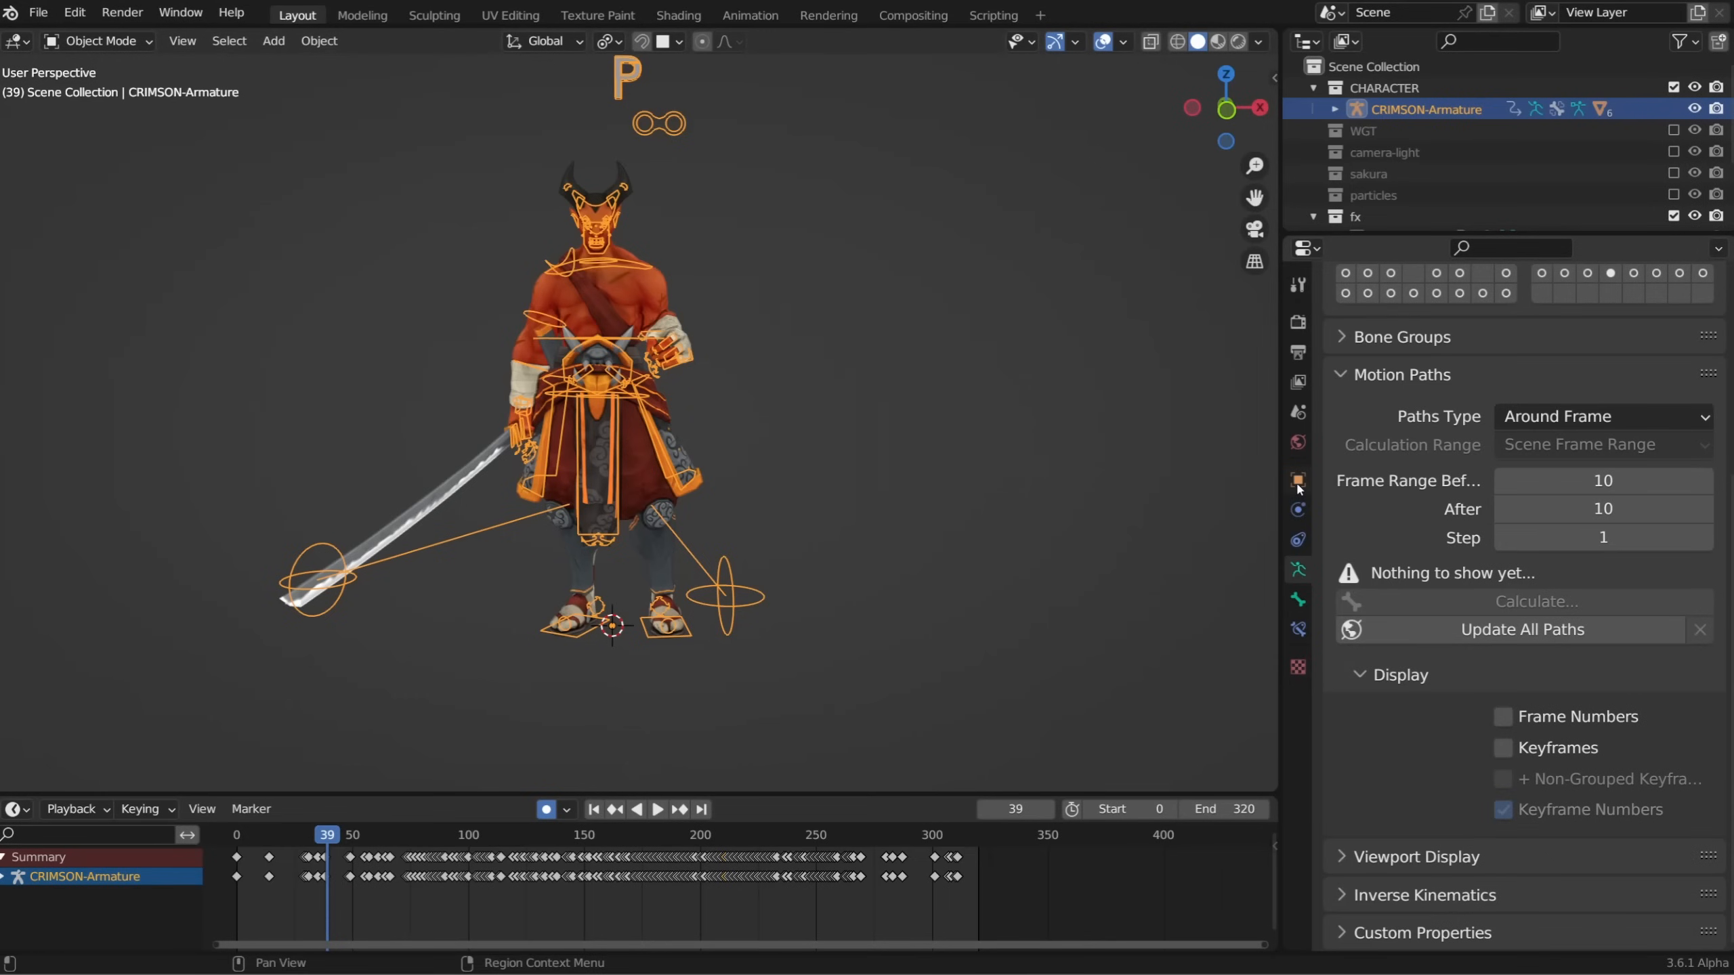
Show the motion path settings of CRIMSON-Armature in its object properties and in its armature data properties
click(1299, 480)
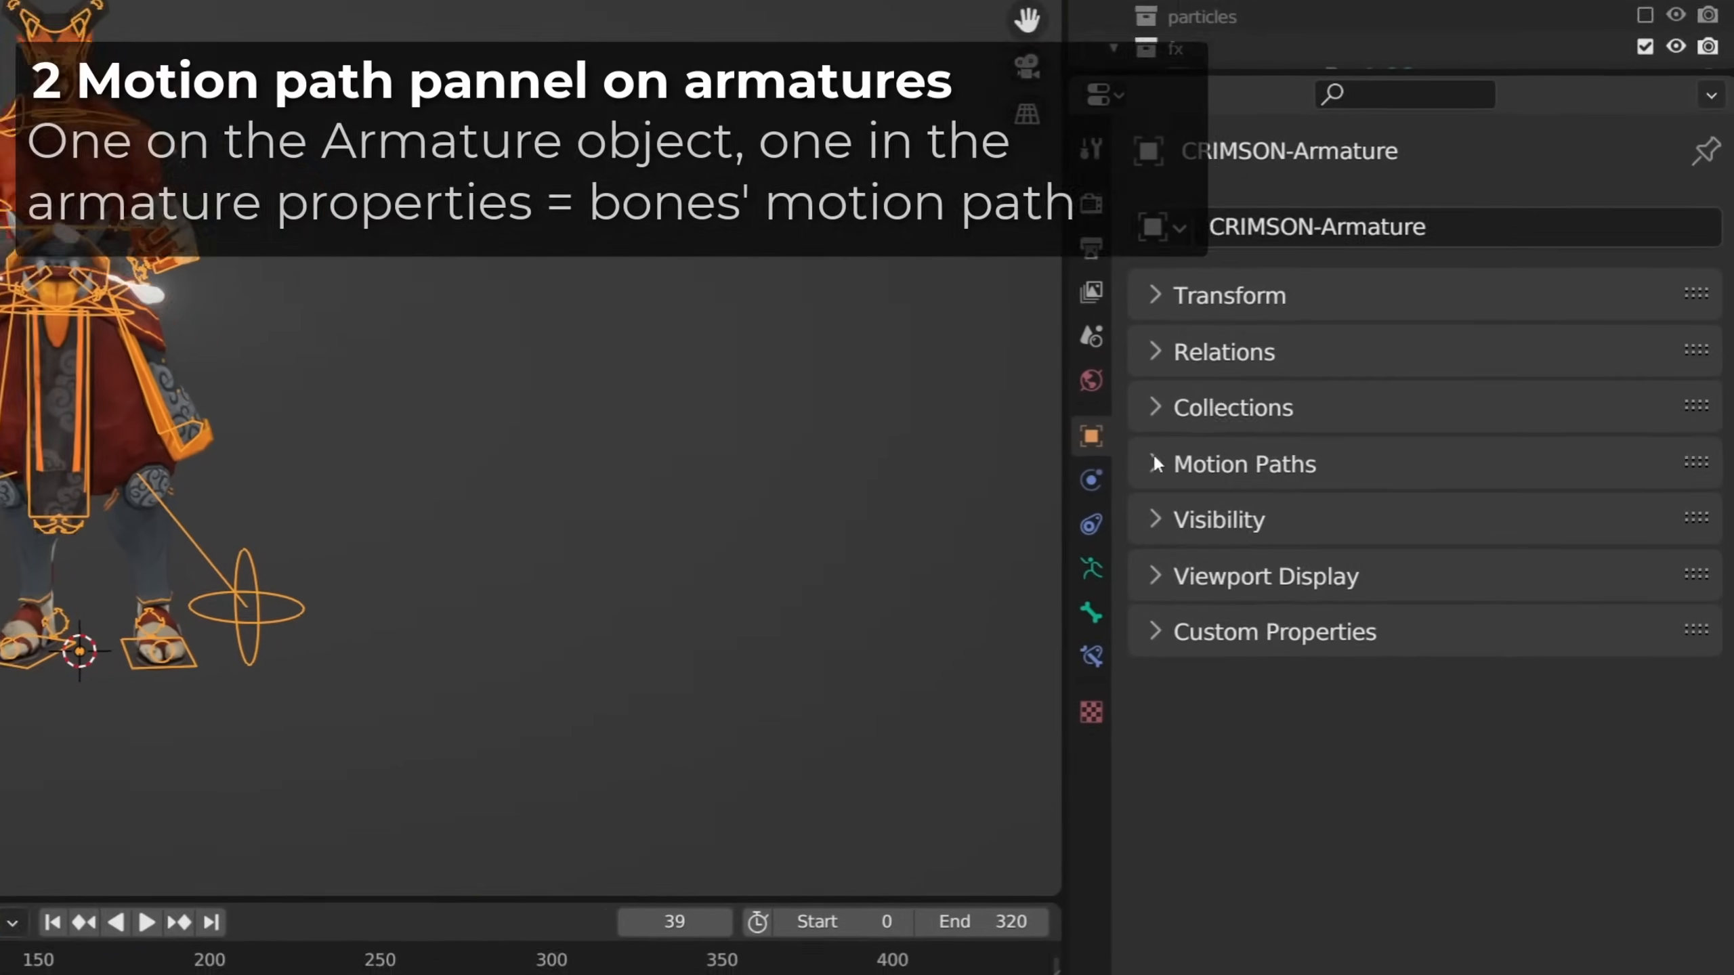
click(1393, 498)
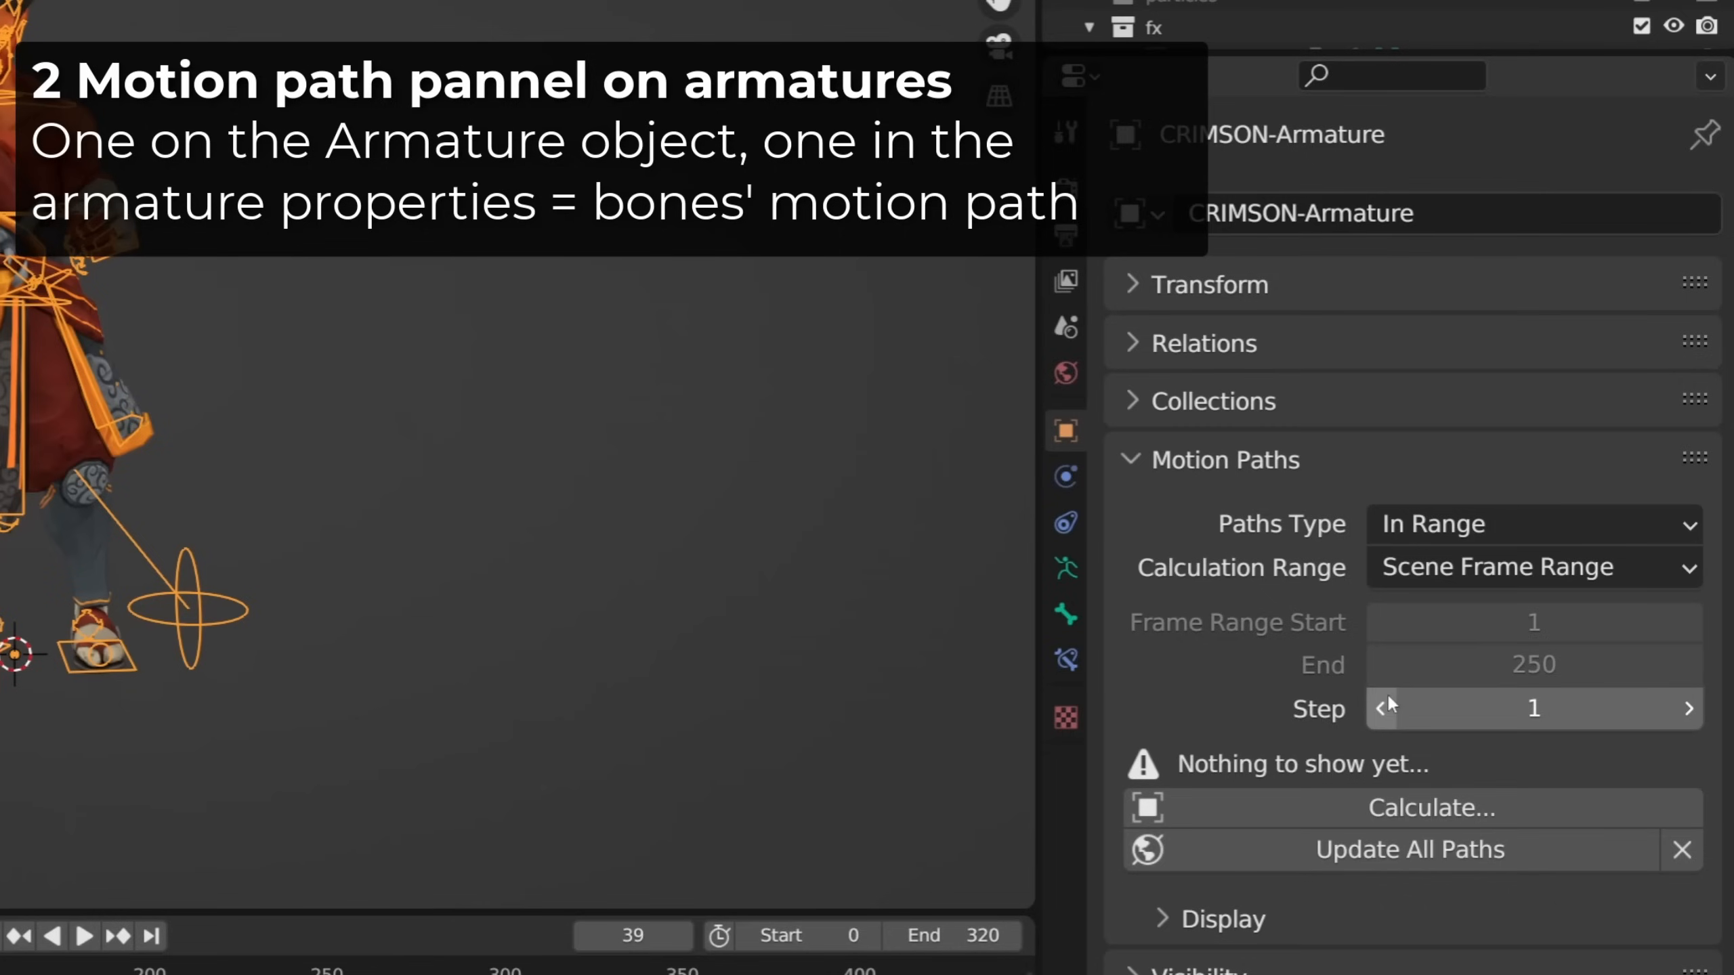
click(1065, 568)
click(1132, 281)
click(1133, 400)
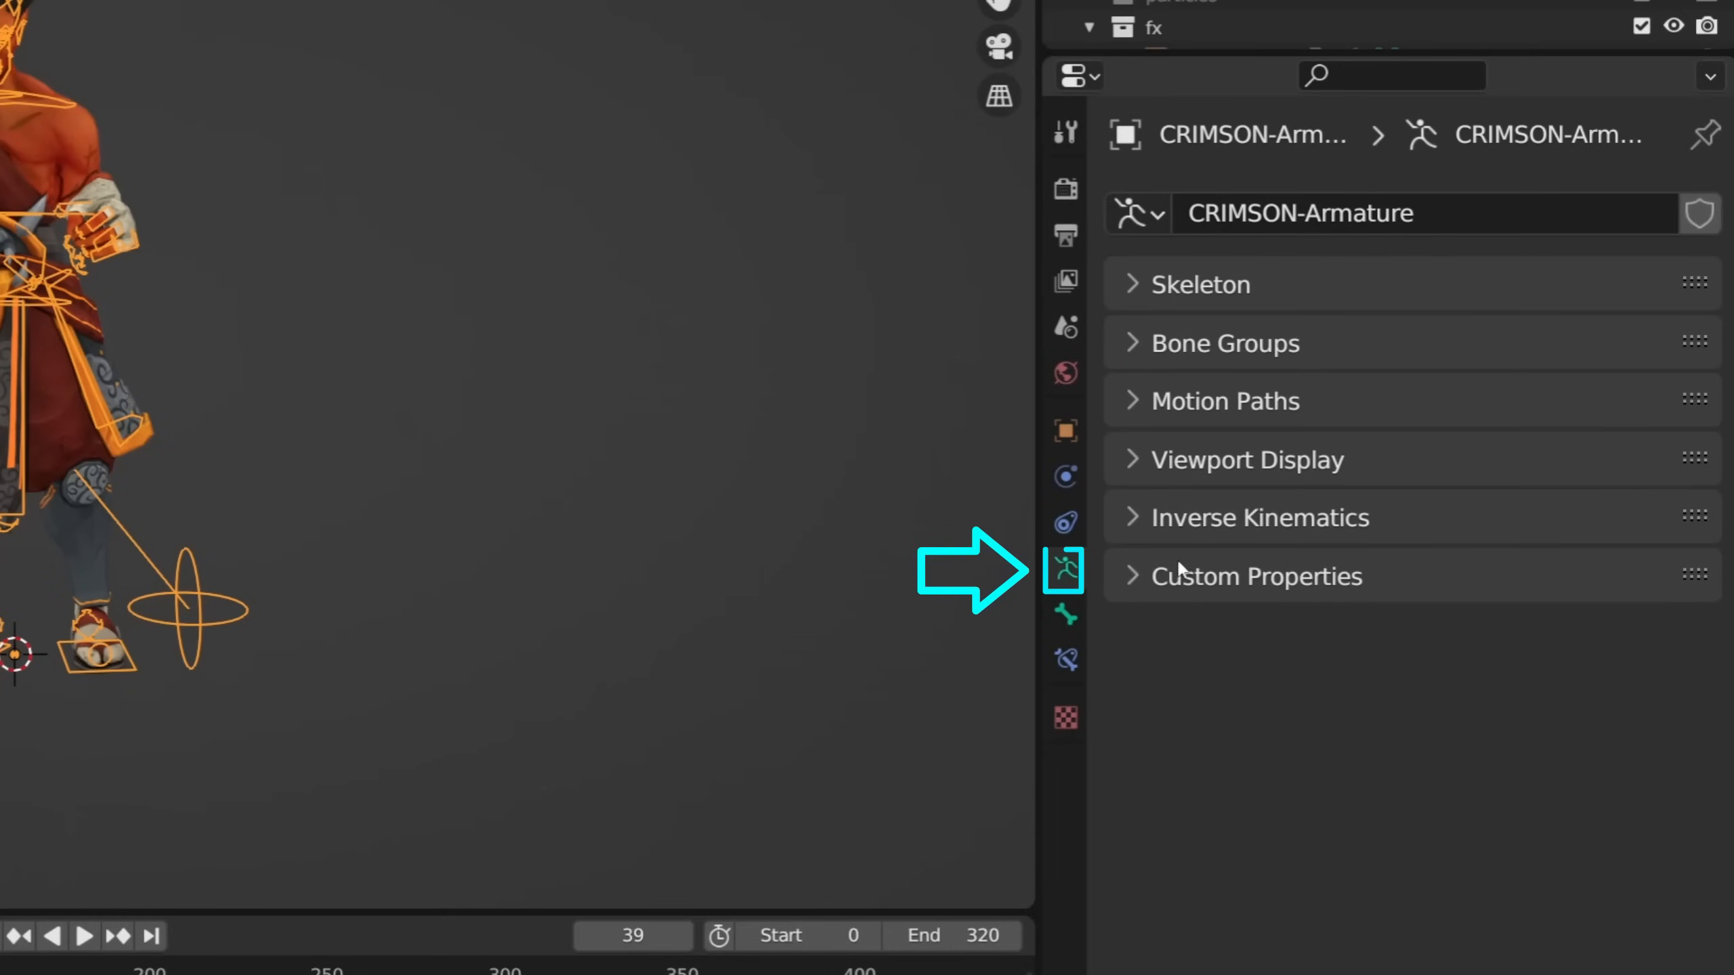
click(1124, 418)
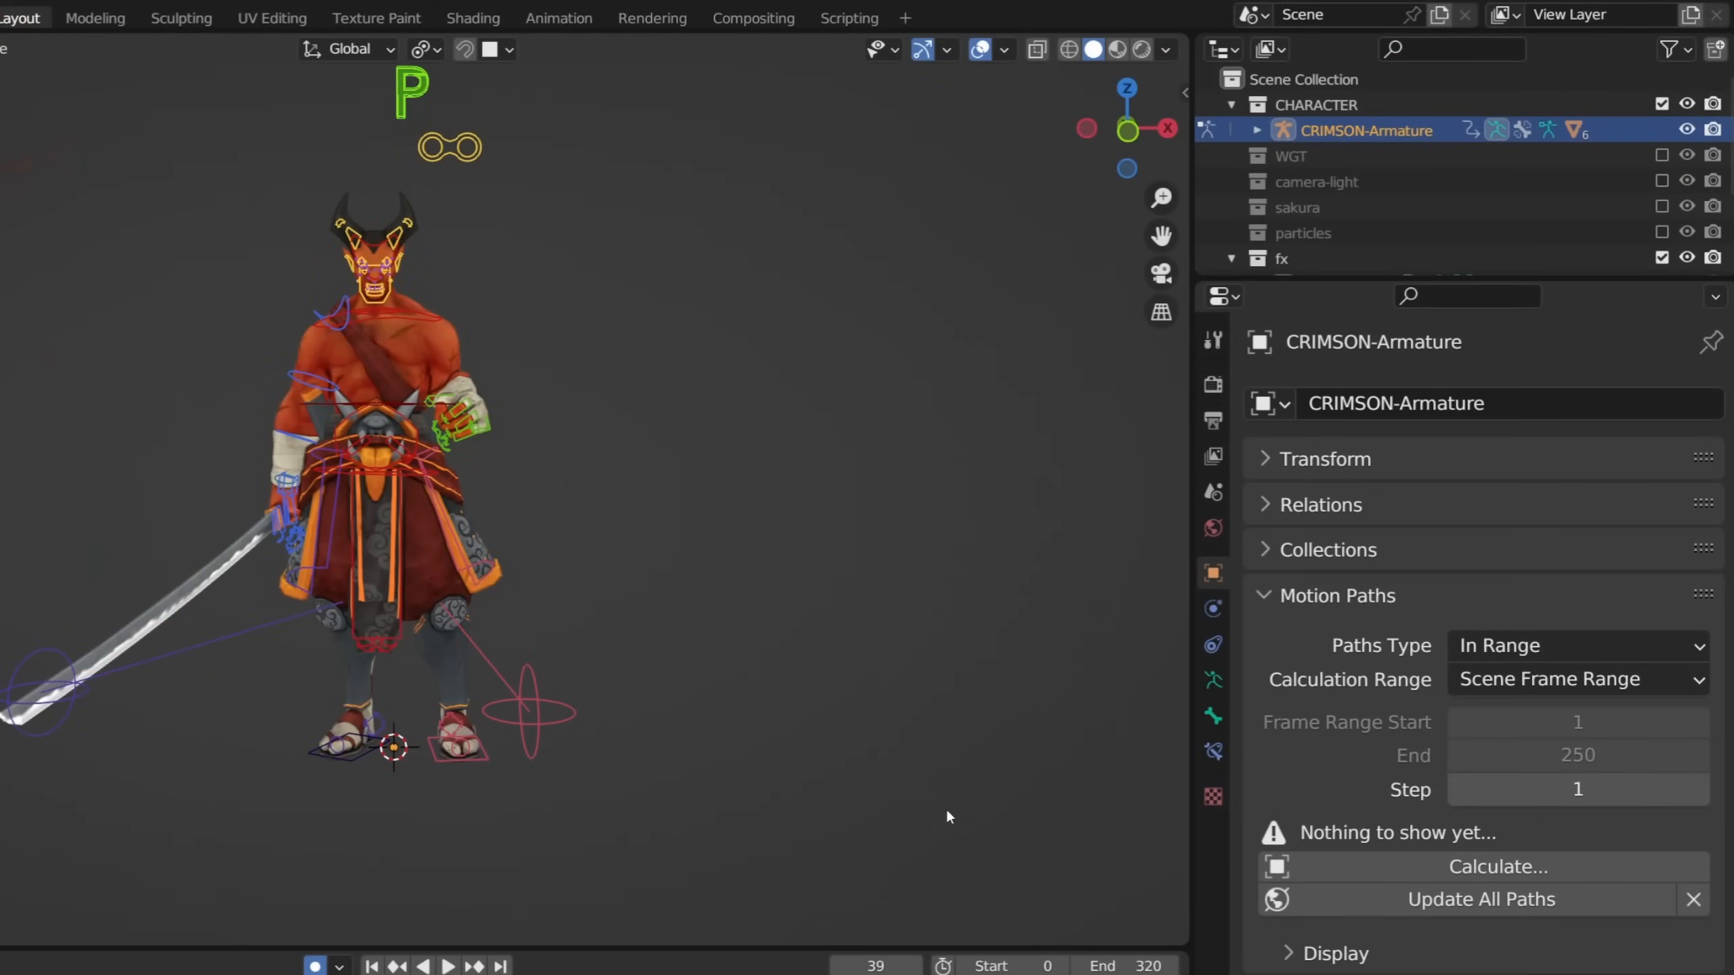
Calculate the CRIMSON-Armature object's motion path, In Range over the Scene Frame Range, and inspect it between the feet
click(1490, 863)
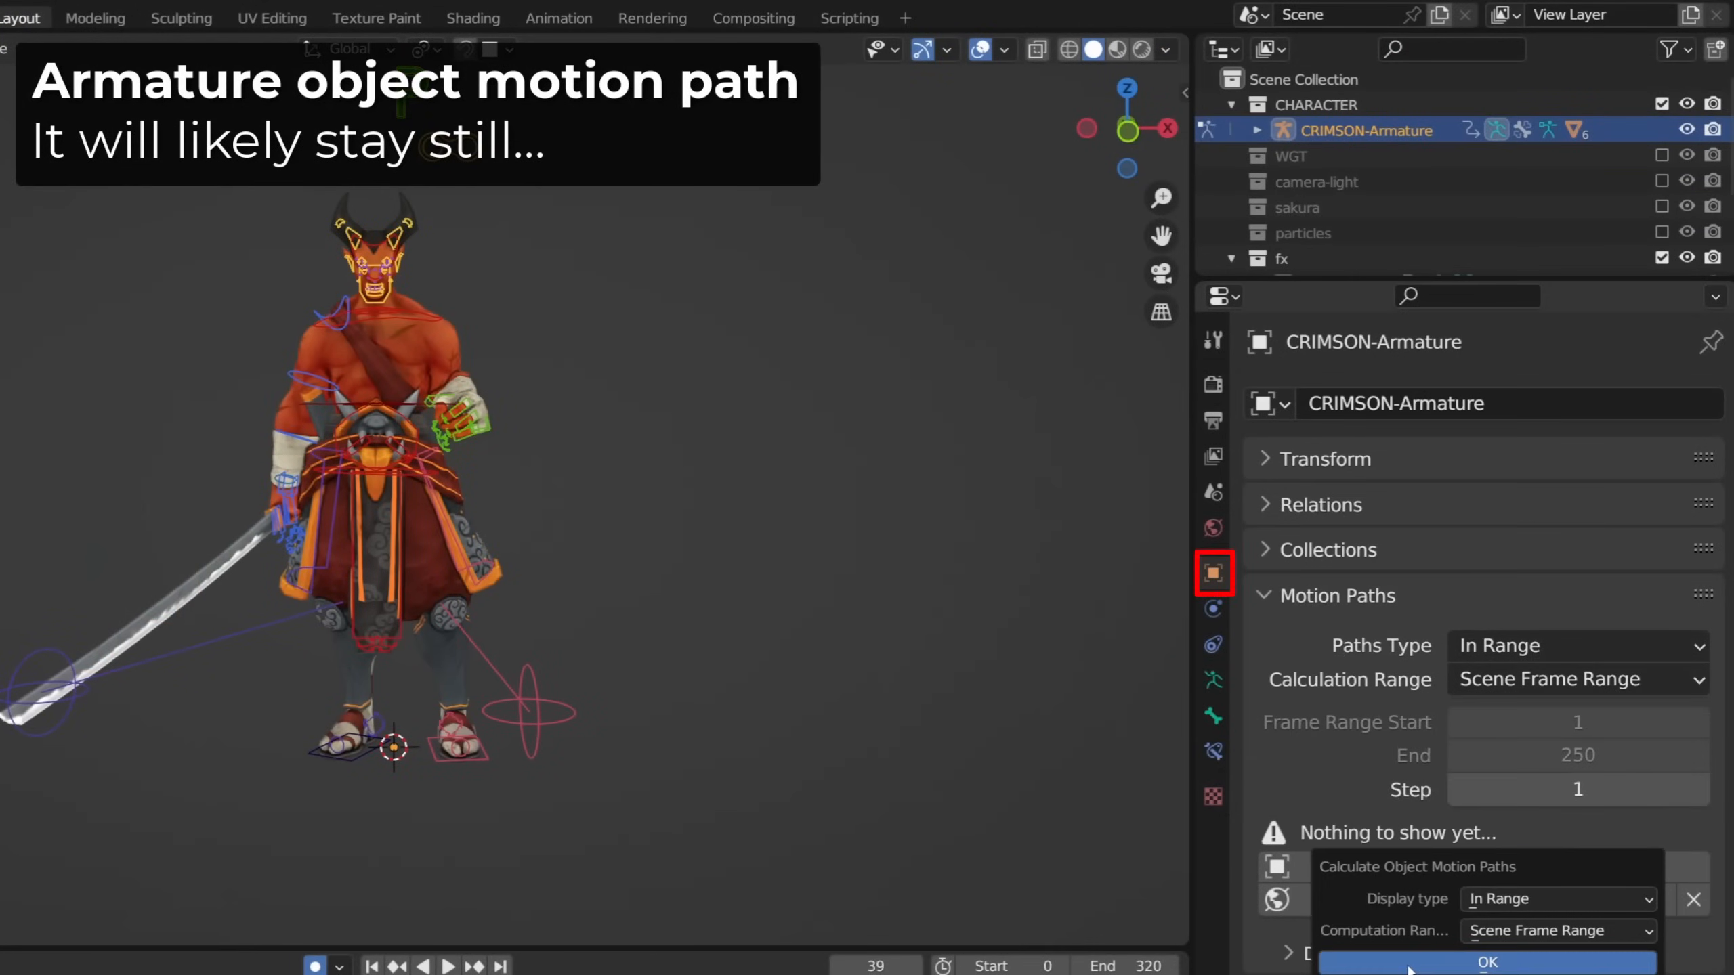
click(1407, 963)
scroll(546, 793, up, 4)
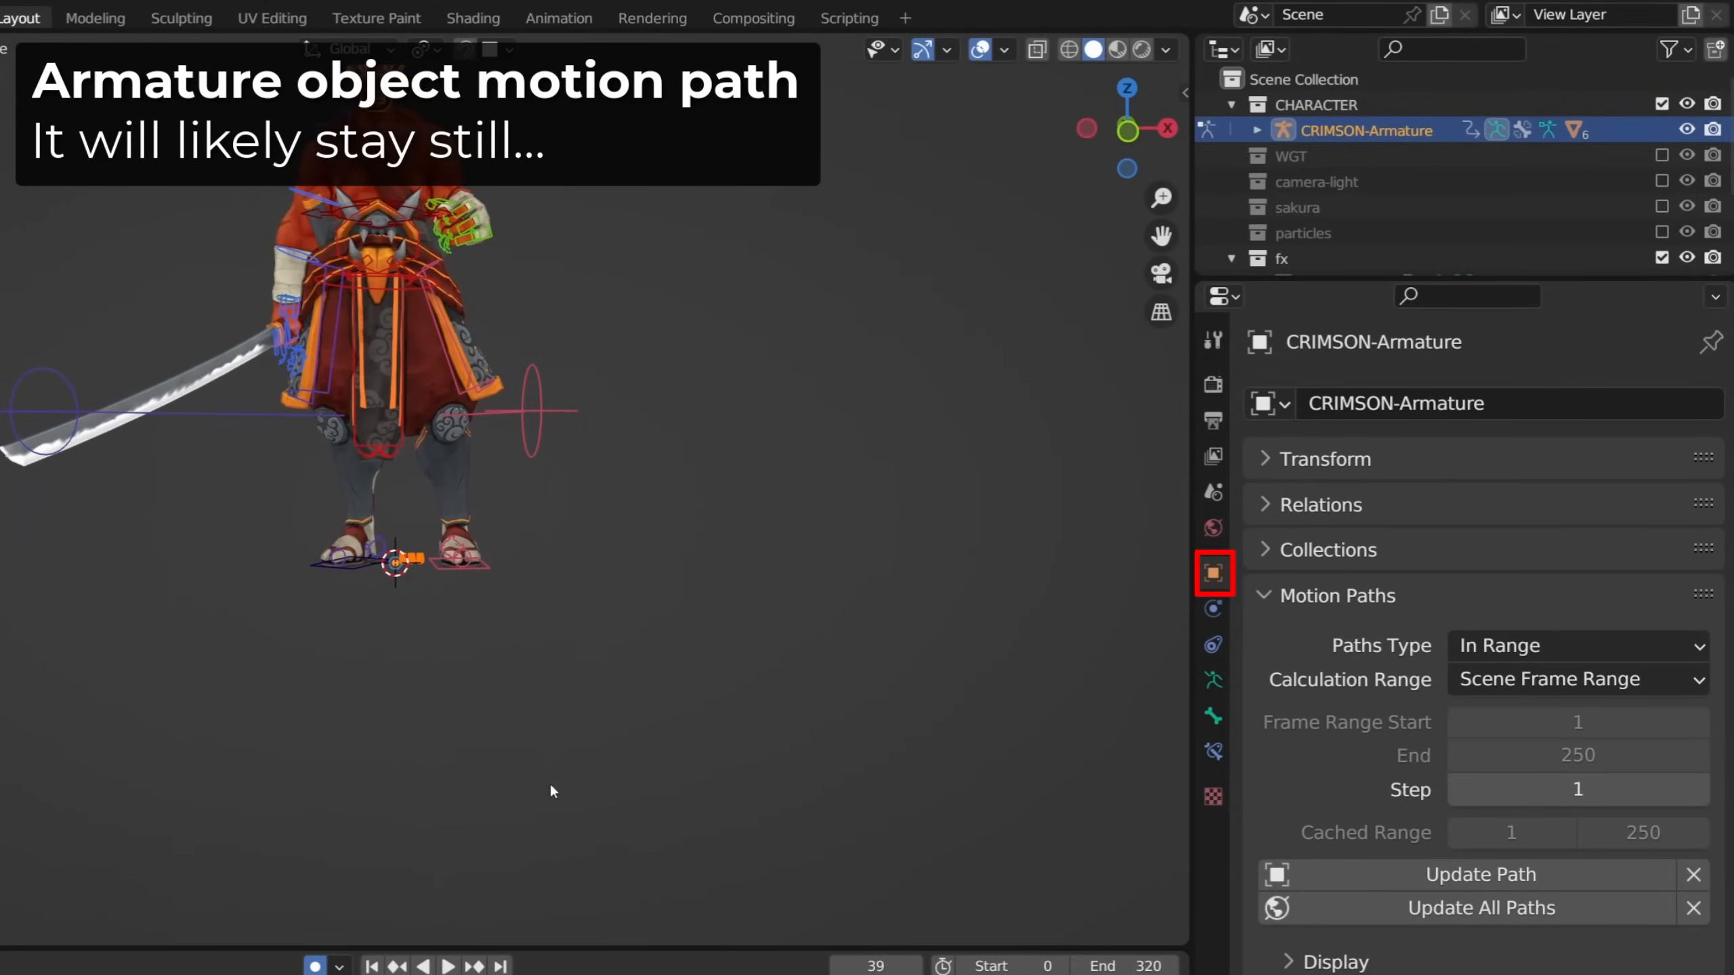
scroll(528, 696, up, 5)
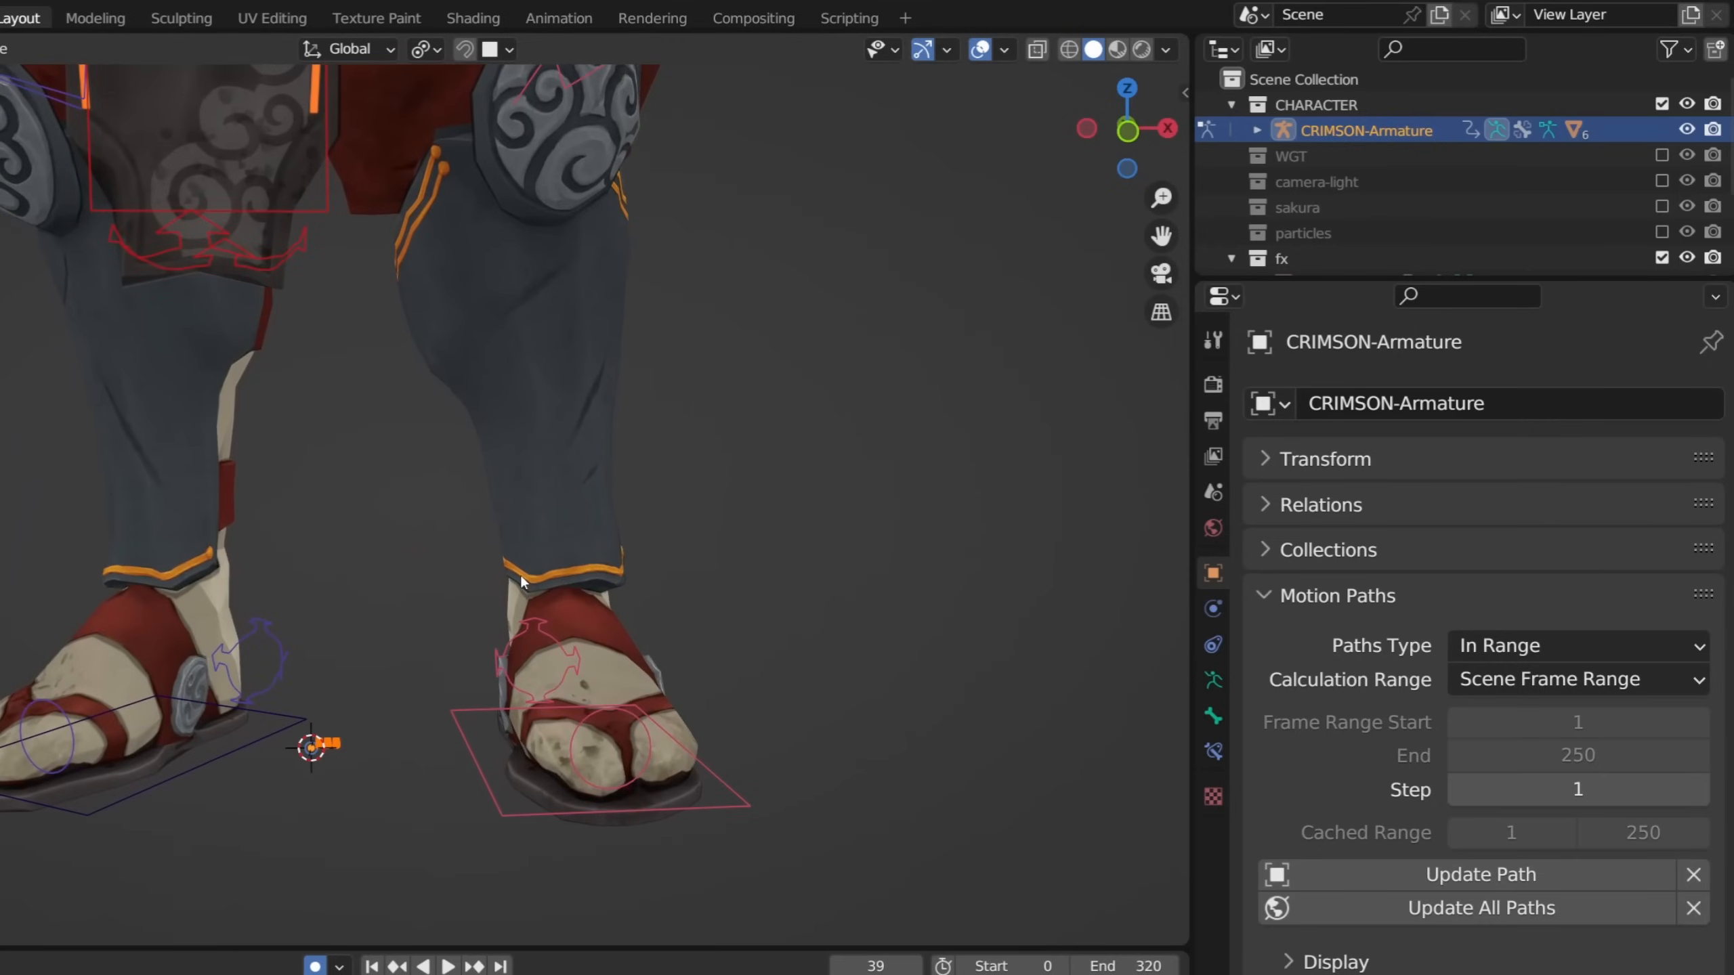
key(g)
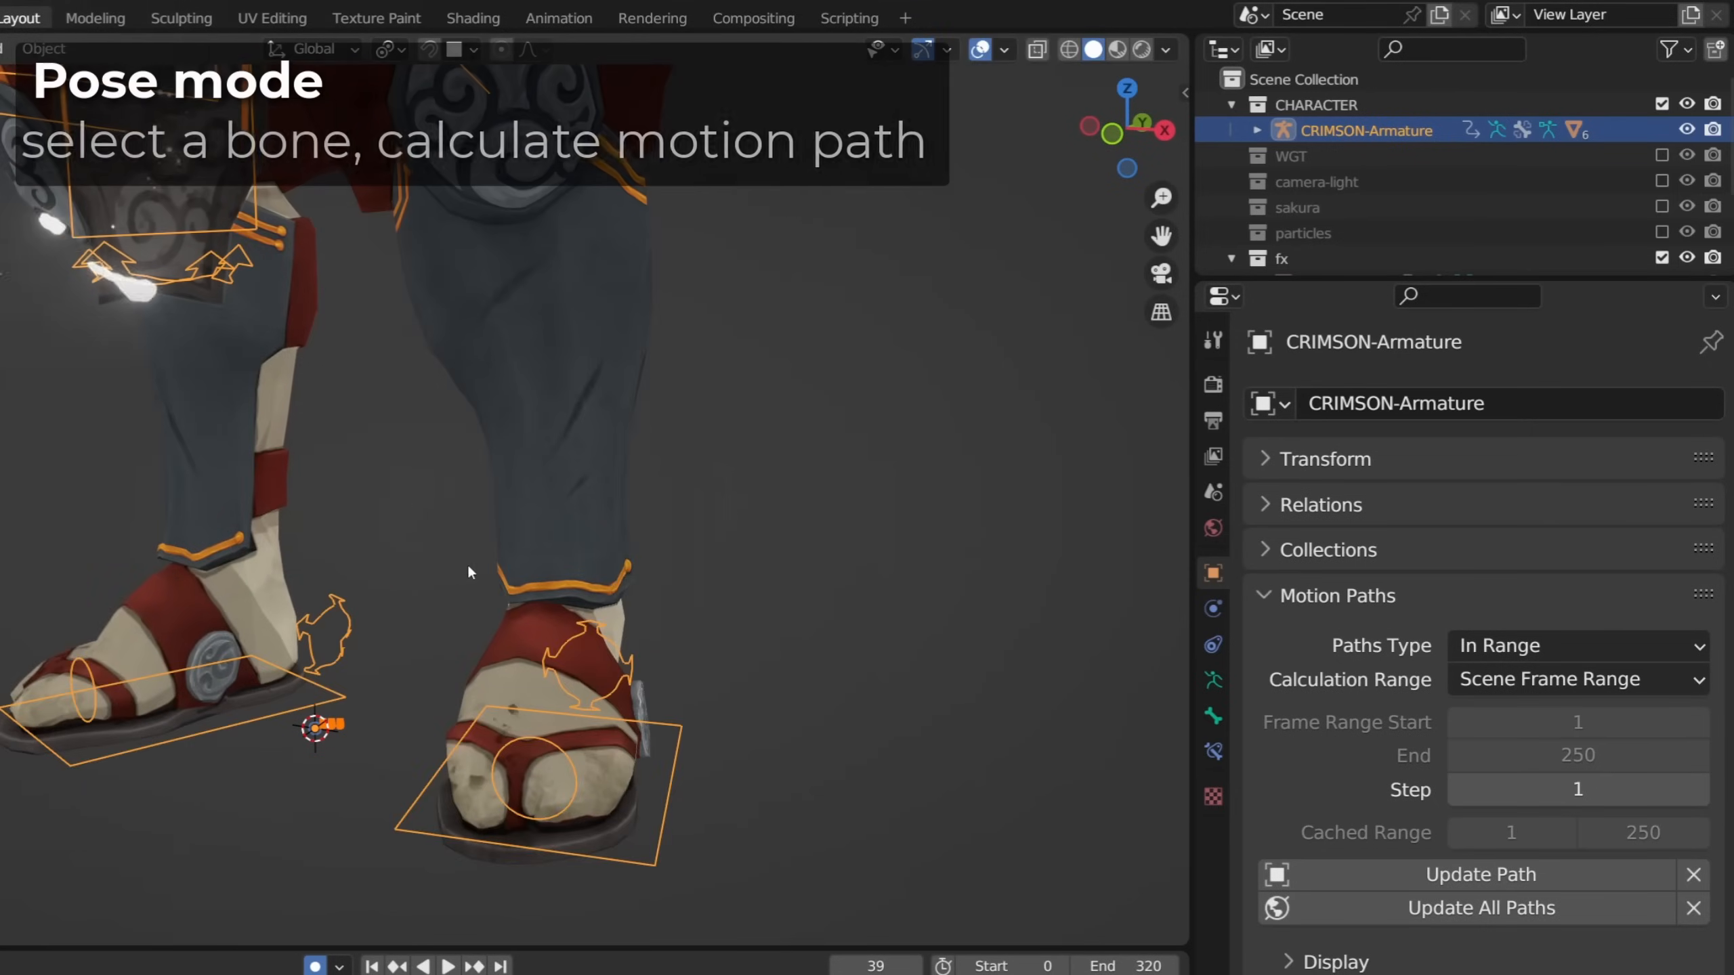
In Pose Mode, calculate the bone motion path with Around Frame display, Scene Frame Range and Heads from the armature data properties
scroll(383, 913, down, 6)
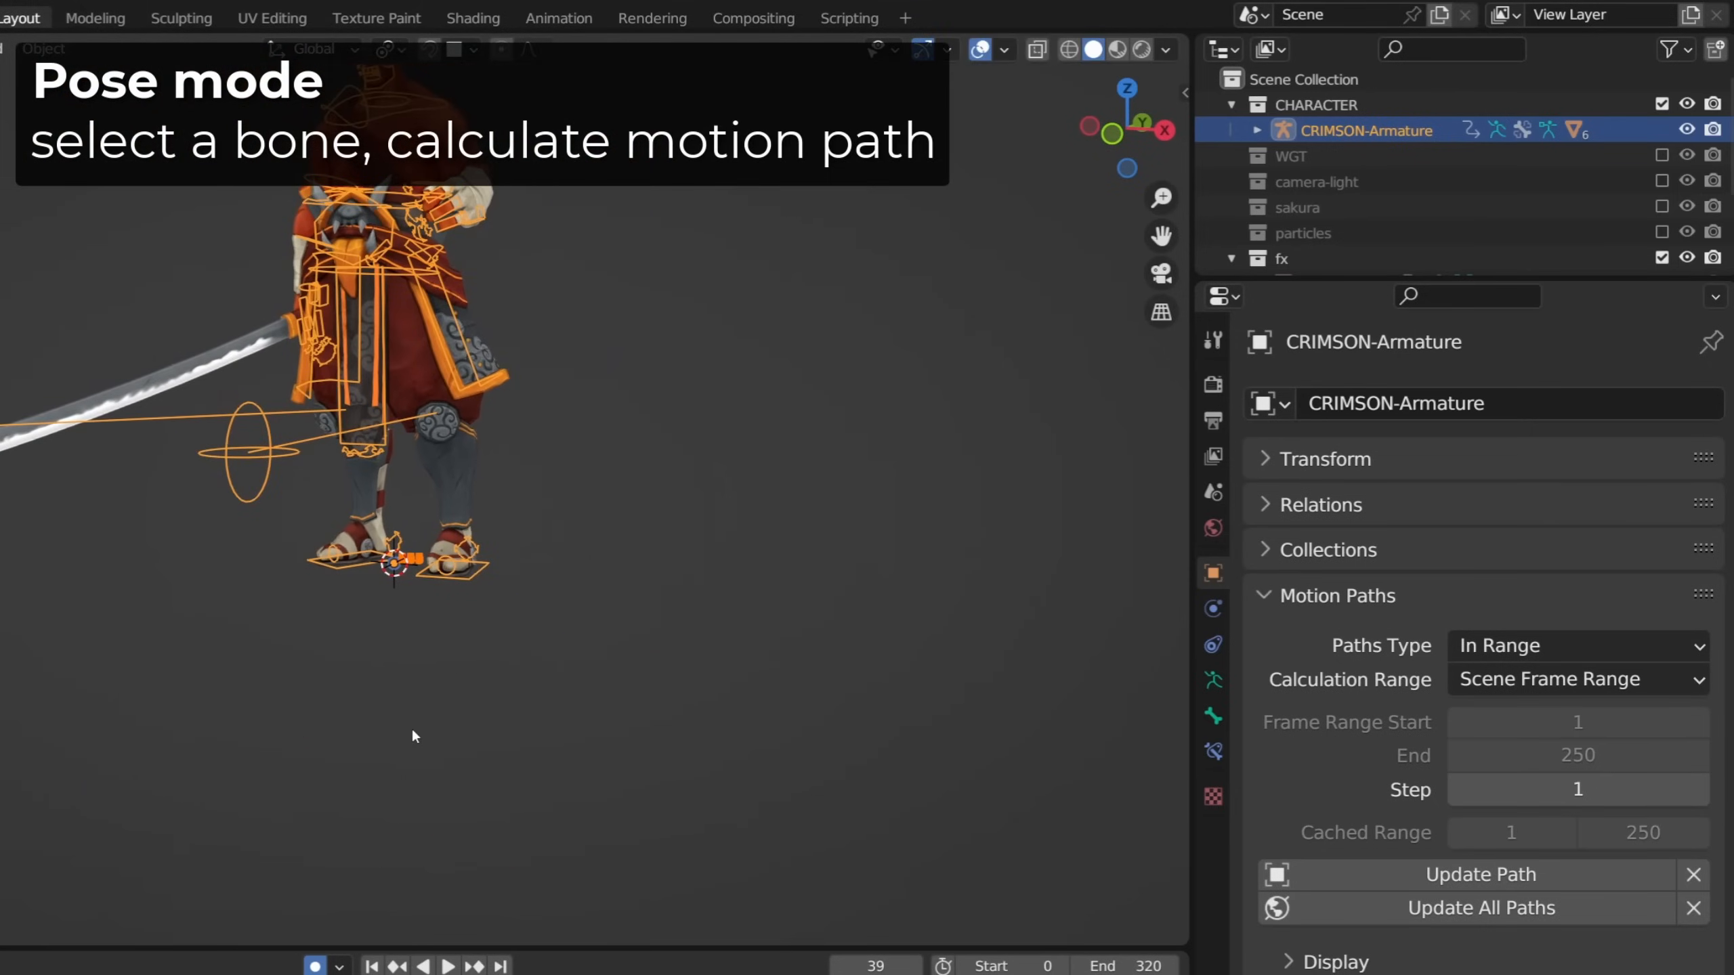
key(KP_1)
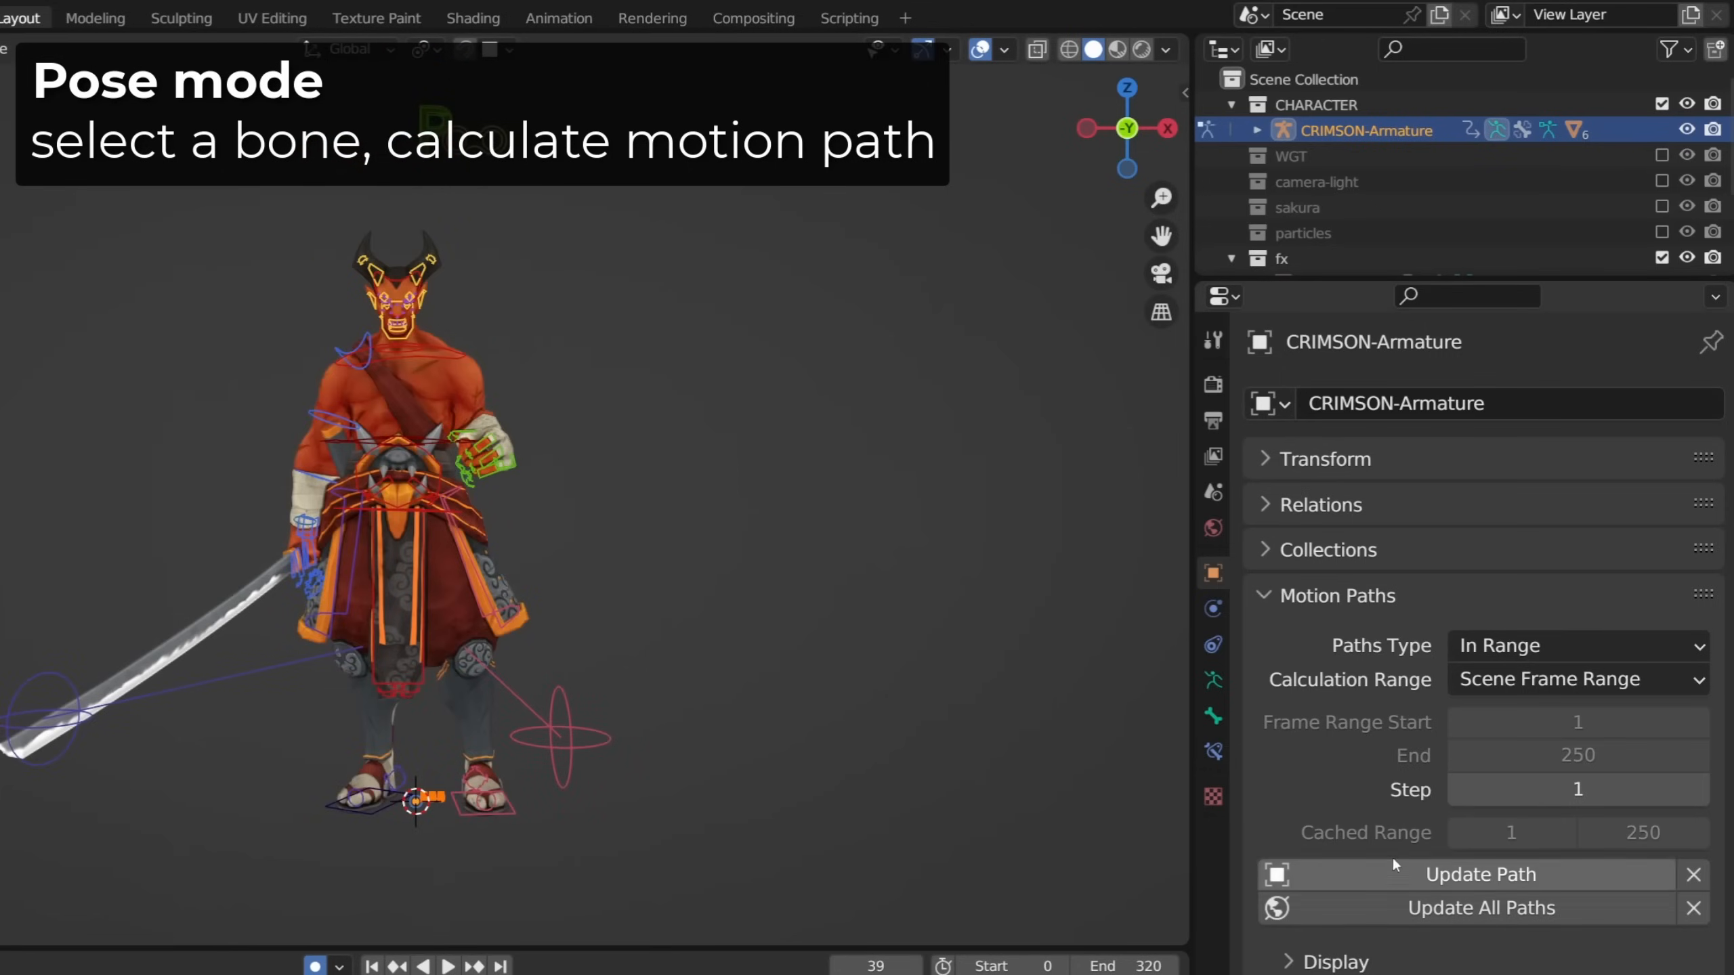
click(1215, 681)
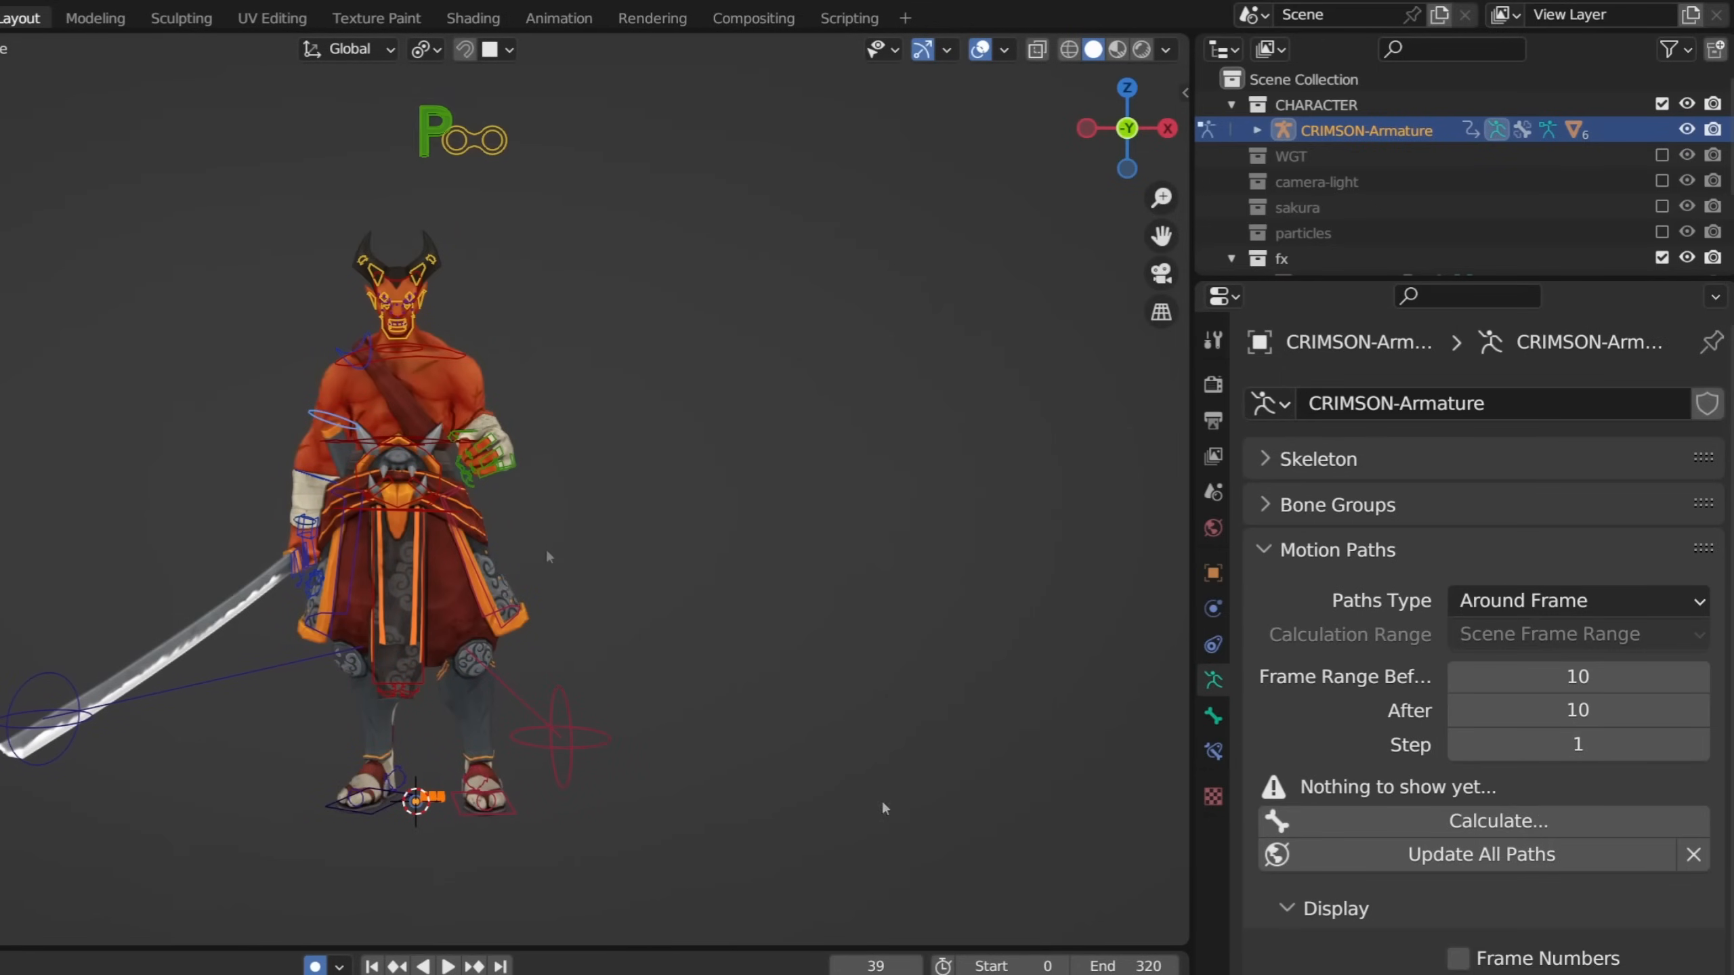
click(1393, 823)
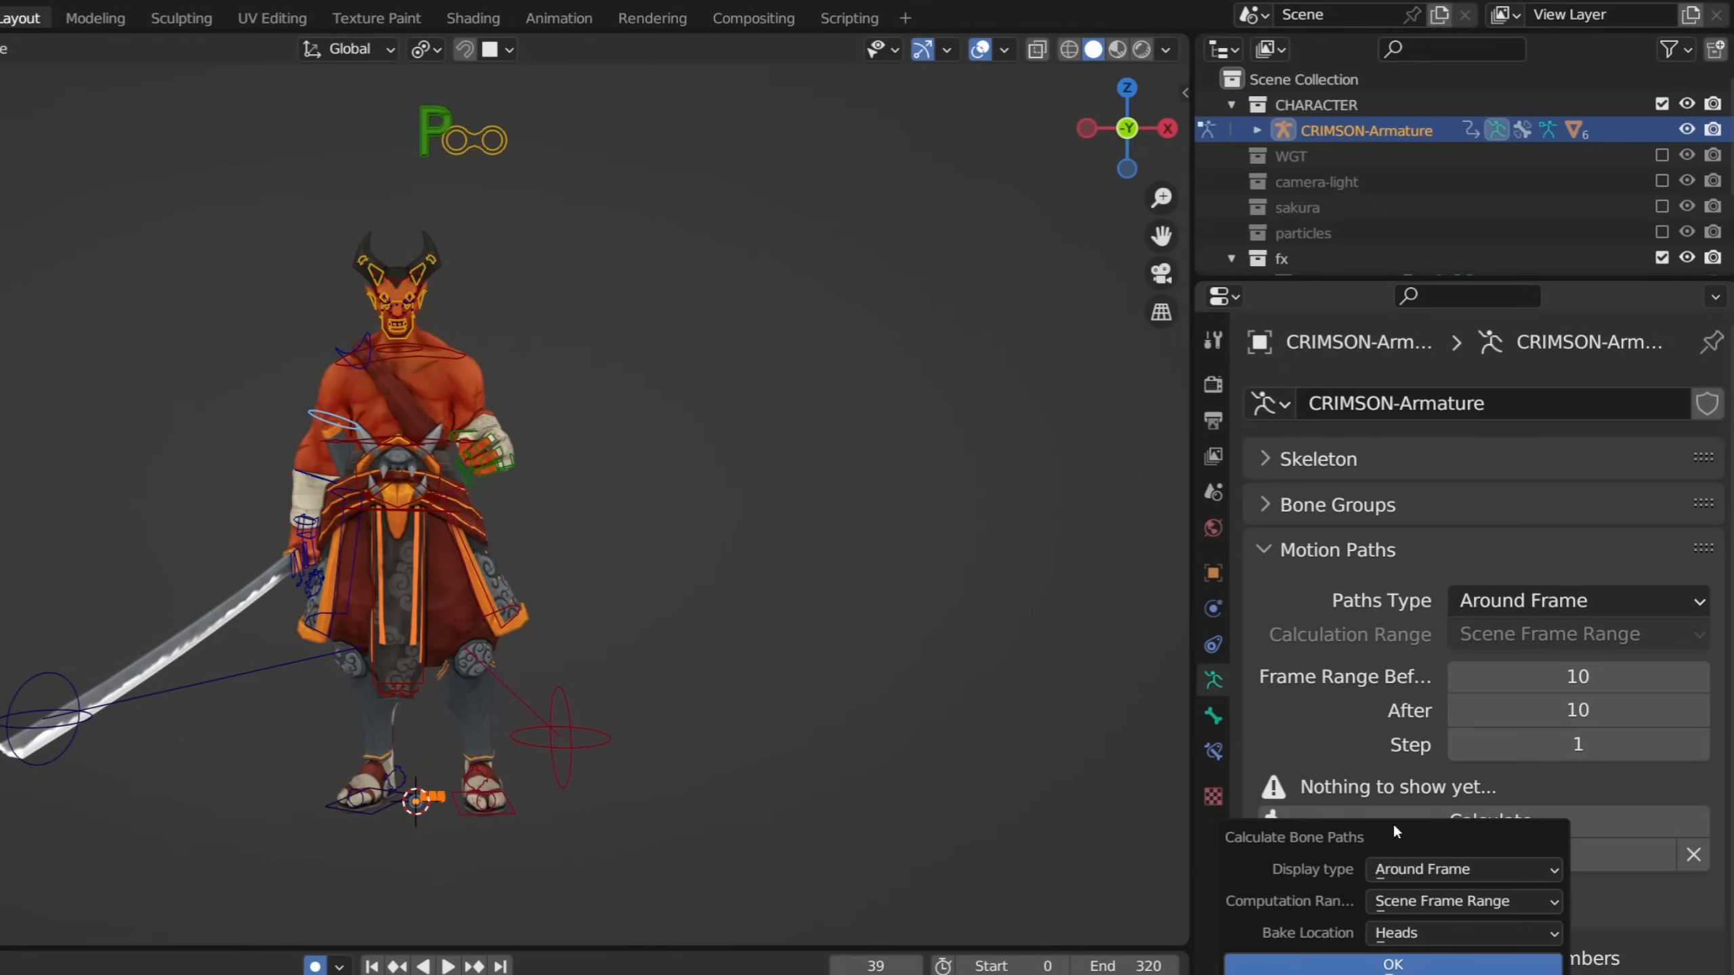
click(1324, 967)
key(space)
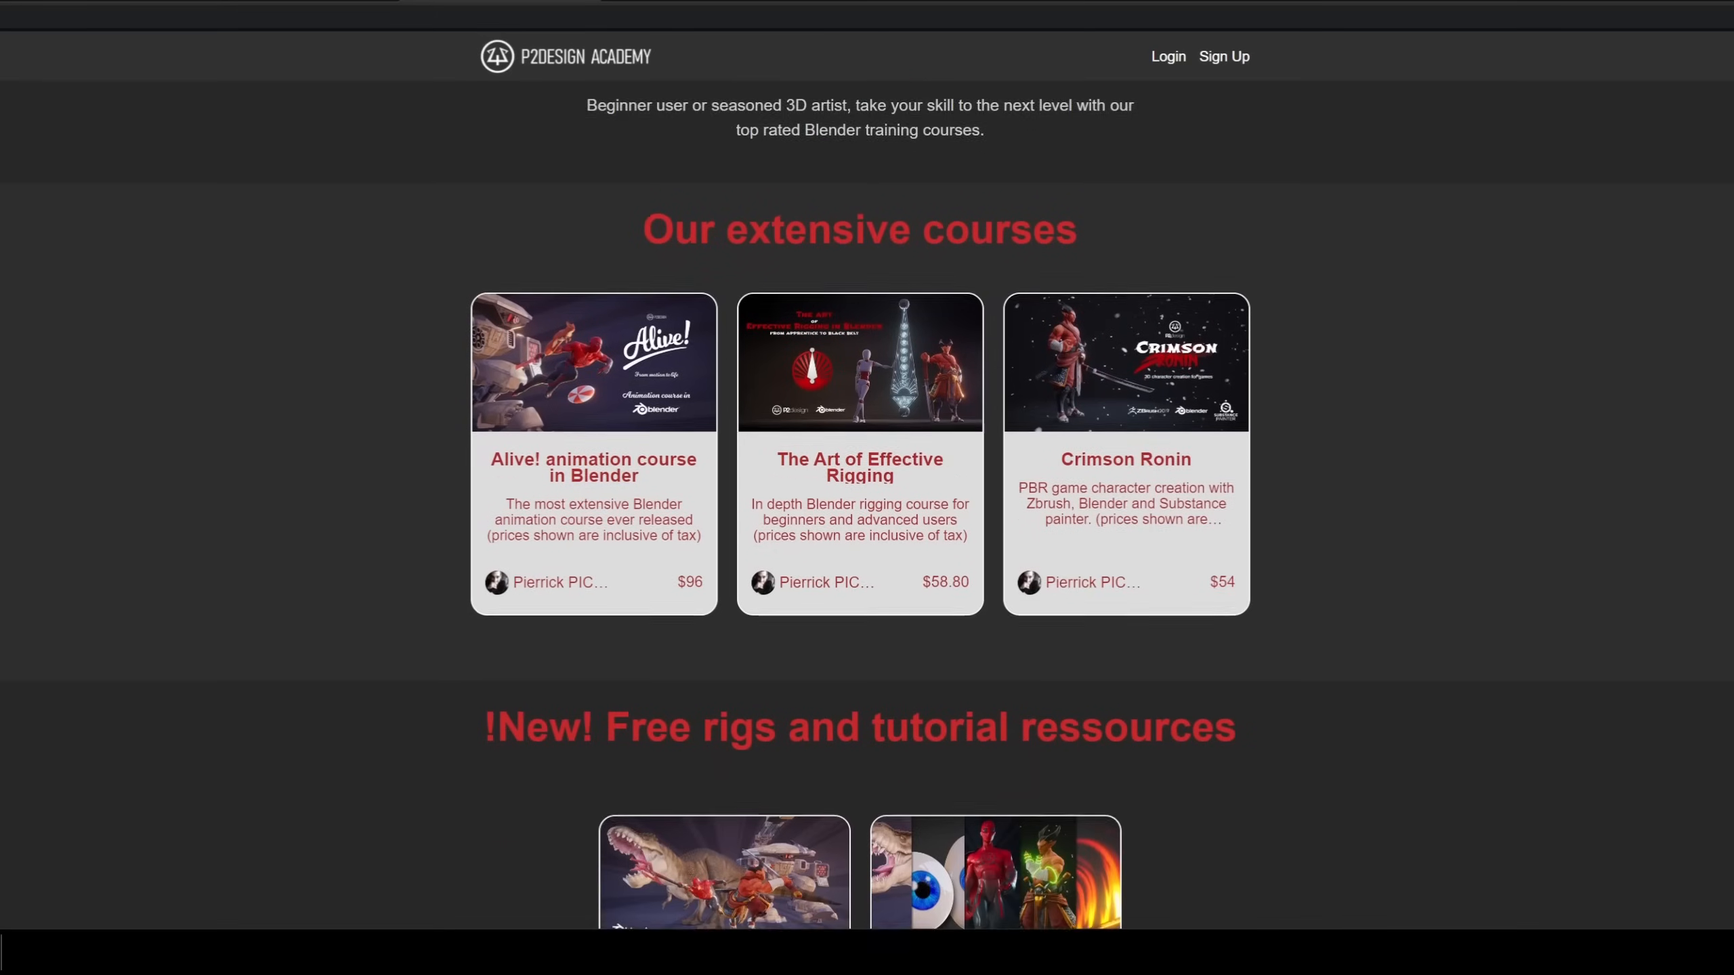
Browse the P2design Academy site and open its free Blender Rigs page to look through the offers
scroll(1029, 493, down, 5)
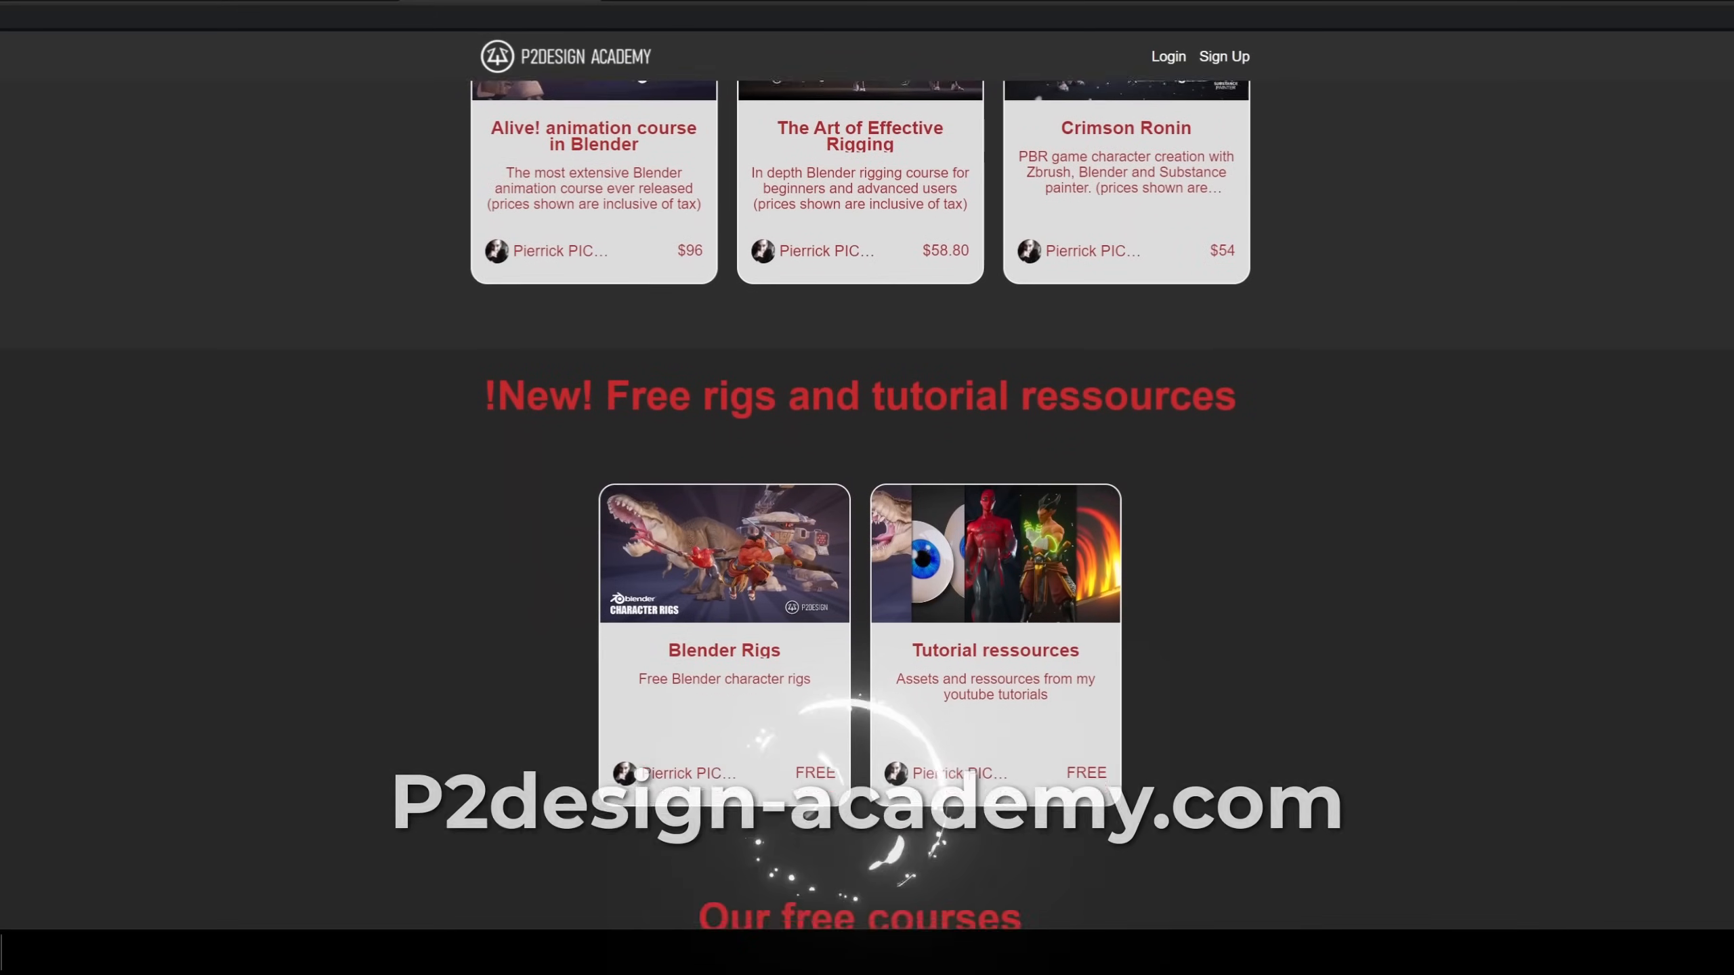
click(795, 572)
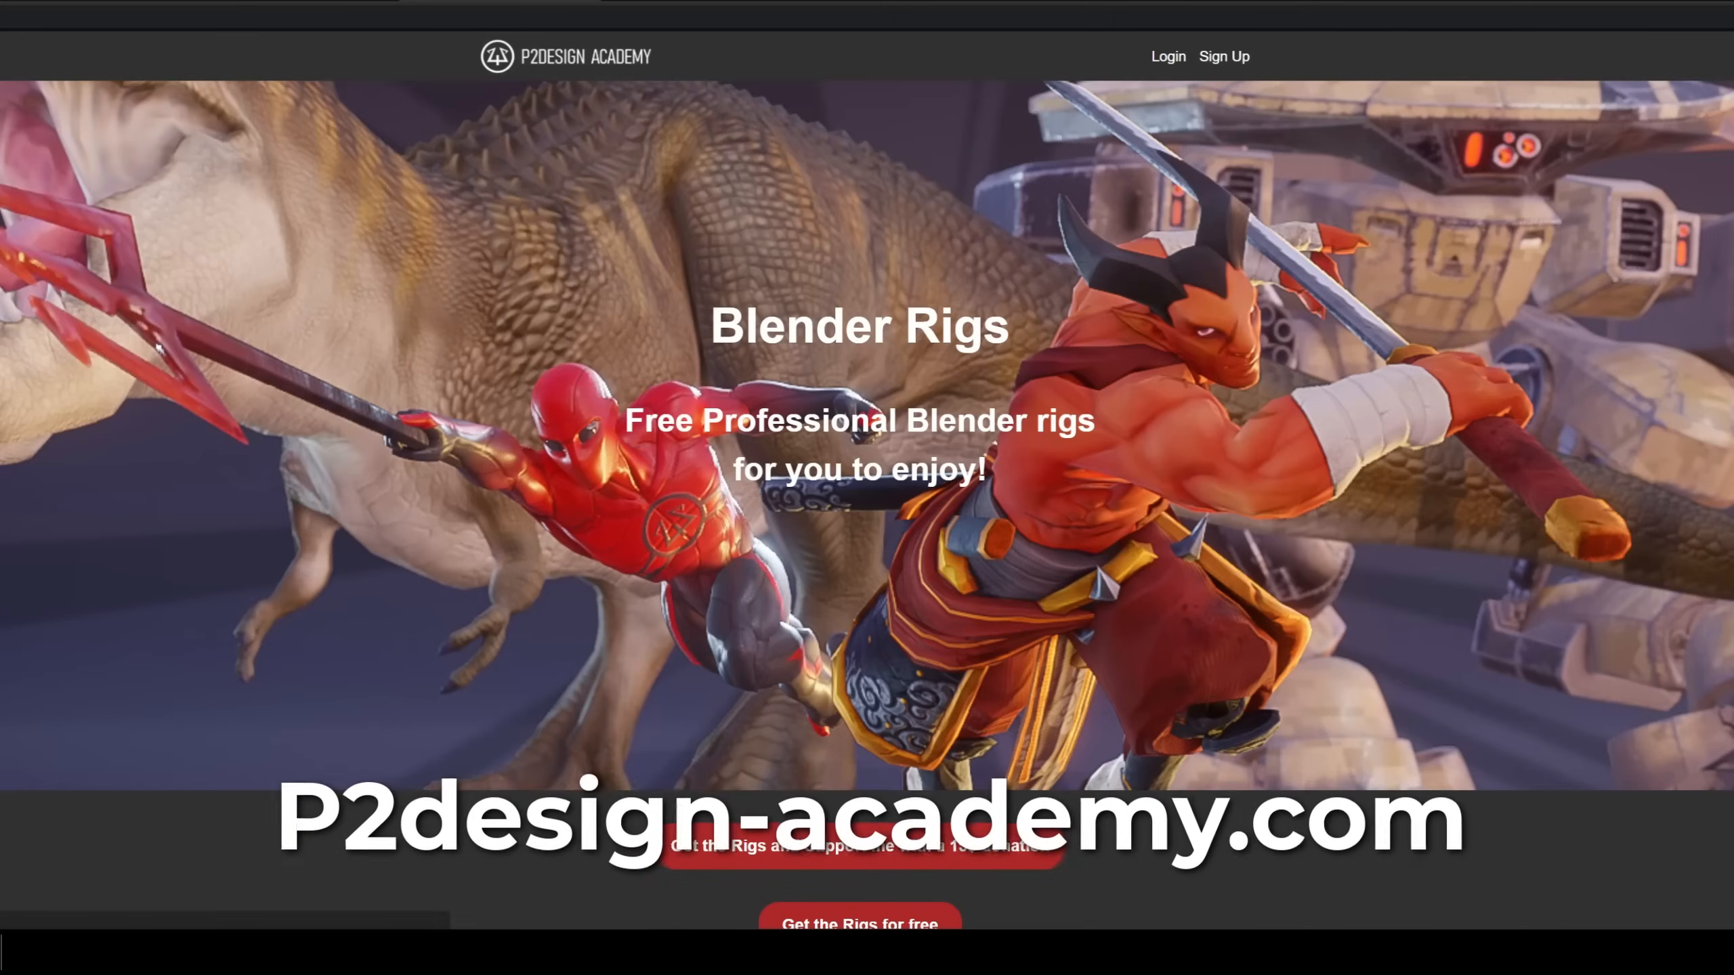
scroll(866, 504, down, 15)
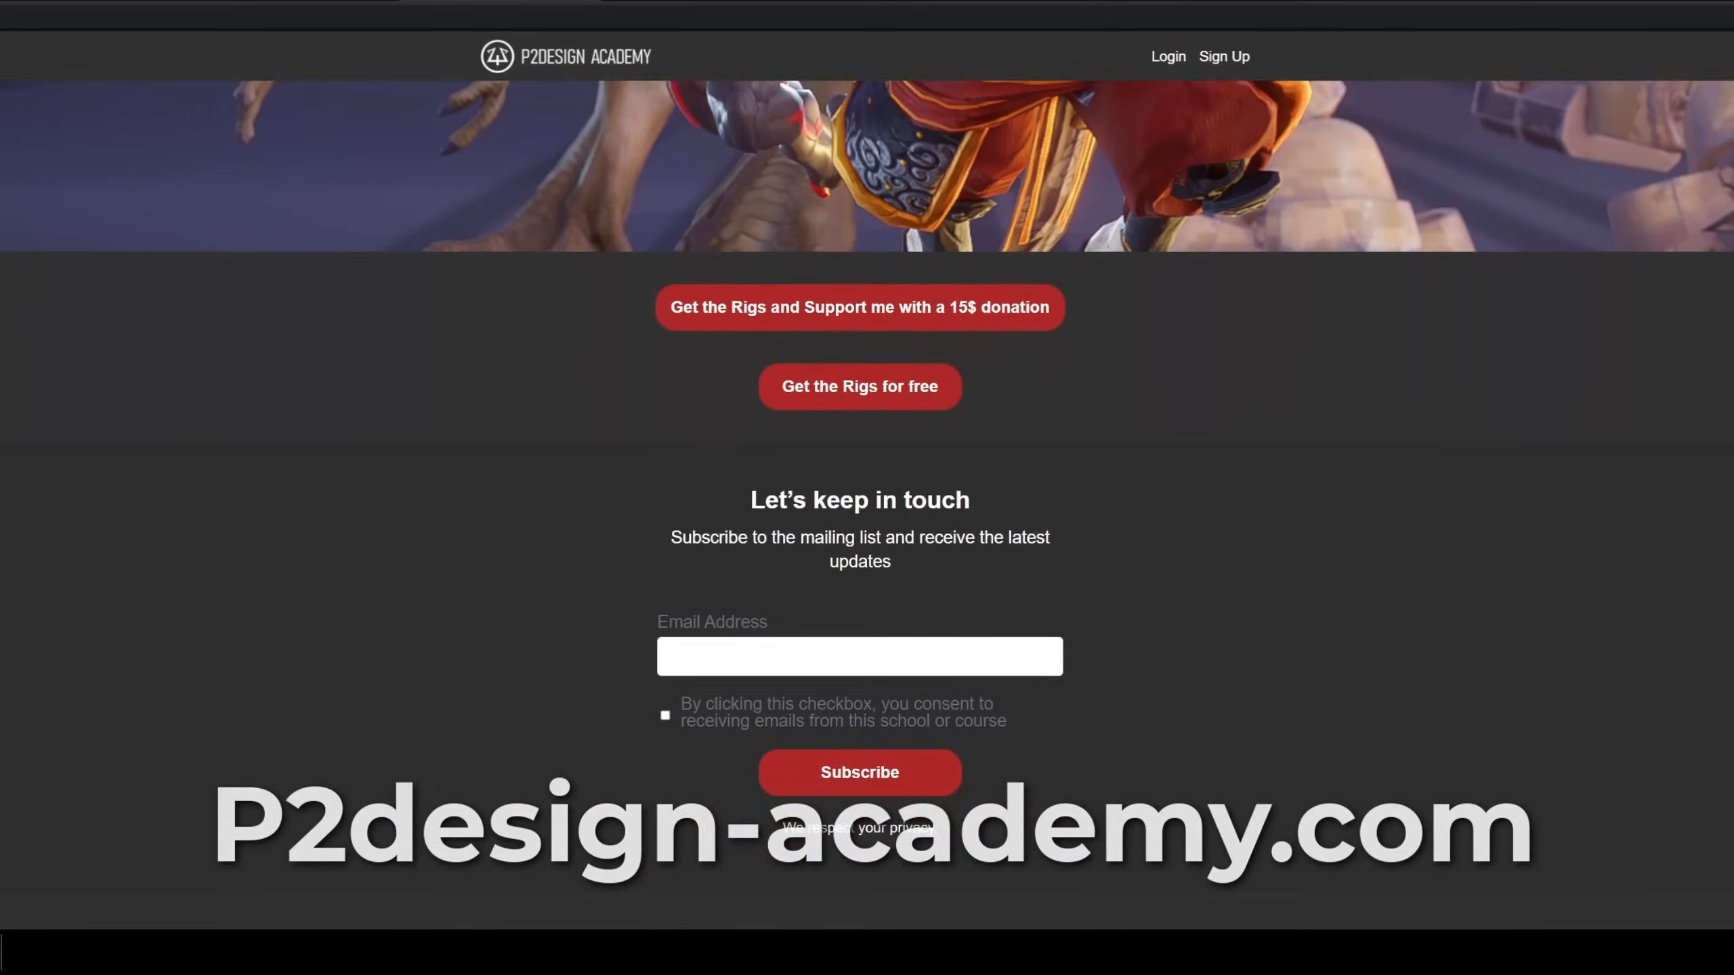
scroll(867, 504, down, 5)
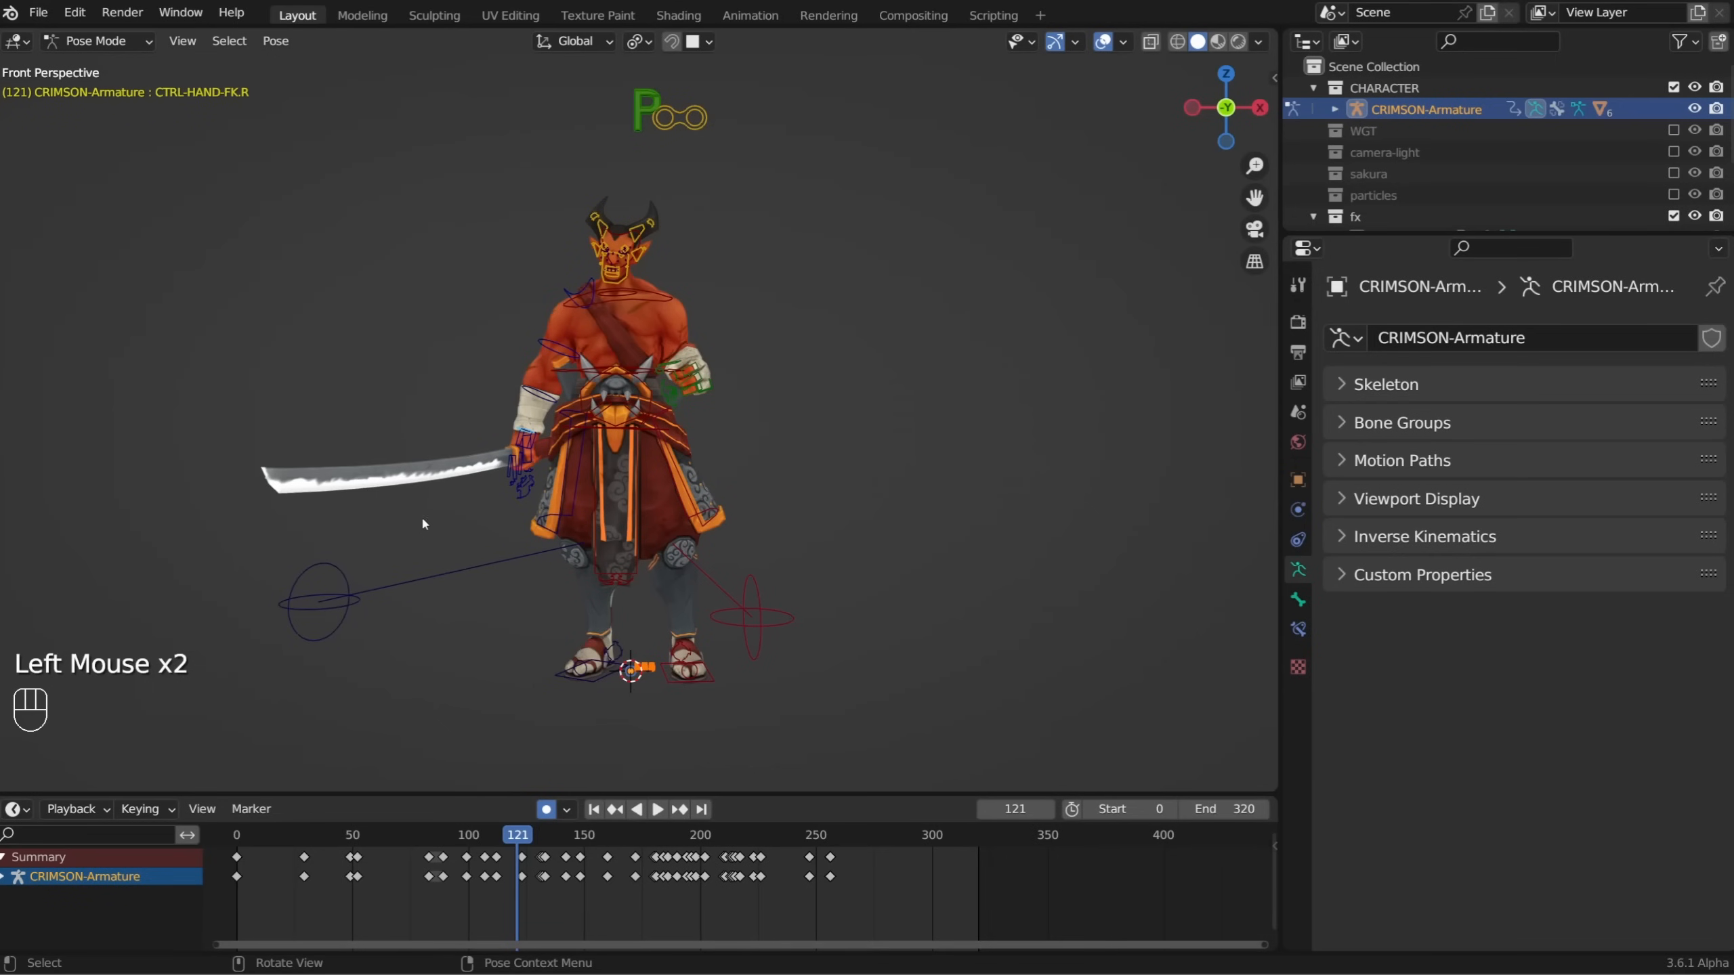
Hide all bones except the CTRL-HAND-FK.R control and set the armature's motion paths type to In Range
scroll(436, 504, up, 4)
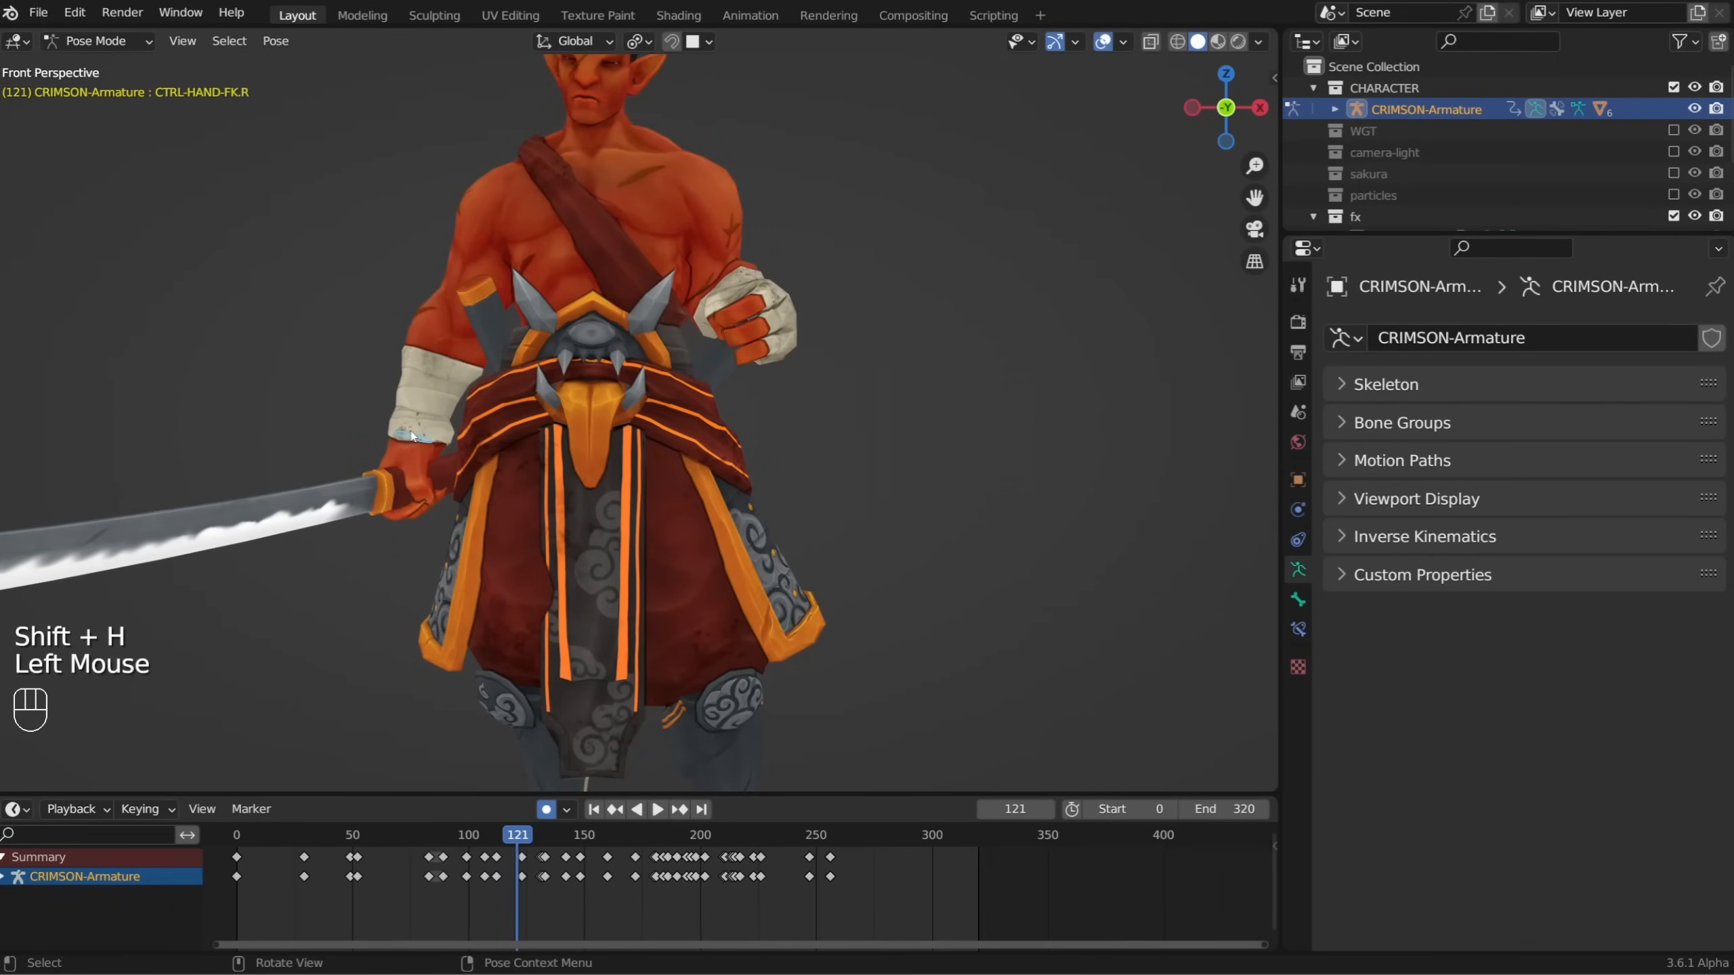
scroll(424, 439, down, 2)
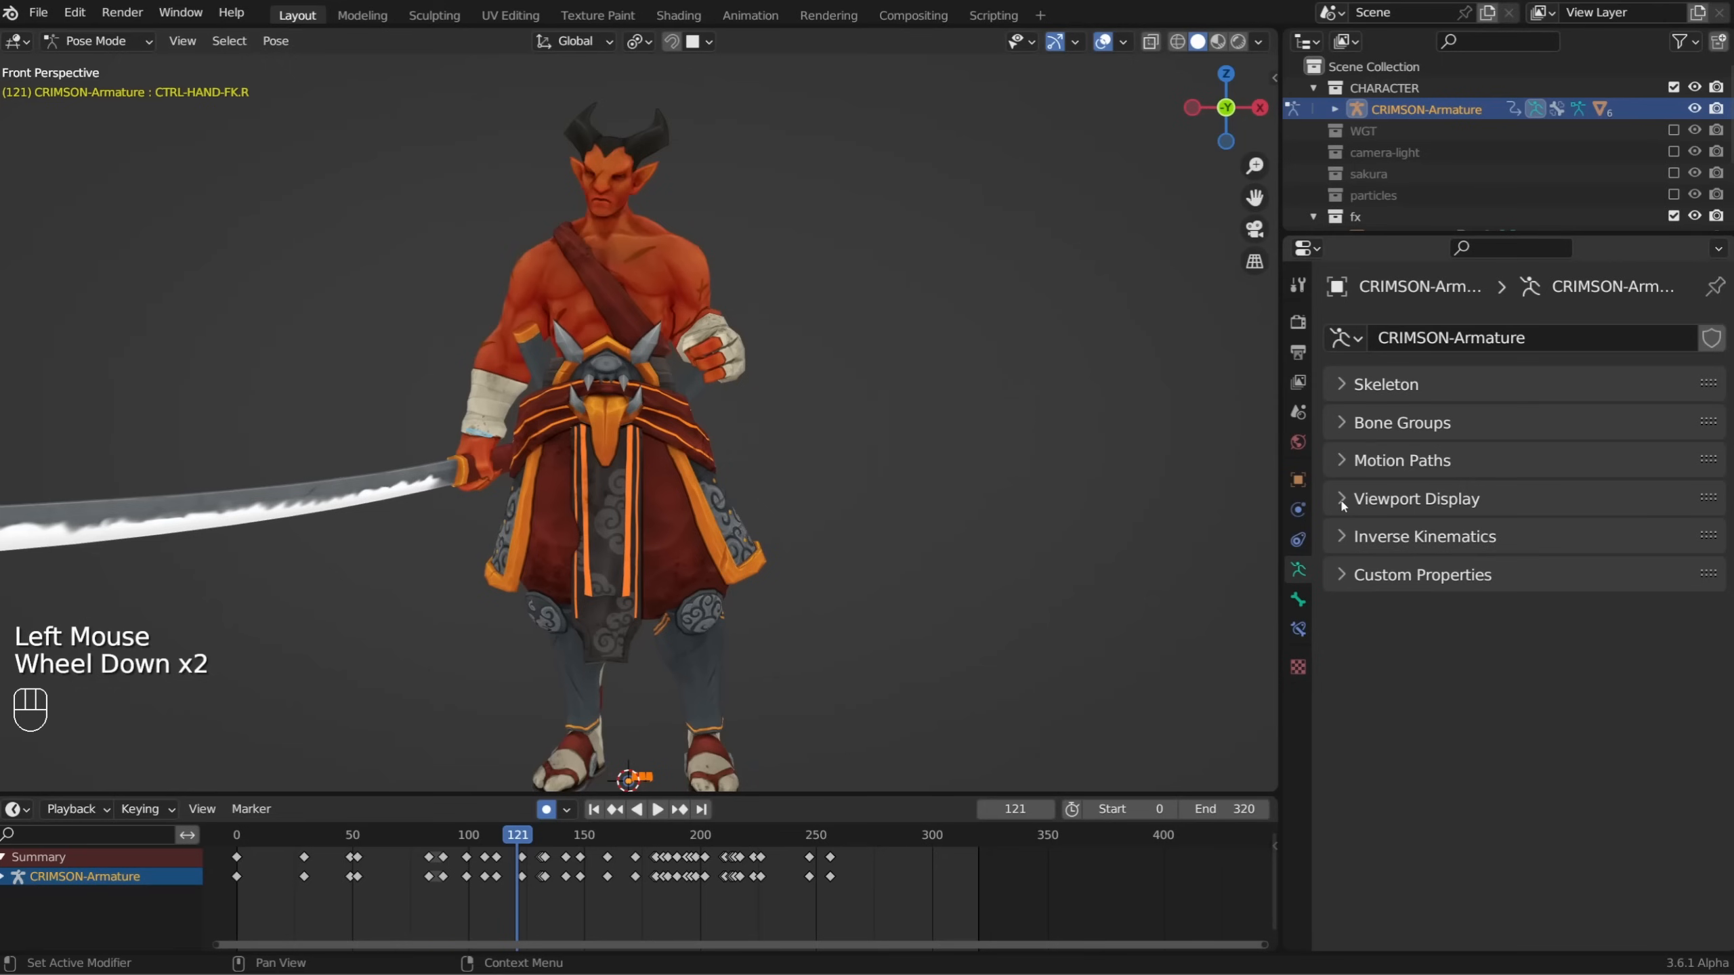
click(1338, 463)
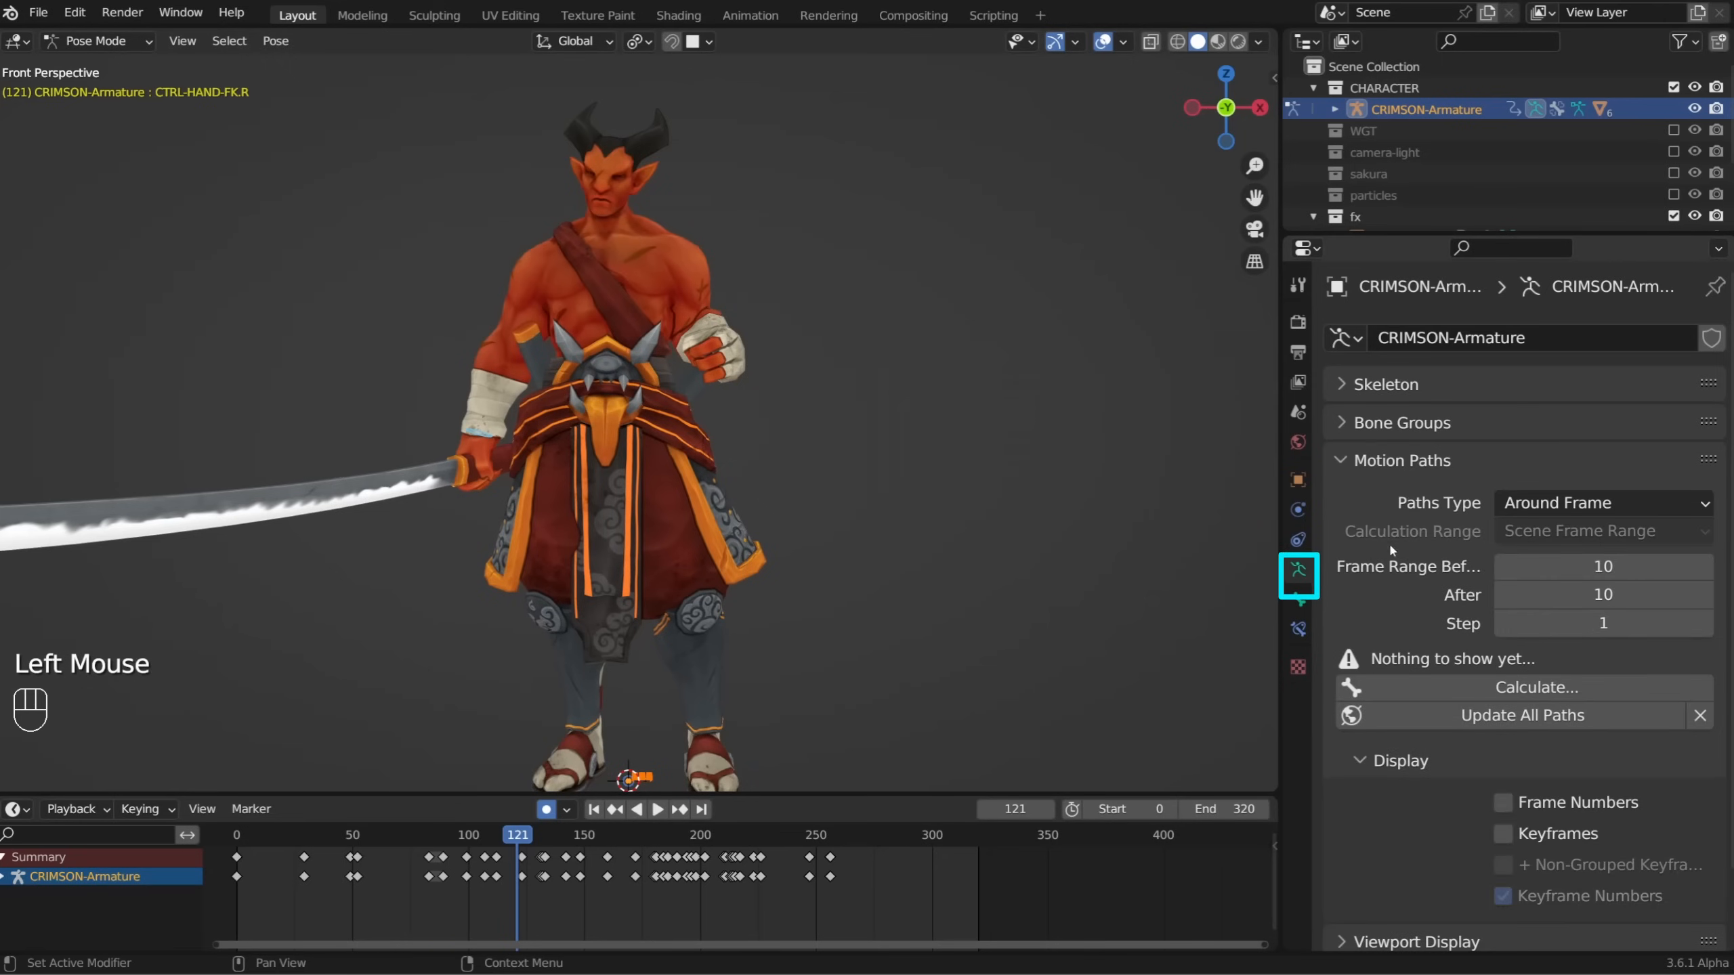
scroll(1400, 562, down, 5)
click(1582, 418)
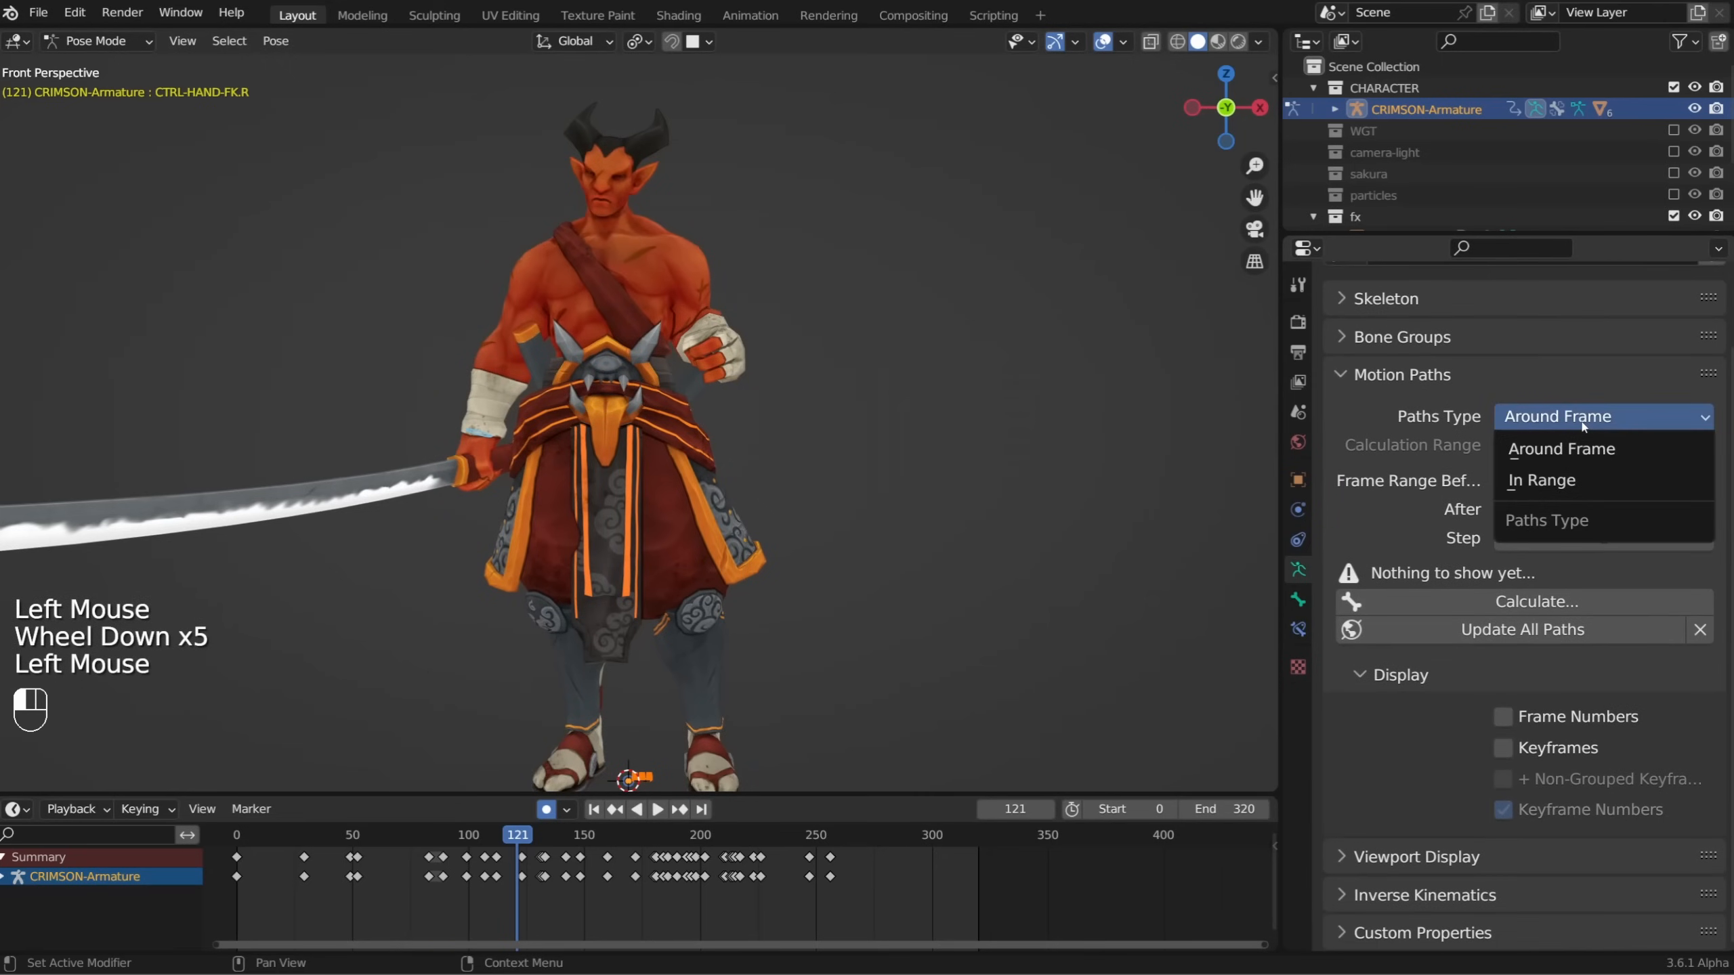
click(1560, 480)
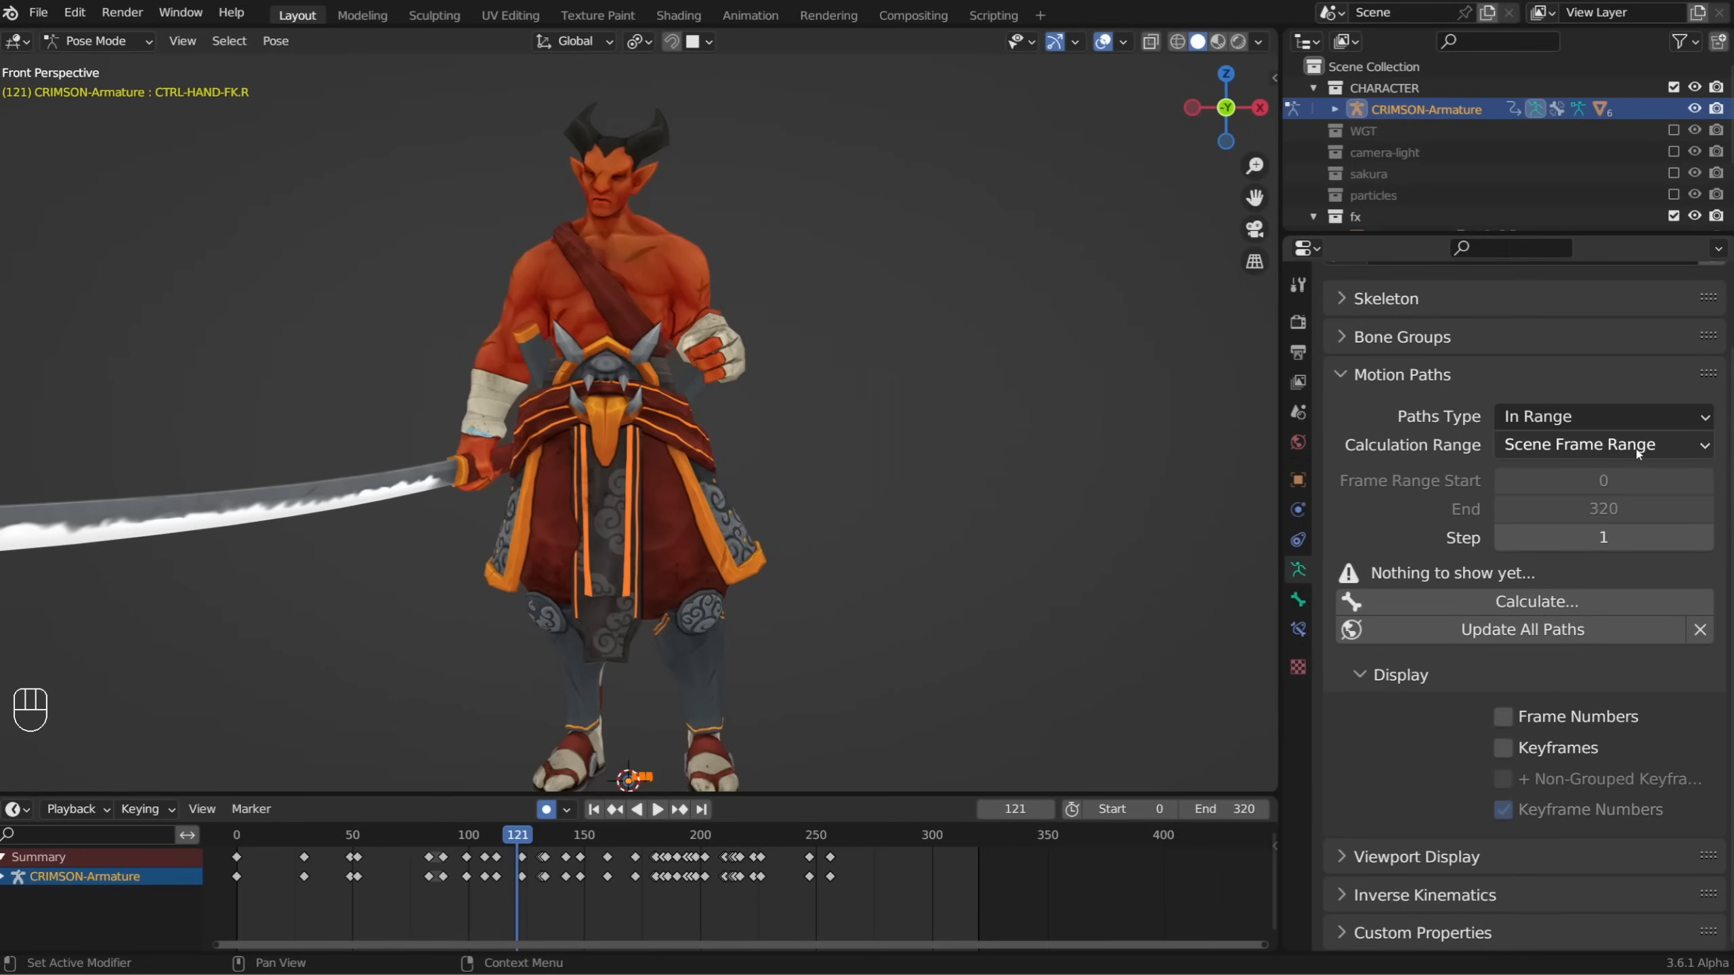
Scrub through the animation back to frame 0 and open the bone path calculation options for the hand control
mouse_move(960, 857)
mouse_down()
mouse_move(982, 860)
mouse_move(797, 896)
mouse_move(234, 915)
mouse_up()
key(e)
key(e)
key(e)
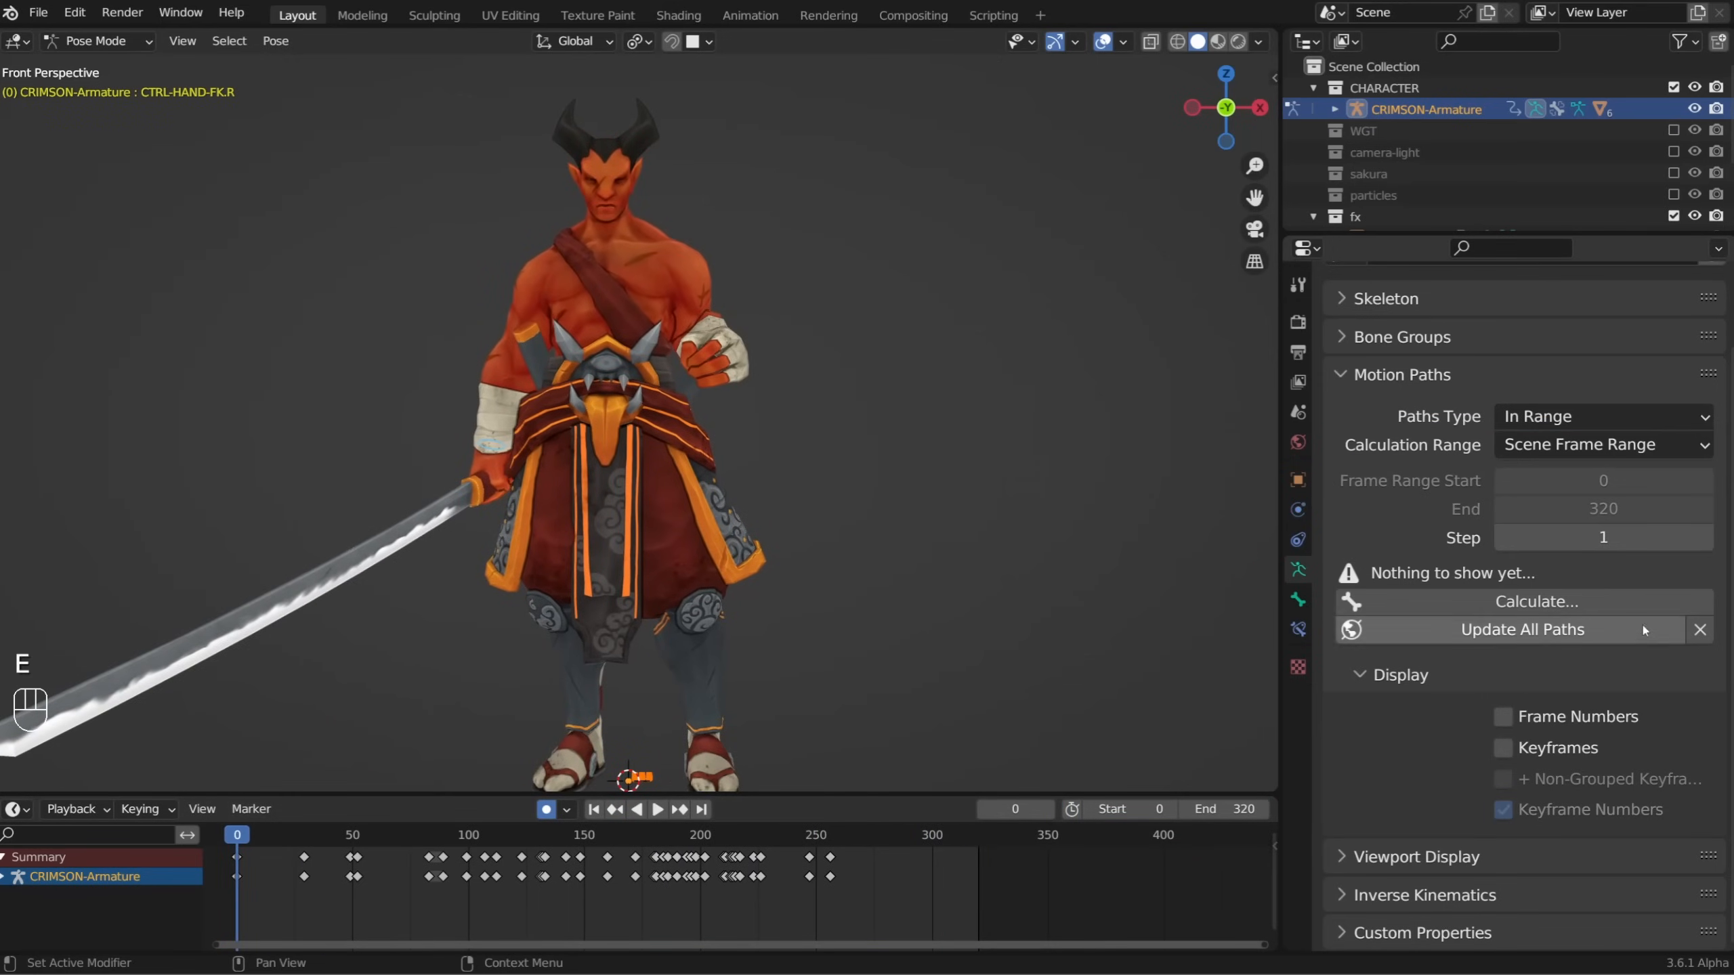
click(1602, 603)
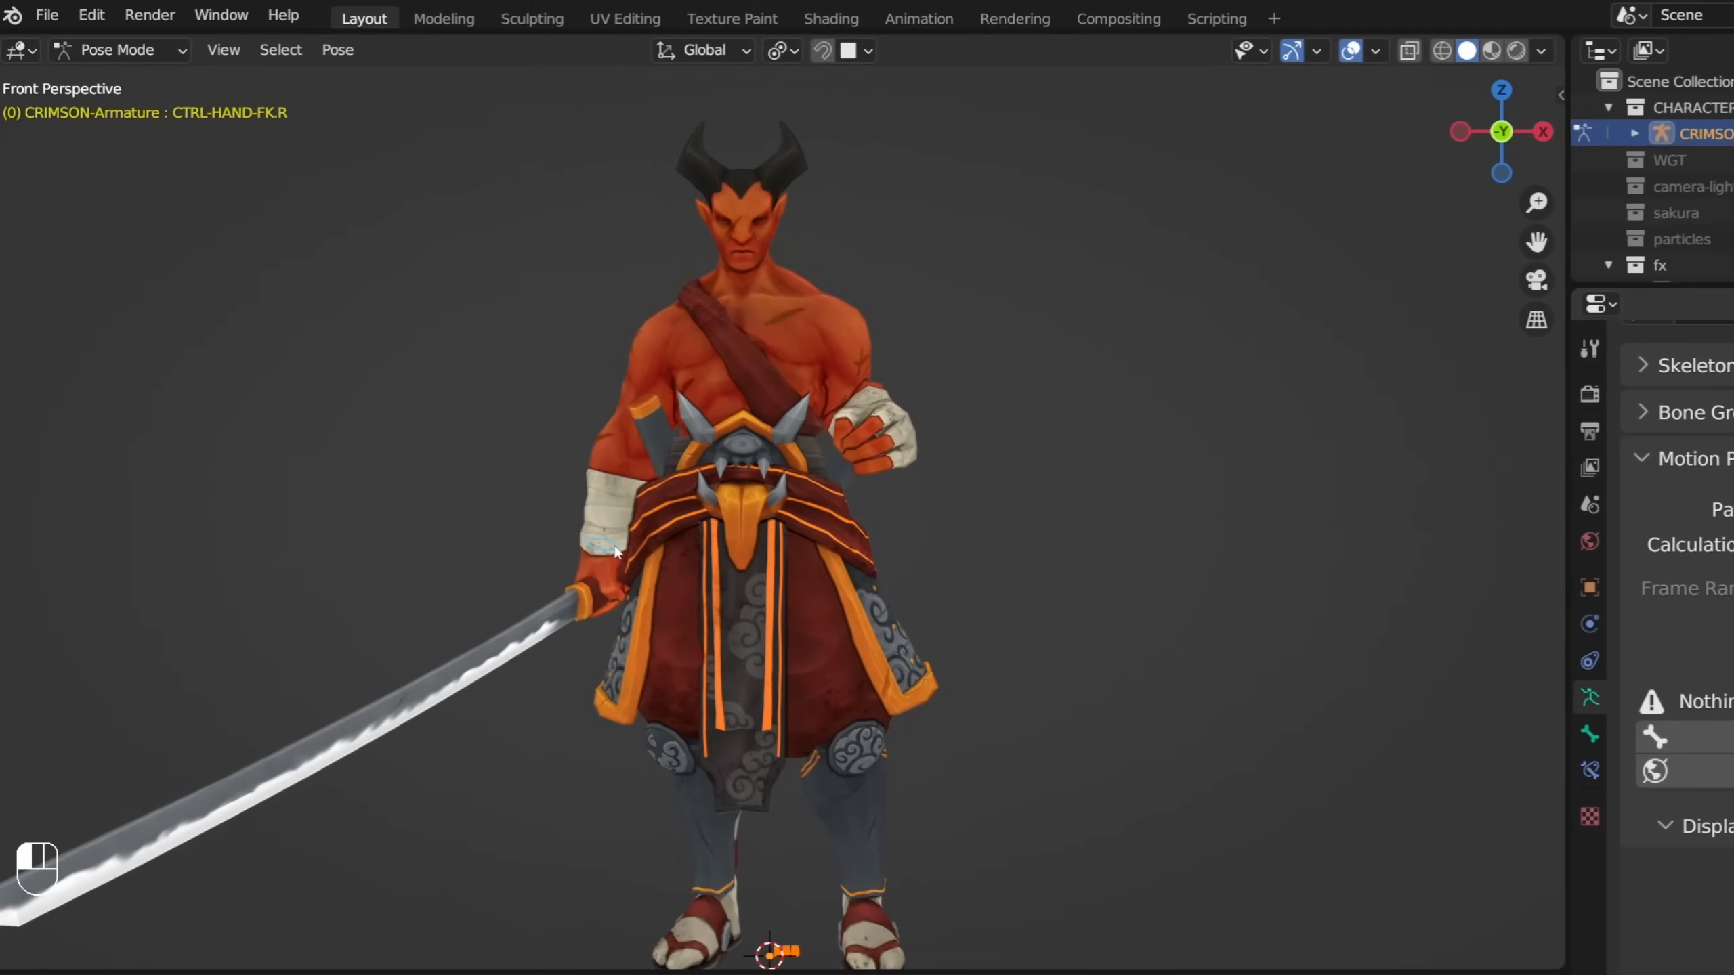
Inspect the head and tail of the CTRL-HAND-FK.R bone up close in Edit Mode
key(Tab)
scroll(625, 578, up, 2)
middle_drag(624, 577, 619, 605)
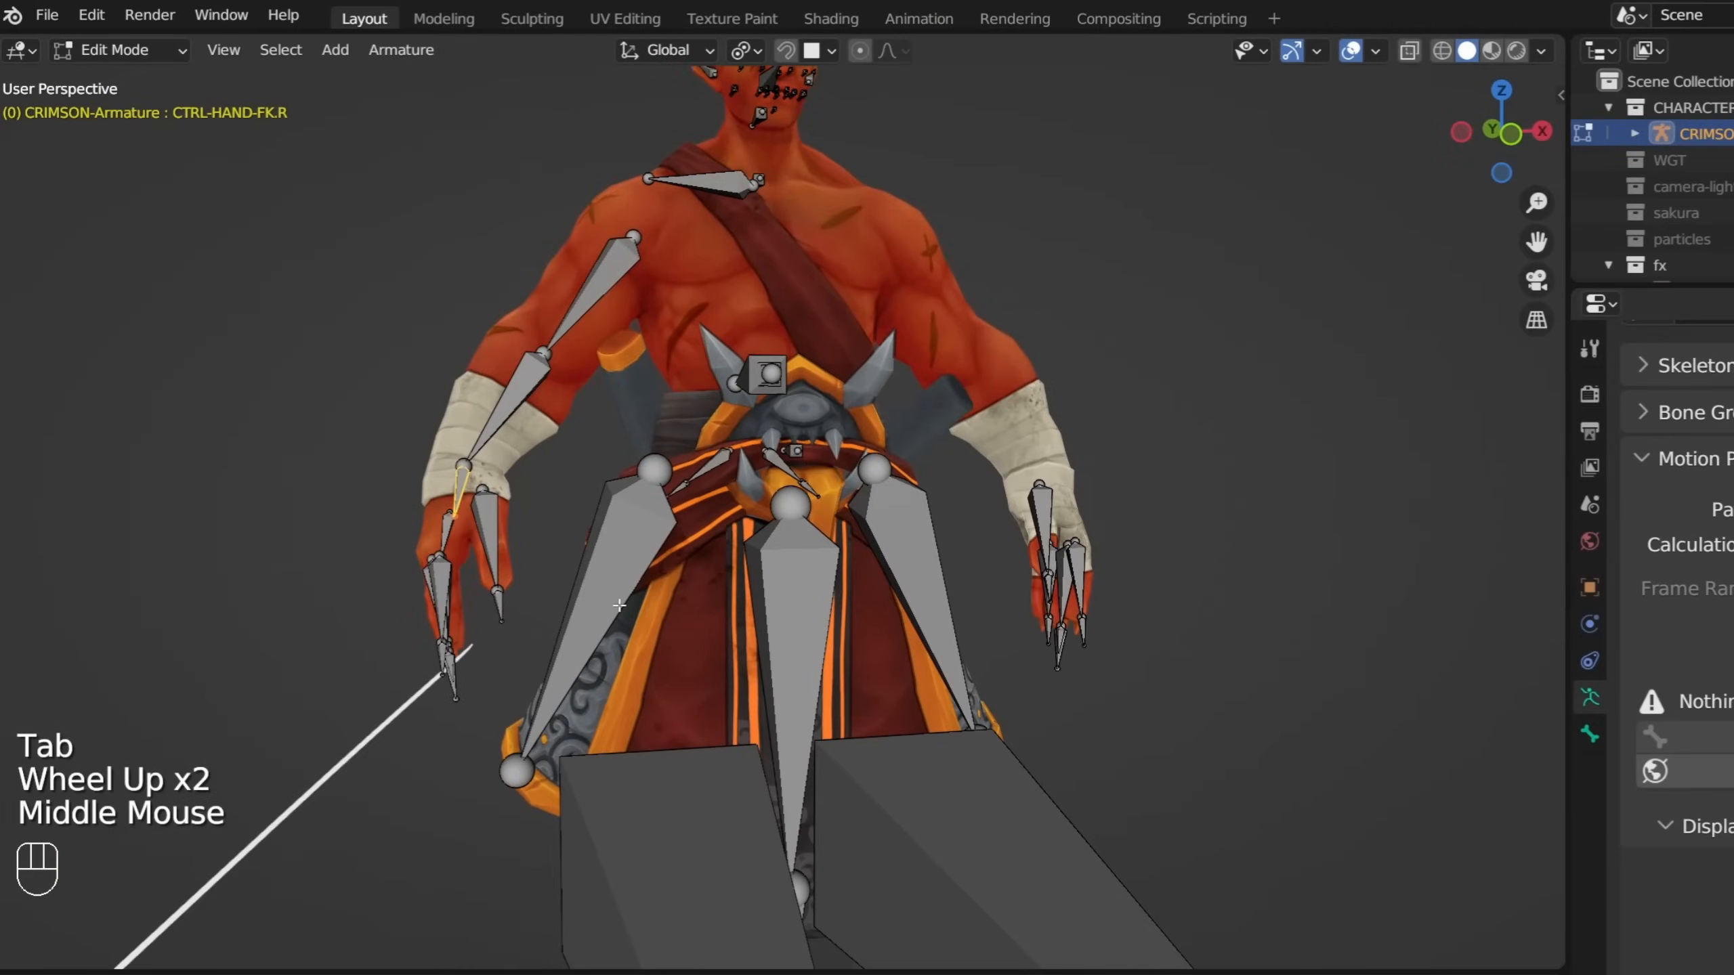
key(KP_Decimal)
click(756, 888)
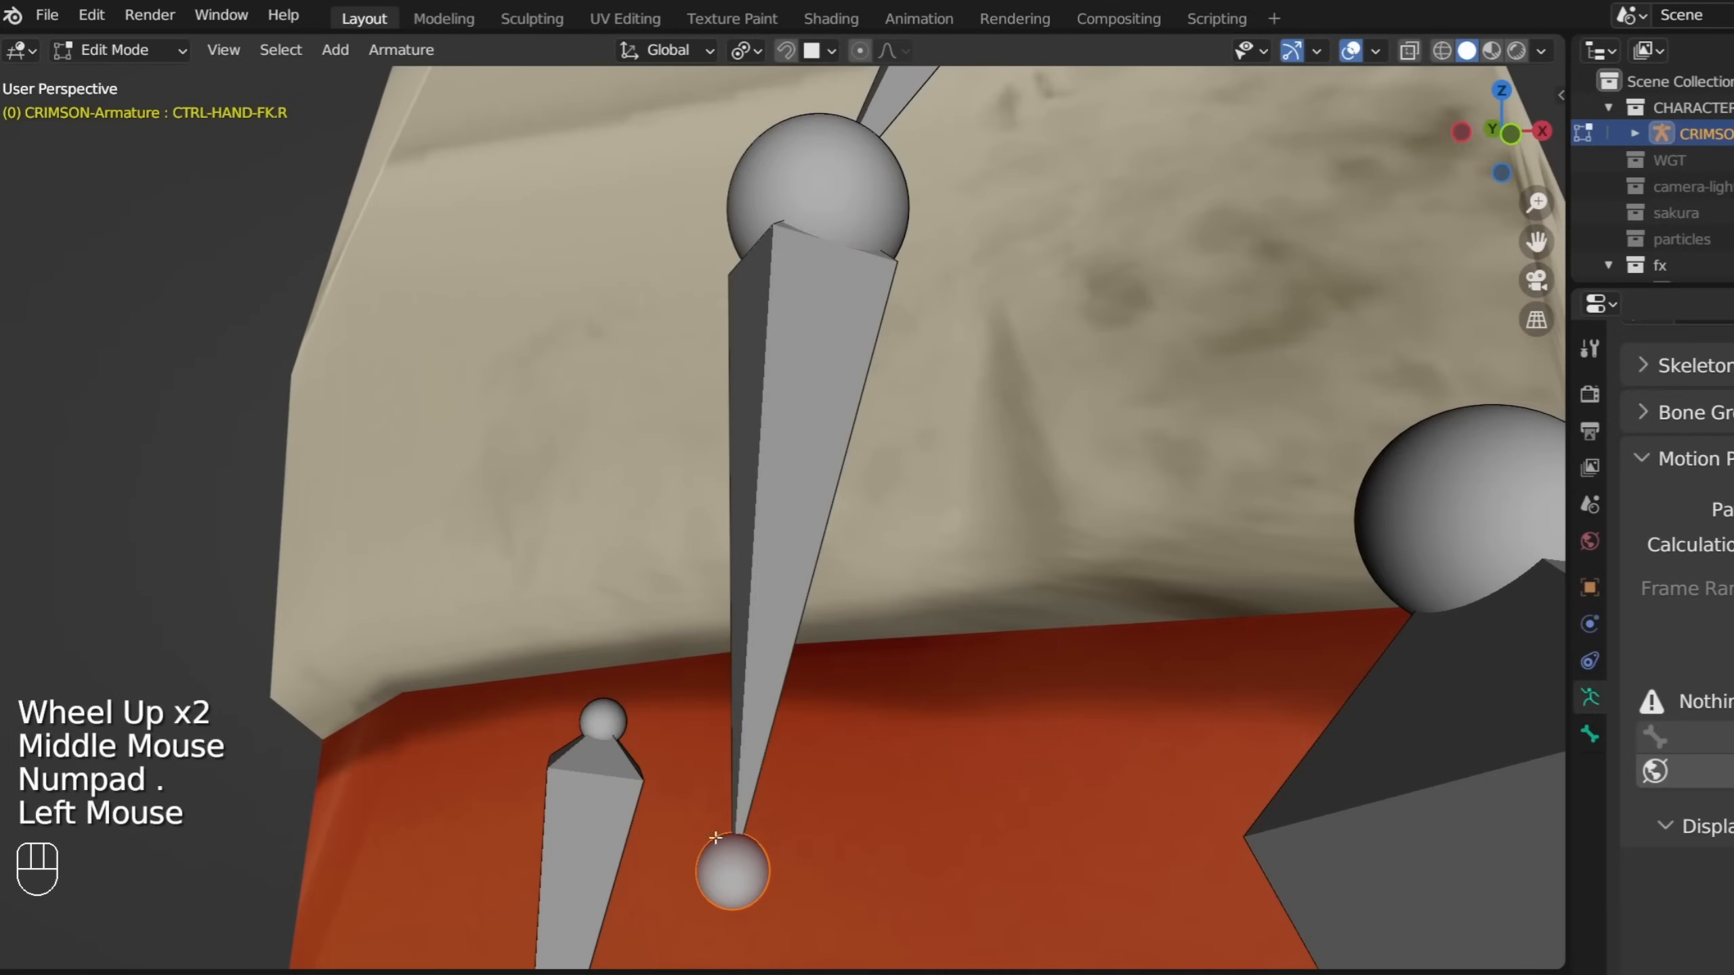
click(835, 204)
click(835, 204)
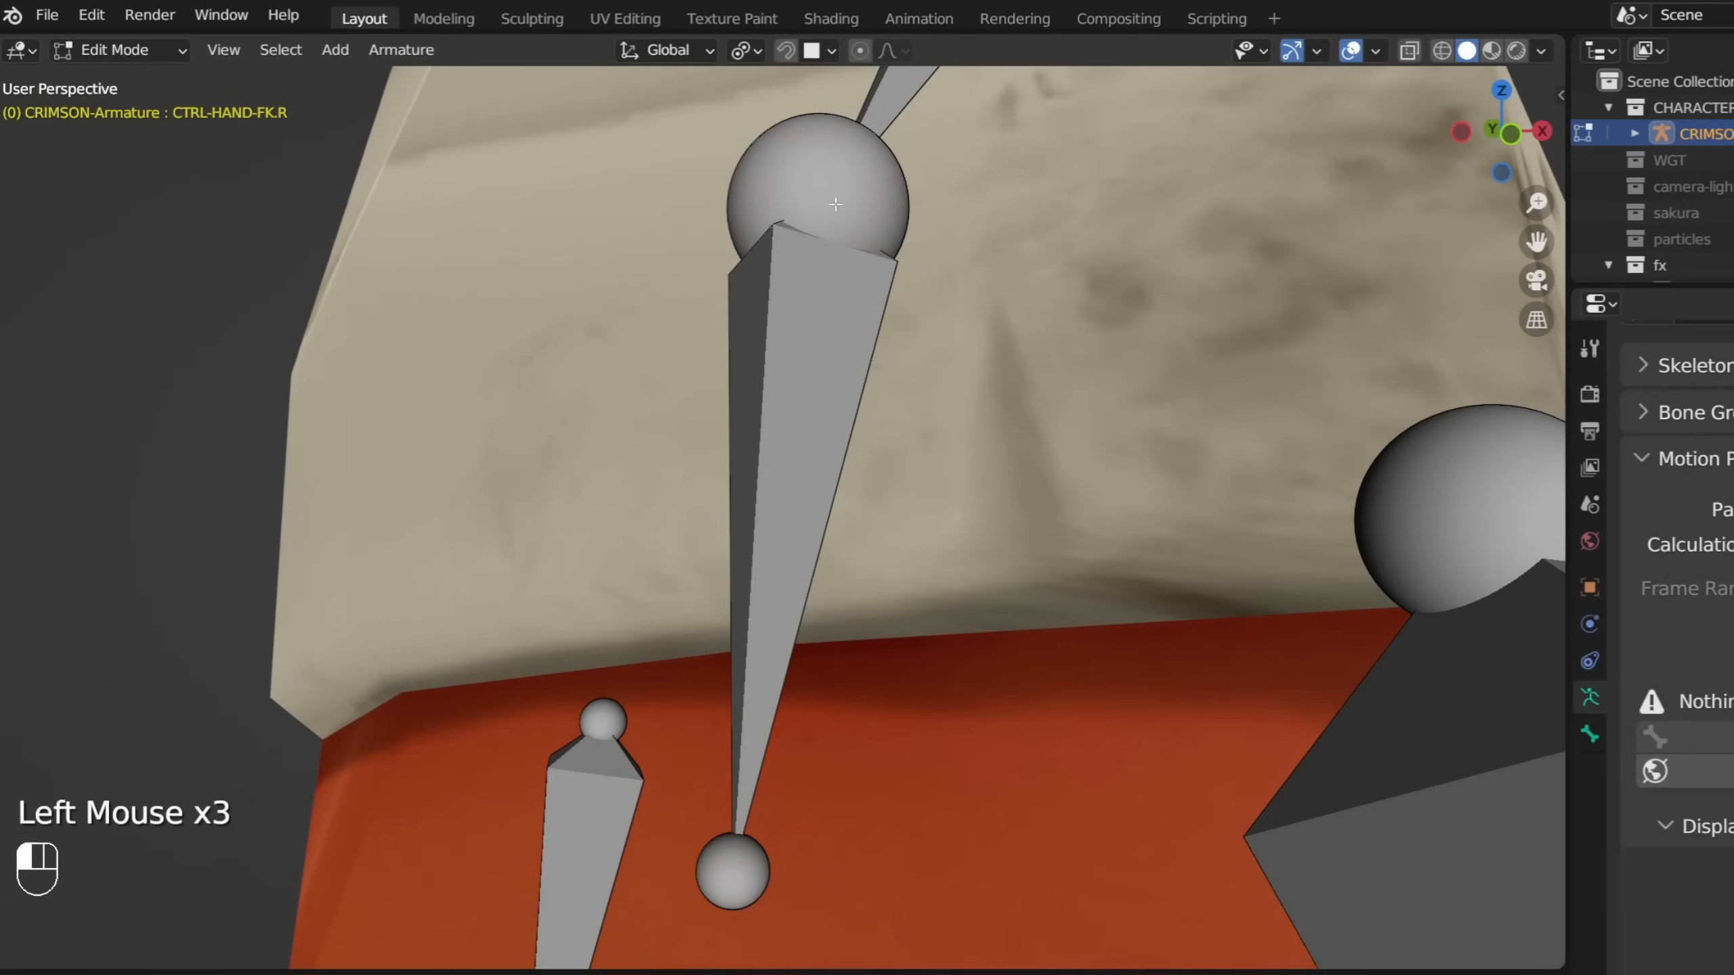
key(alt+z)
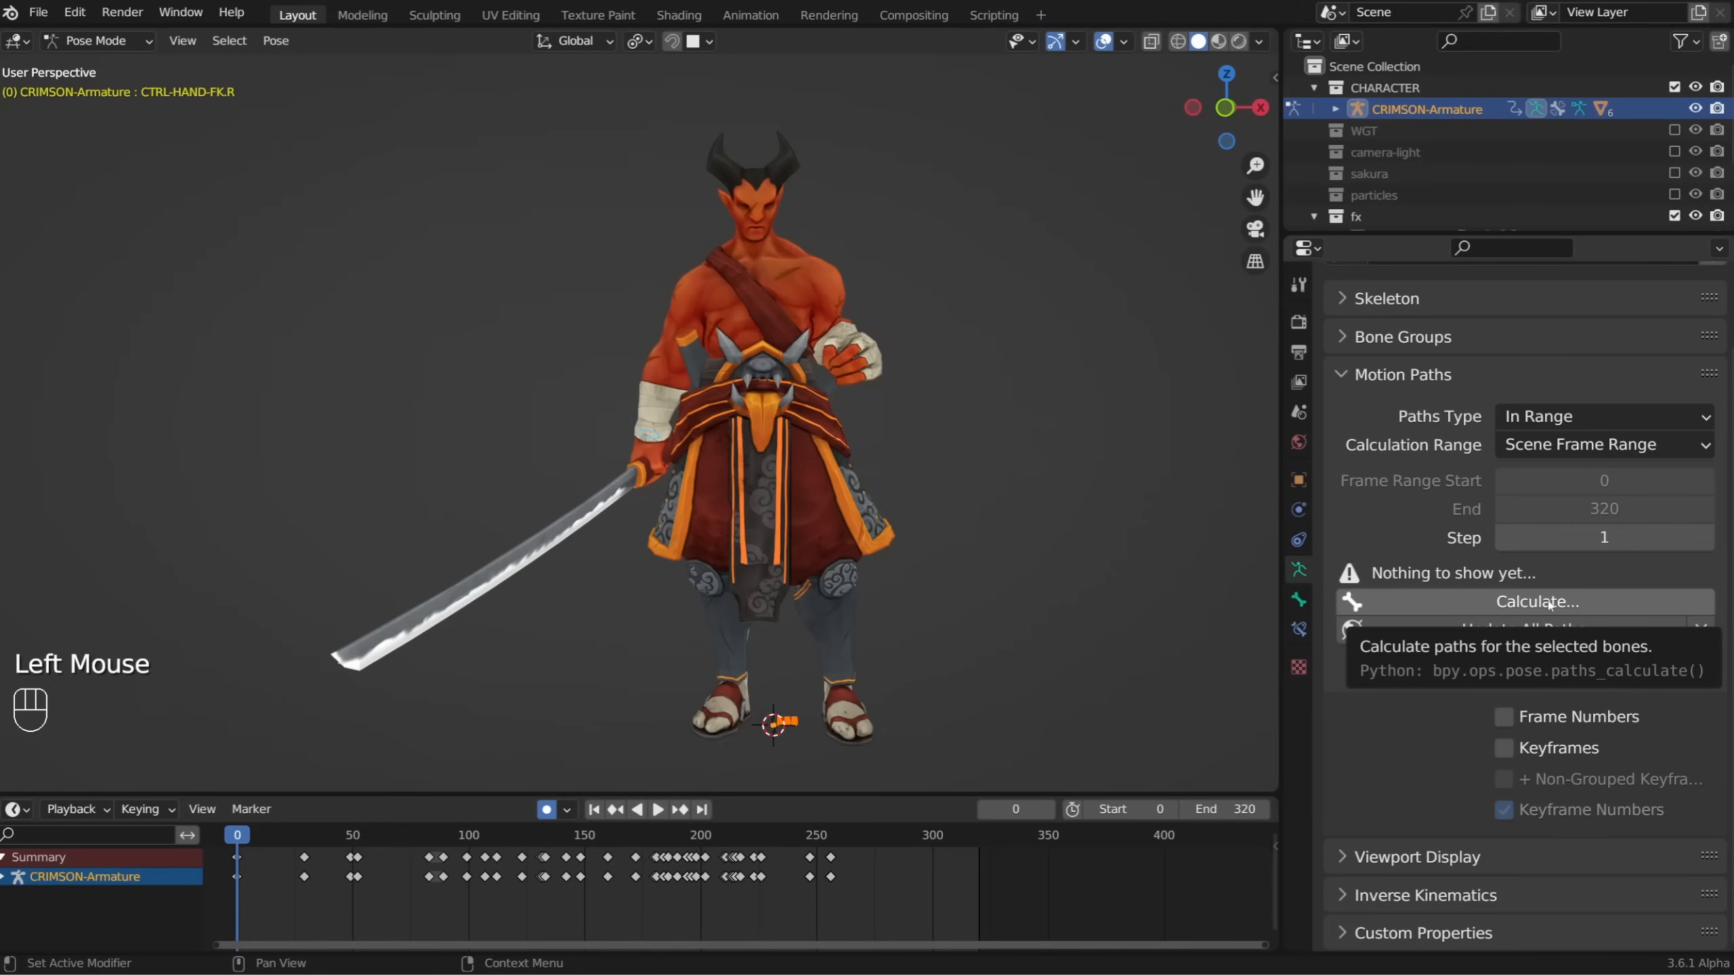
Calculate the hand control's bone path In Range over the Scene Frame Range from Heads, and show its keyframes
click(1548, 603)
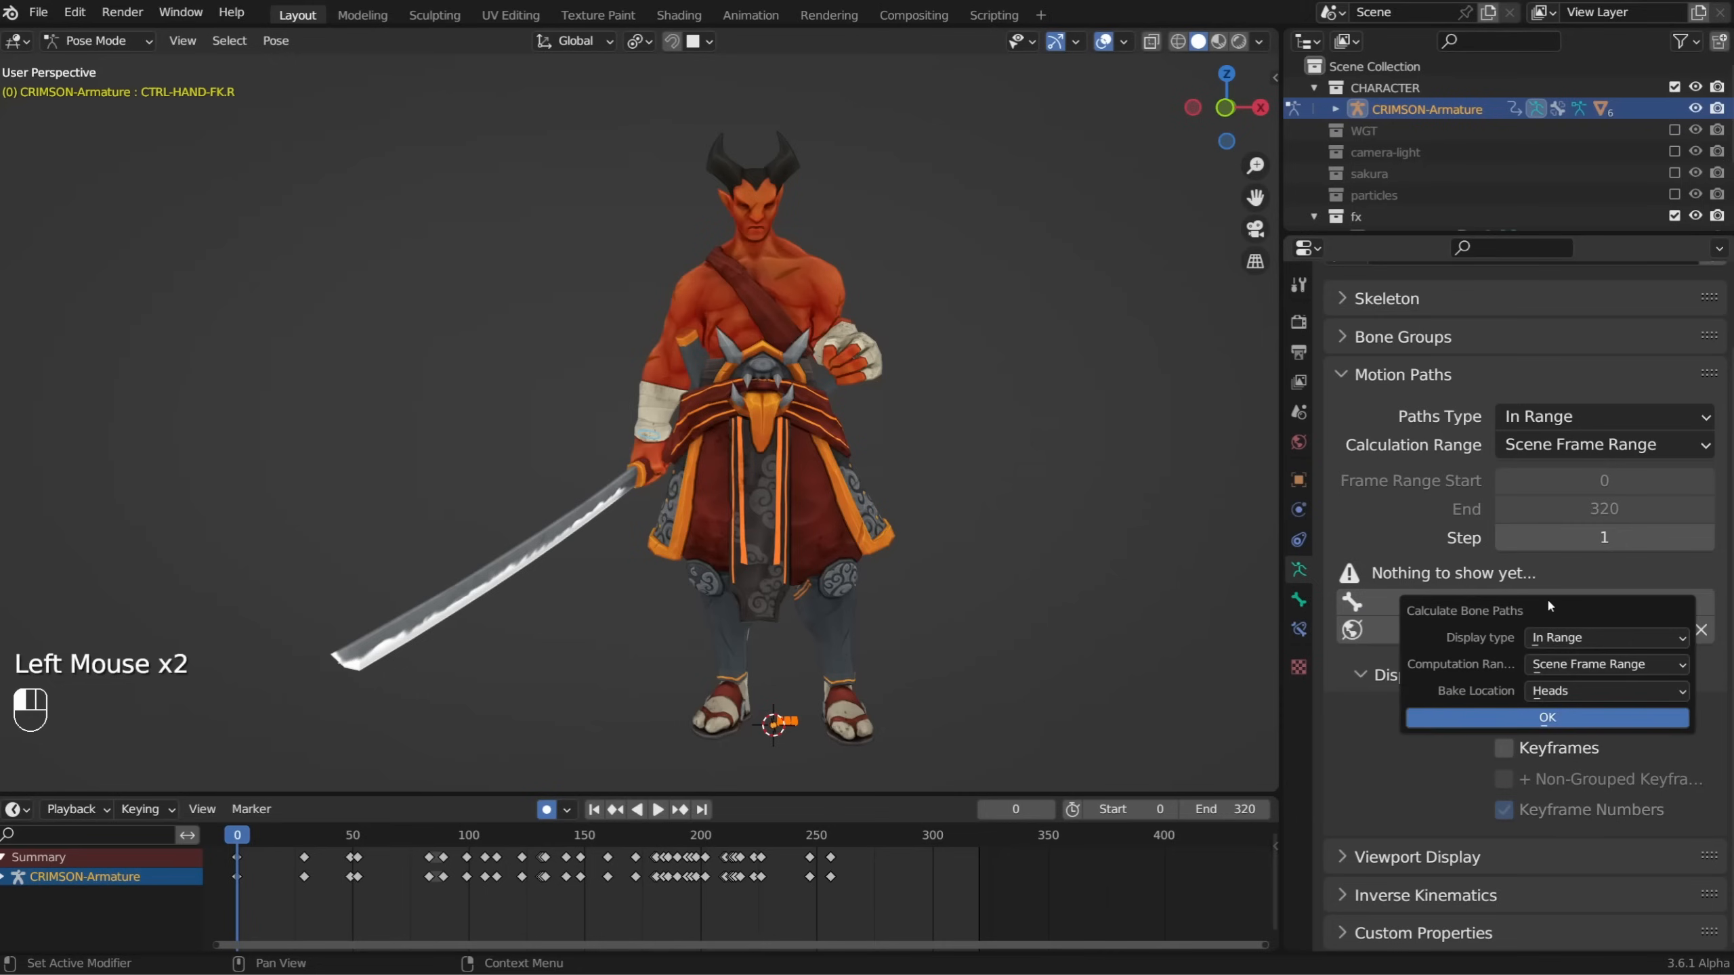
click(1521, 718)
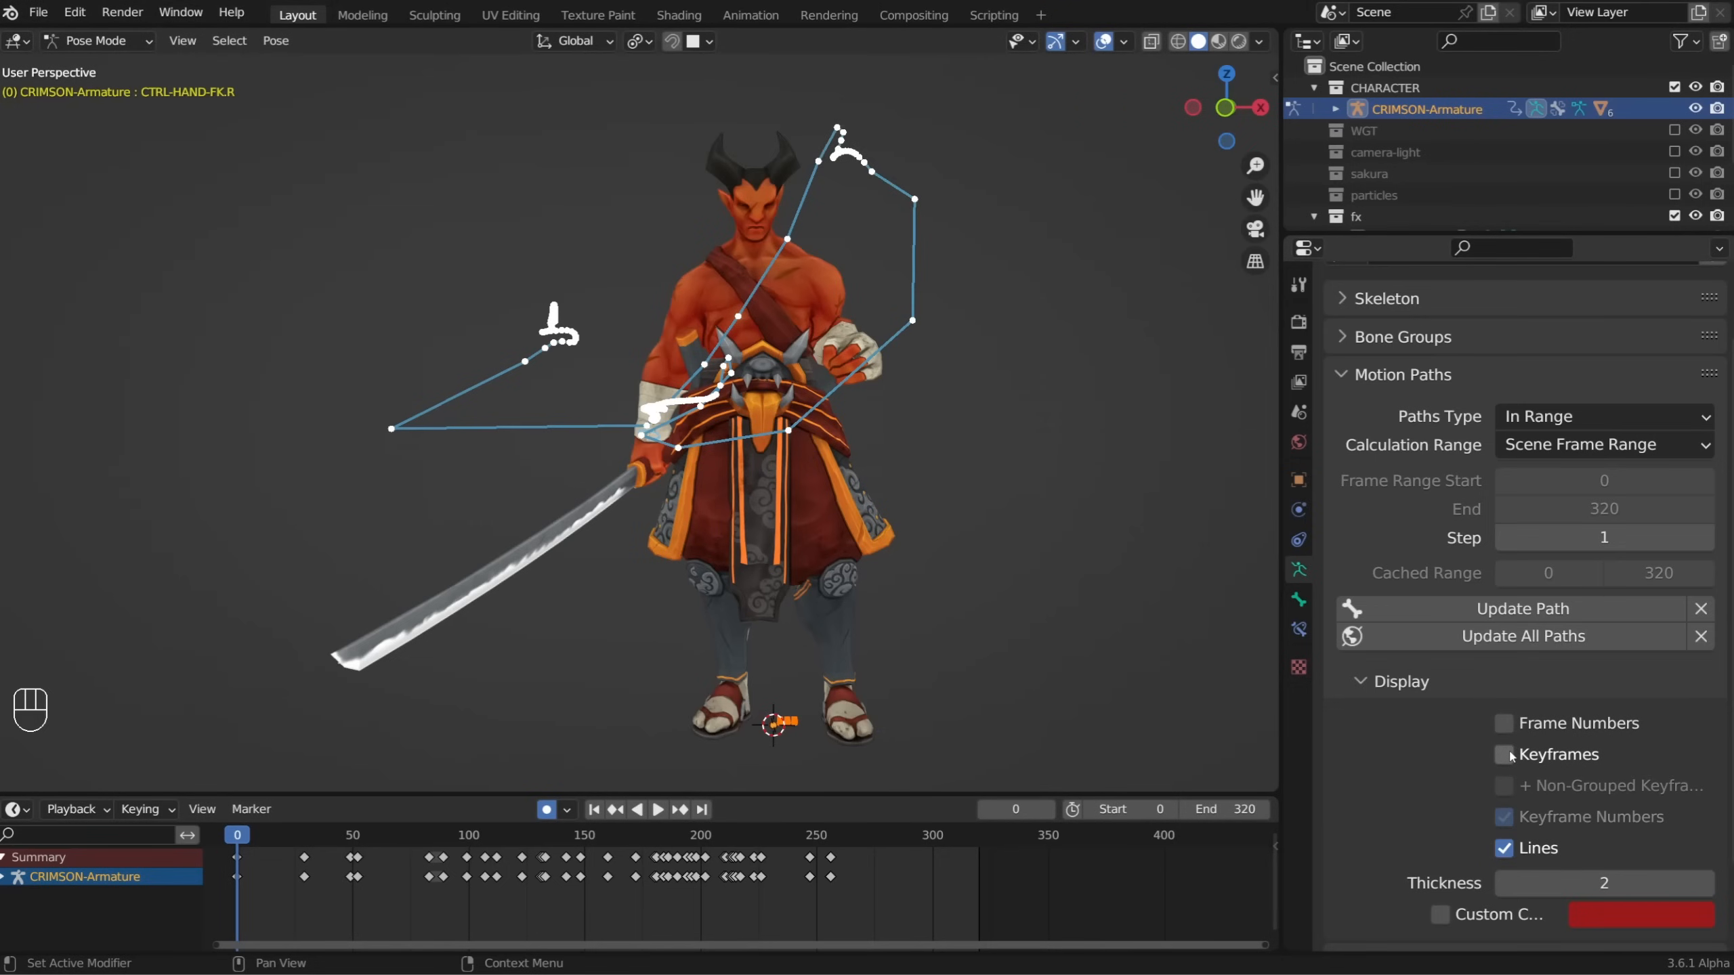
click(1505, 755)
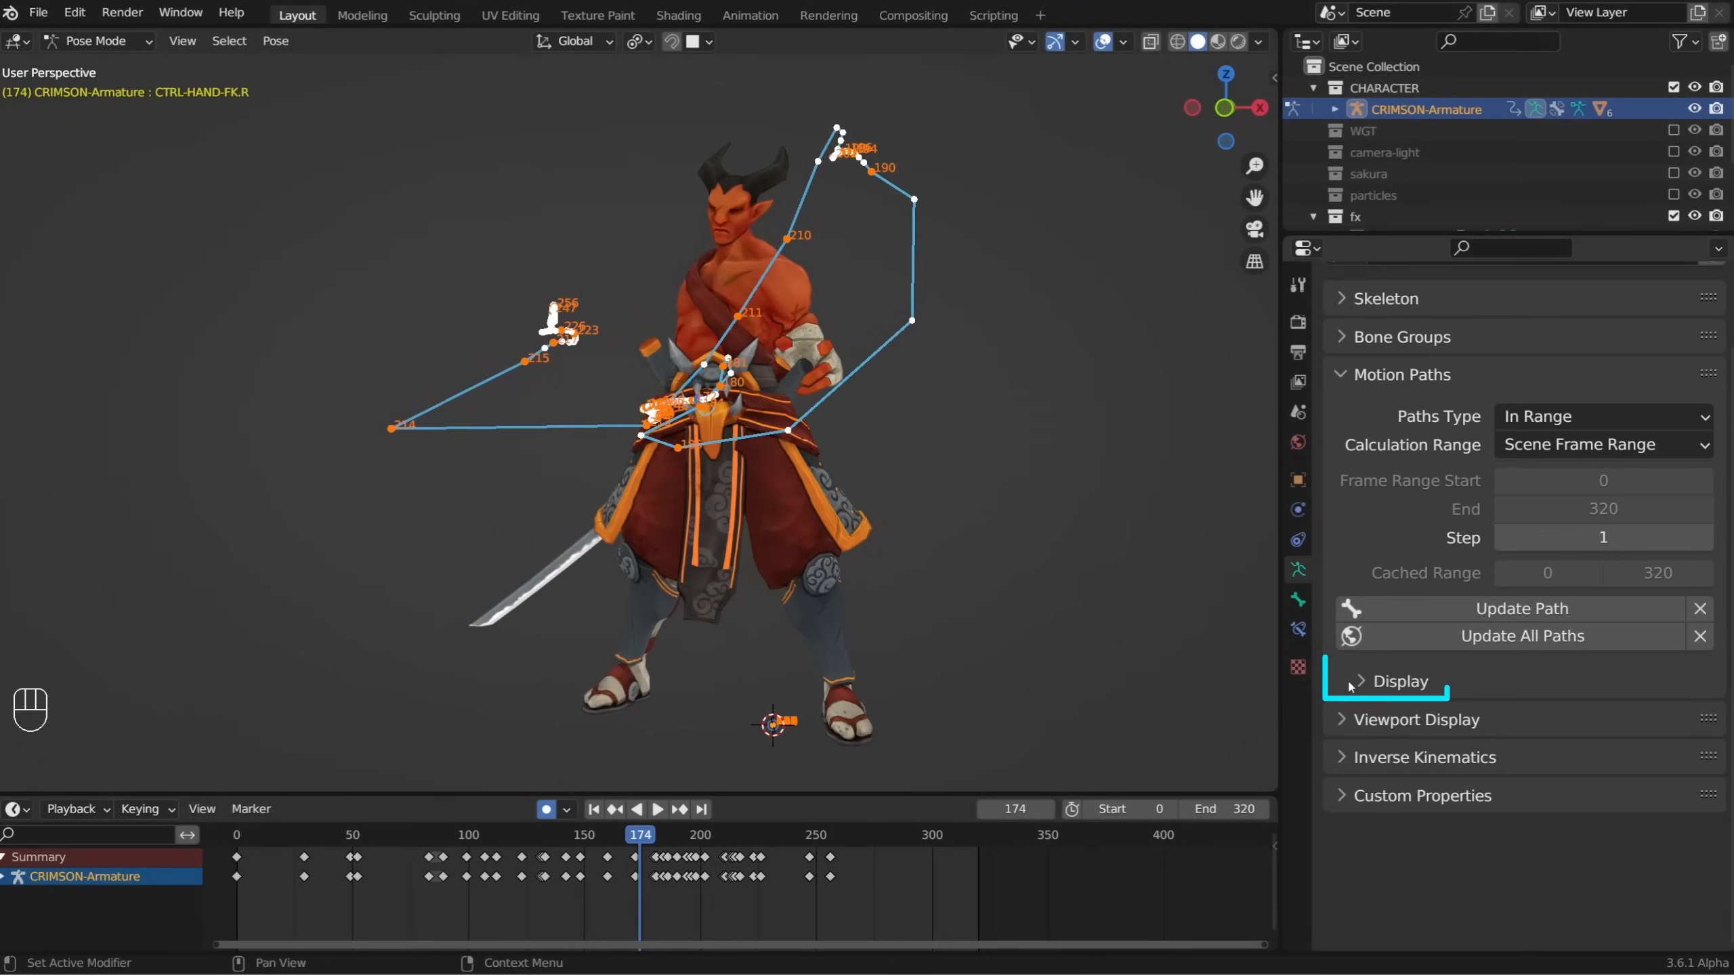
Collapse and expand the motion path's display options, and turn Keyframes off and on again to compare the path
click(1361, 683)
click(1360, 683)
click(1361, 683)
click(1360, 683)
click(1360, 682)
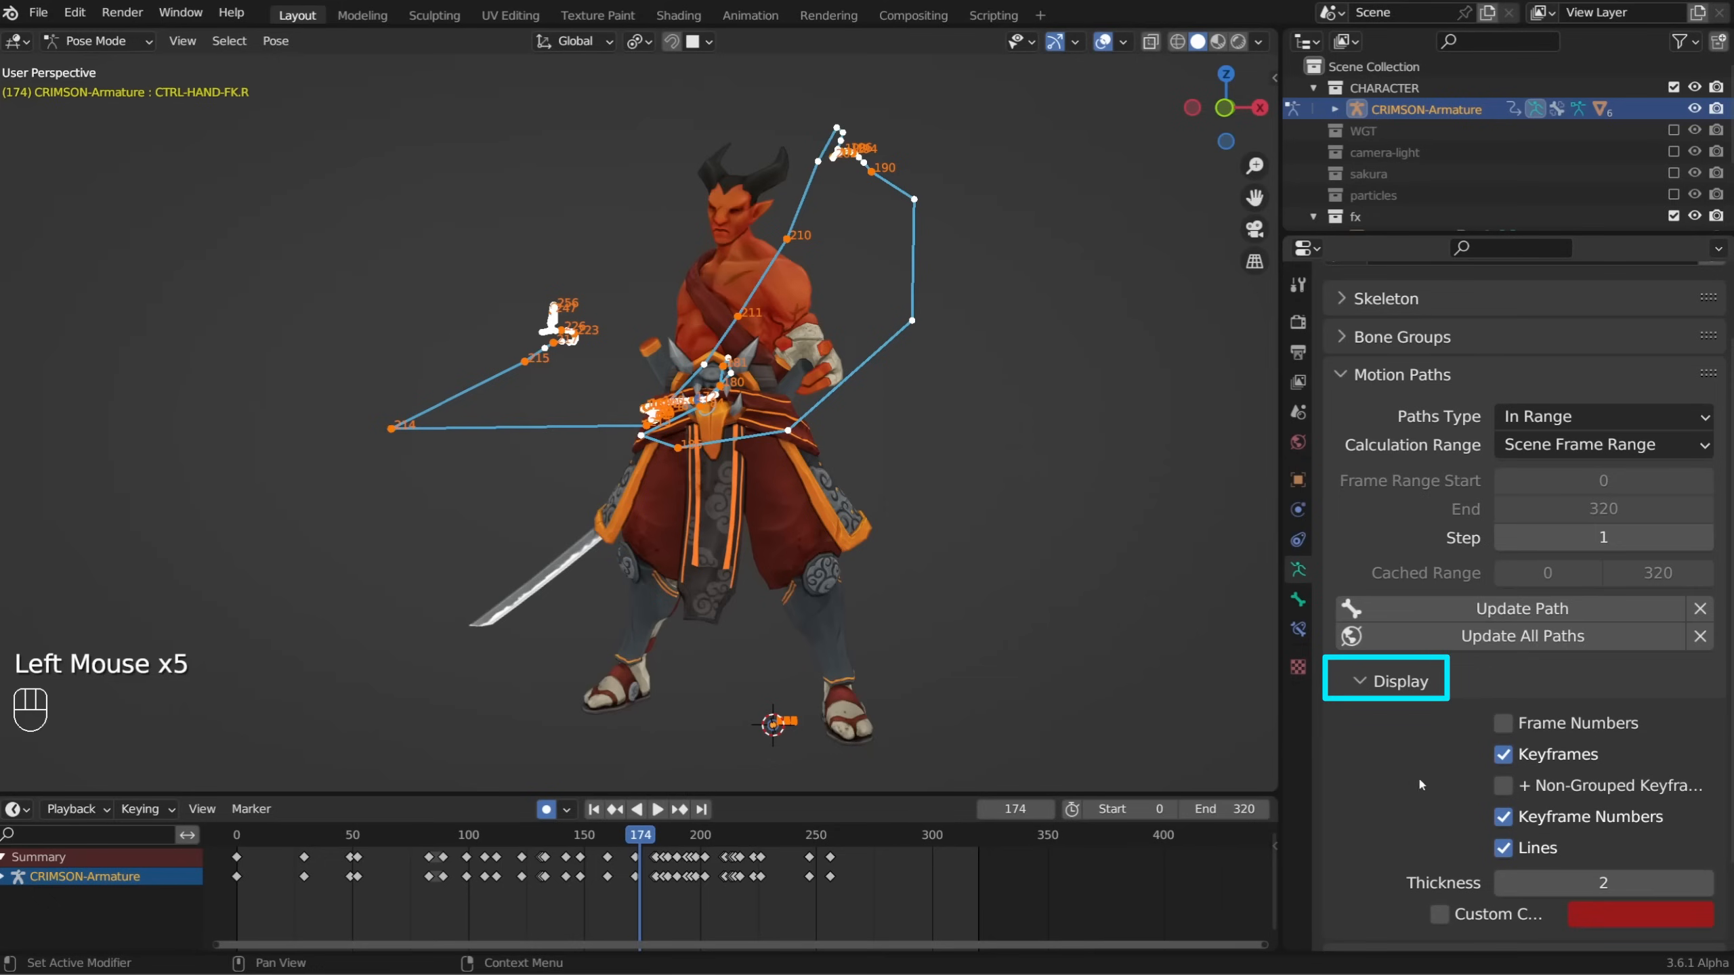
click(1504, 754)
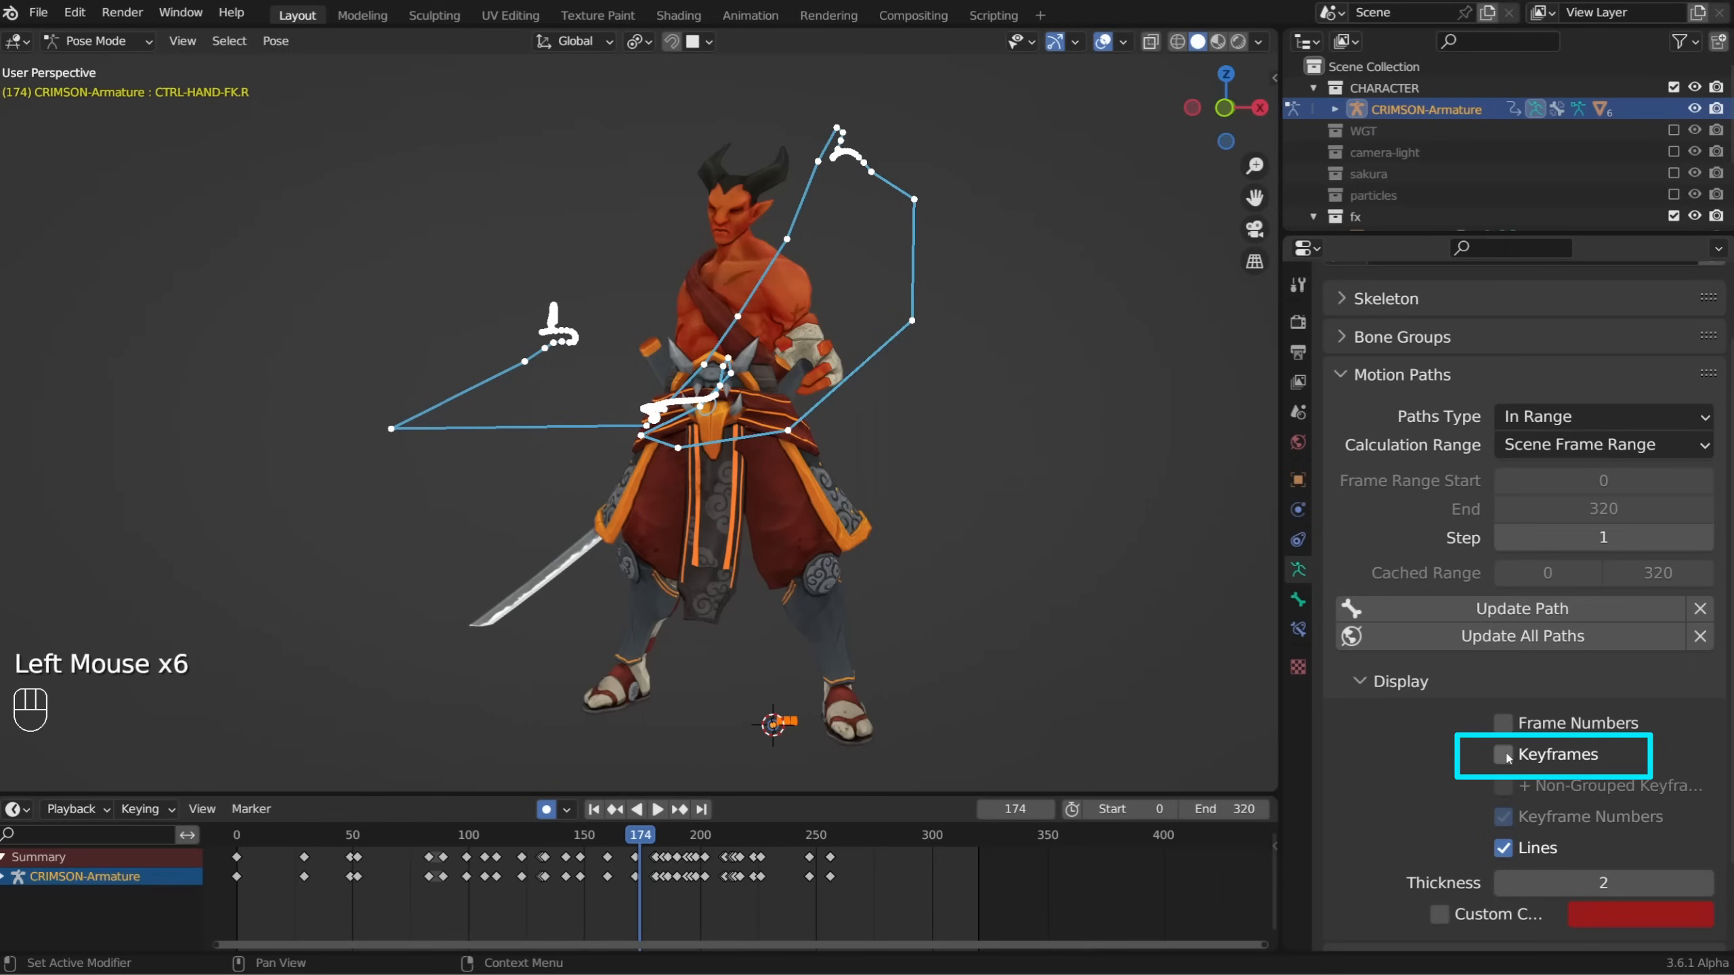
click(1506, 755)
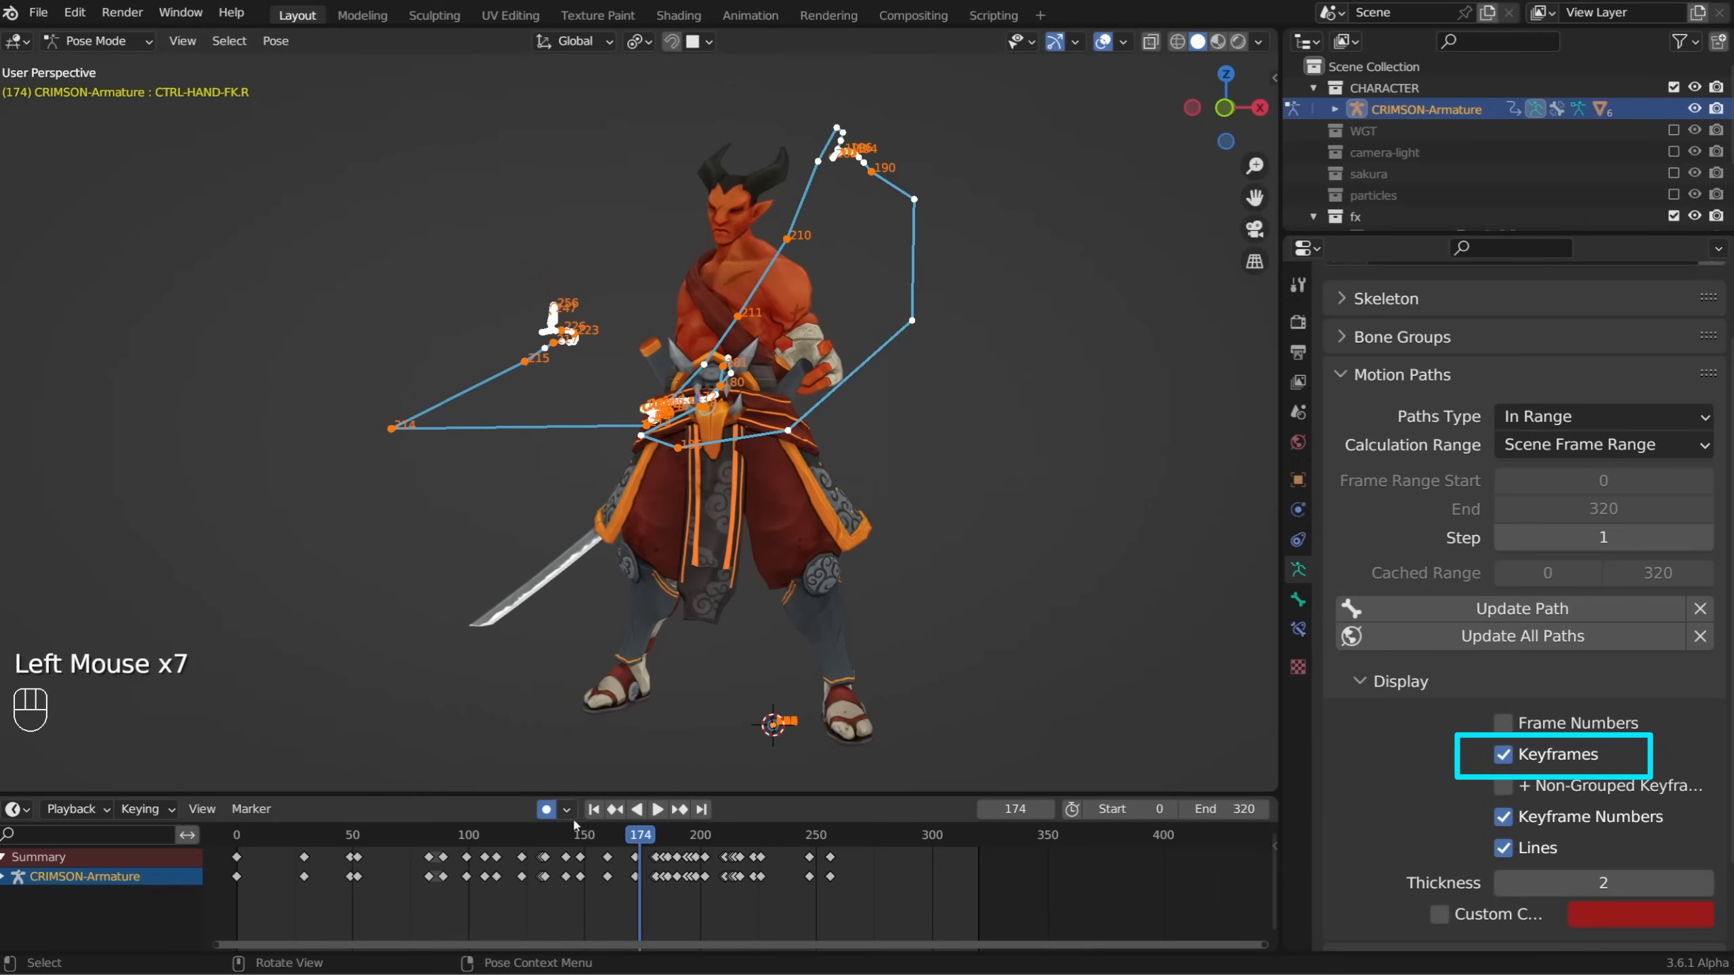
Scrub the timeline around frames 210 and 211 to compare its keys with the keyframe numbers on the path
click(637, 809)
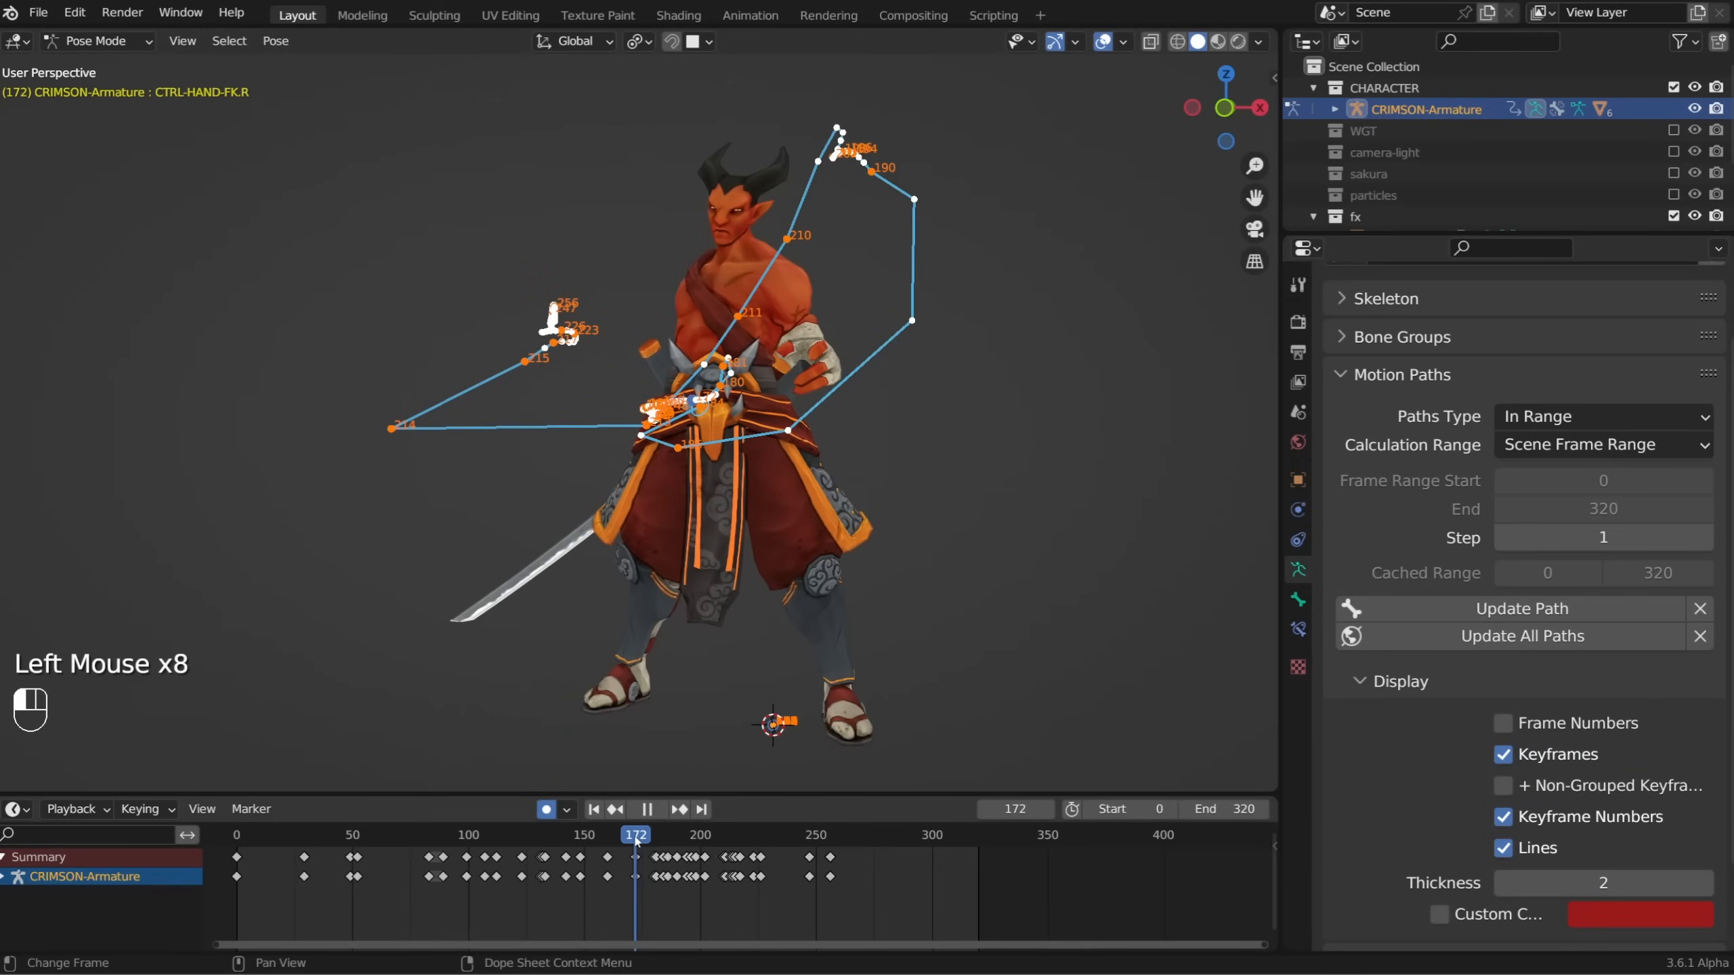
click(638, 857)
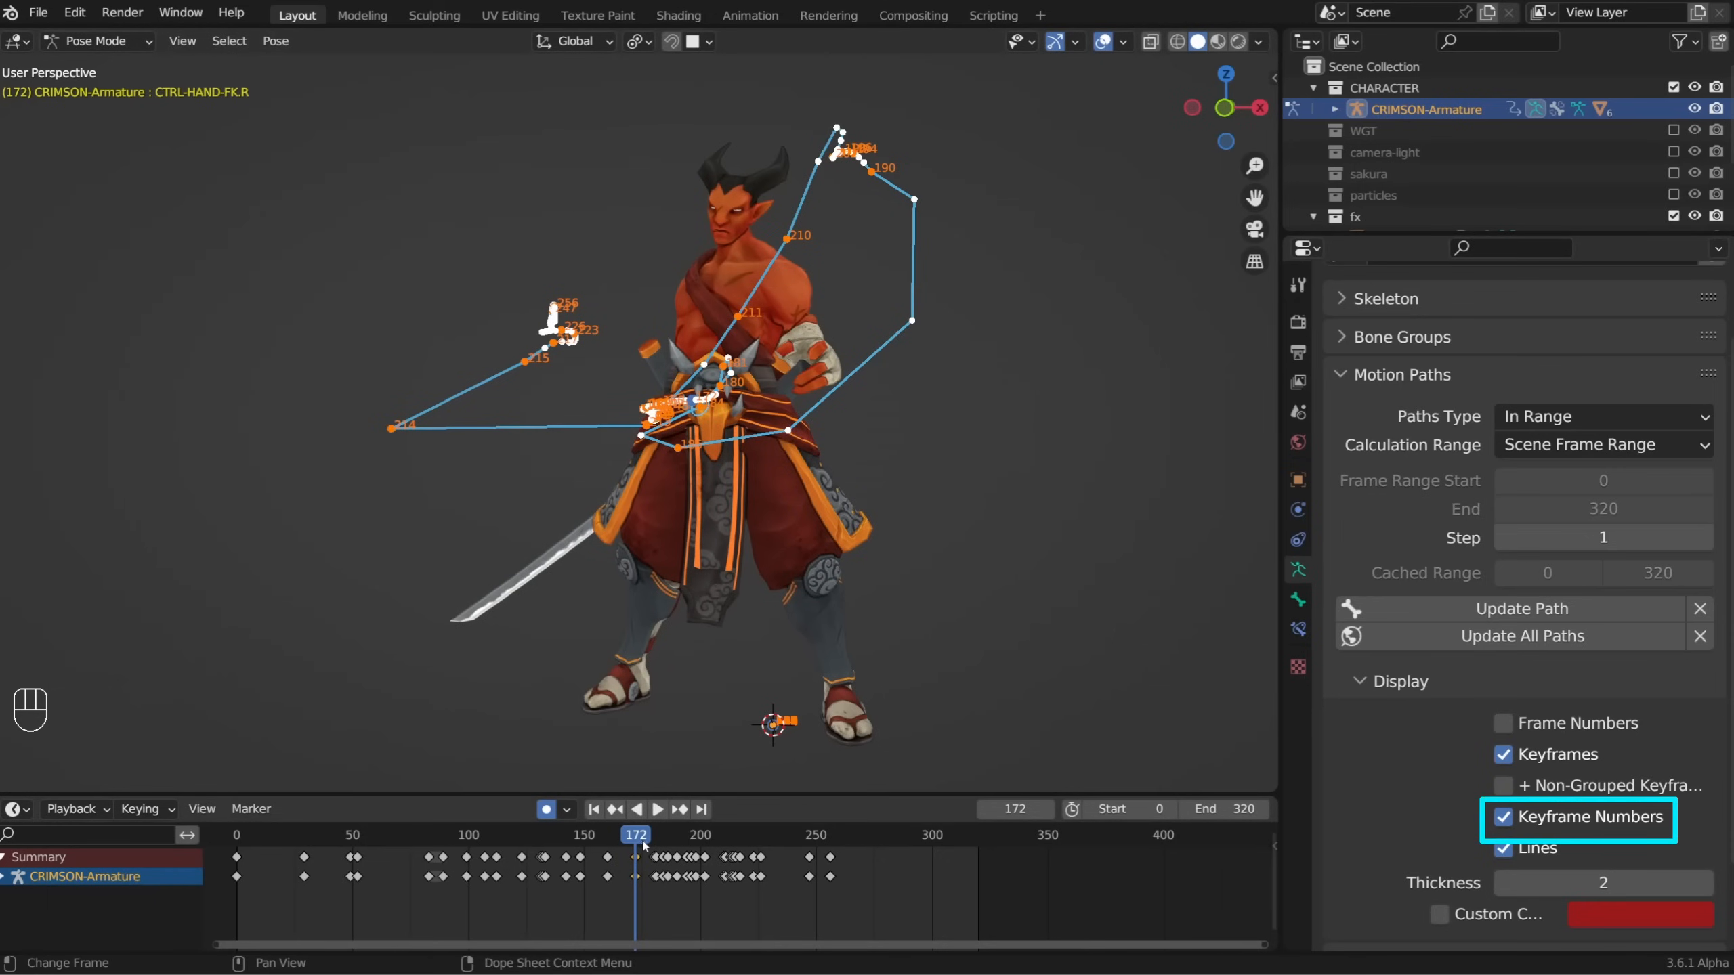
click(758, 844)
click(758, 844)
drag(758, 844, 725, 860)
scroll(676, 888, up, 10)
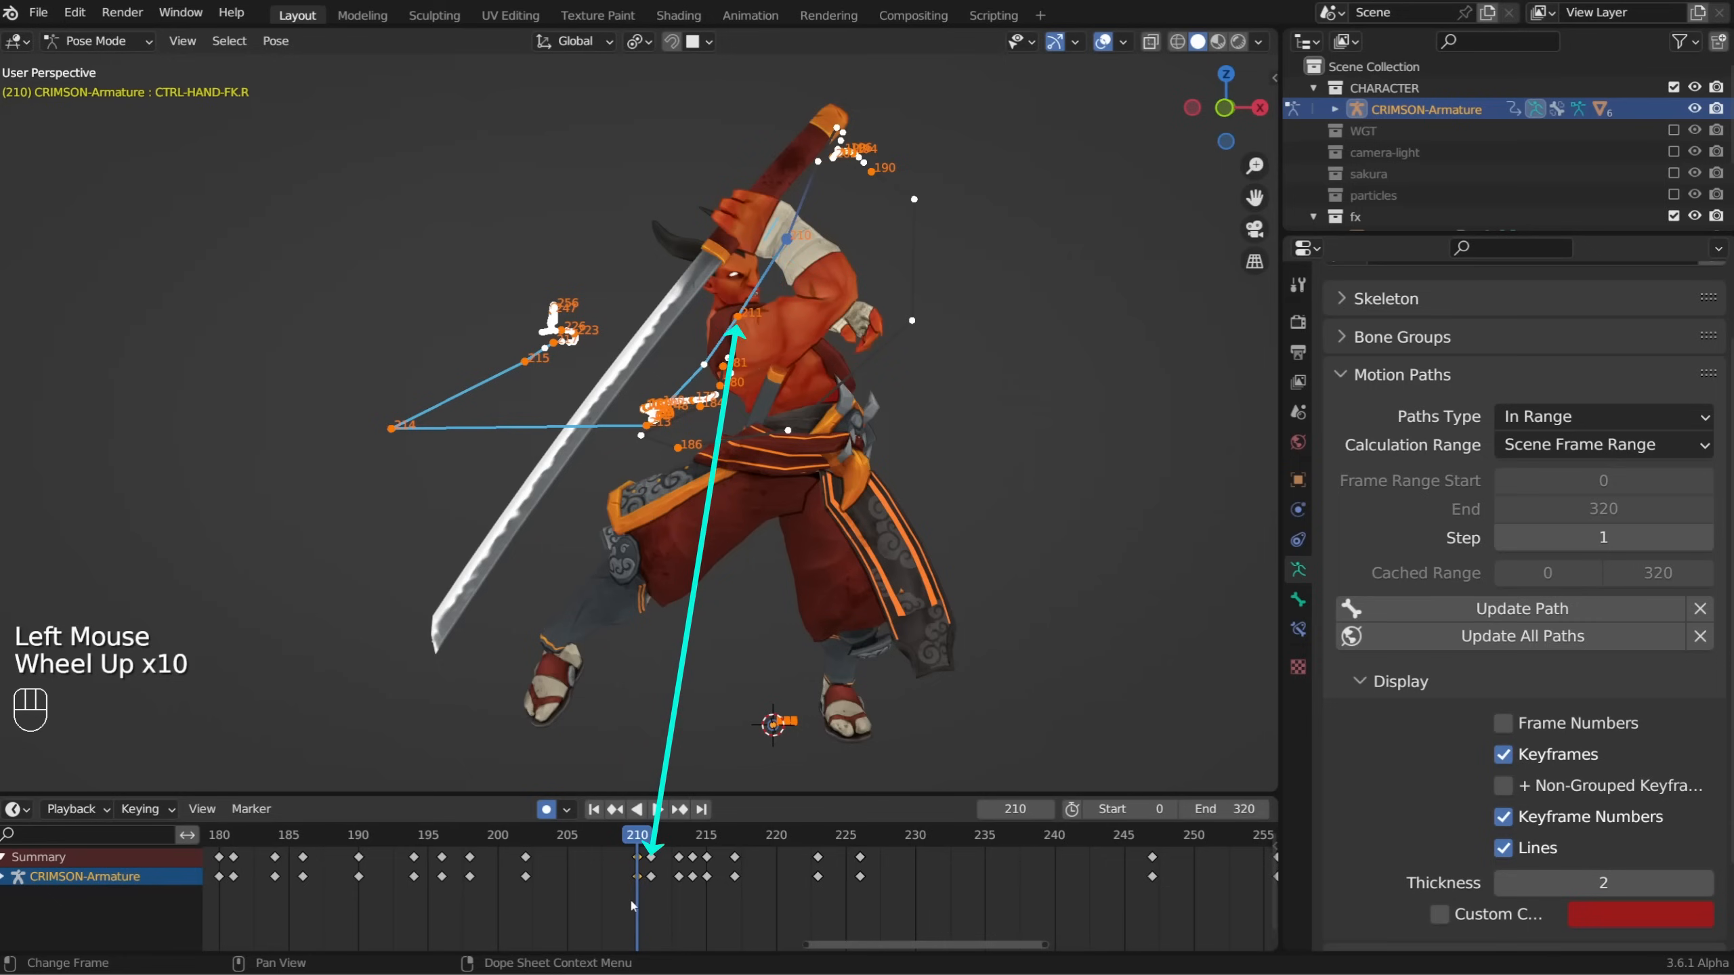
click(651, 858)
click(651, 862)
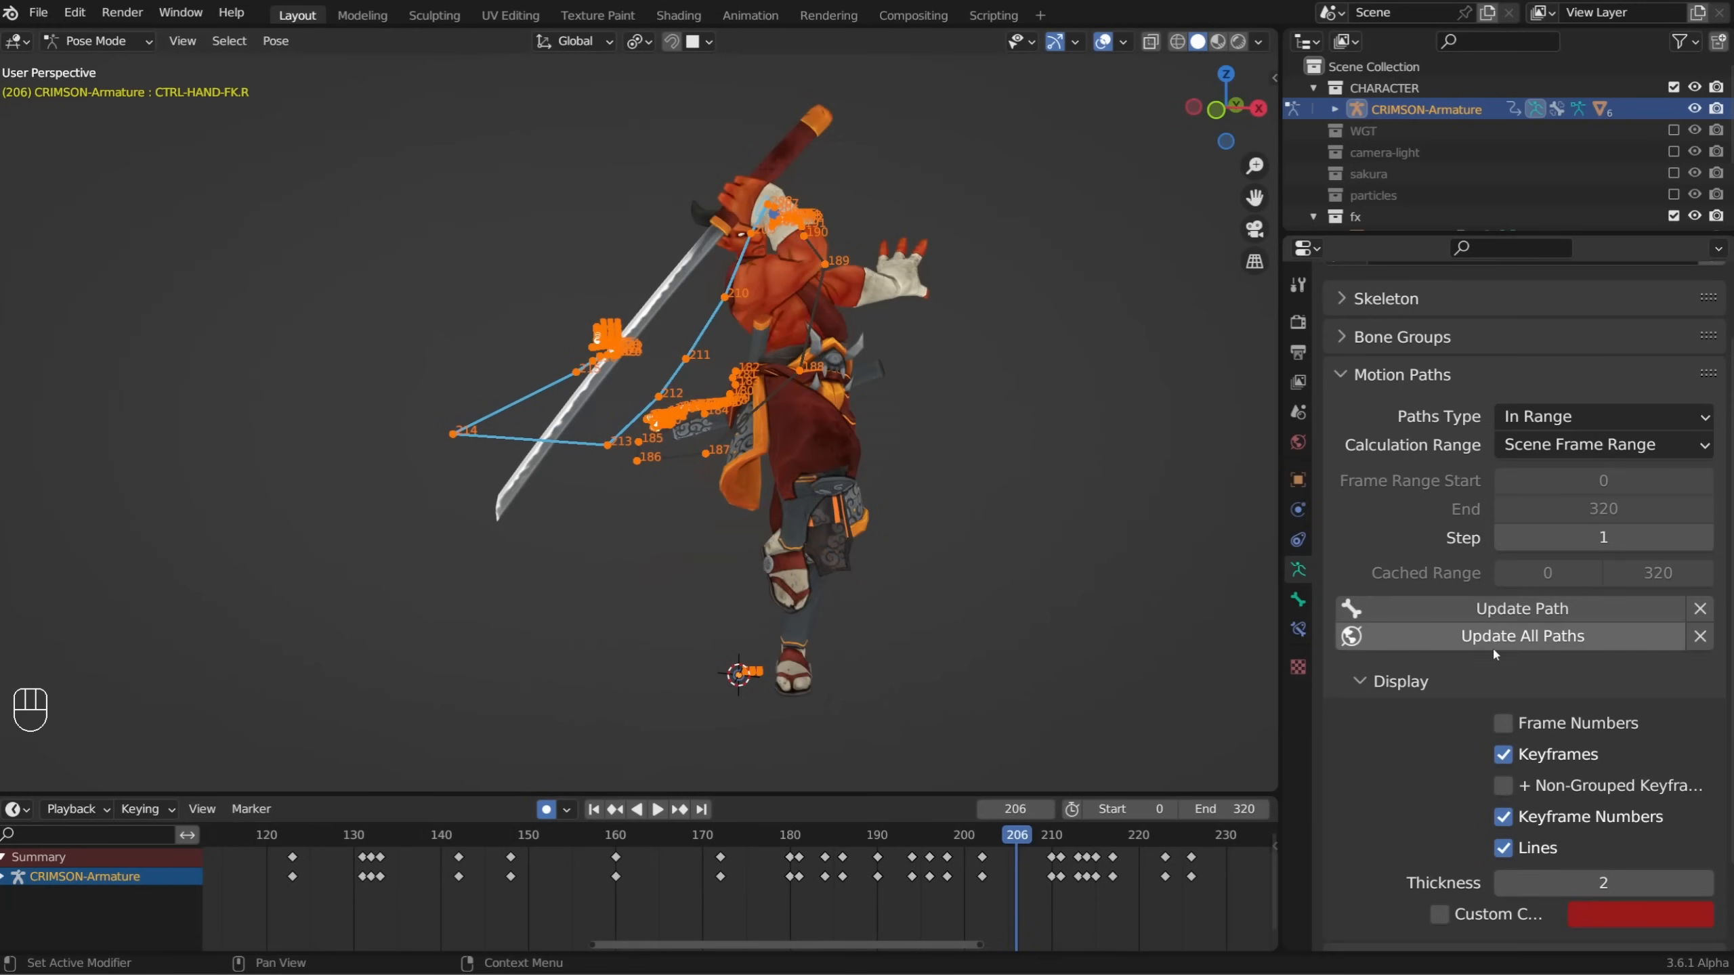
Show Frame Numbers on the hand's motion path and go to frame 158
click(1503, 723)
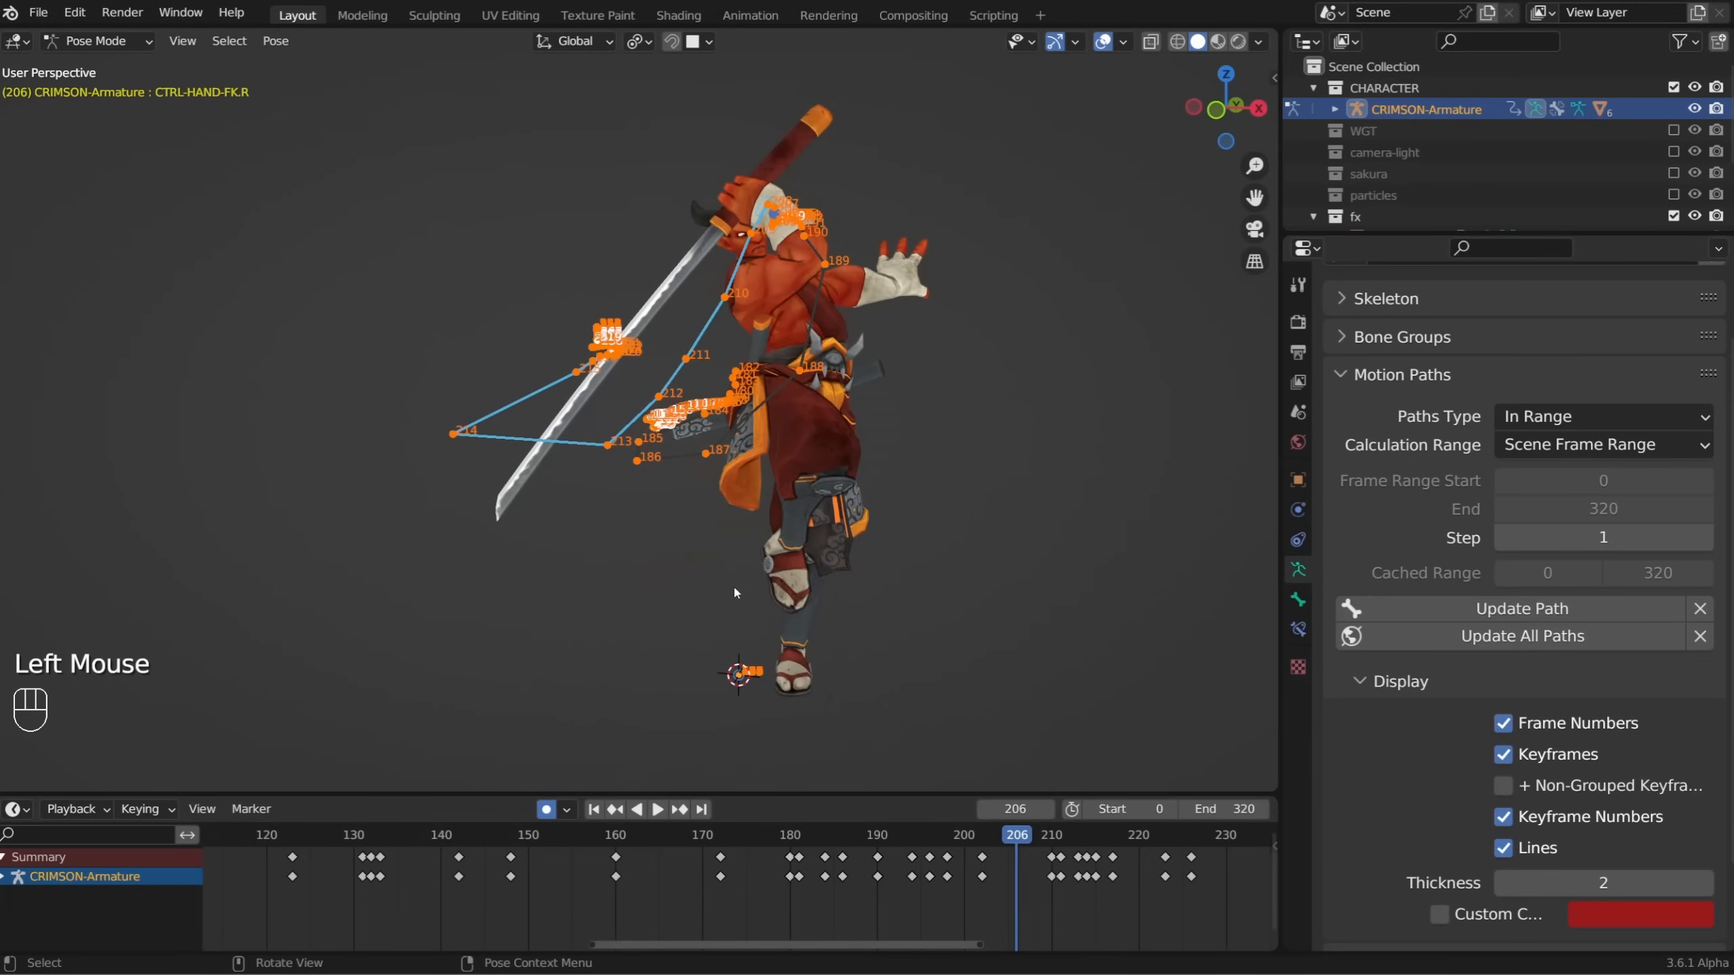
drag(1010, 833, 598, 831)
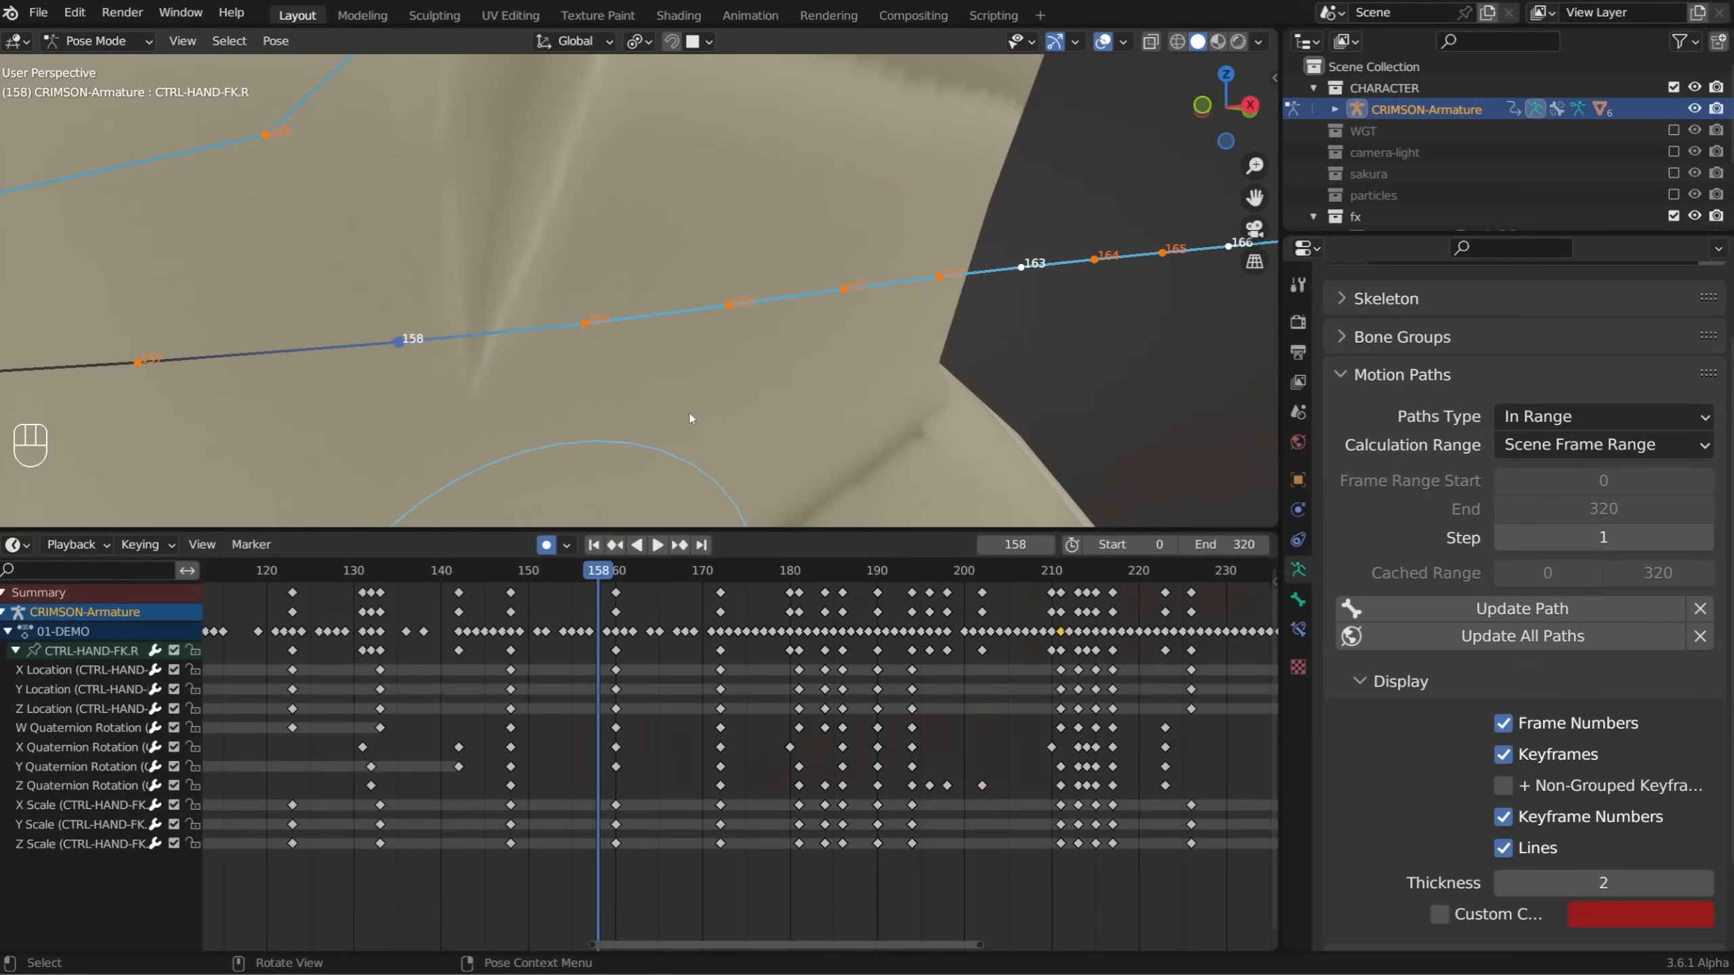
Try moving the hand control at frame 158 to key it on the path, and undo the move
alt+drag(716, 410, 755, 411)
scroll(581, 661, up, 5)
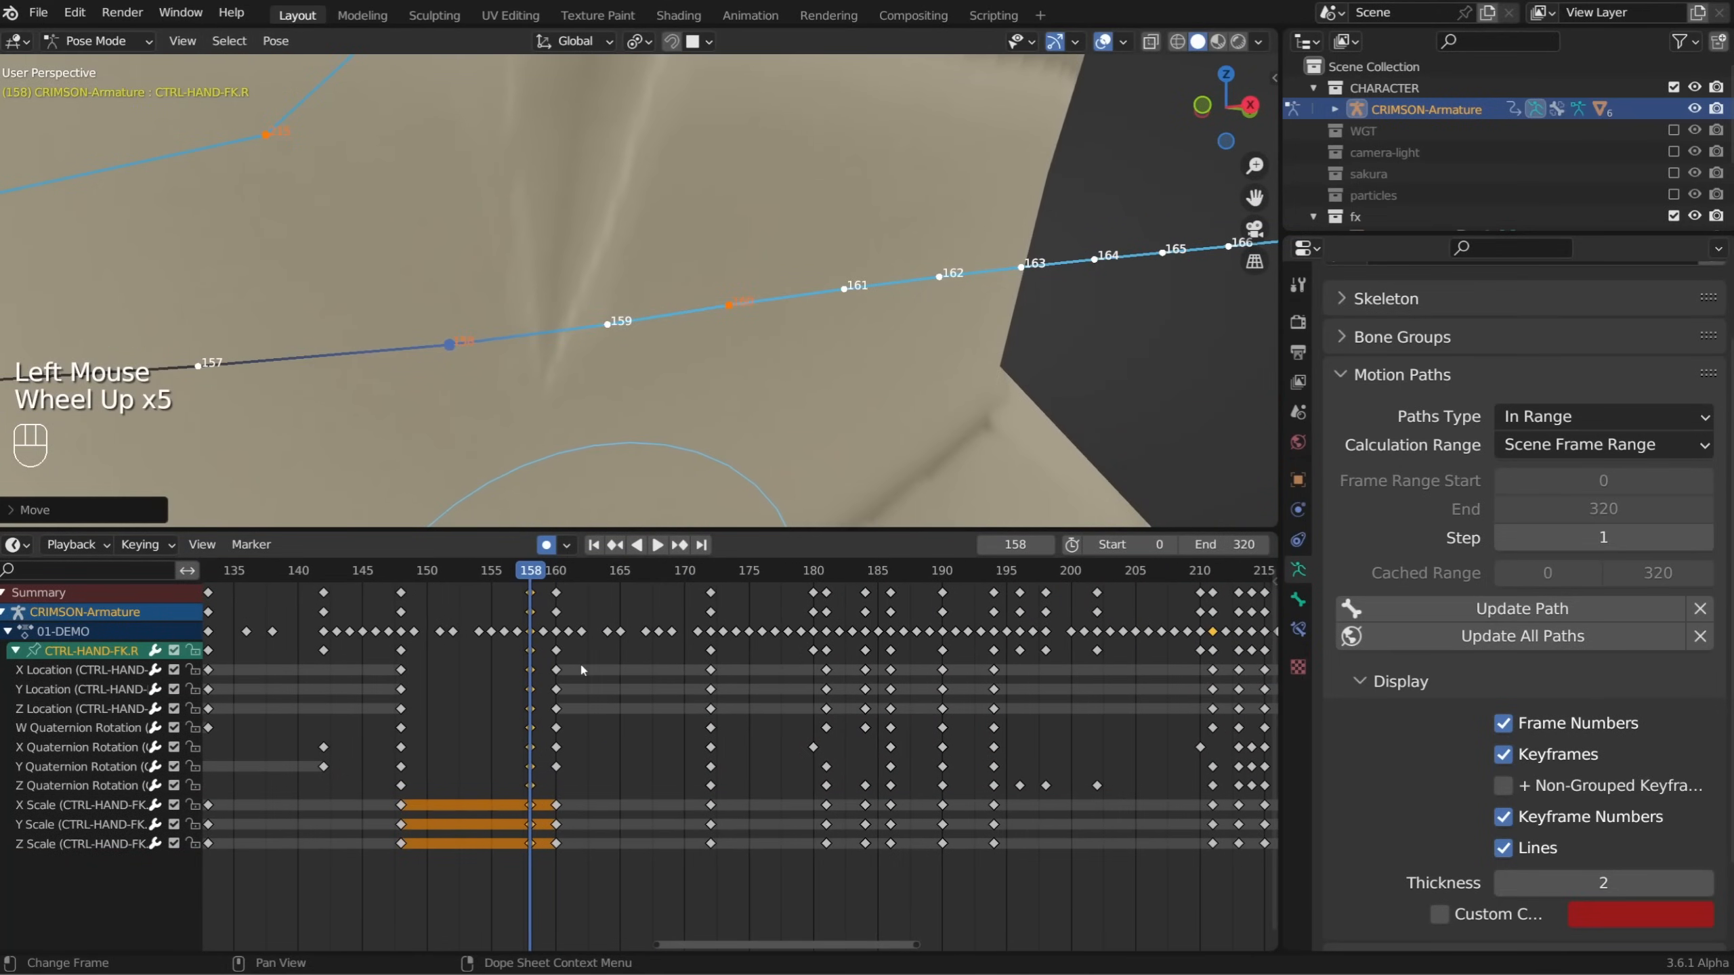
key(ctrl+z)
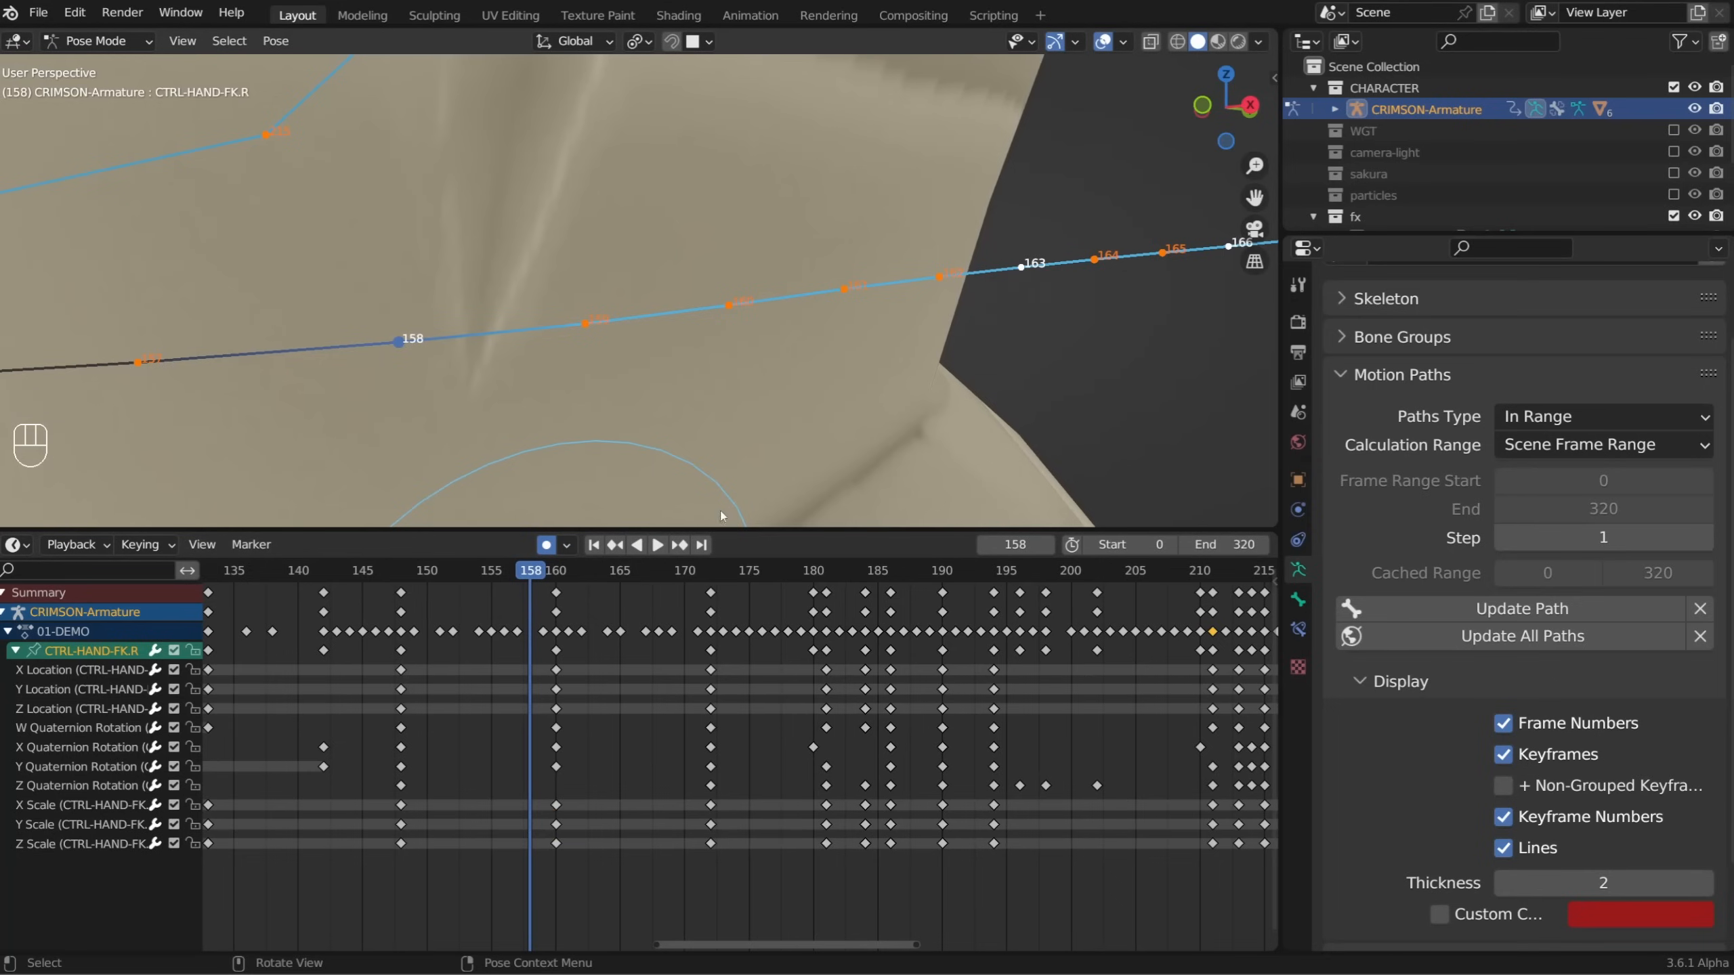
Set the hand path's line thickness to 3 and enable a red custom color for it
mouse_move(526, 572)
mouse_down()
mouse_move(497, 581)
mouse_move(598, 601)
mouse_move(554, 619)
mouse_up()
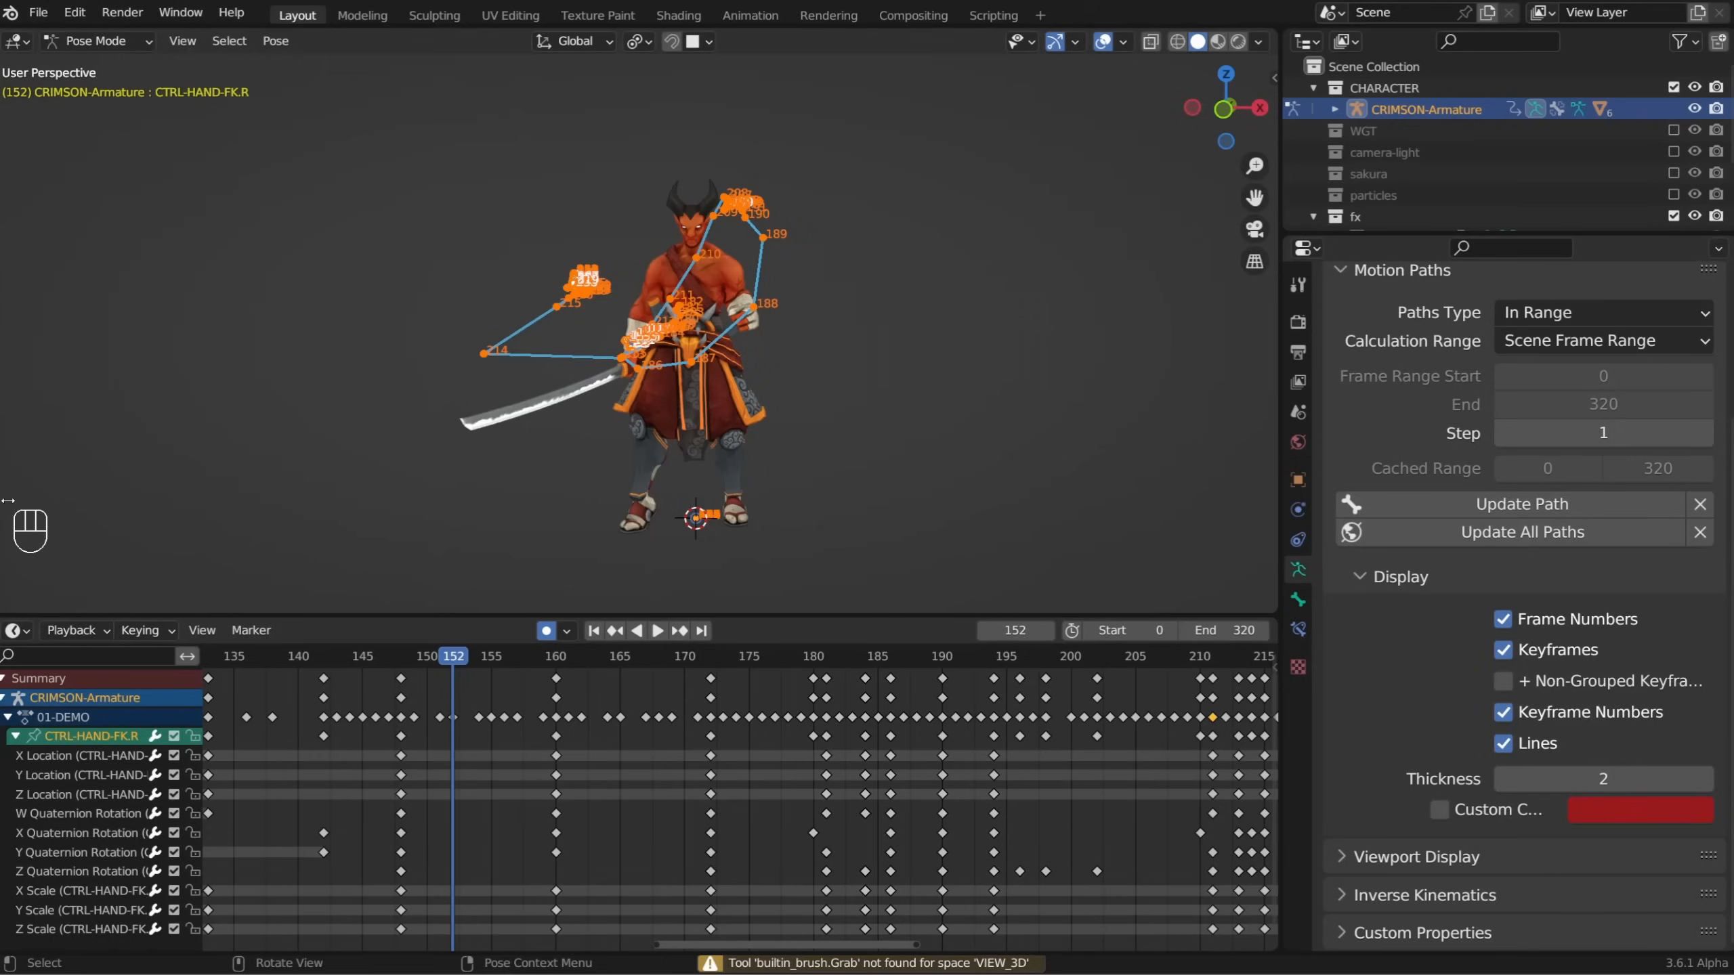
mouse_move(1603, 778)
mouse_down()
mouse_move(1659, 779)
mouse_move(1580, 779)
mouse_up()
click(1440, 810)
Hide the path's frame numbers and keyframes, and scrub to frame 139 to view the plain red line
click(1503, 619)
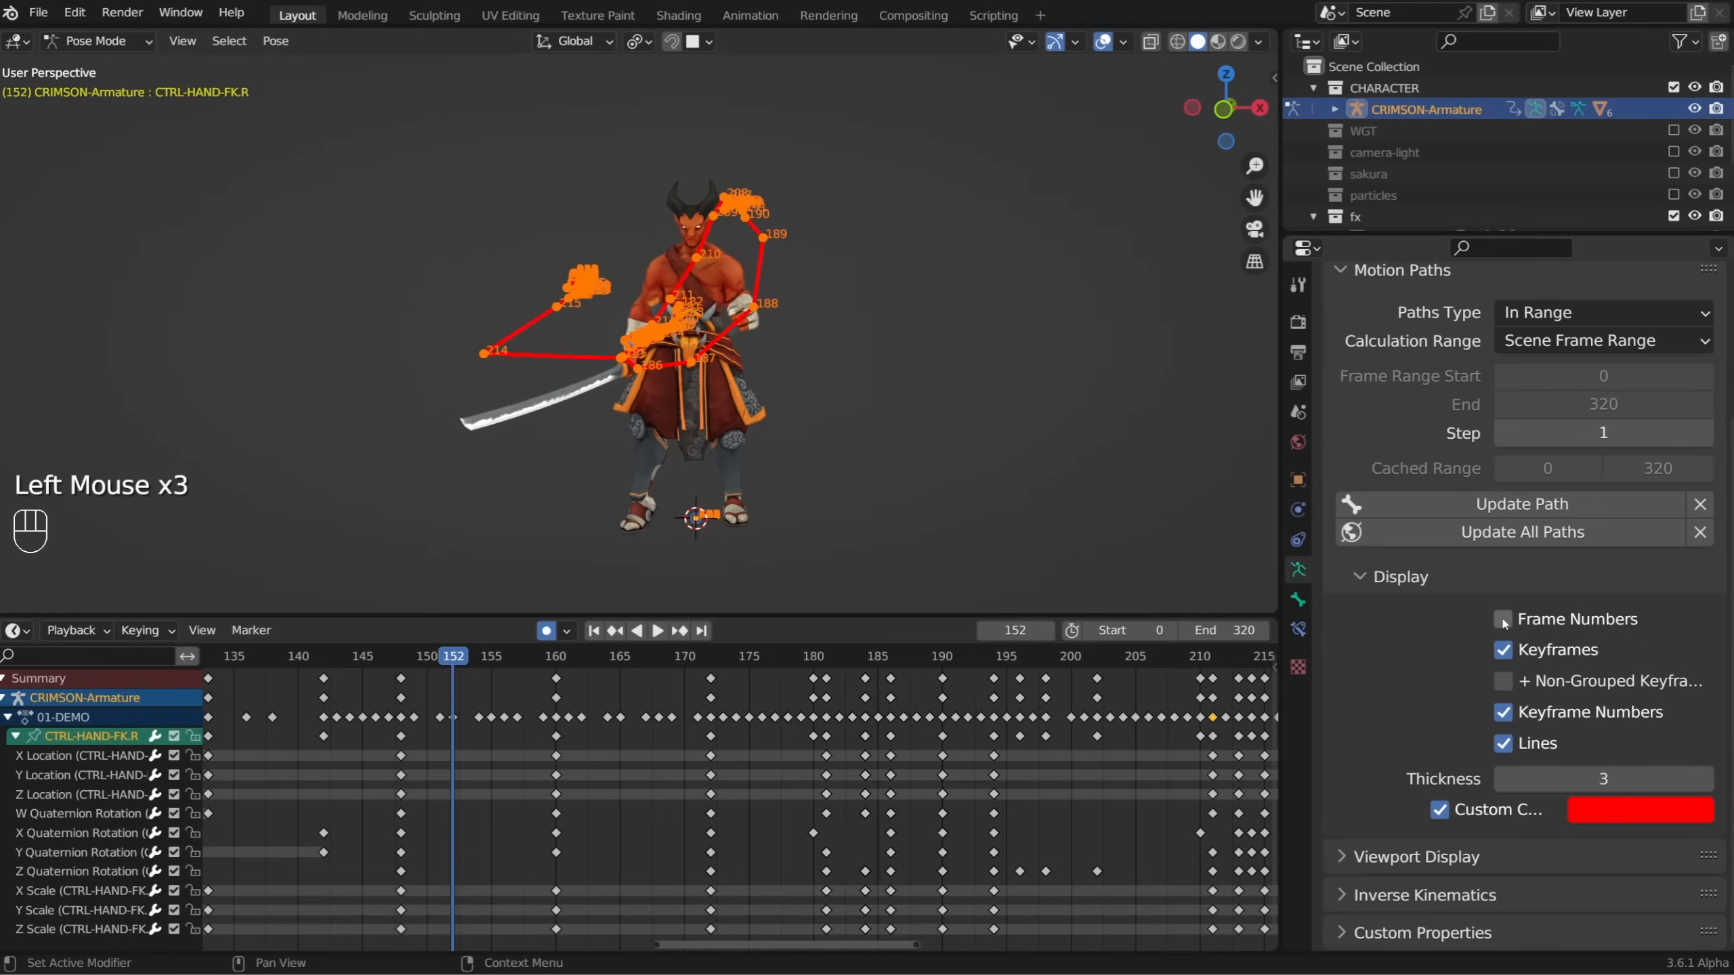
click(1504, 650)
scroll(728, 404, up, 2)
drag(464, 666, 291, 675)
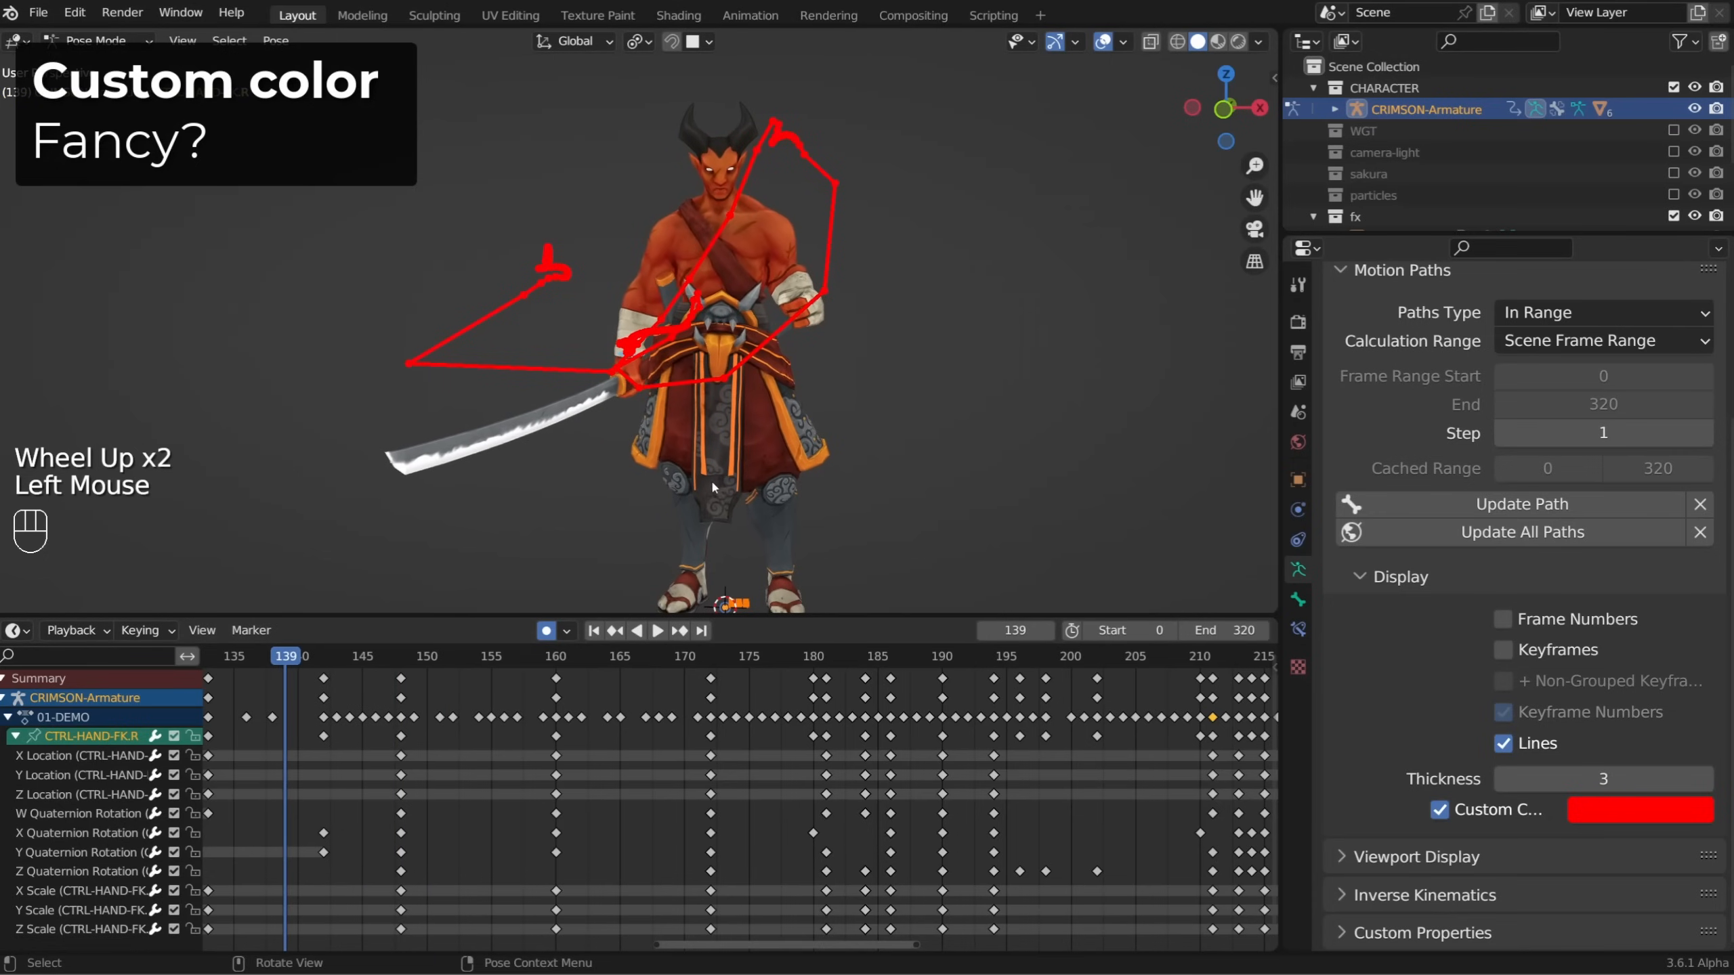
Reveal all hidden bones, select the CTRL-PALM.L control and calculate its motion path
key(alt+h)
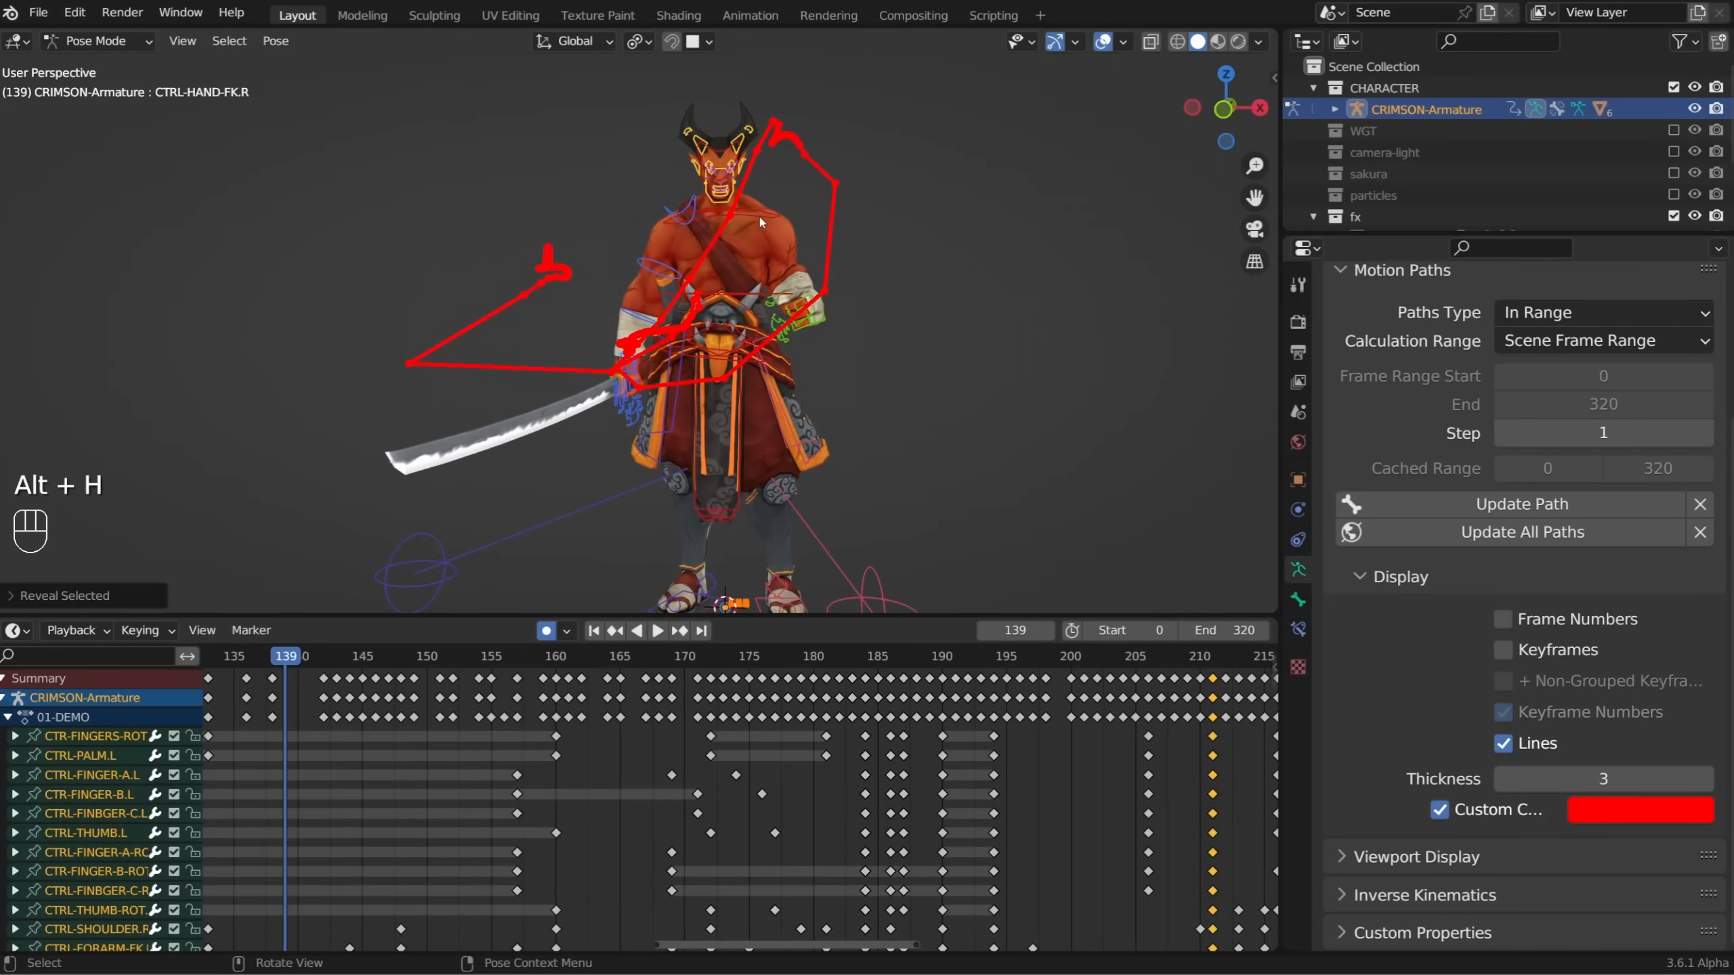
alt+middle_drag(772, 332, 743, 352)
click(743, 352)
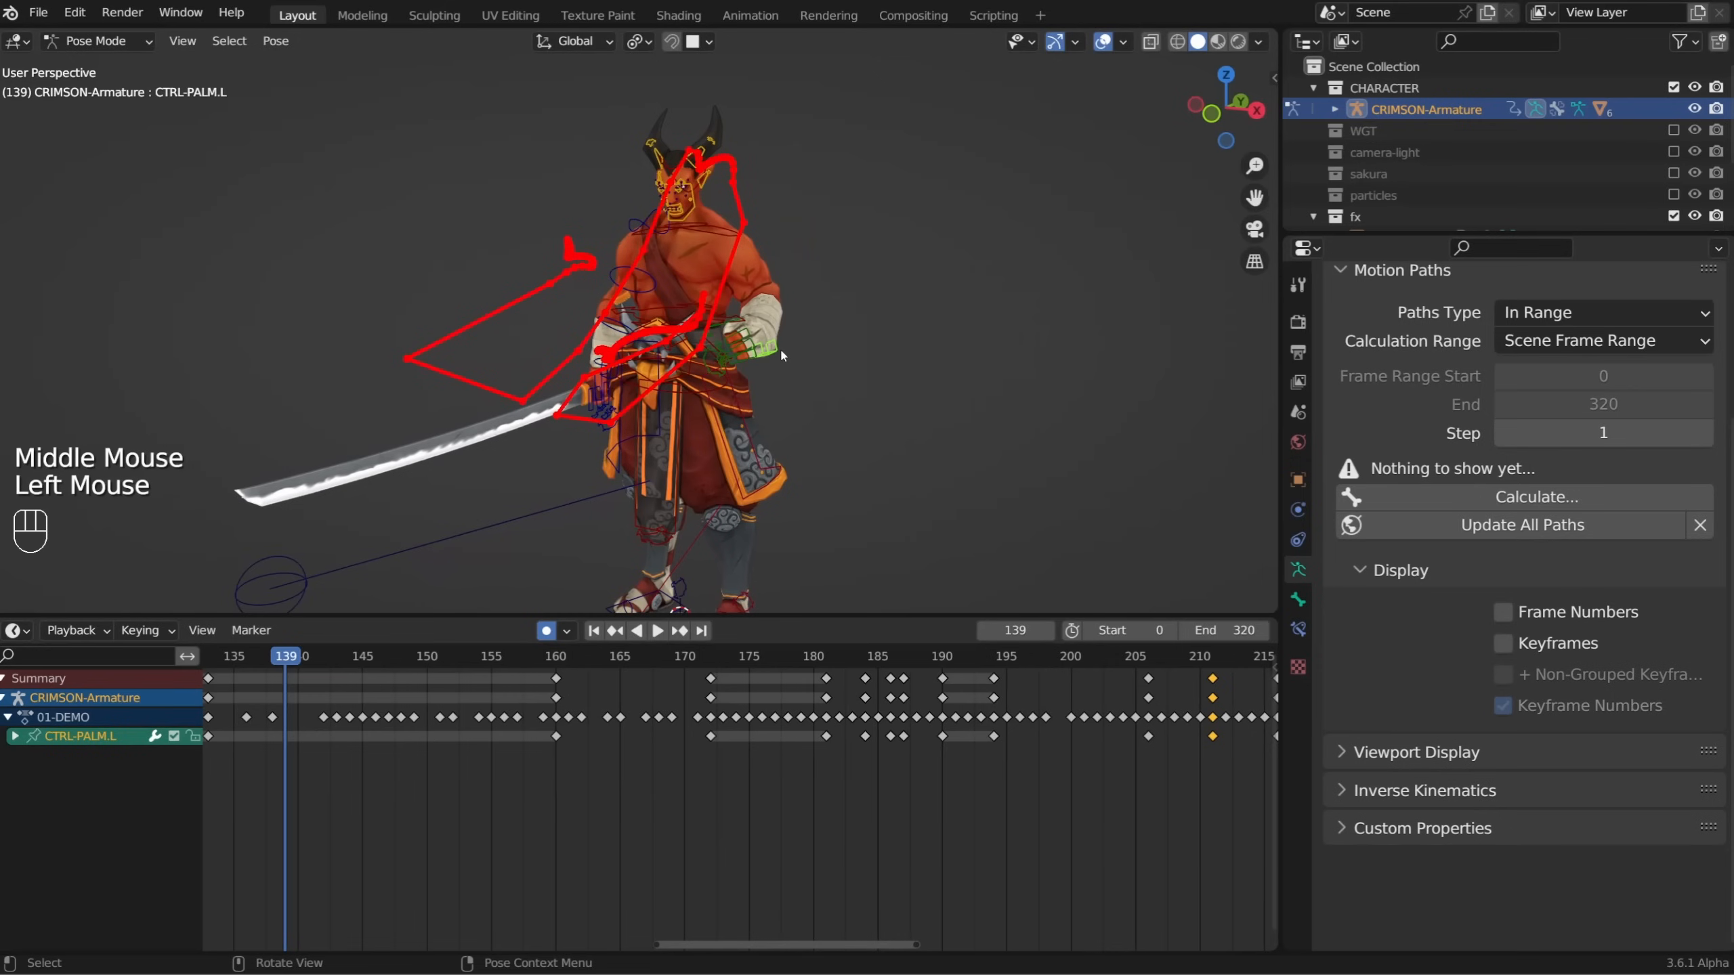
key(q)
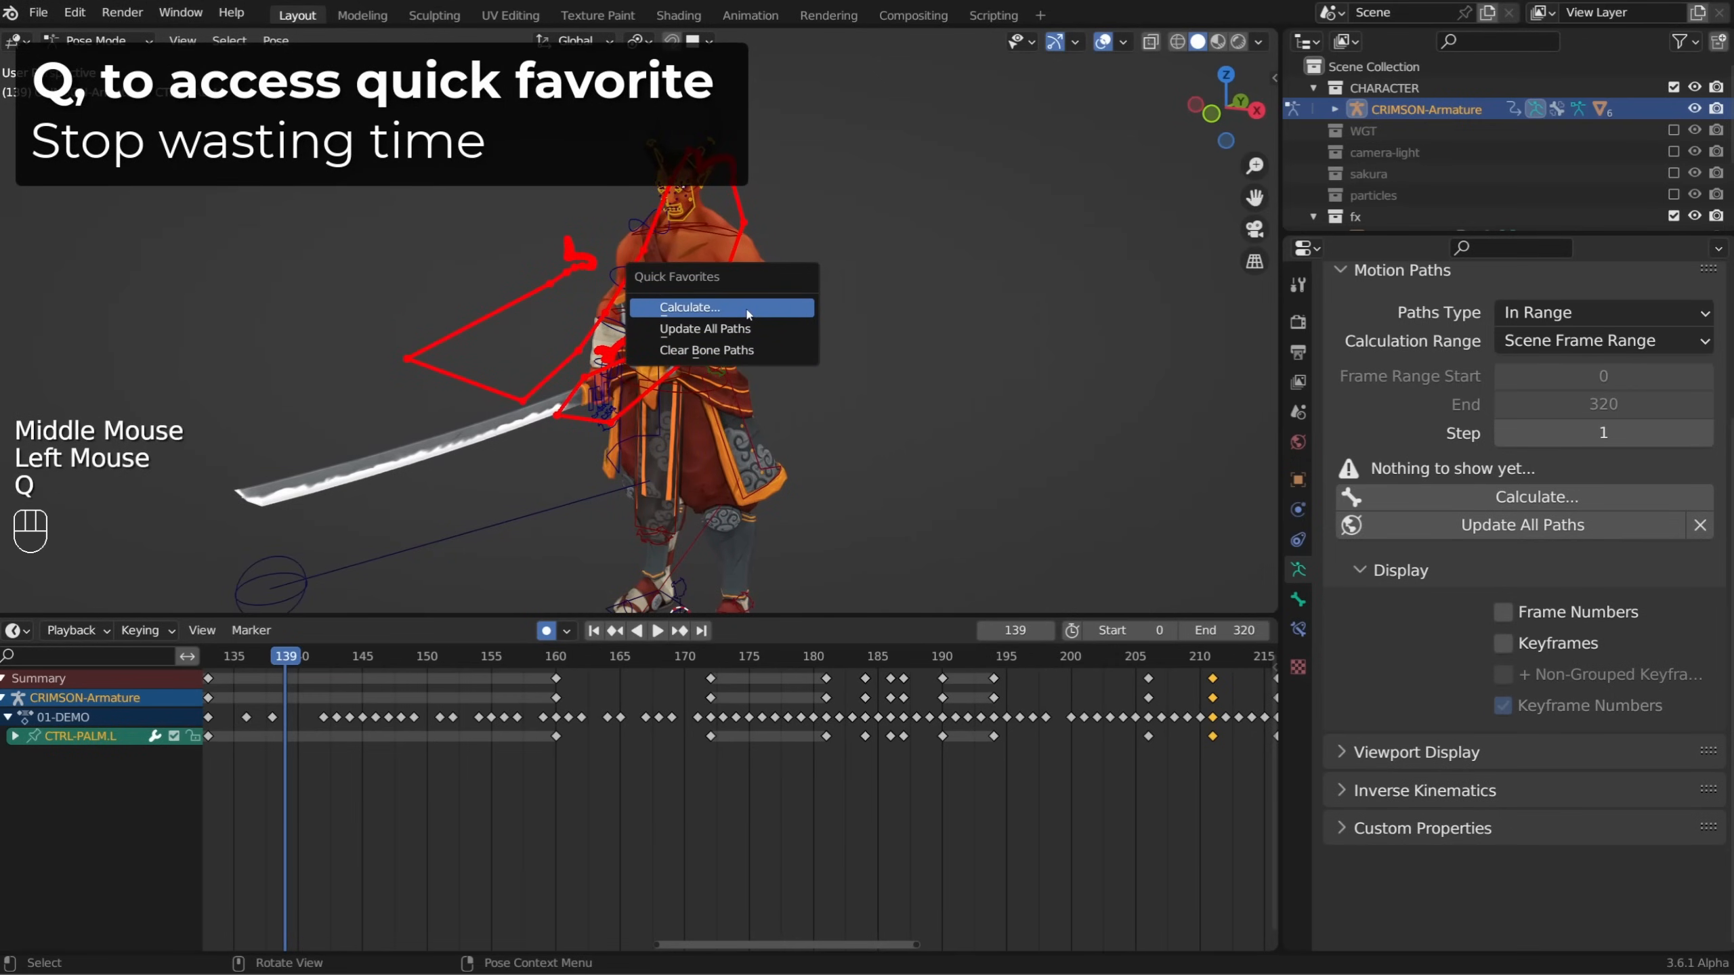
click(749, 315)
click(730, 428)
alt+middle_drag(693, 472, 738, 451)
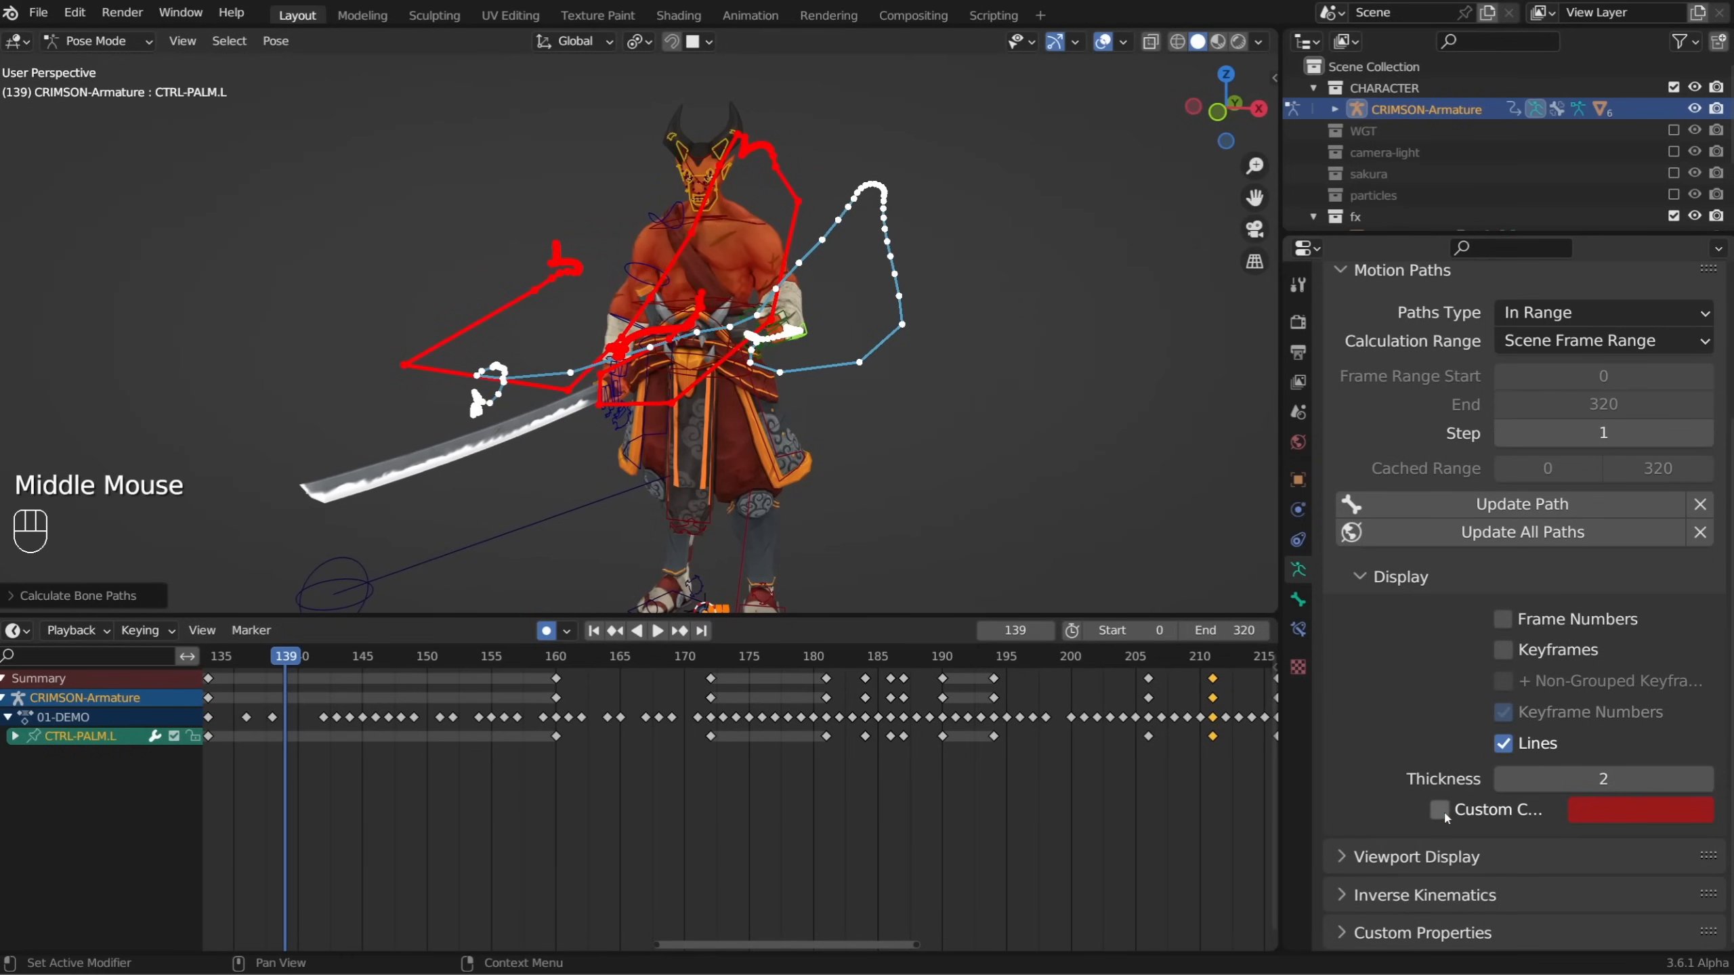
Give the CTRL-PALM.L path a bright green custom color and play the animation to compare both hand paths
click(1506, 811)
click(1639, 810)
drag(1531, 621, 1462, 516)
drag(319, 647, 712, 767)
key(space)
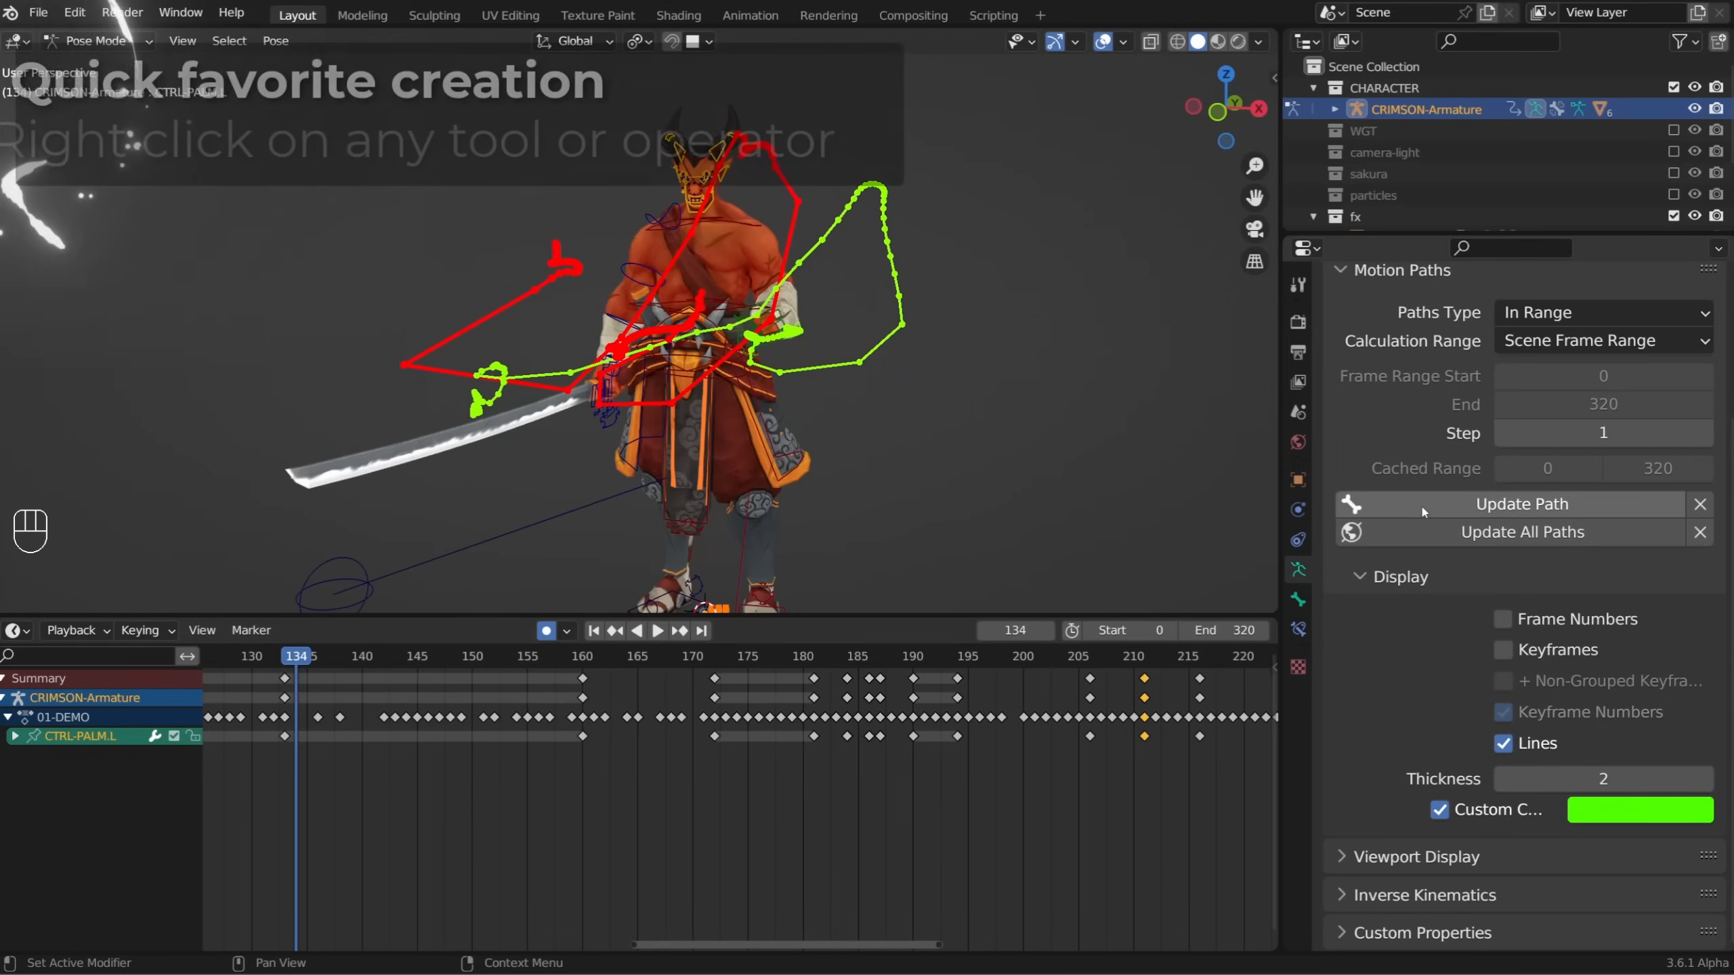
Add the Update Path operator to the quick favorites and use the quick favorites option for Update All Paths
right_click(1422, 510)
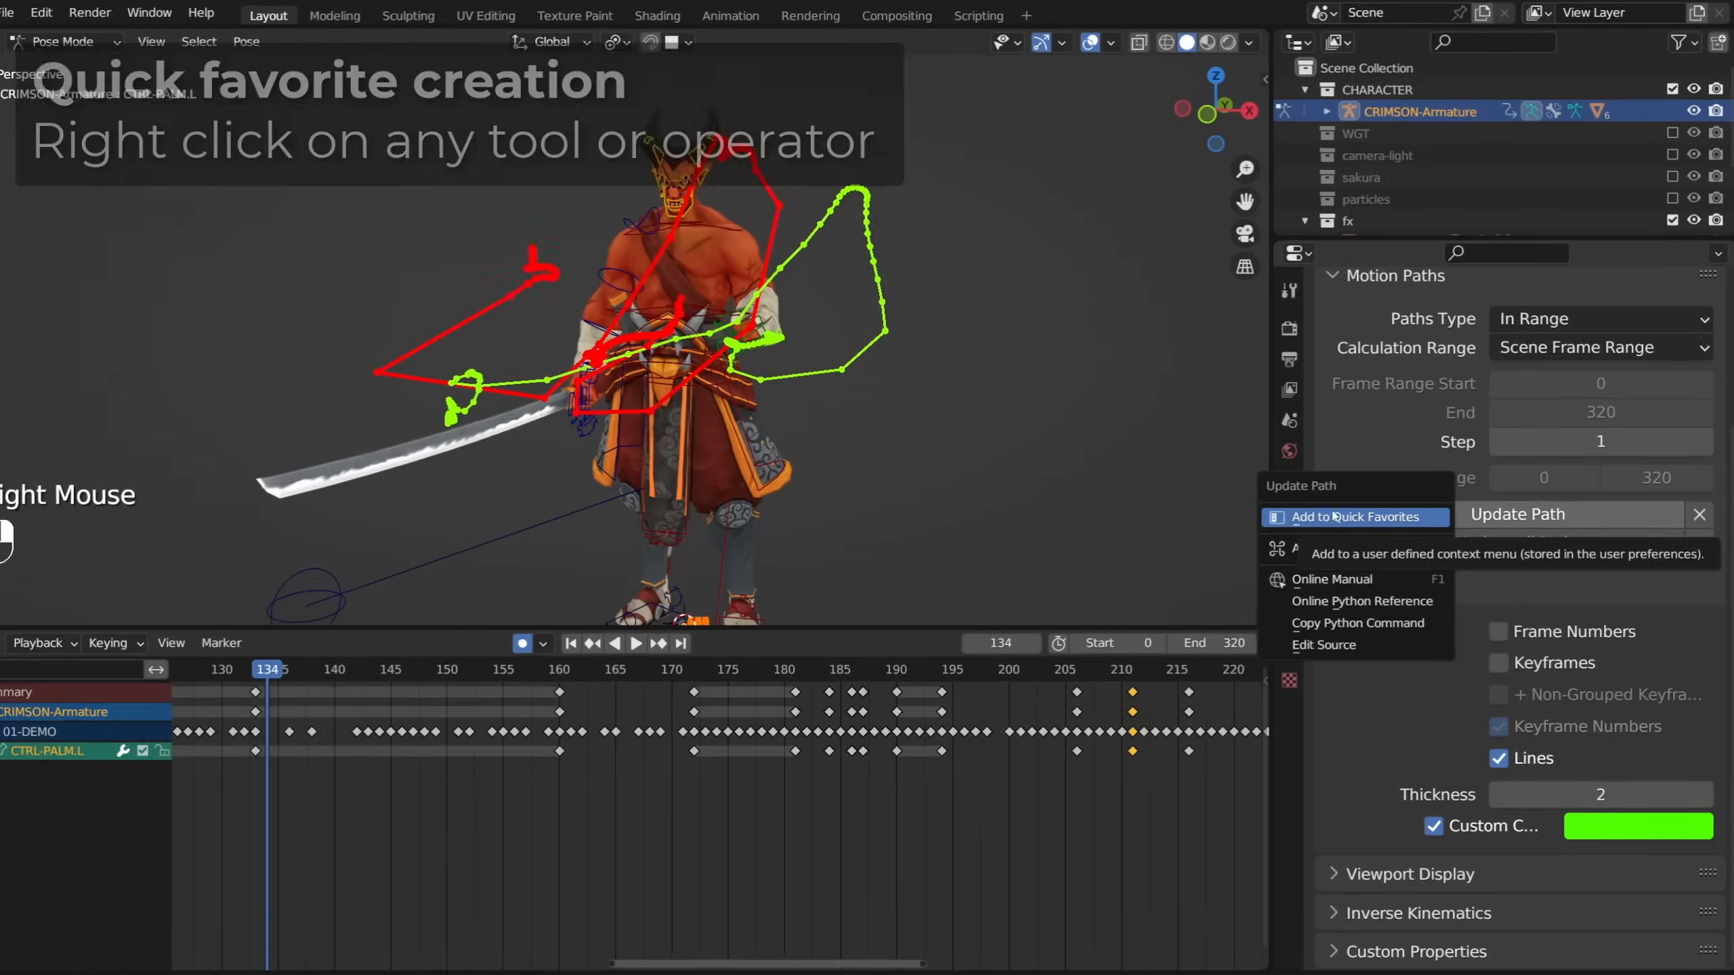
click(1350, 508)
right_click(1368, 739)
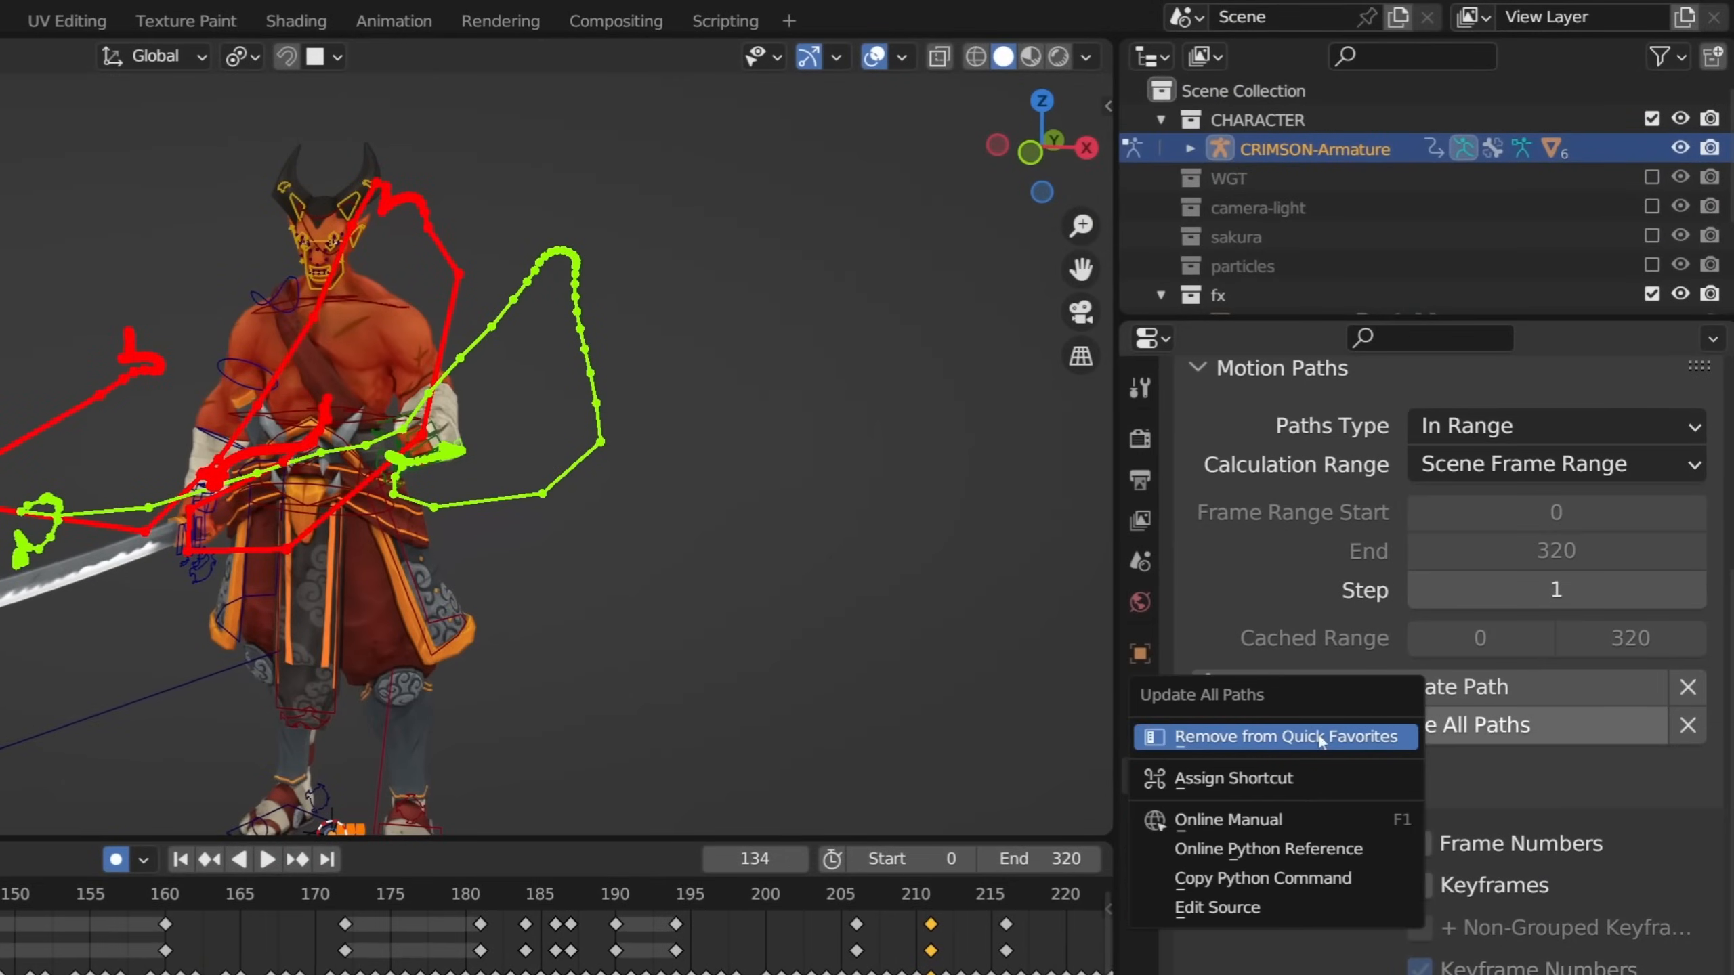
click(1241, 740)
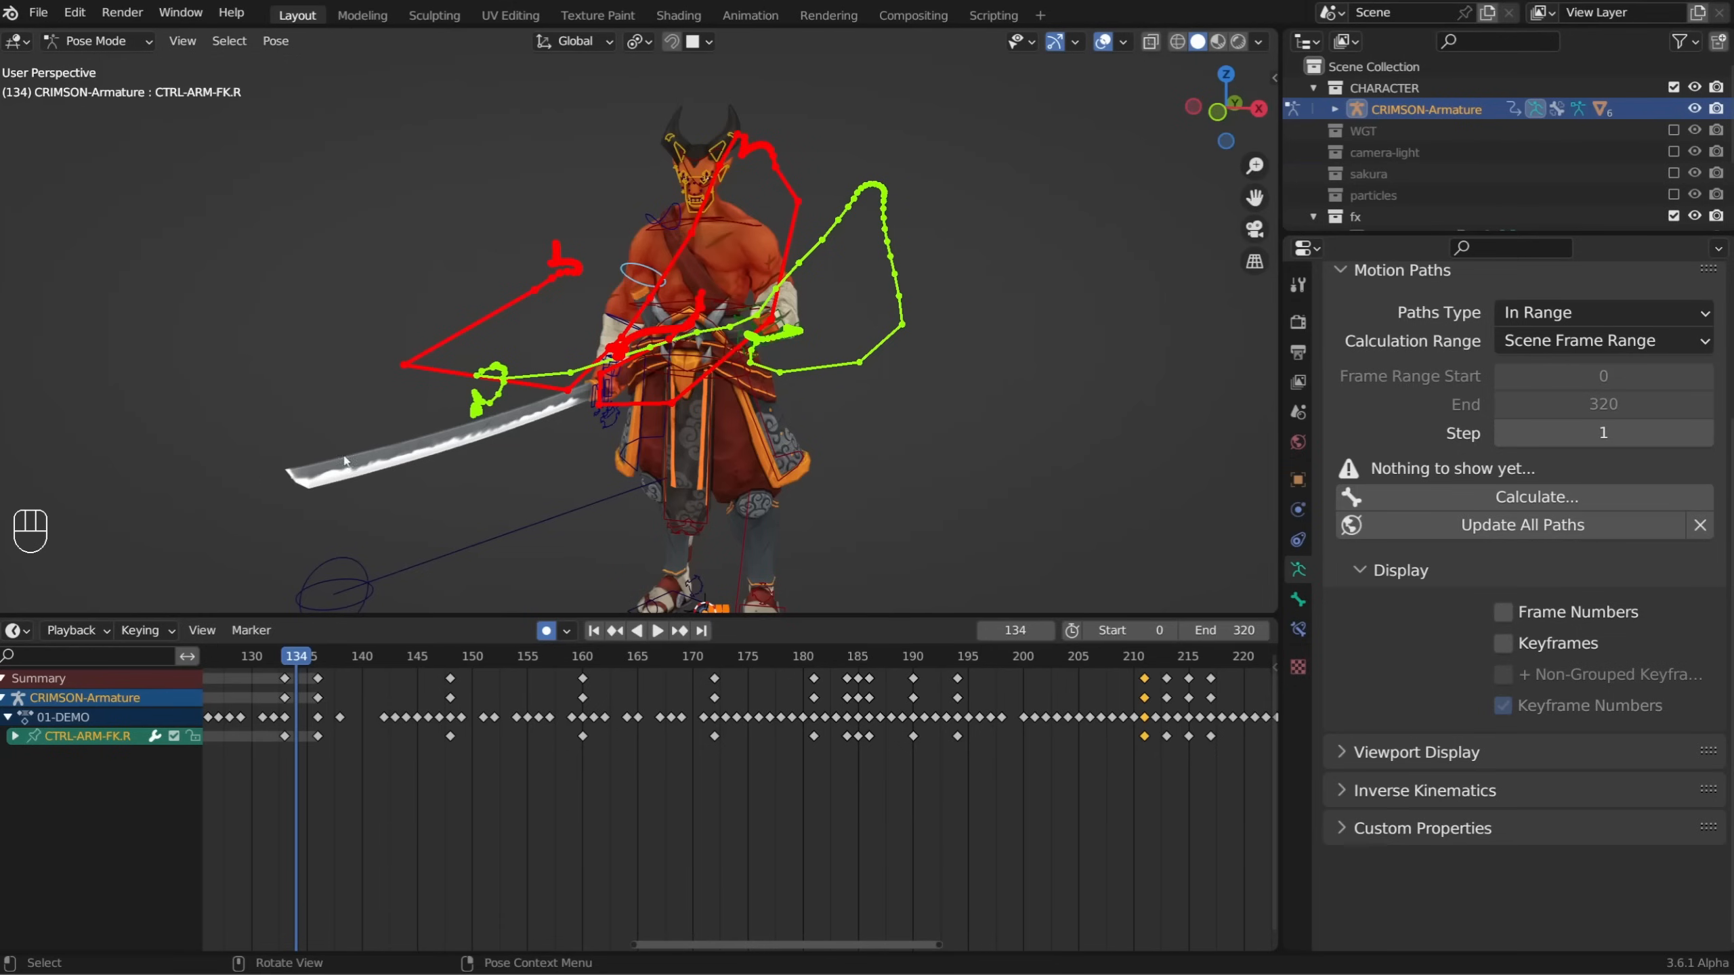
Select the CTRL-ARM-FK.R control and run Clear Bone Paths from the quick favorites
click(628, 262)
click(631, 269)
key(q)
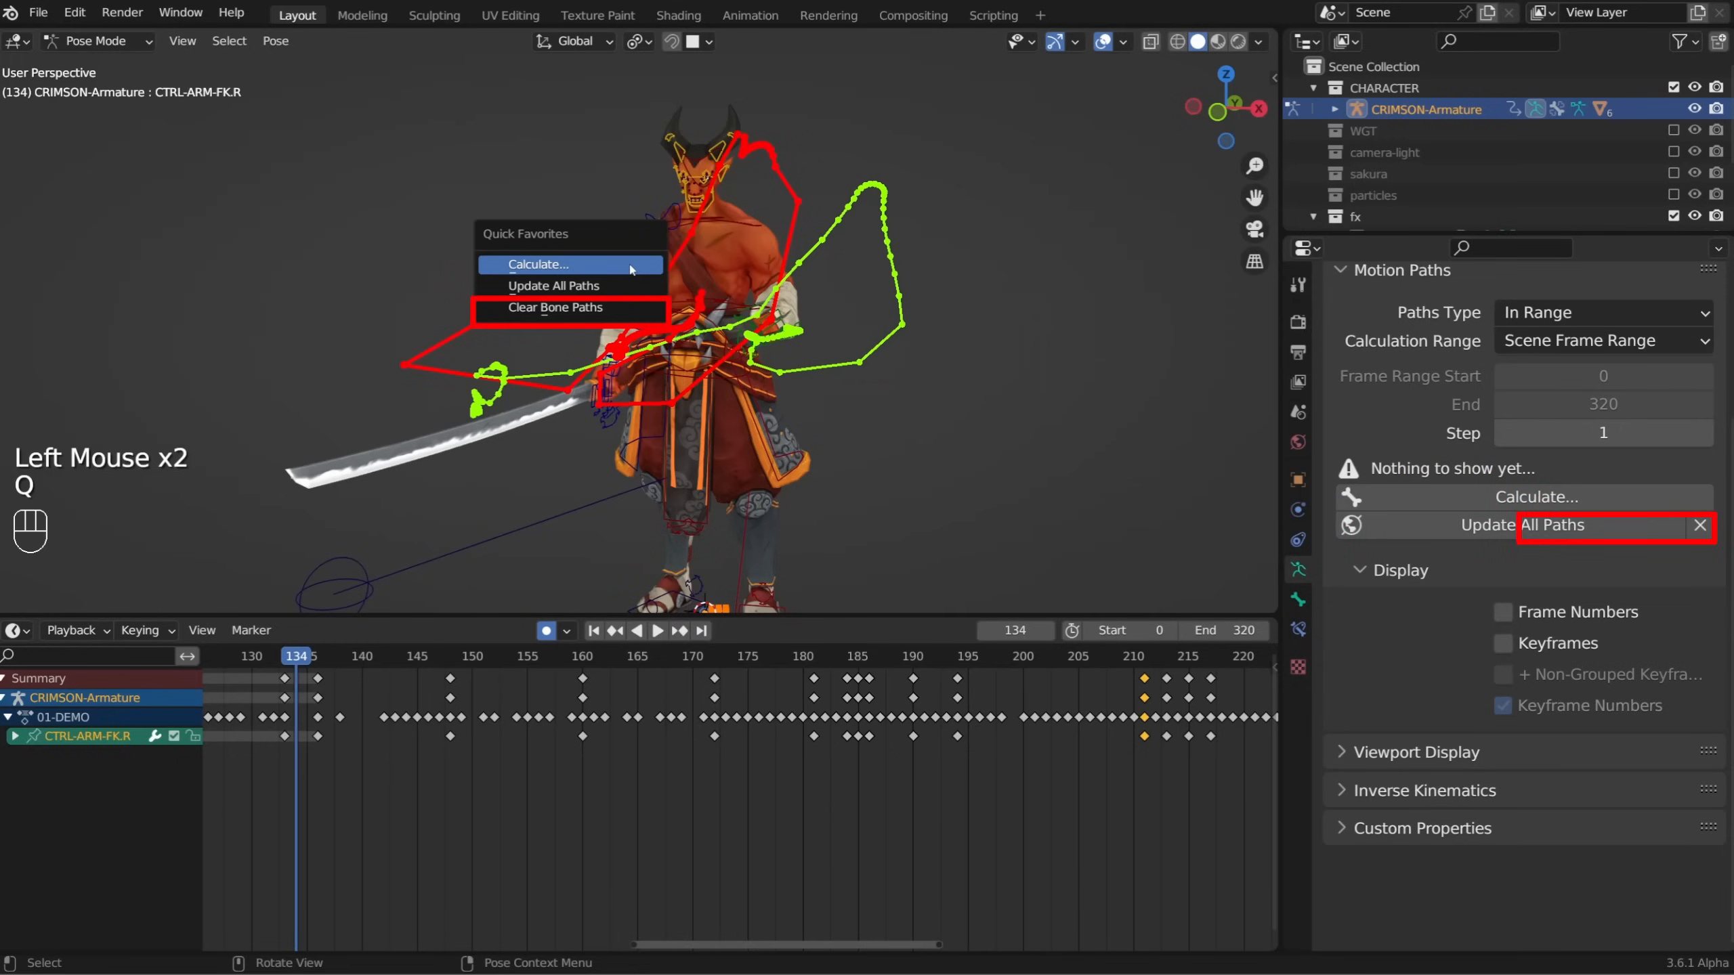
click(559, 308)
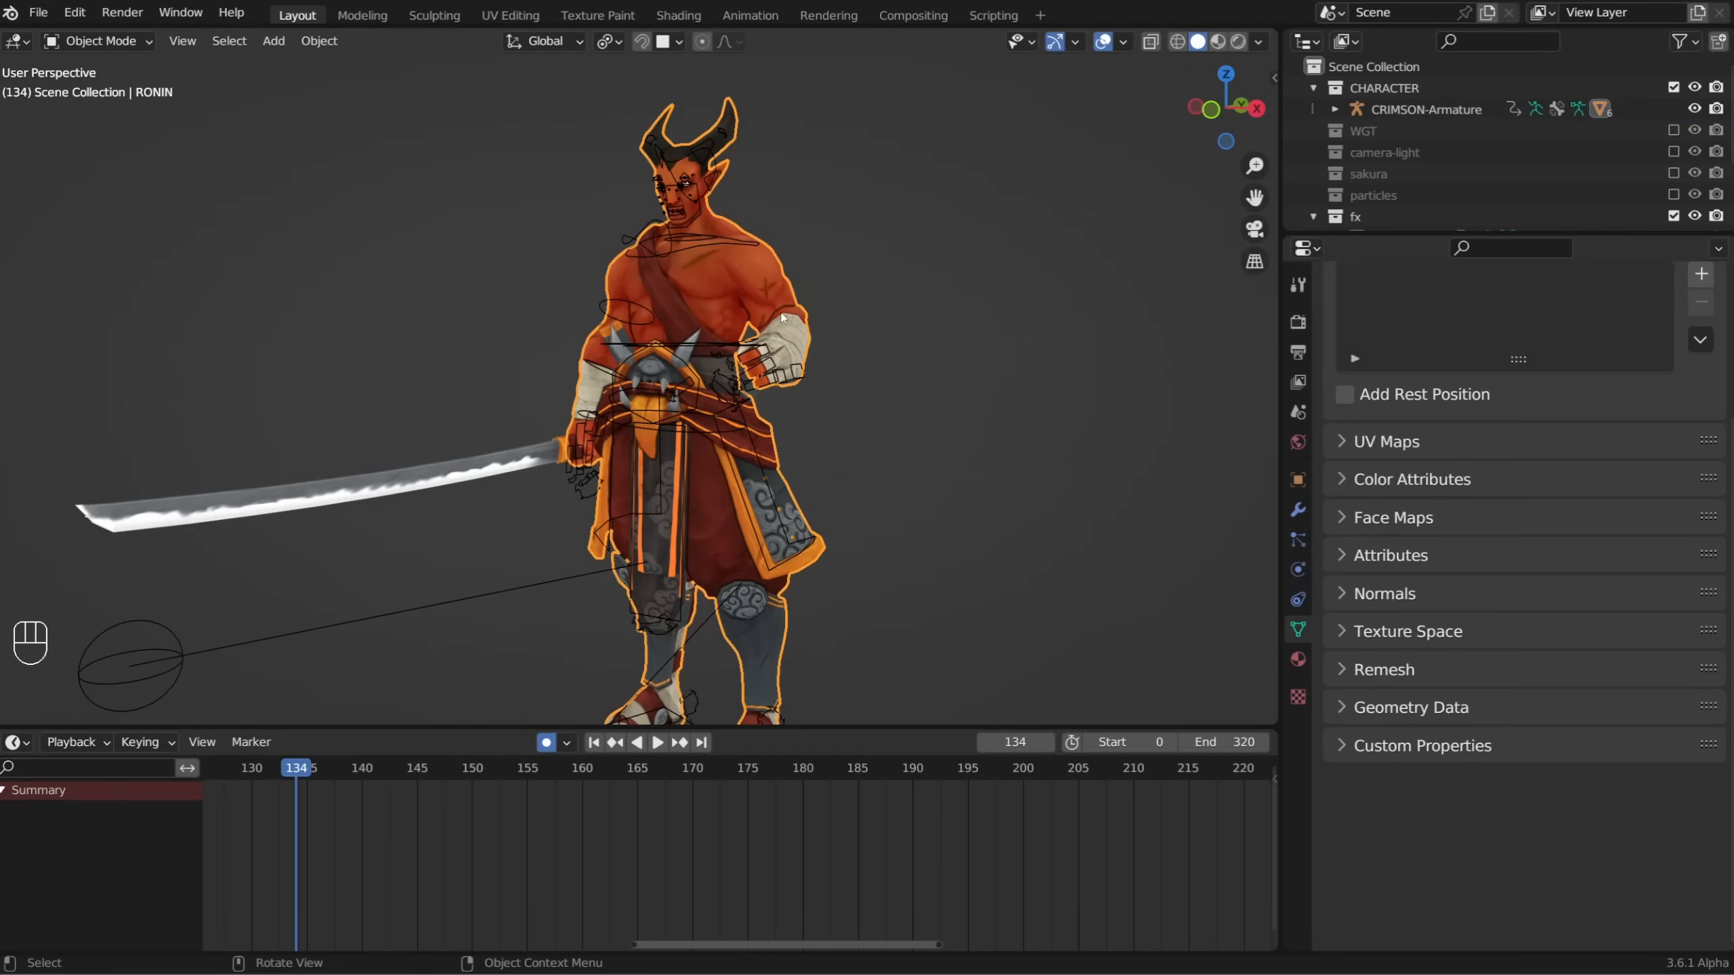
Enter Edit Mode on the RONIN mesh, select a few chest edges and open the quick favorites for this mode
click(794, 291)
middle_click(795, 290)
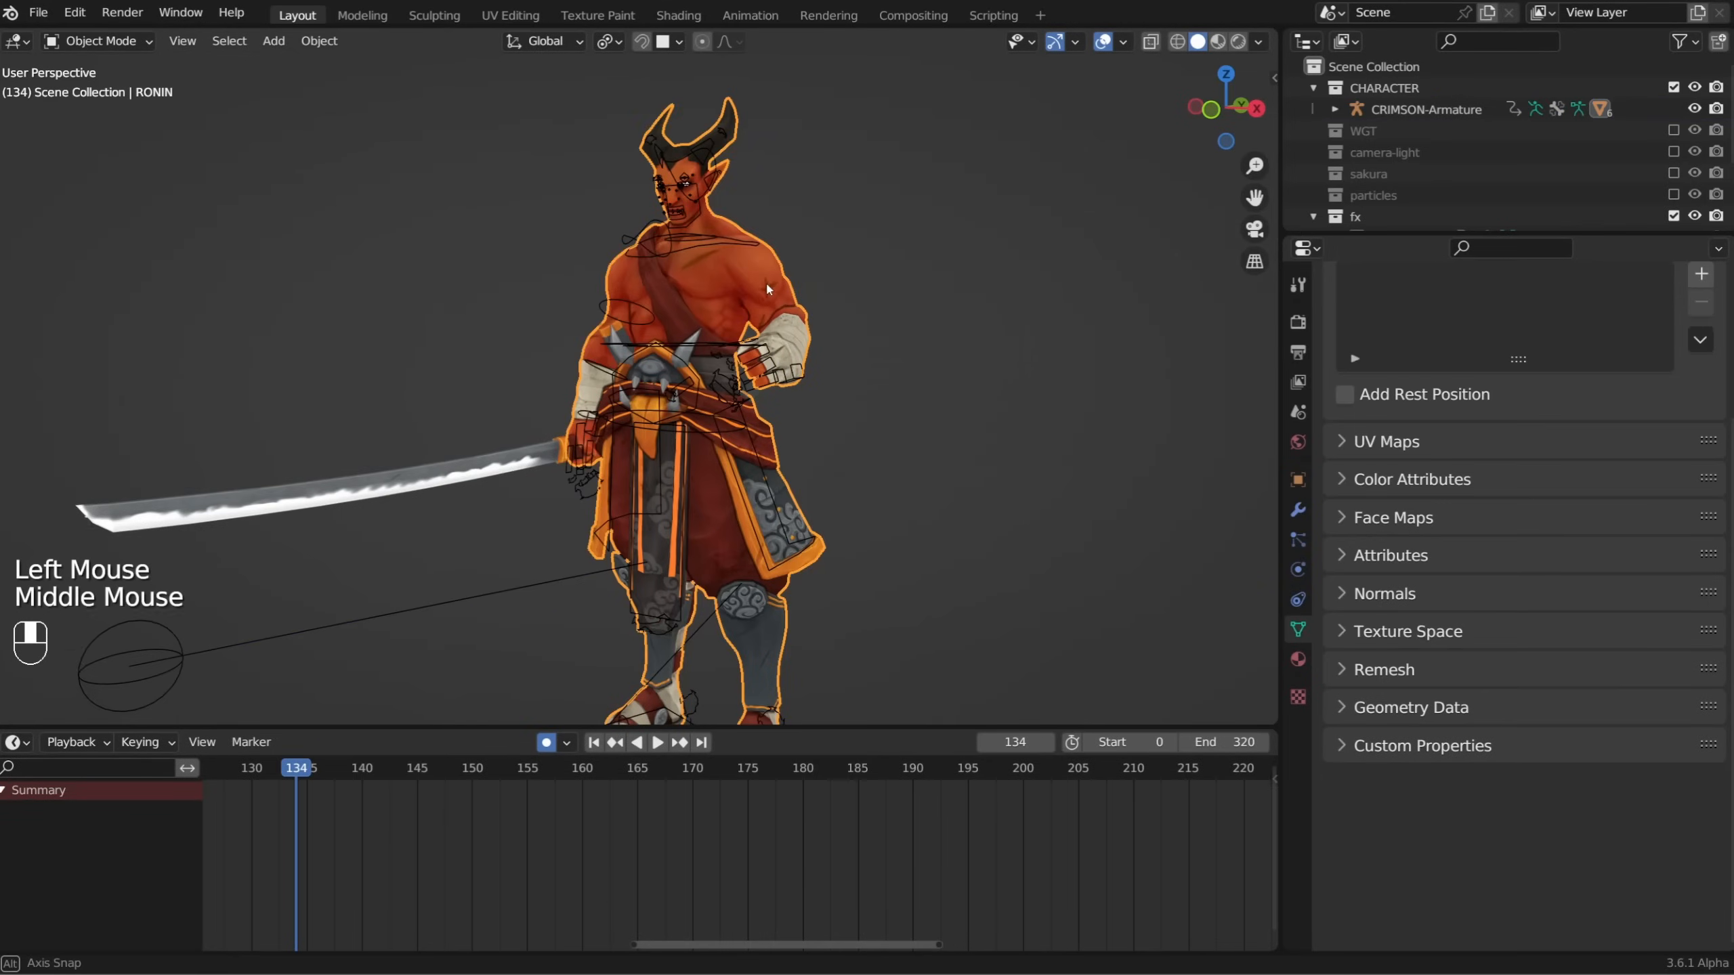
key(Tab)
ctrl+middle_drag(795, 290, 805, 171)
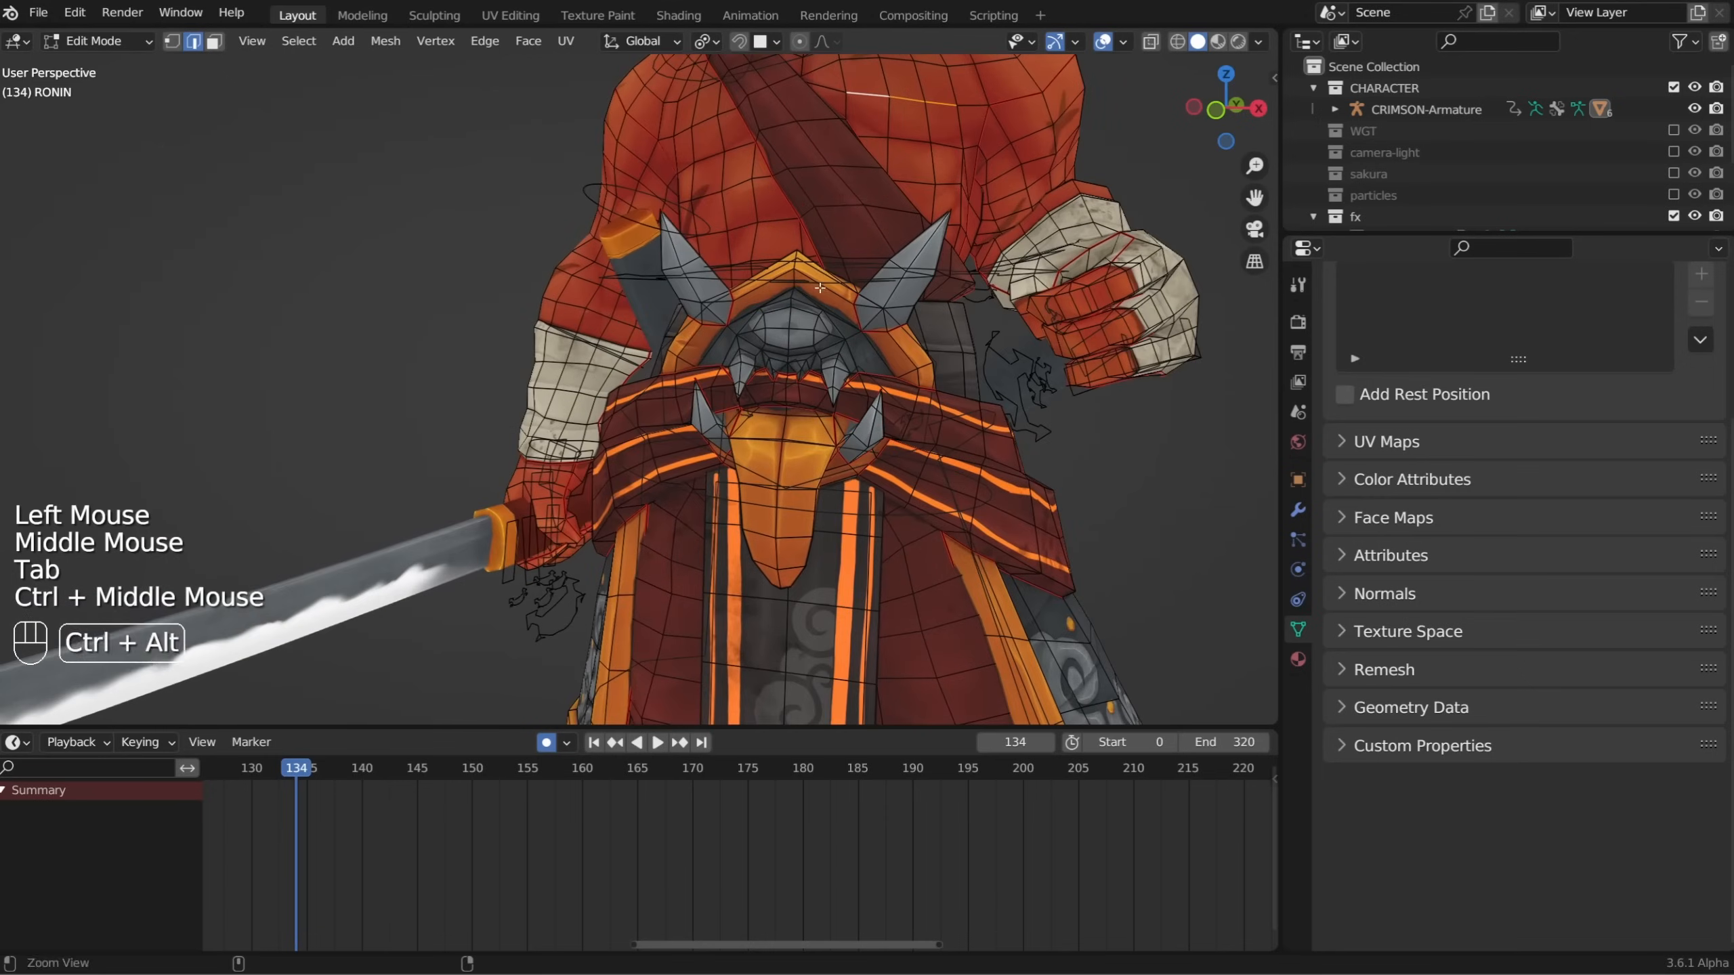
click(868, 97)
shift+click(916, 107)
shift+click(916, 106)
shift+middle_drag(916, 106, 735, 401)
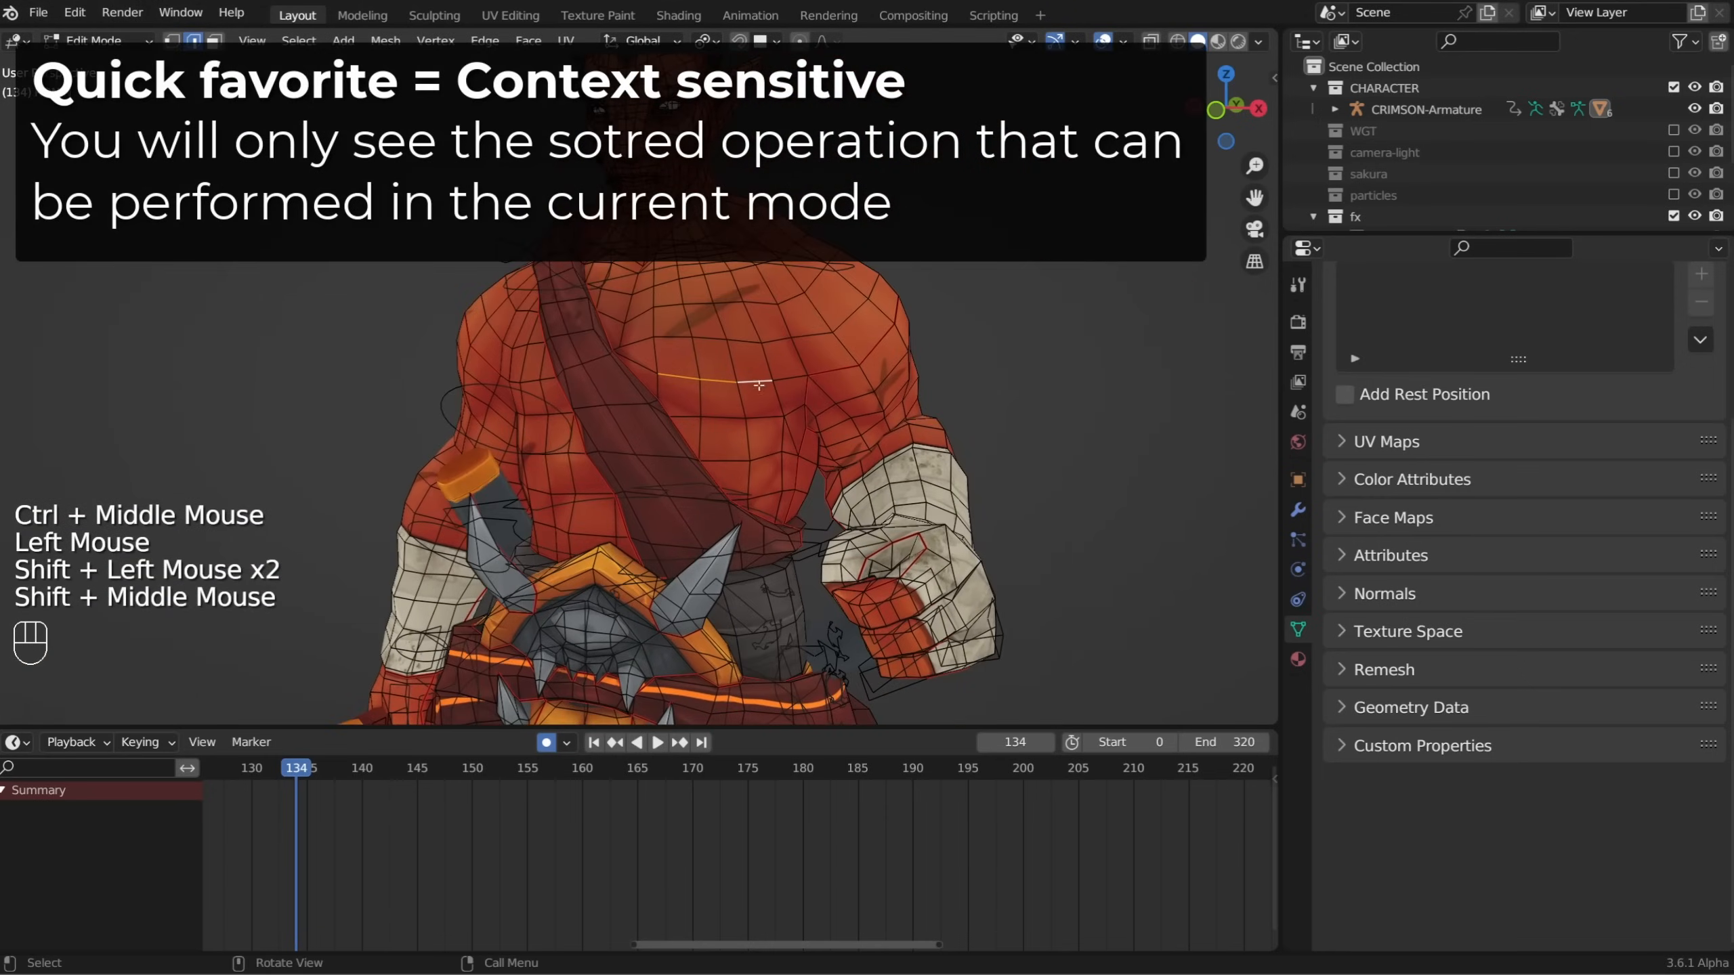
key(q)
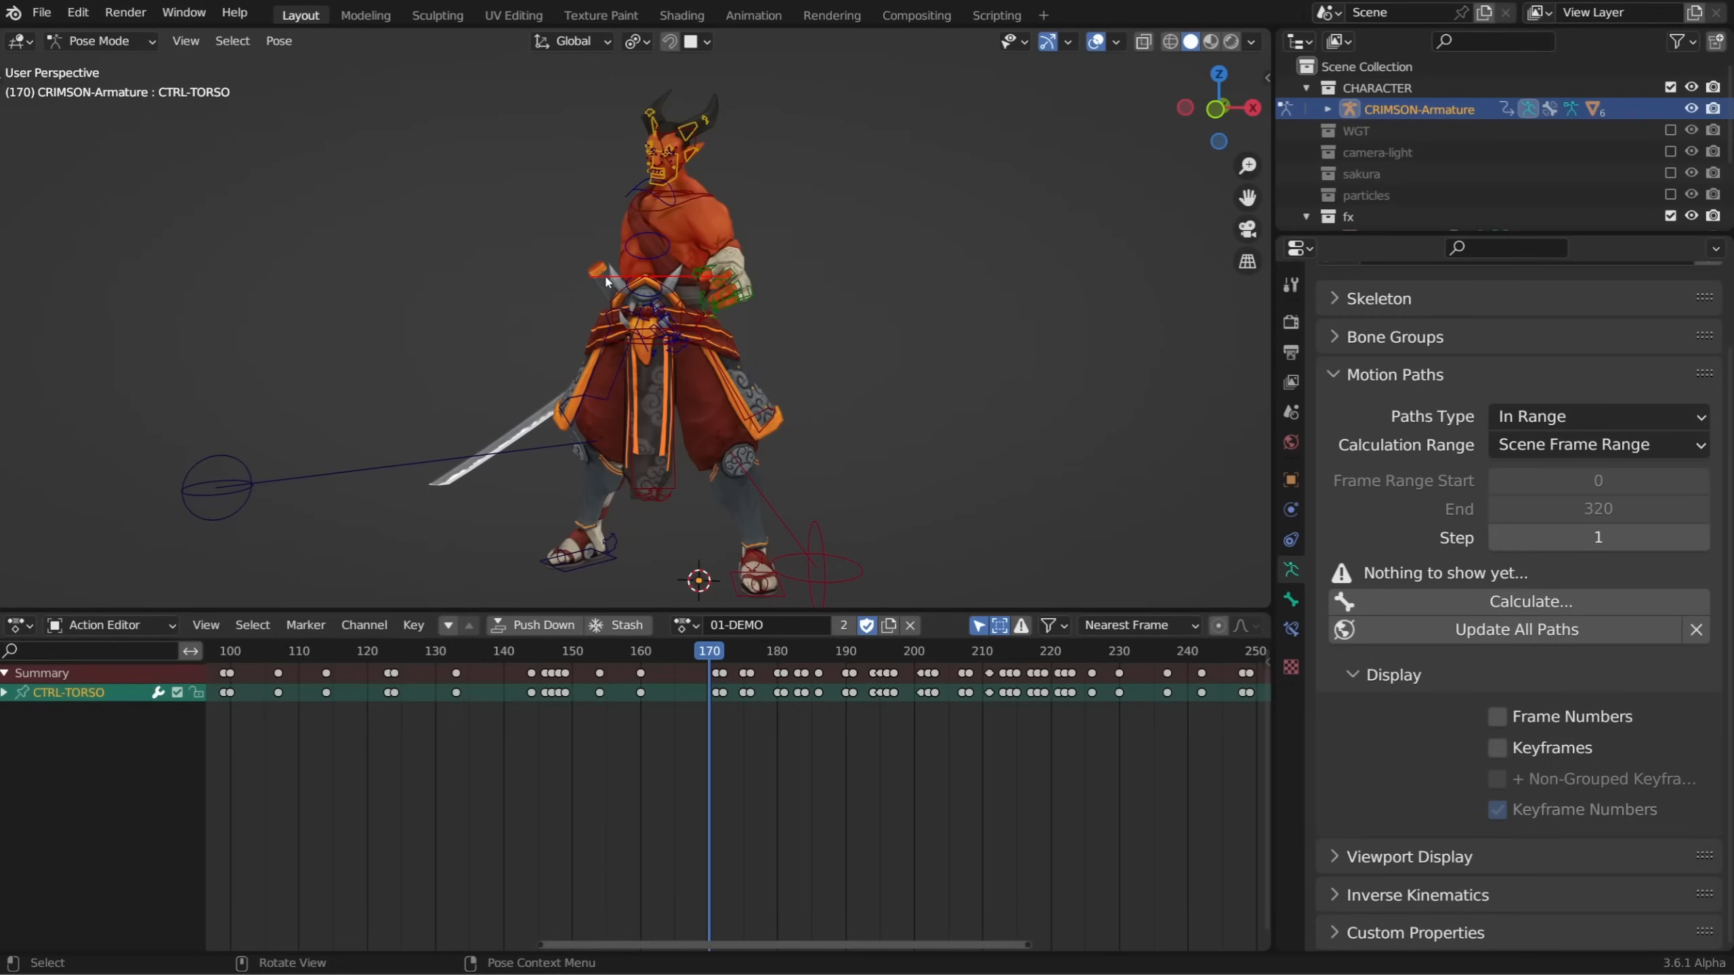
Hide all bones except CTRL-TORSO and set its motion path calculation range to Selected Keys
middle_drag(604, 287, 666, 331)
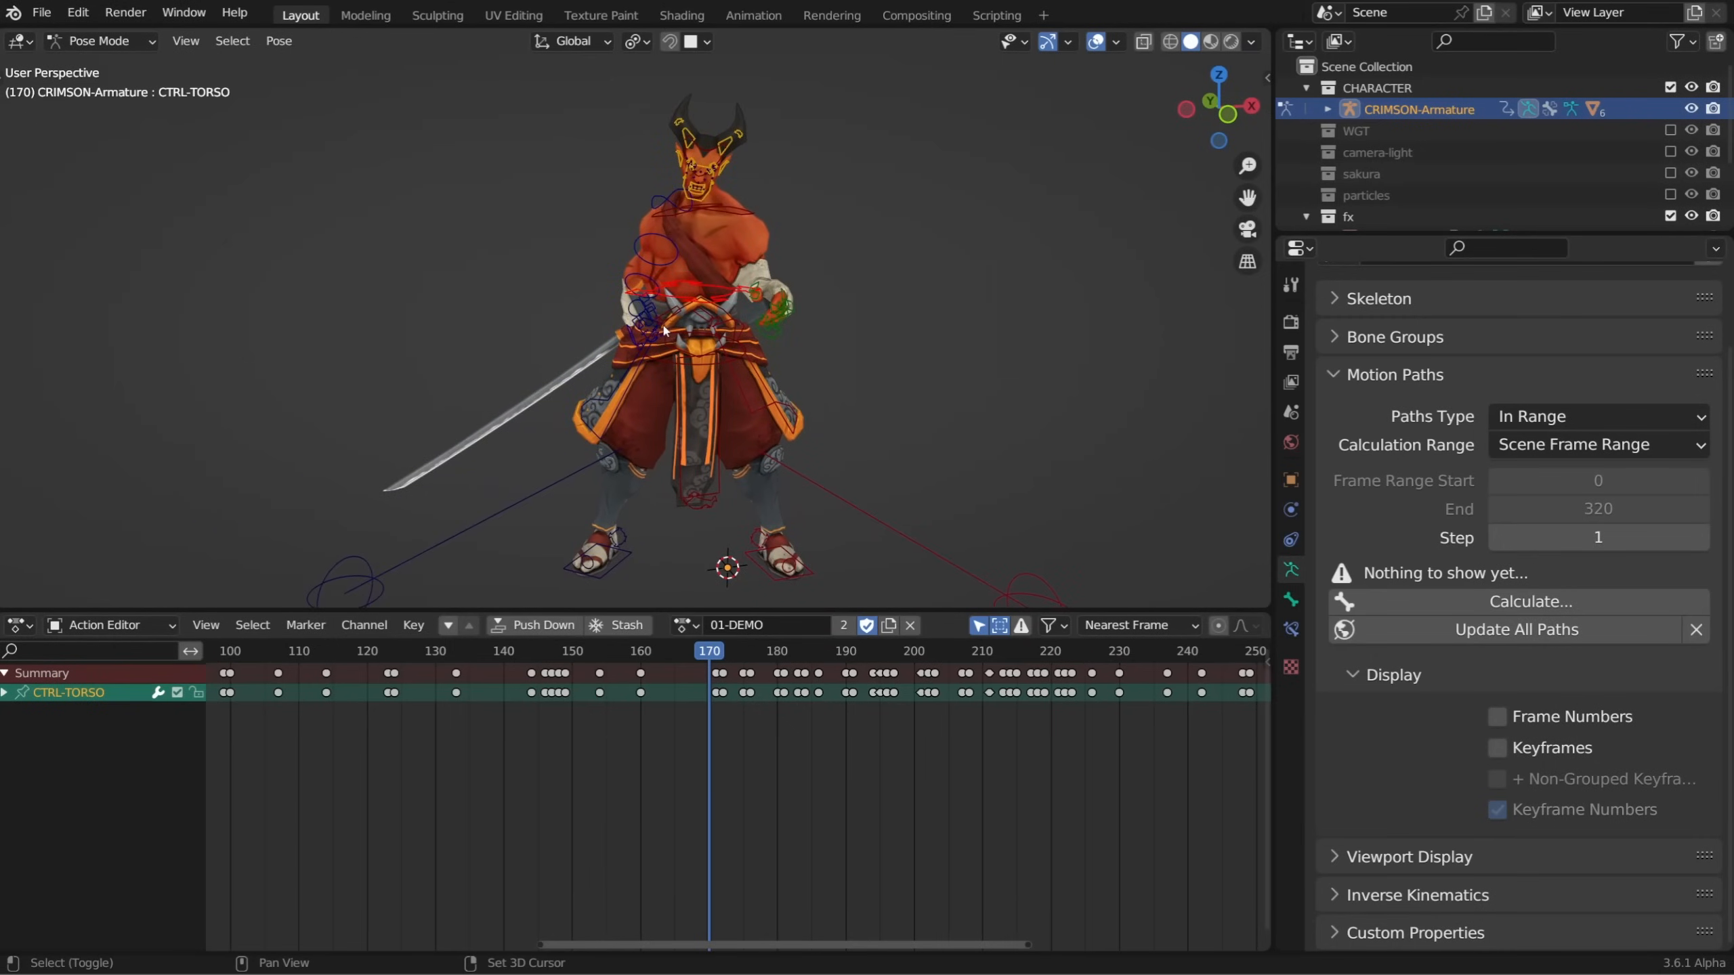
key(h)
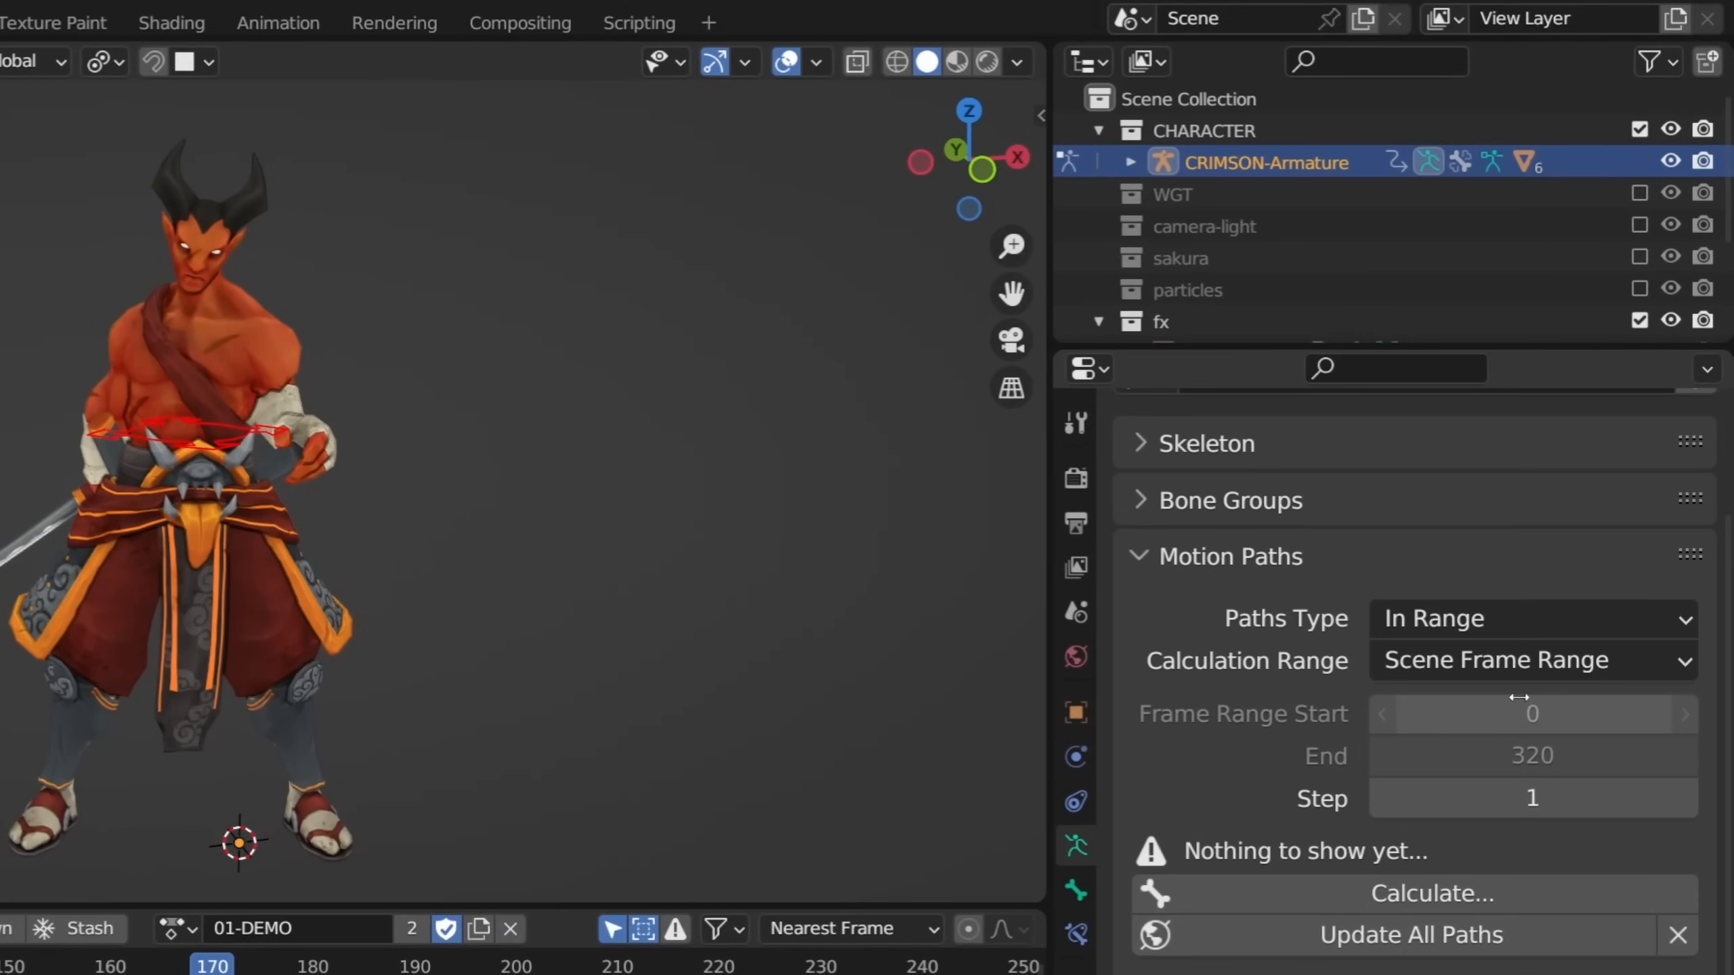
click(1593, 448)
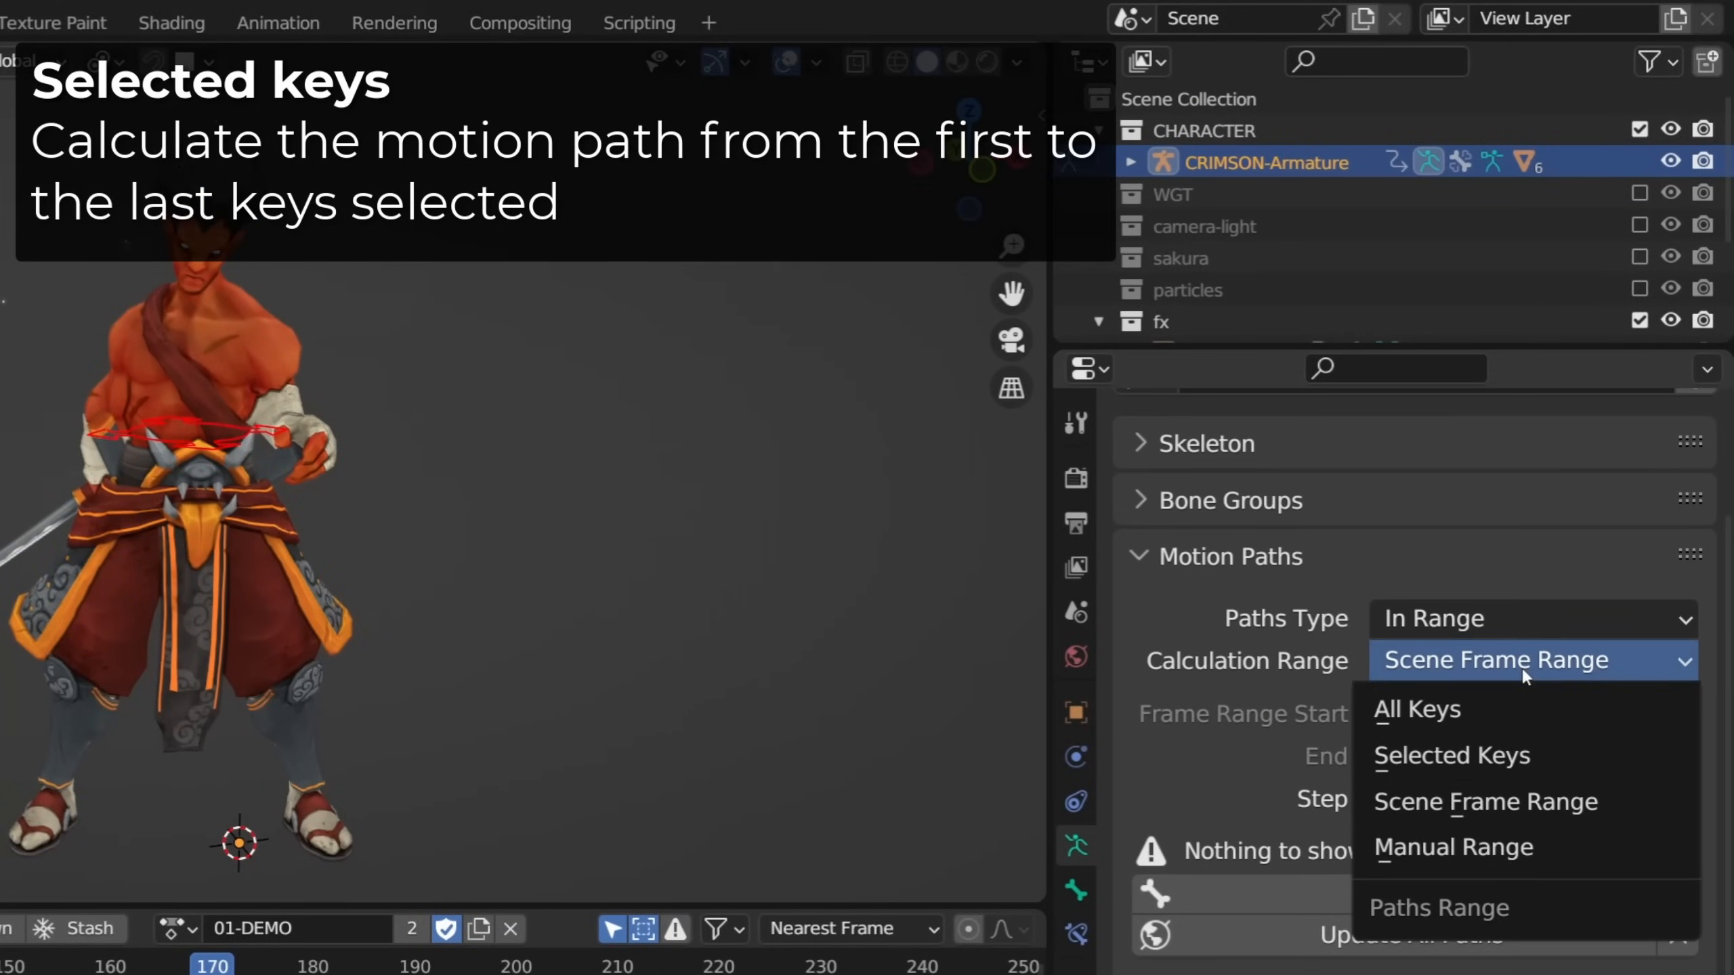
click(1524, 755)
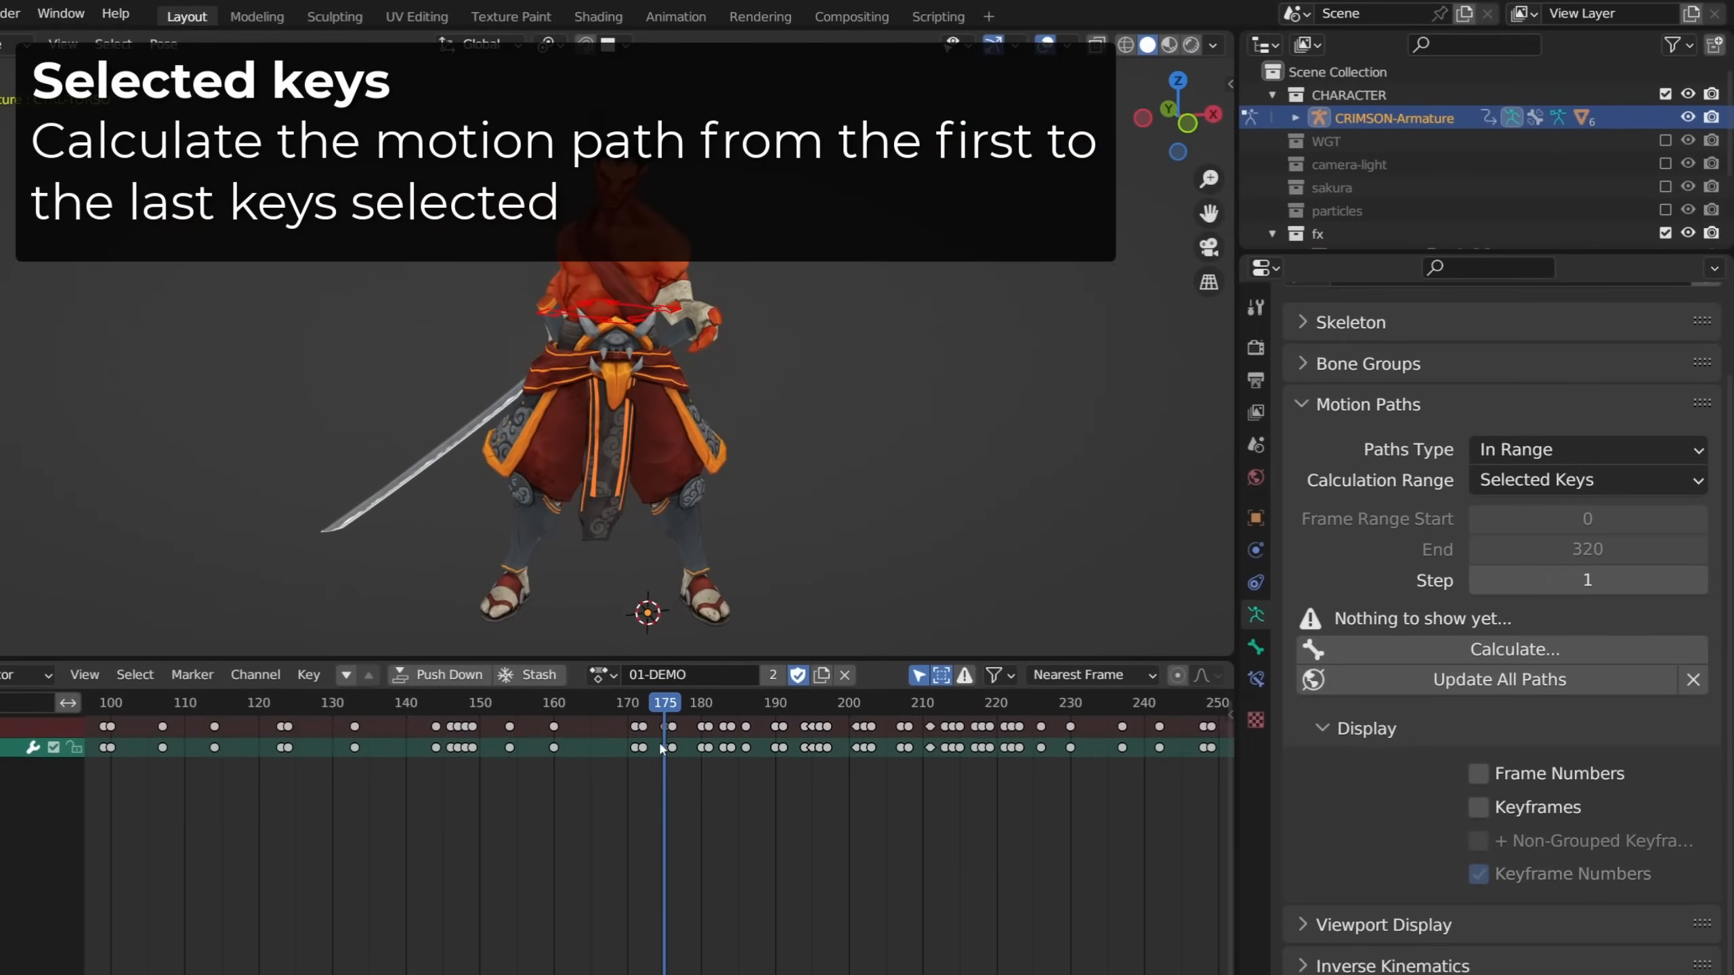
Select the CTRL-TORSO keys between about frames 171 and 203 and calculate its motion path with In Range, Selected Keys and Heads
drag(614, 717, 889, 808)
key(q)
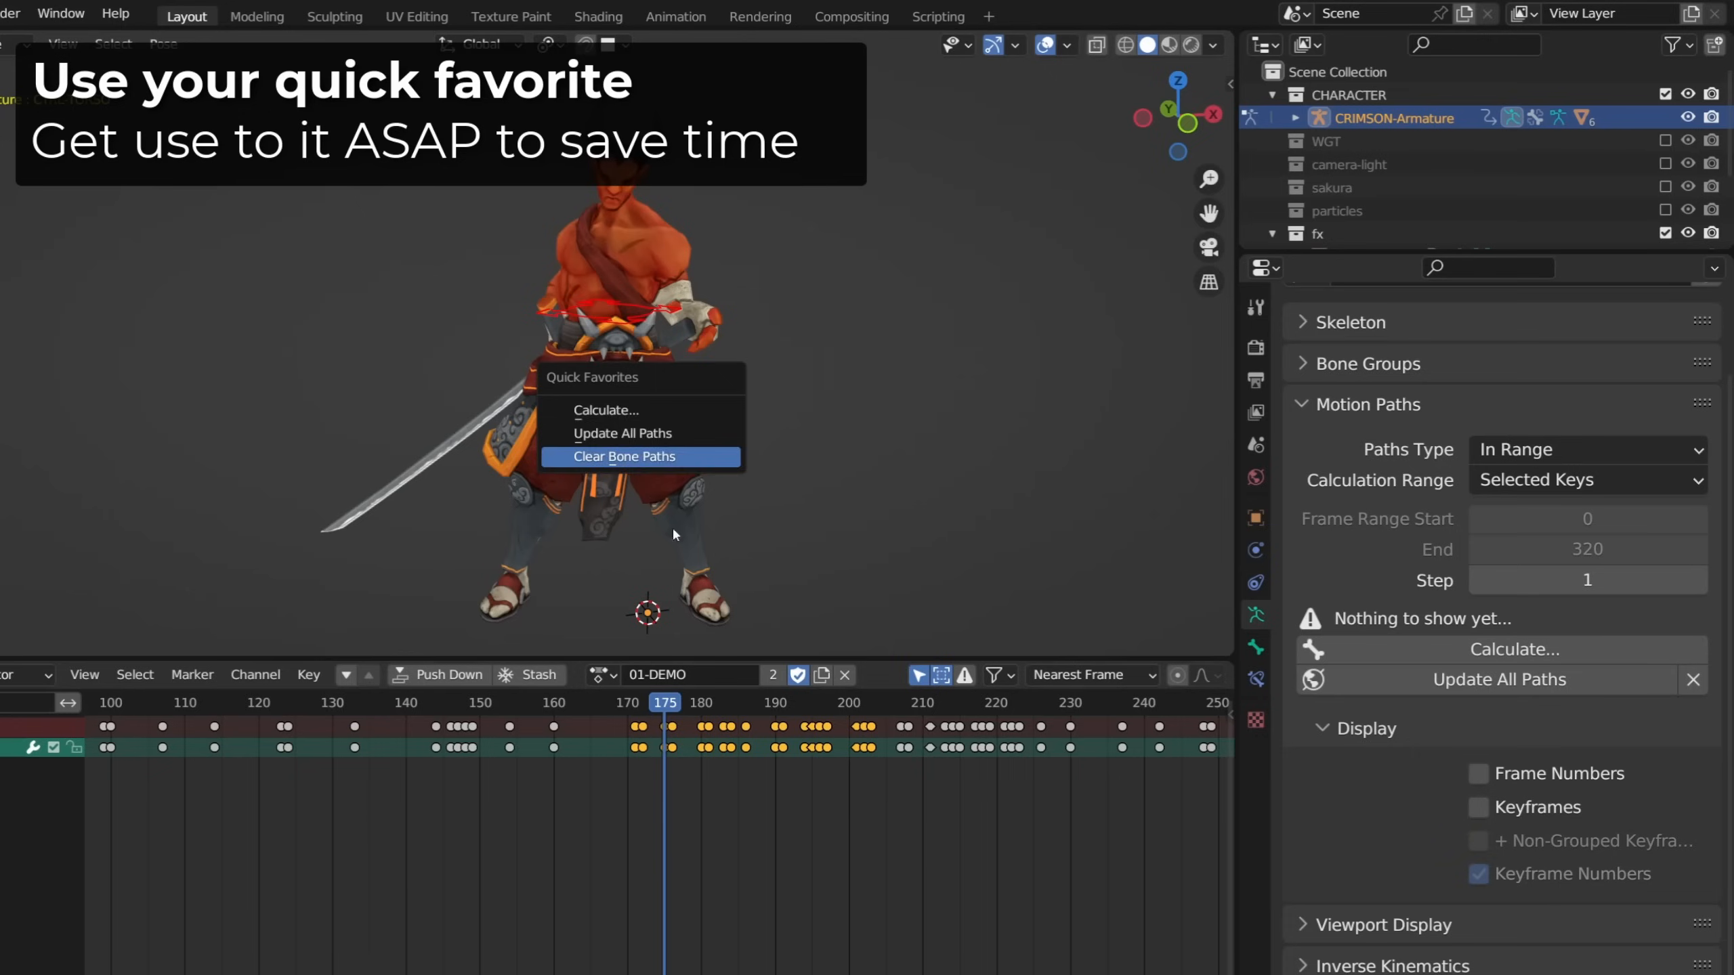
click(1425, 654)
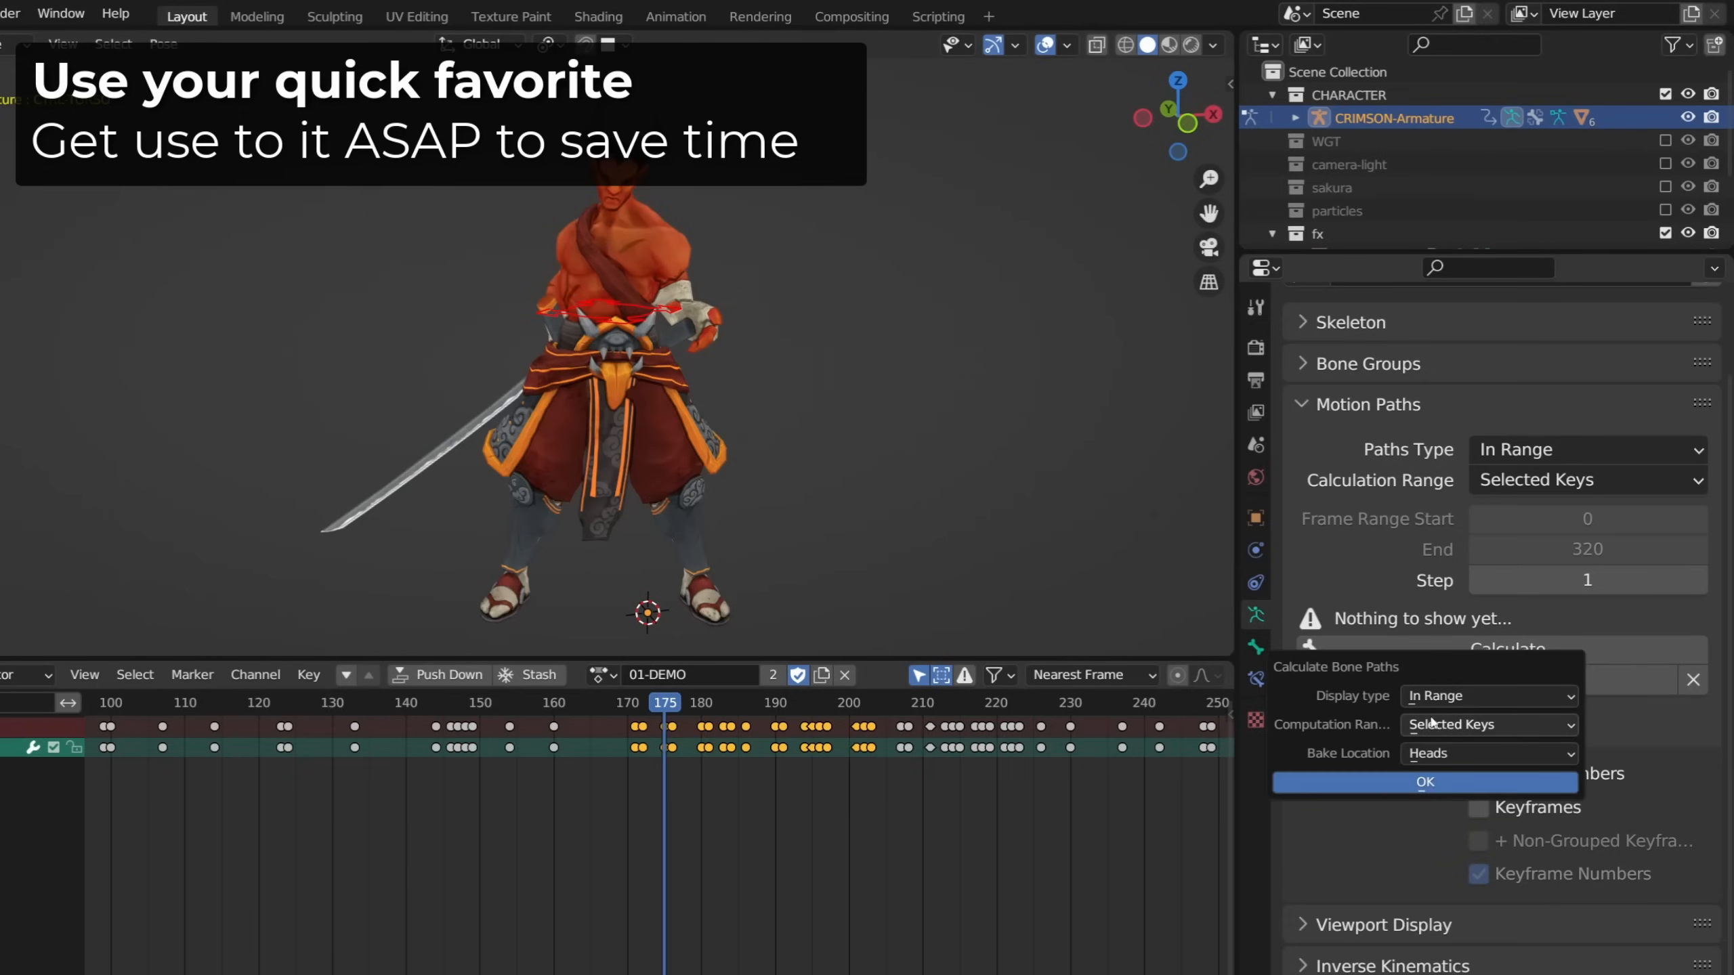
click(1424, 783)
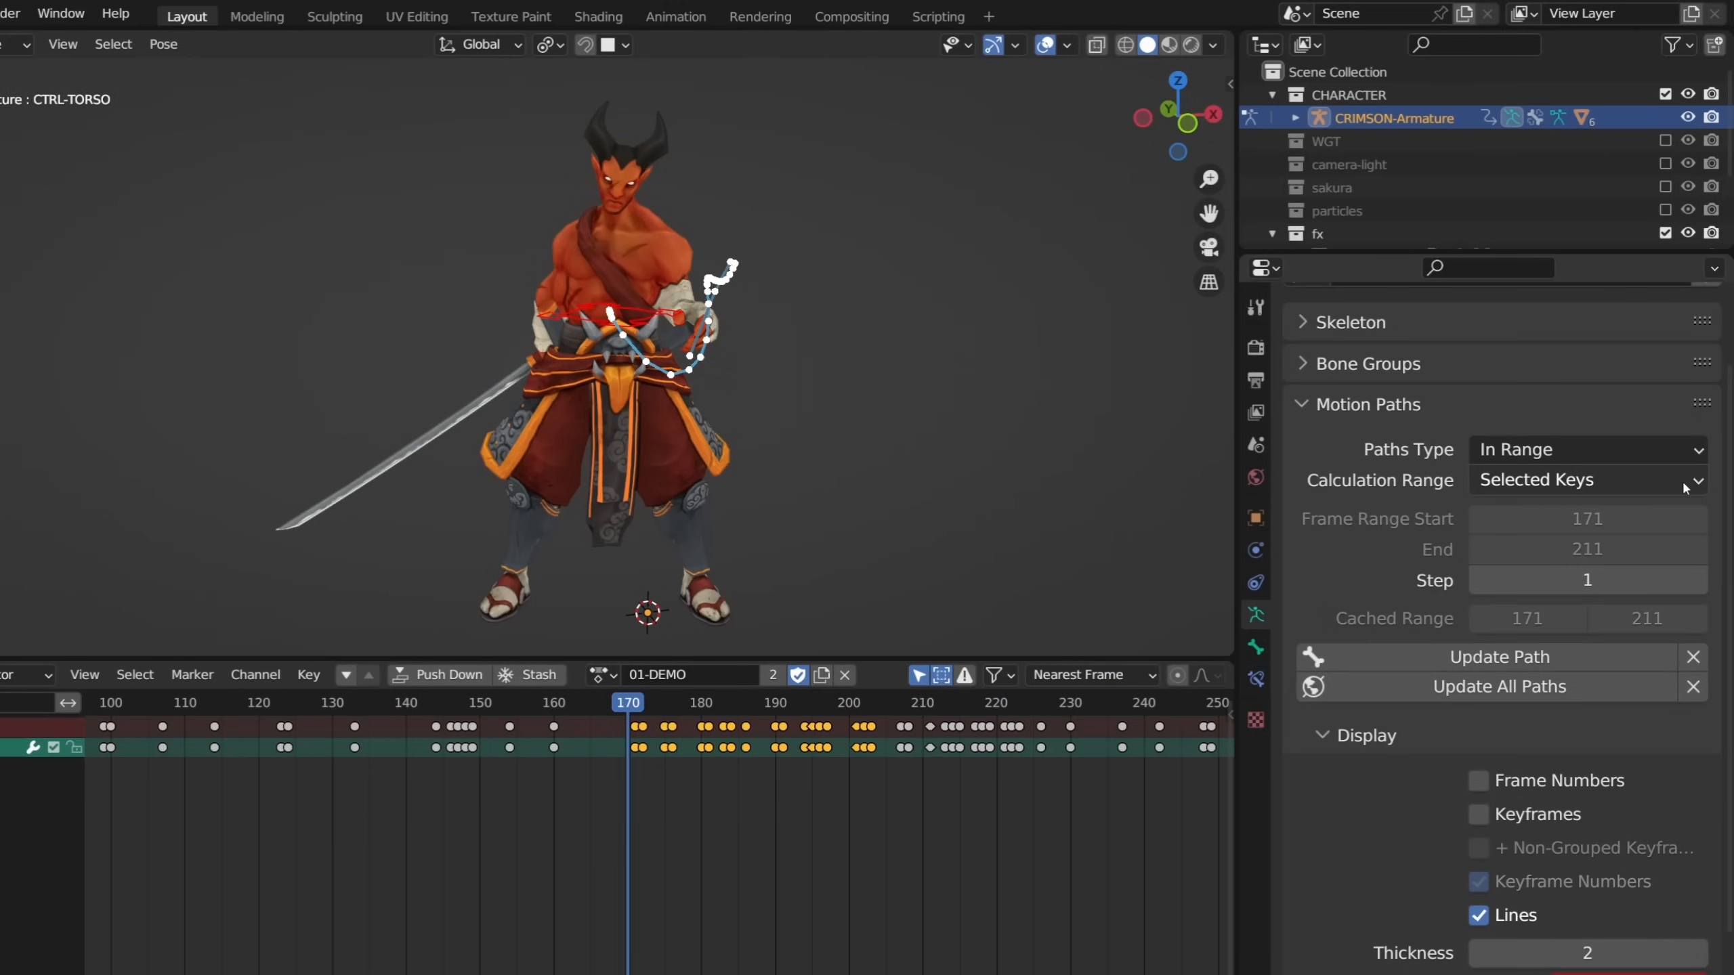
Set the calculation range to Manual Range from frame 100 to 200 and update the CTRL-TORSO path
click(1684, 480)
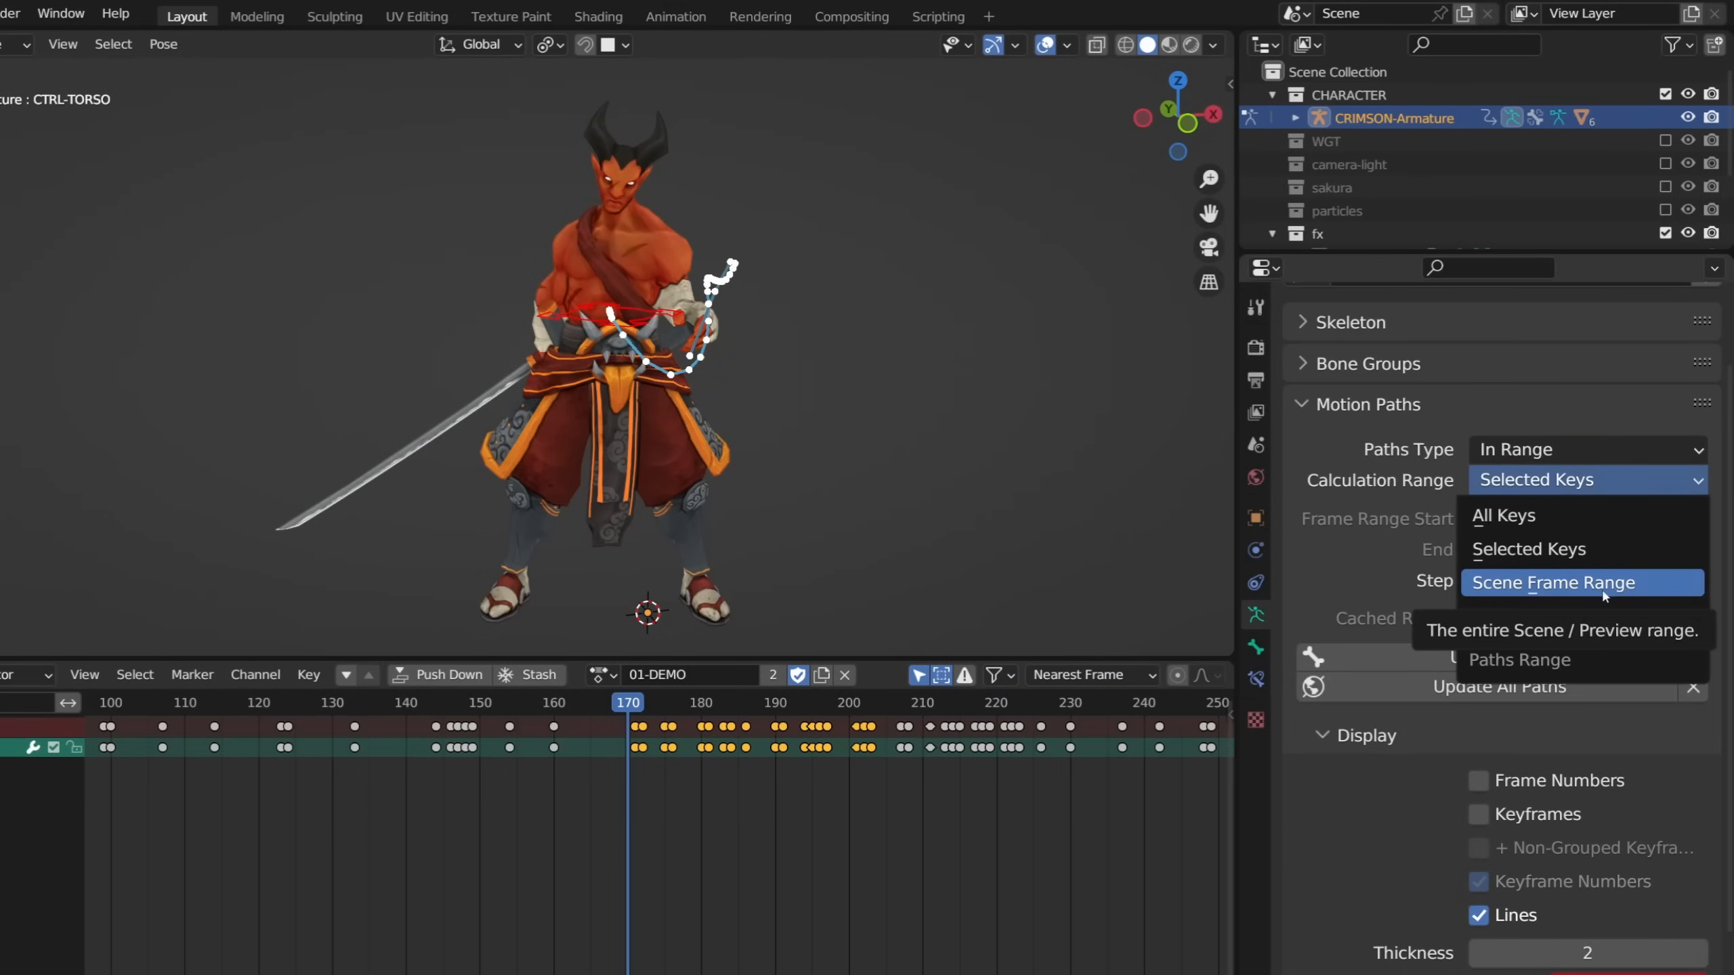
click(1587, 615)
click(1595, 517)
text(100)
key(Tab)
text(200)
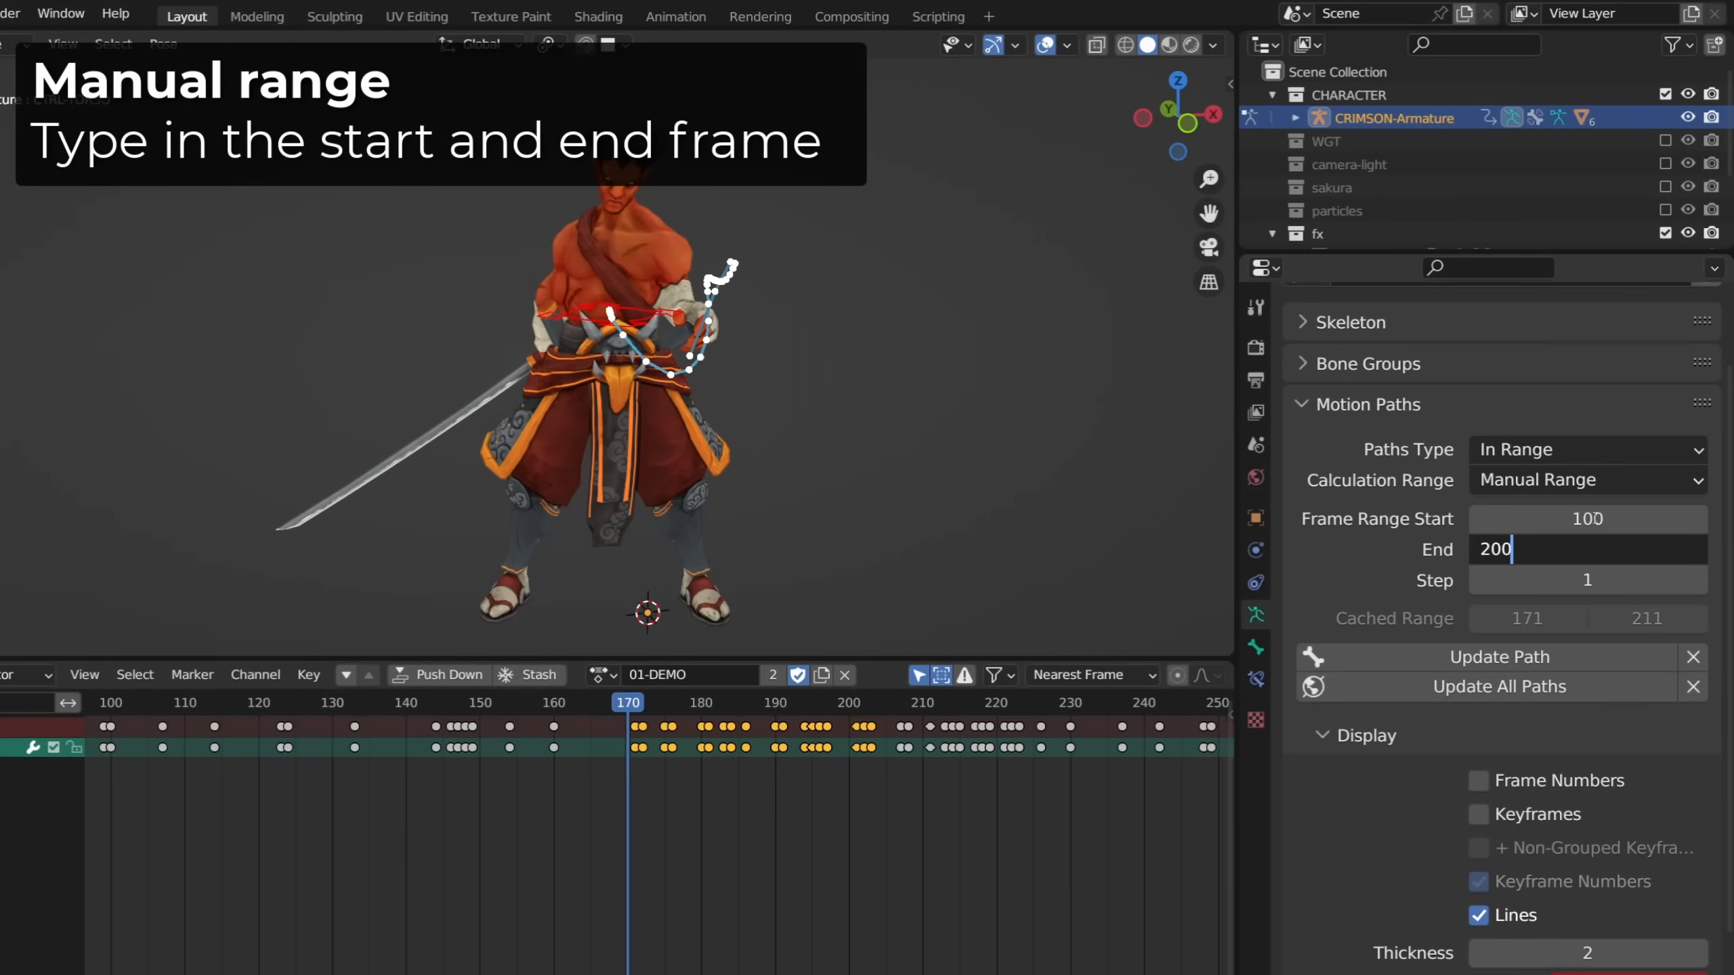
key(Return)
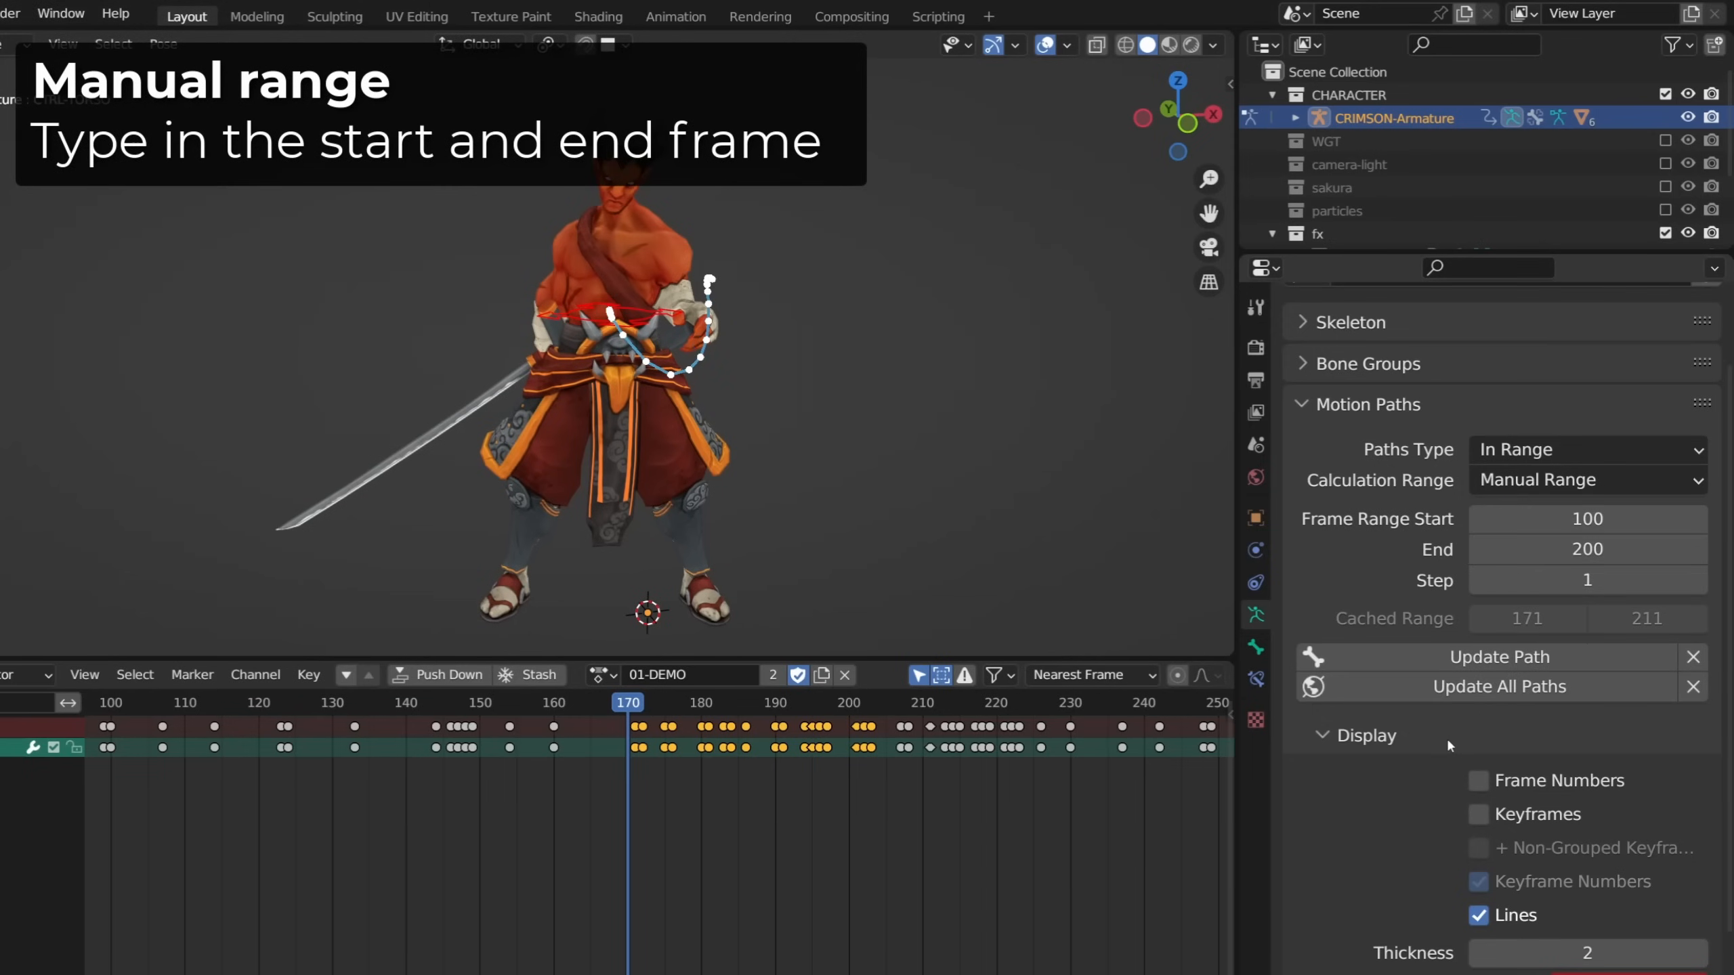
click(1522, 663)
mouse_move(661, 334)
middle_down()
mouse_move(515, 334)
mouse_move(628, 323)
middle_up()
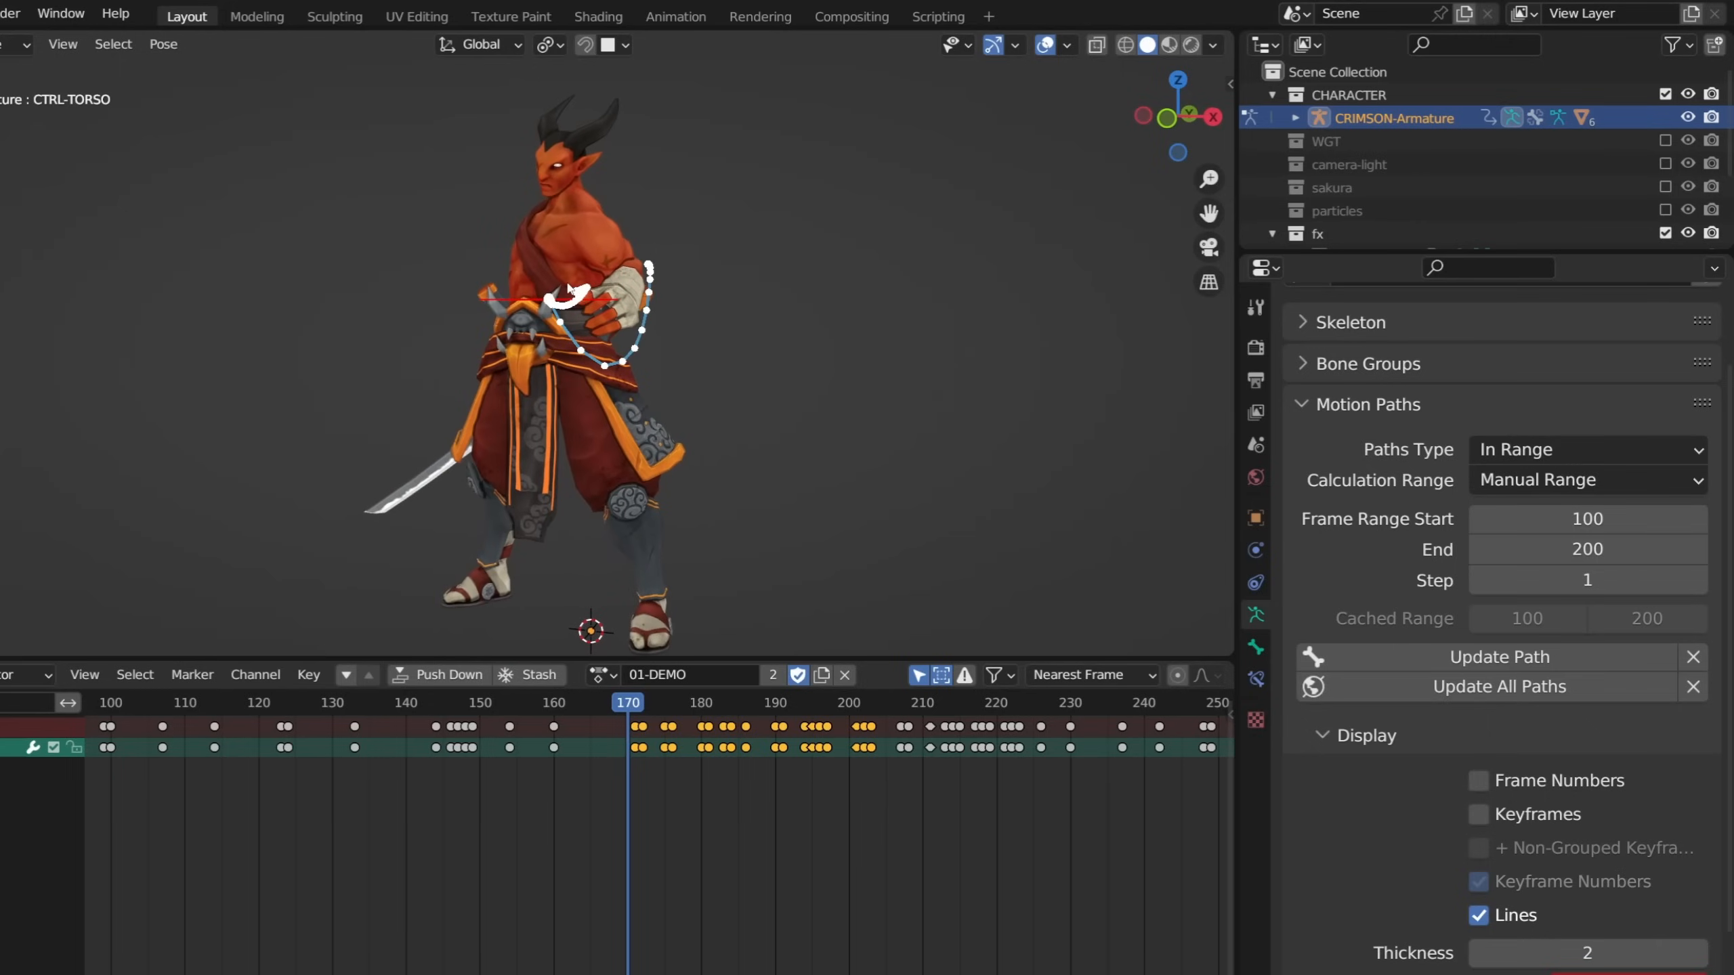
Switch the path type to Around Frame and scrub to frame 184 to watch the path follow the current frame
click(1504, 453)
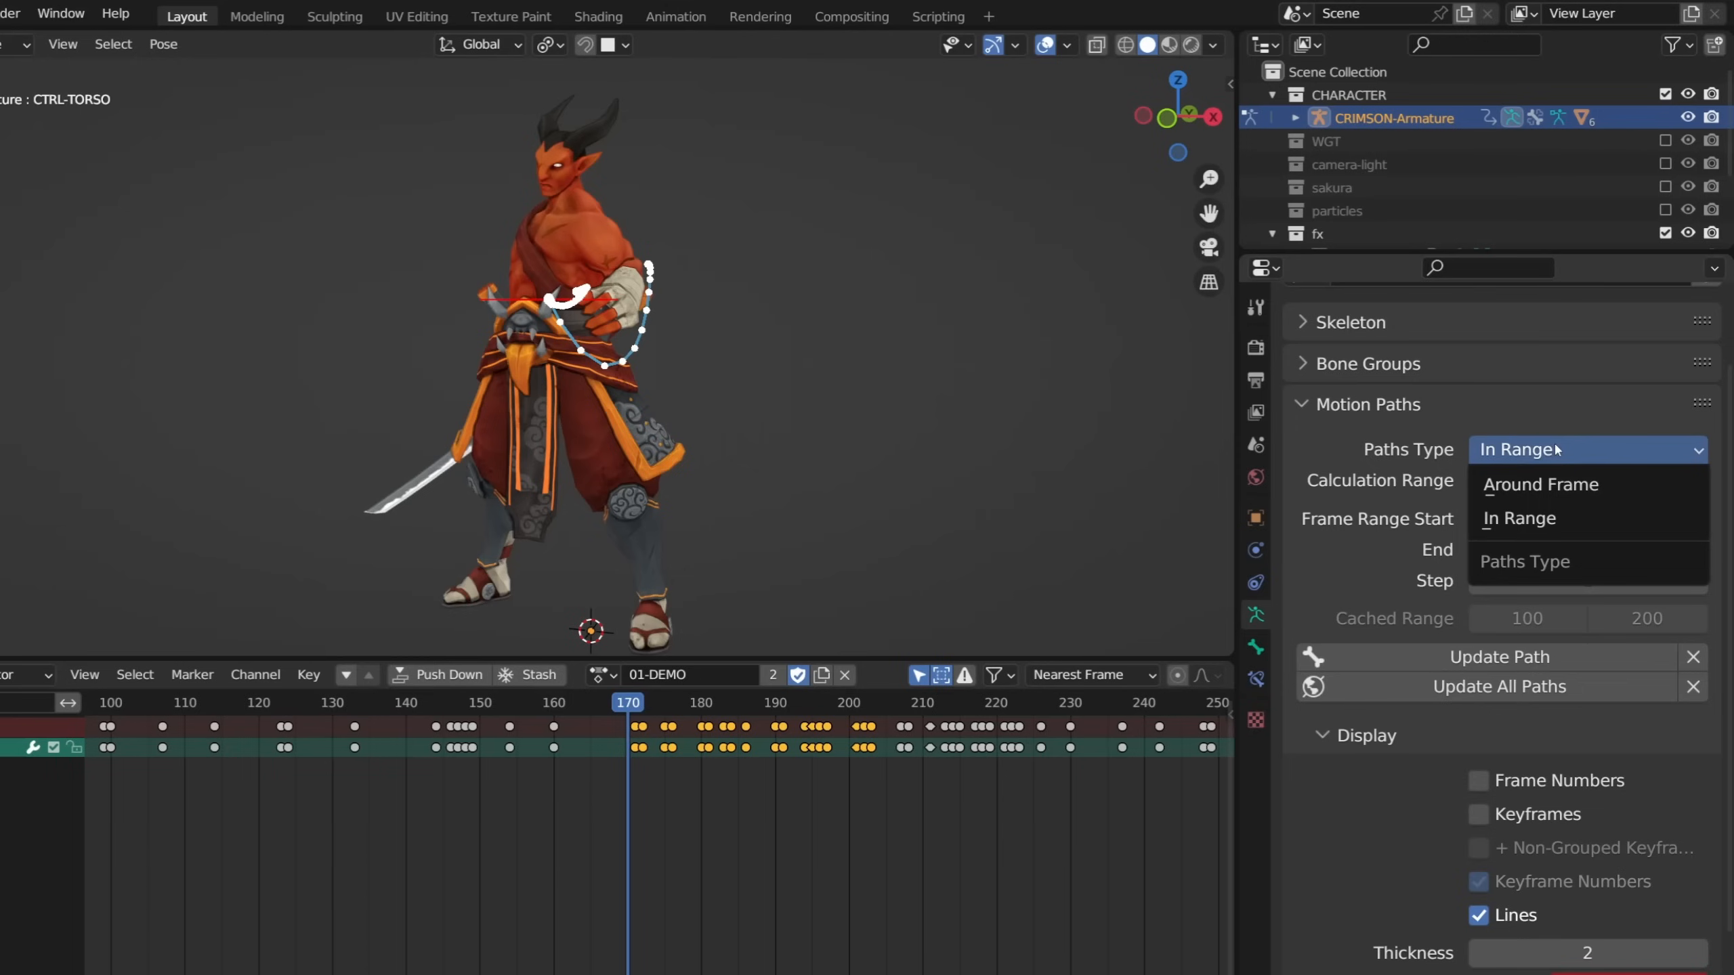
click(1546, 485)
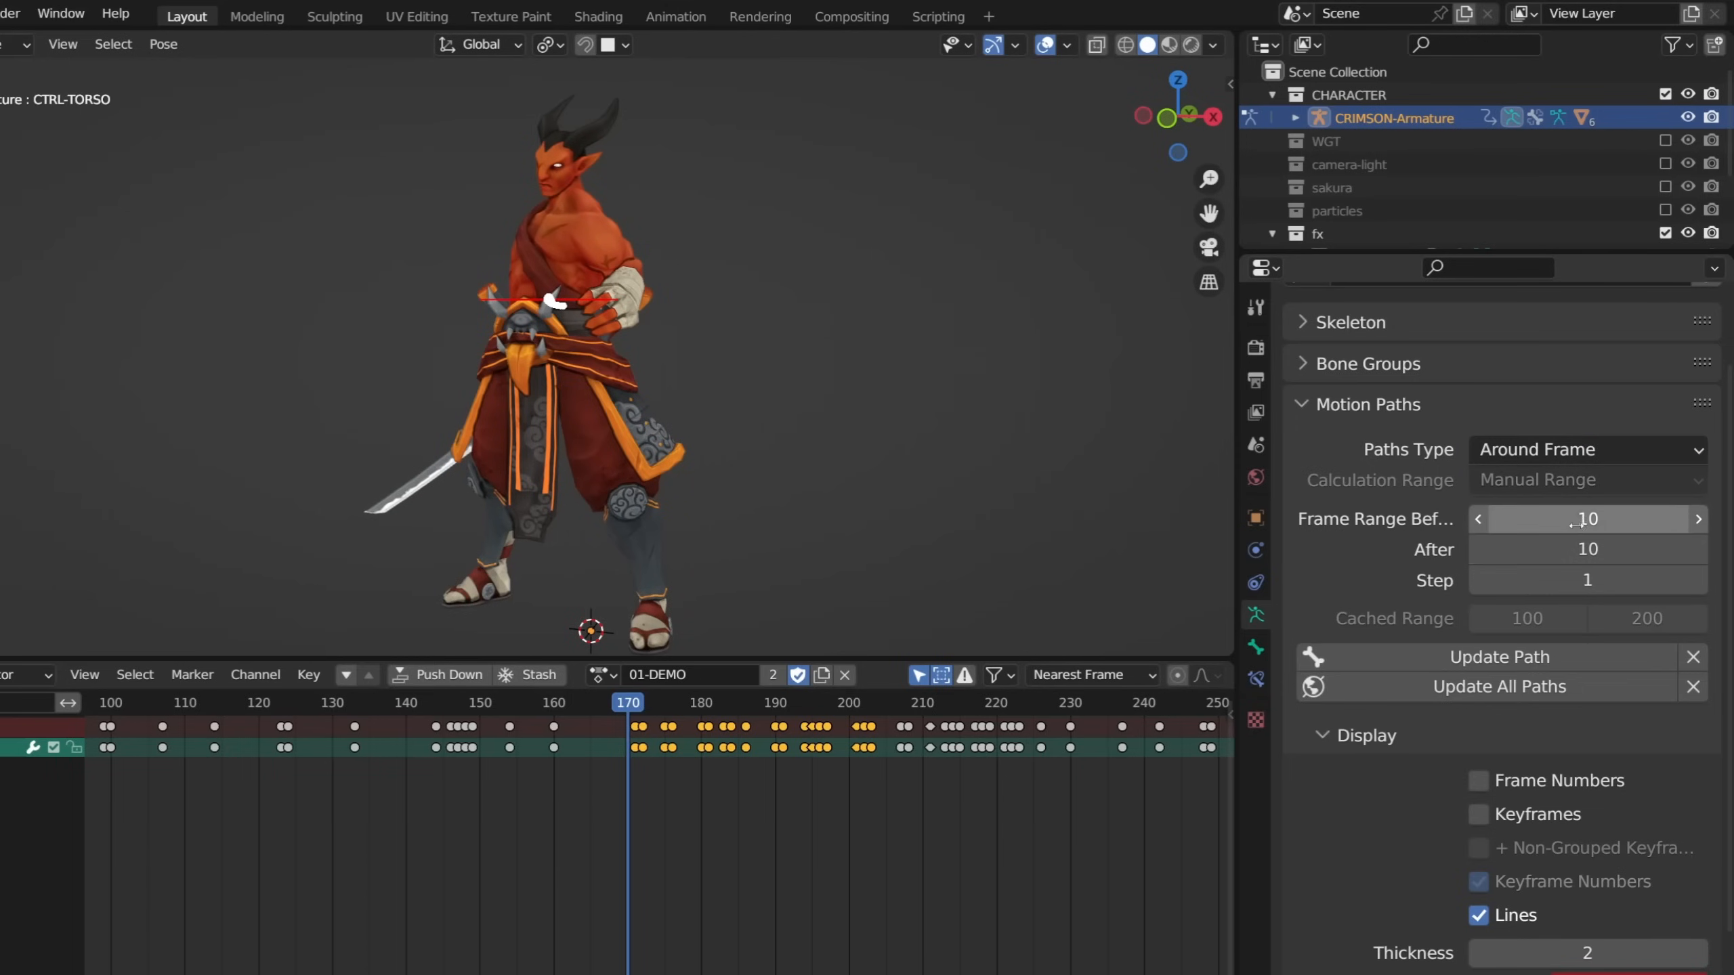
click(642, 708)
drag(642, 711, 732, 729)
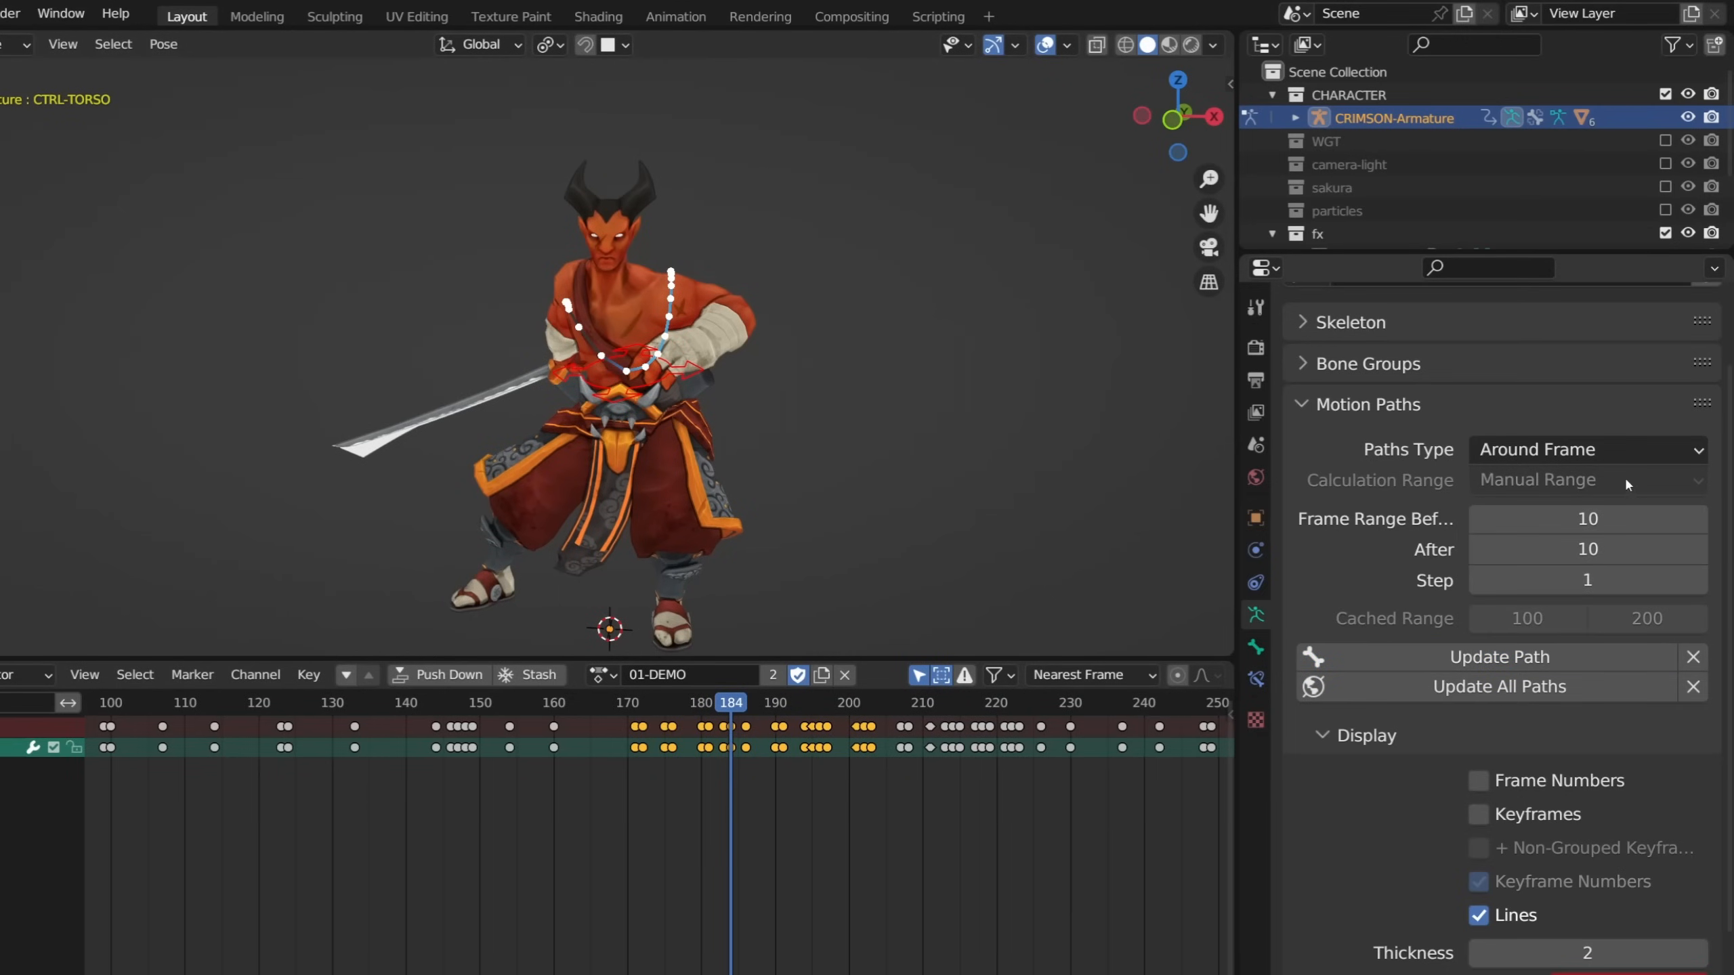
Switch the path type back to In Range and set the calculation range to Scene Frame Range
click(1593, 449)
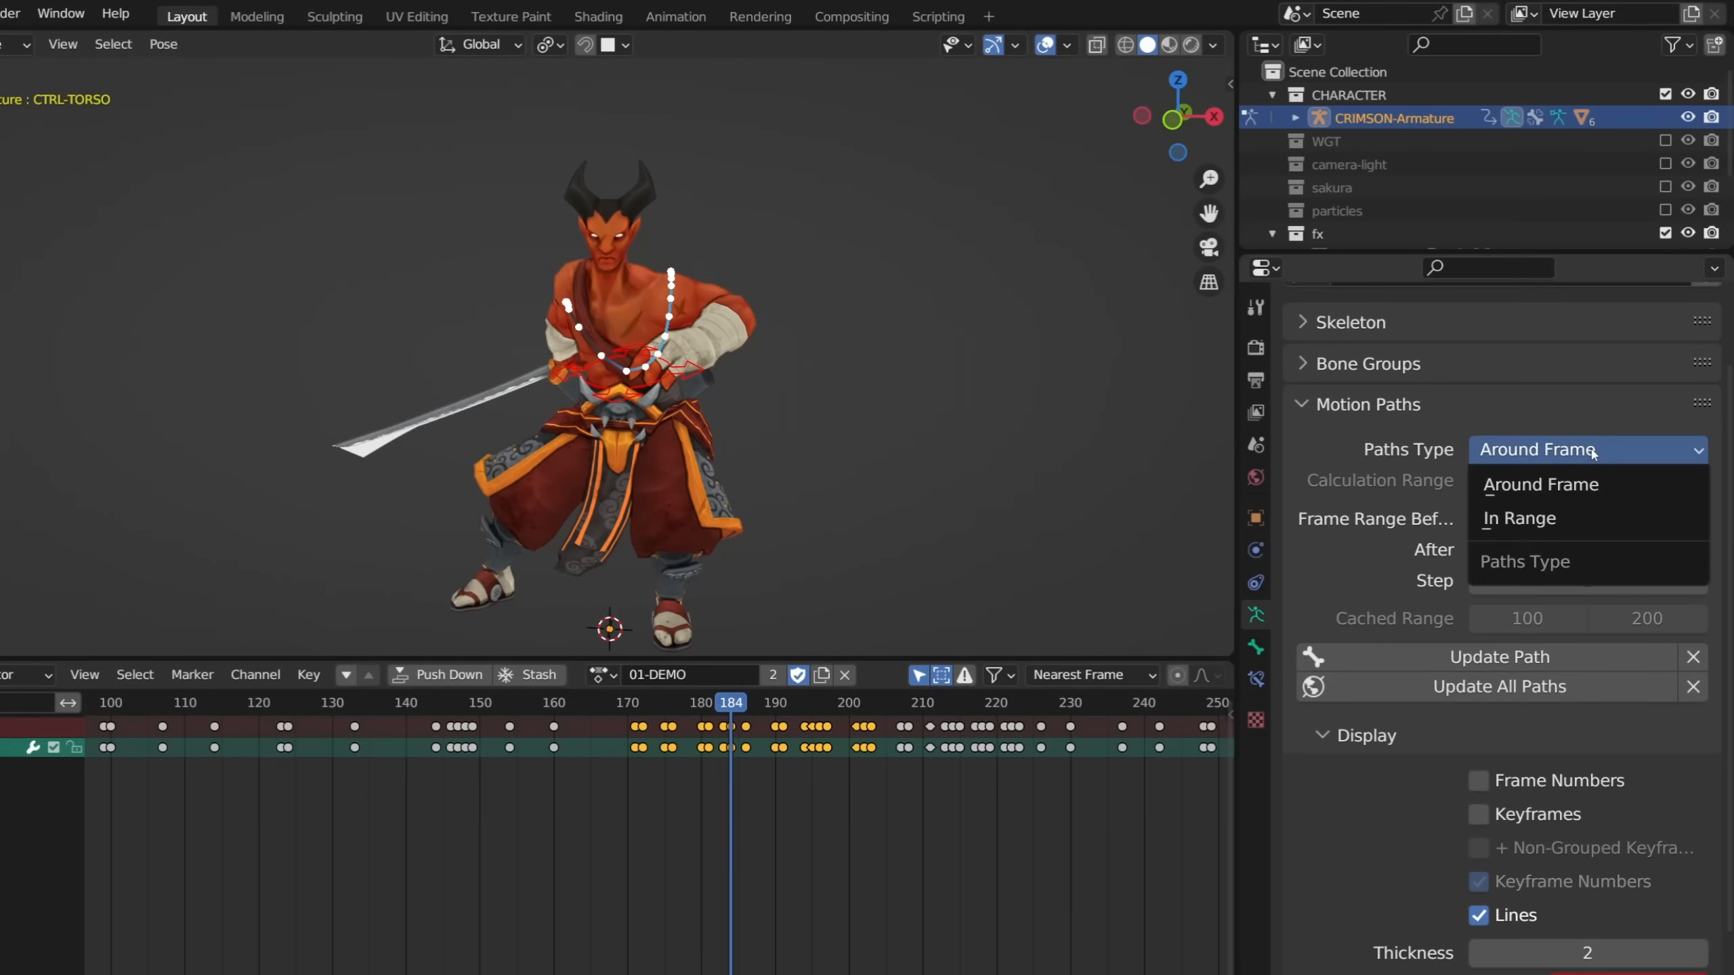
click(1529, 518)
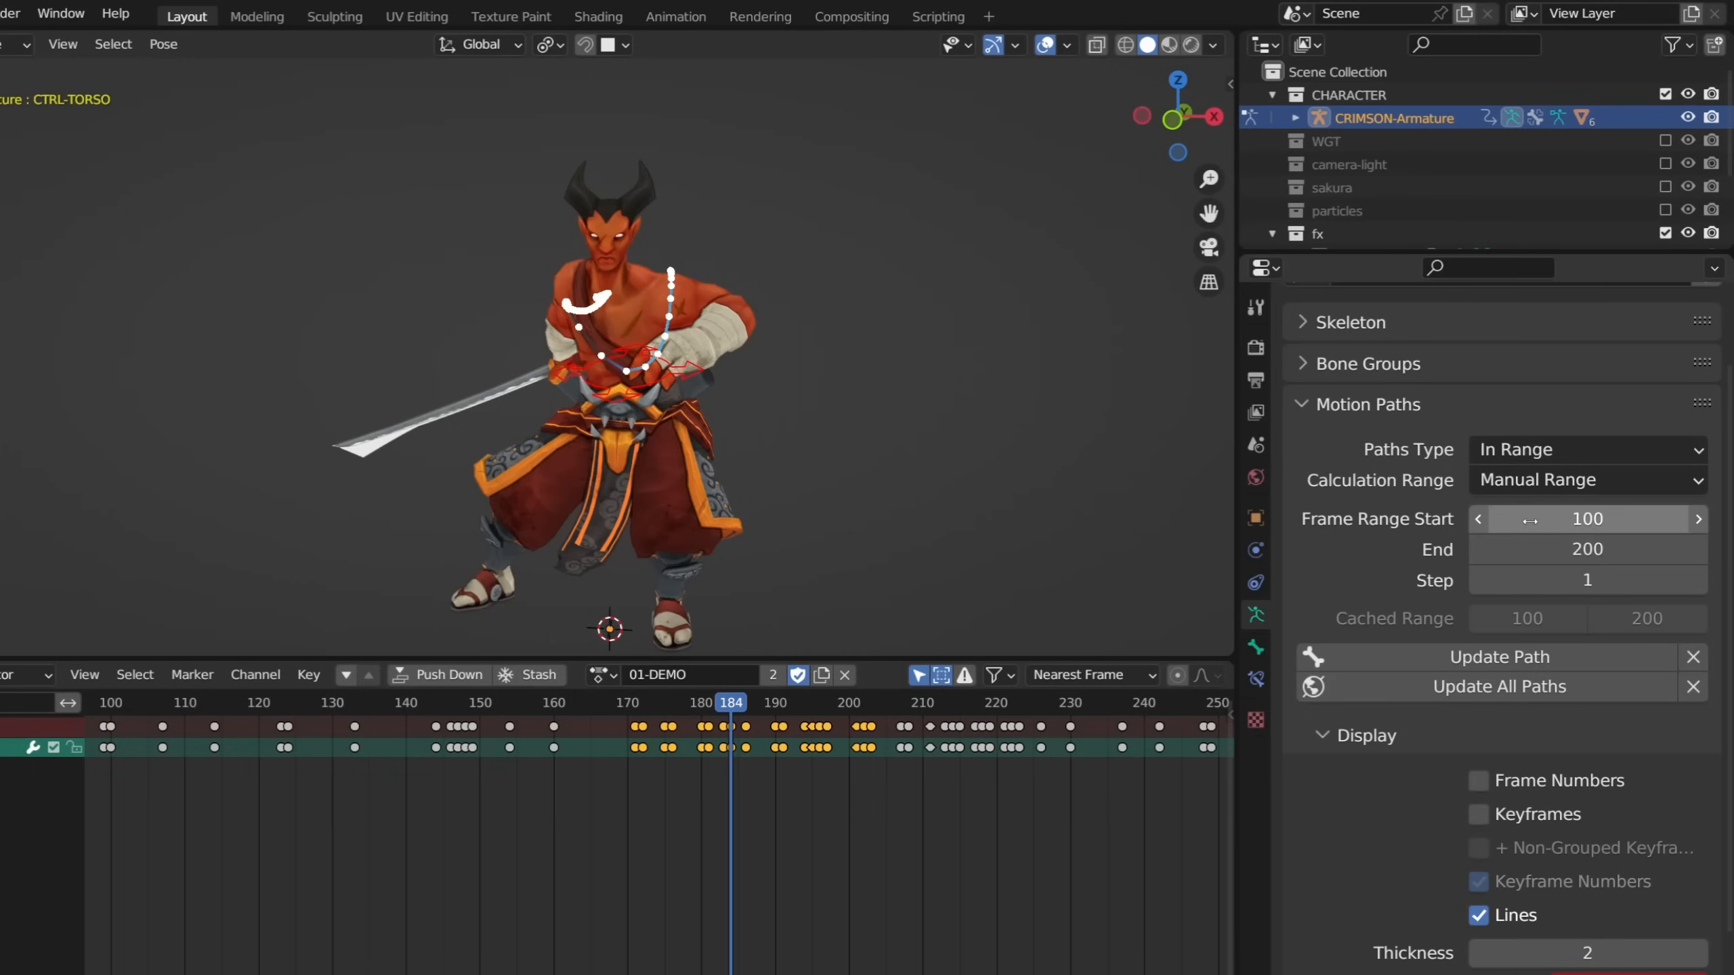
click(1560, 479)
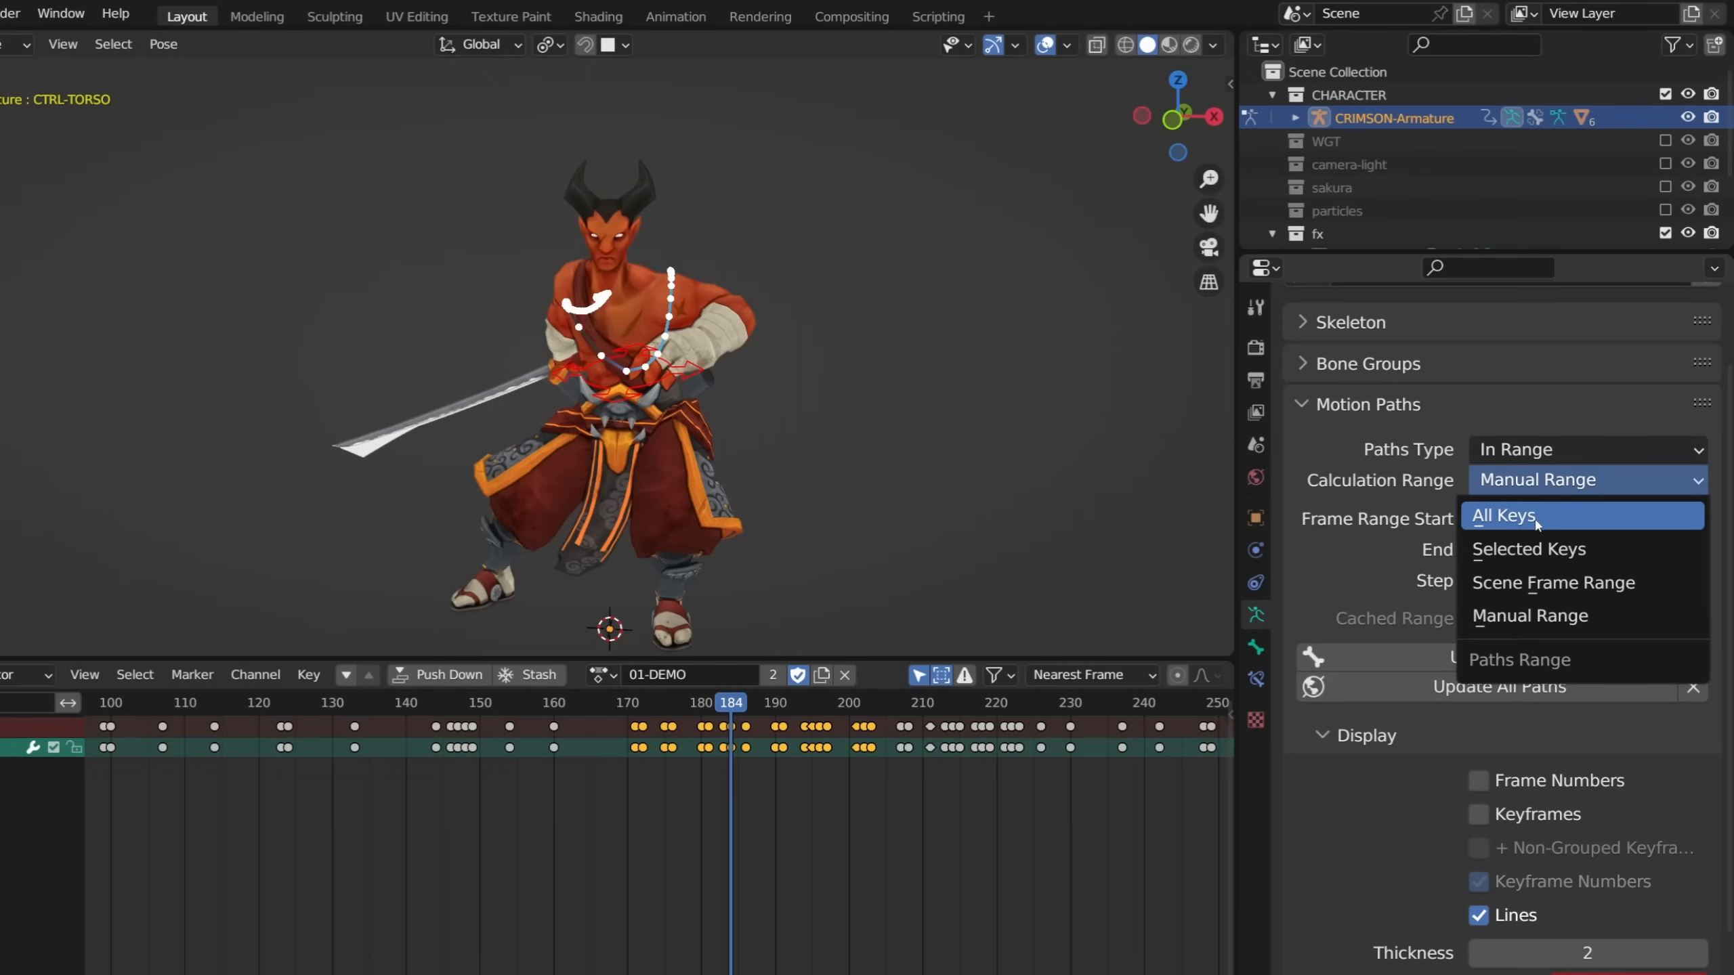
click(1533, 585)
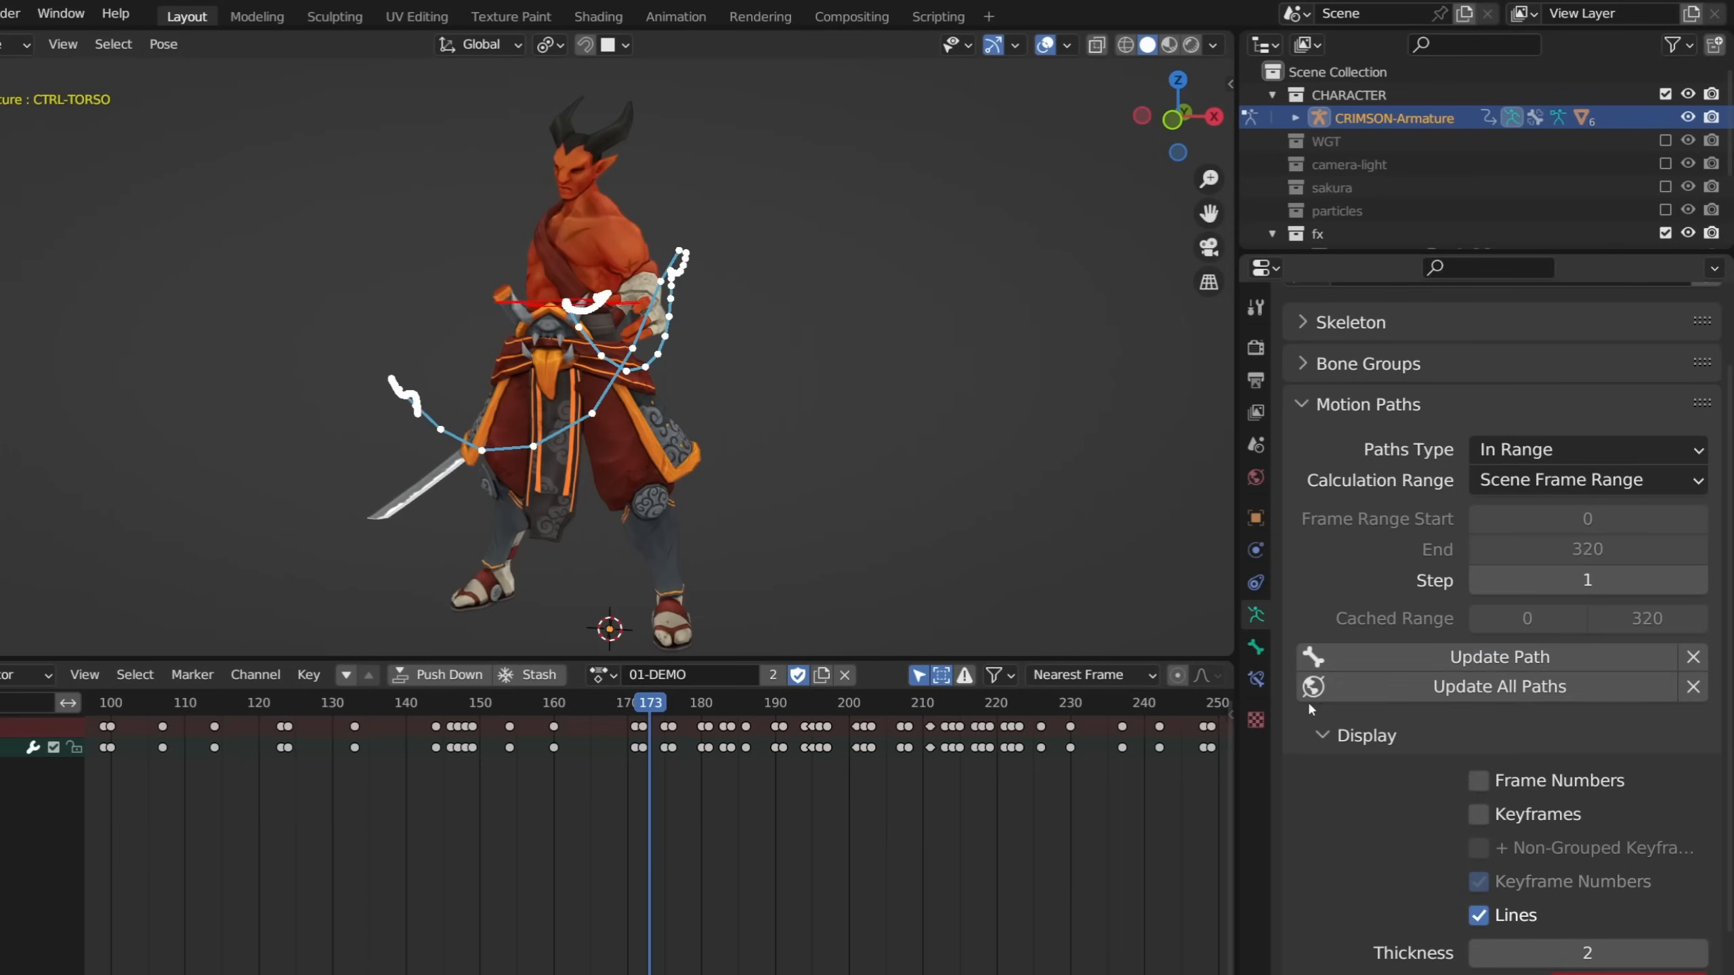
Set the path type to Around Frame and limit the range after the current frame to 1
click(1546, 449)
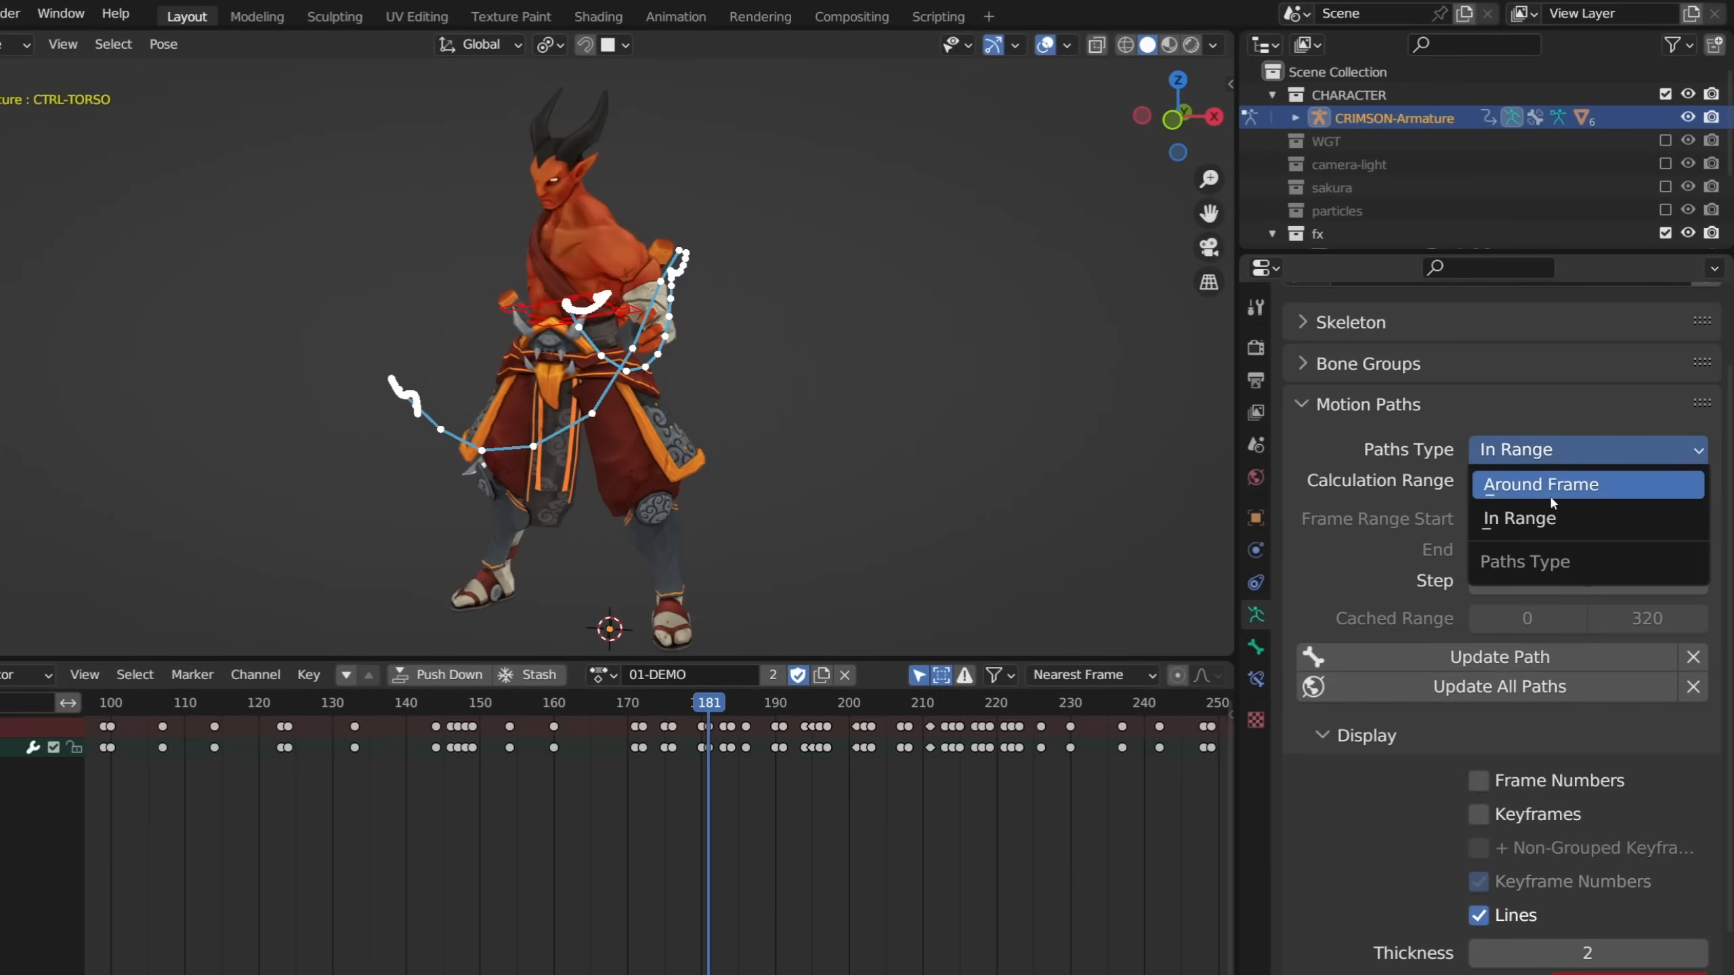
click(1549, 486)
click(920, 719)
click(1587, 550)
text(1)
key(Return)
Scrub to frames 211 and 212 to check the shortened path, and open the before and after range values together for editing
drag(920, 713, 933, 710)
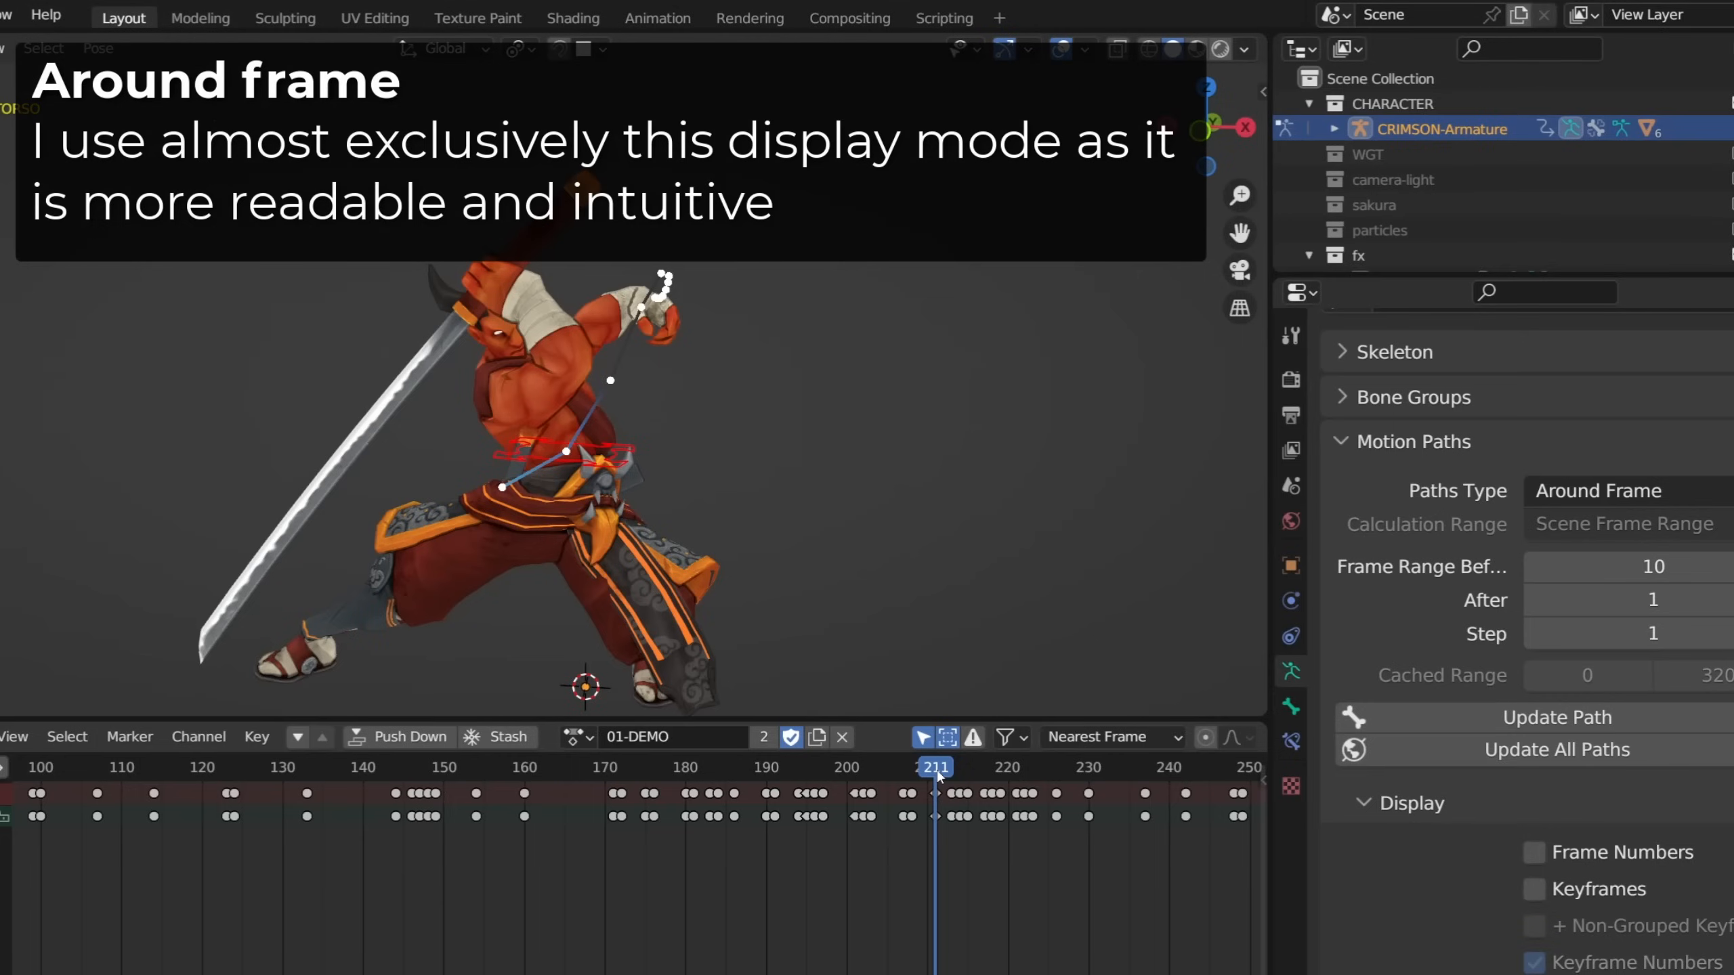
drag(937, 769, 944, 770)
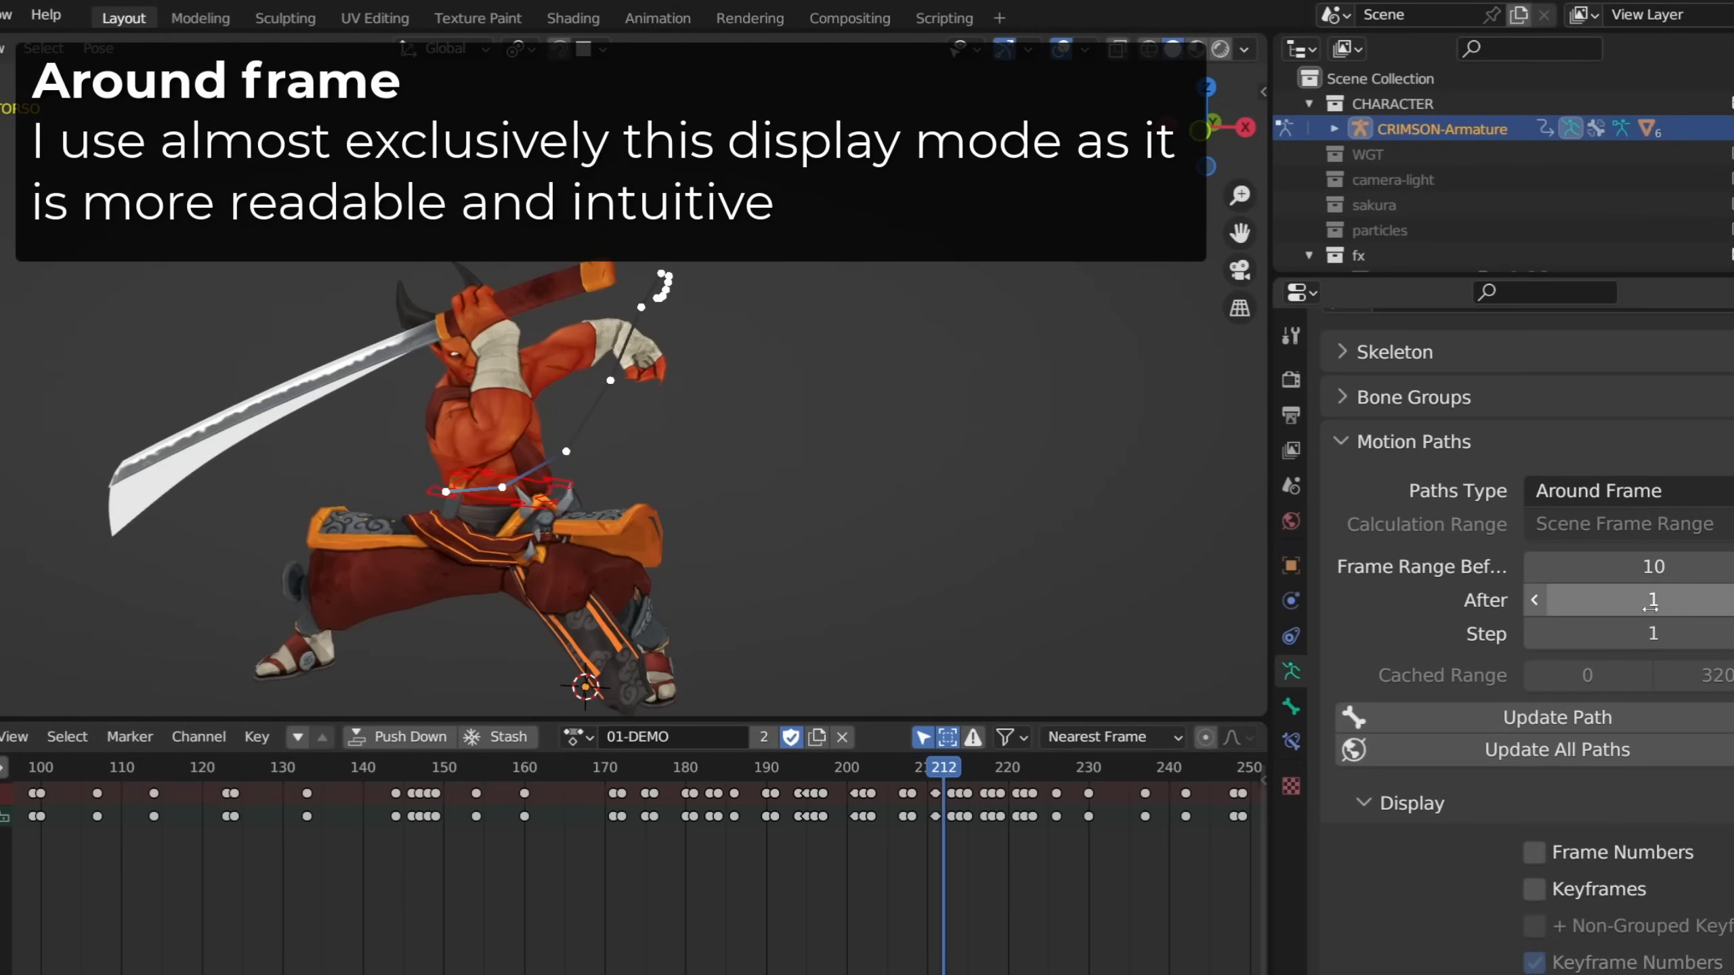
mouse_move(1652, 599)
mouse_down()
mouse_move(1686, 599)
mouse_move(1652, 599)
mouse_move(1672, 569)
mouse_move(1653, 569)
mouse_up()
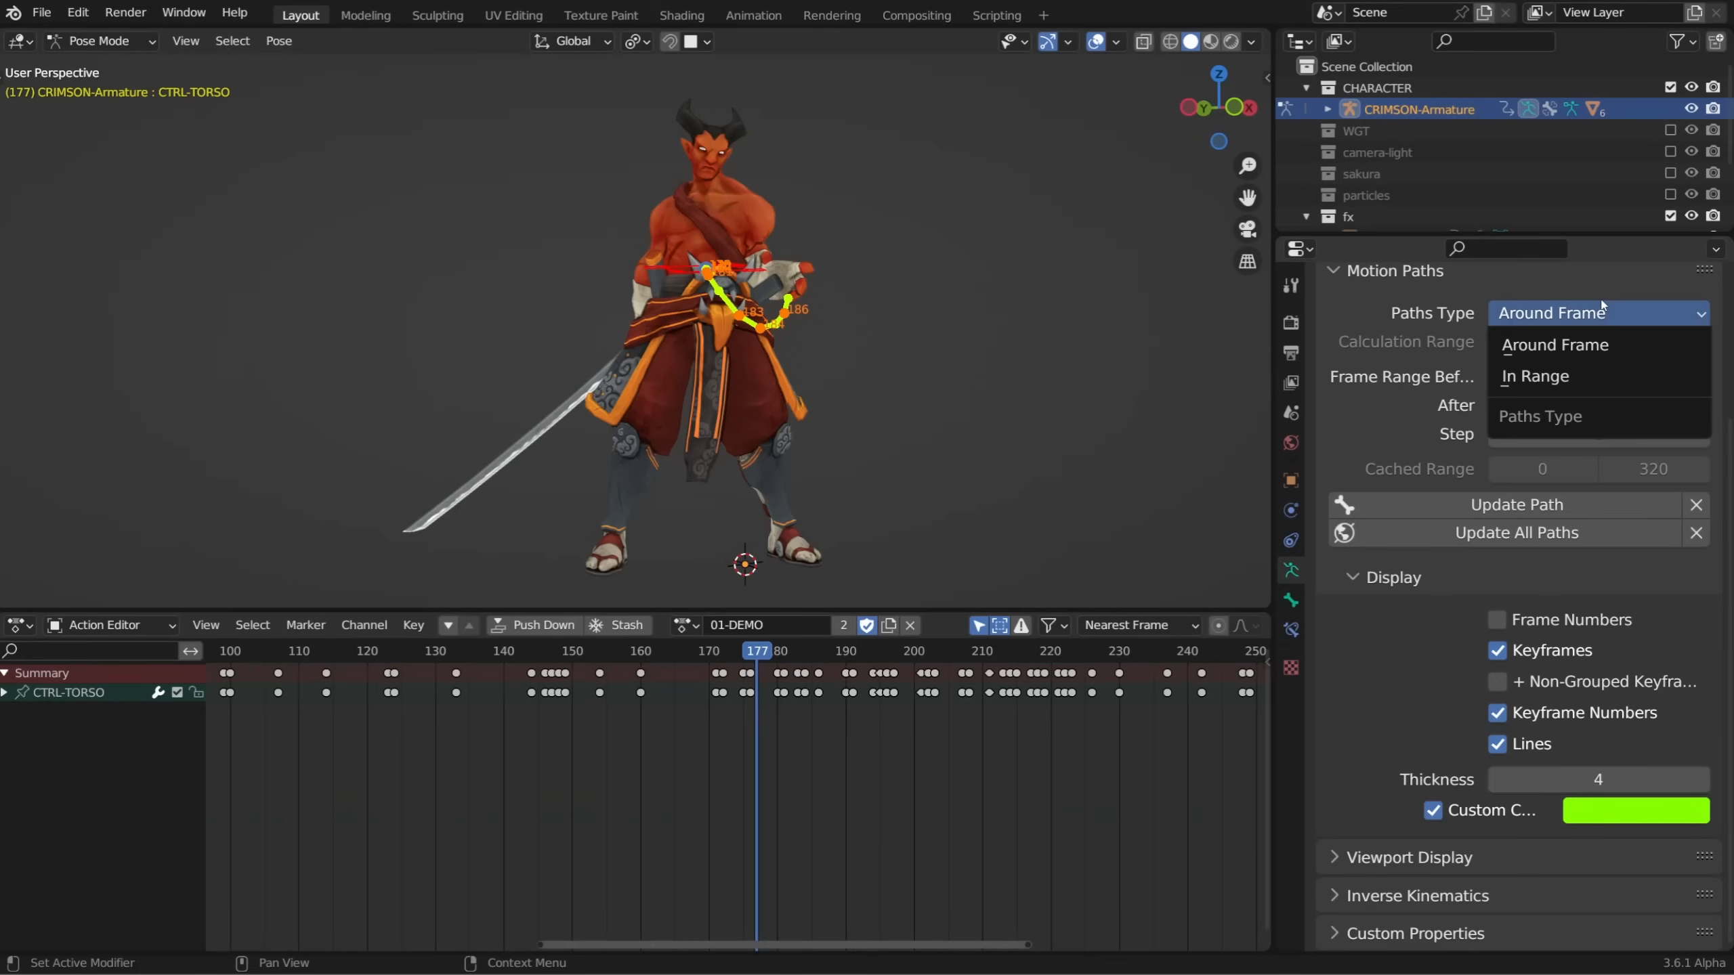
Choose Around Frame for the green CTRL-TORSO path and play the animation to watch it
click(1555, 344)
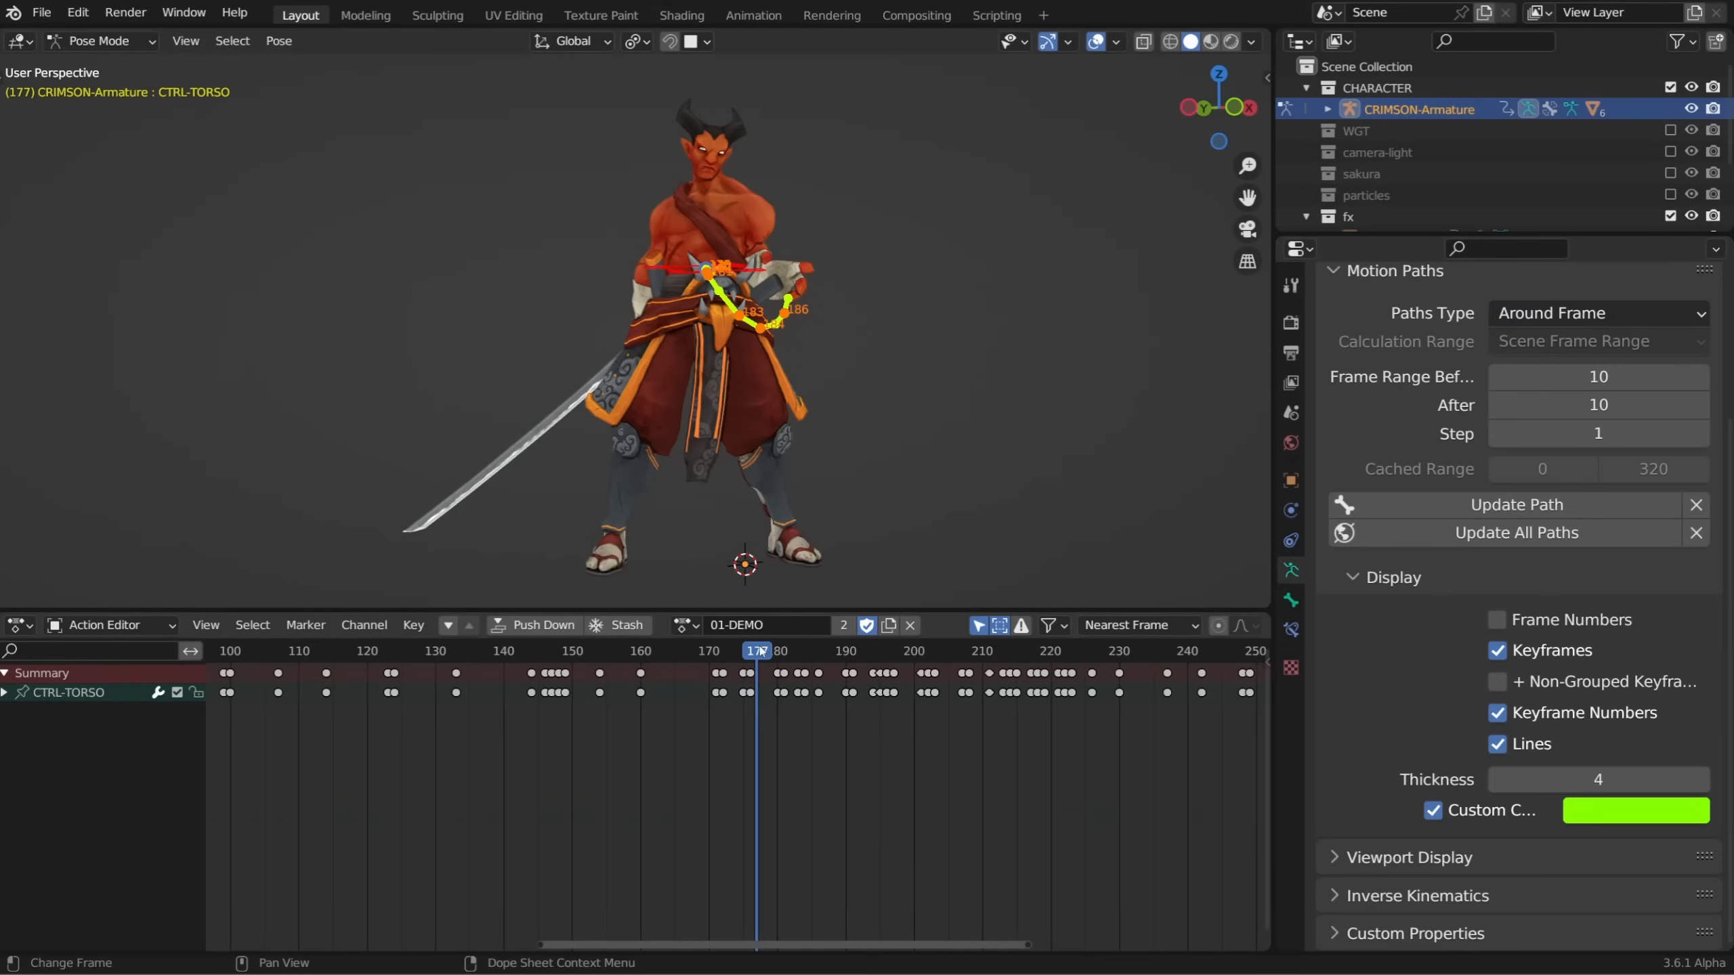
key(space)
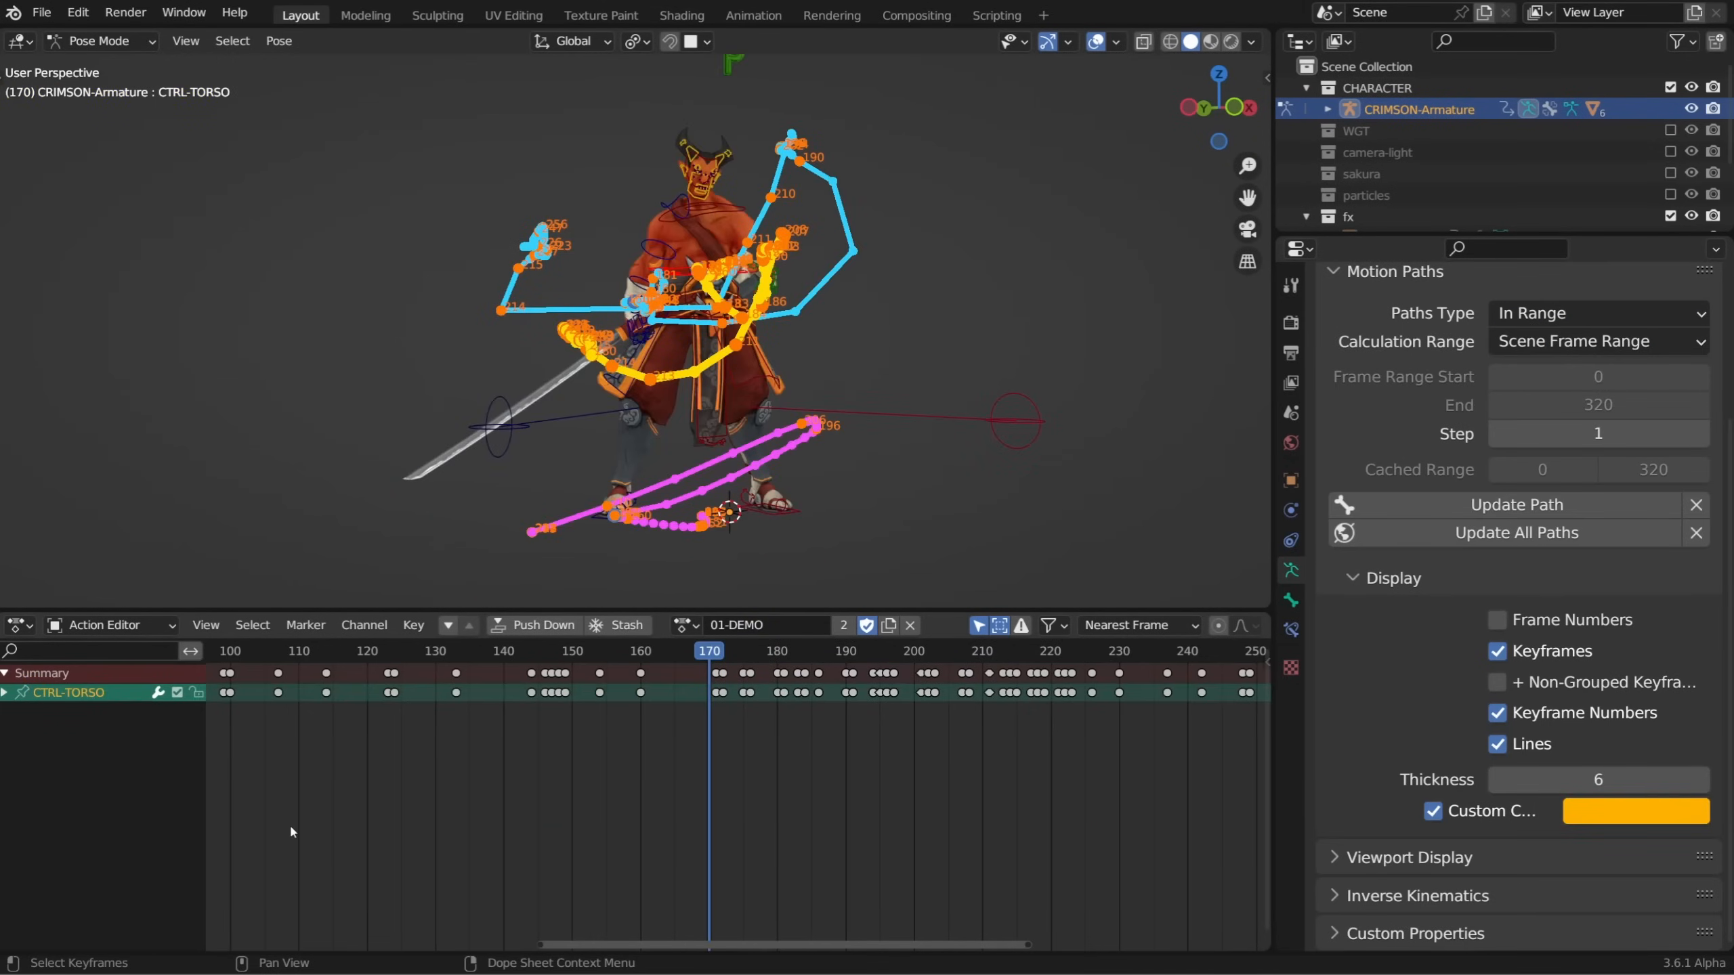
Preview the animation with In Range paths, switch the path type to Around Frame and scrub back towards frame 211
key(space)
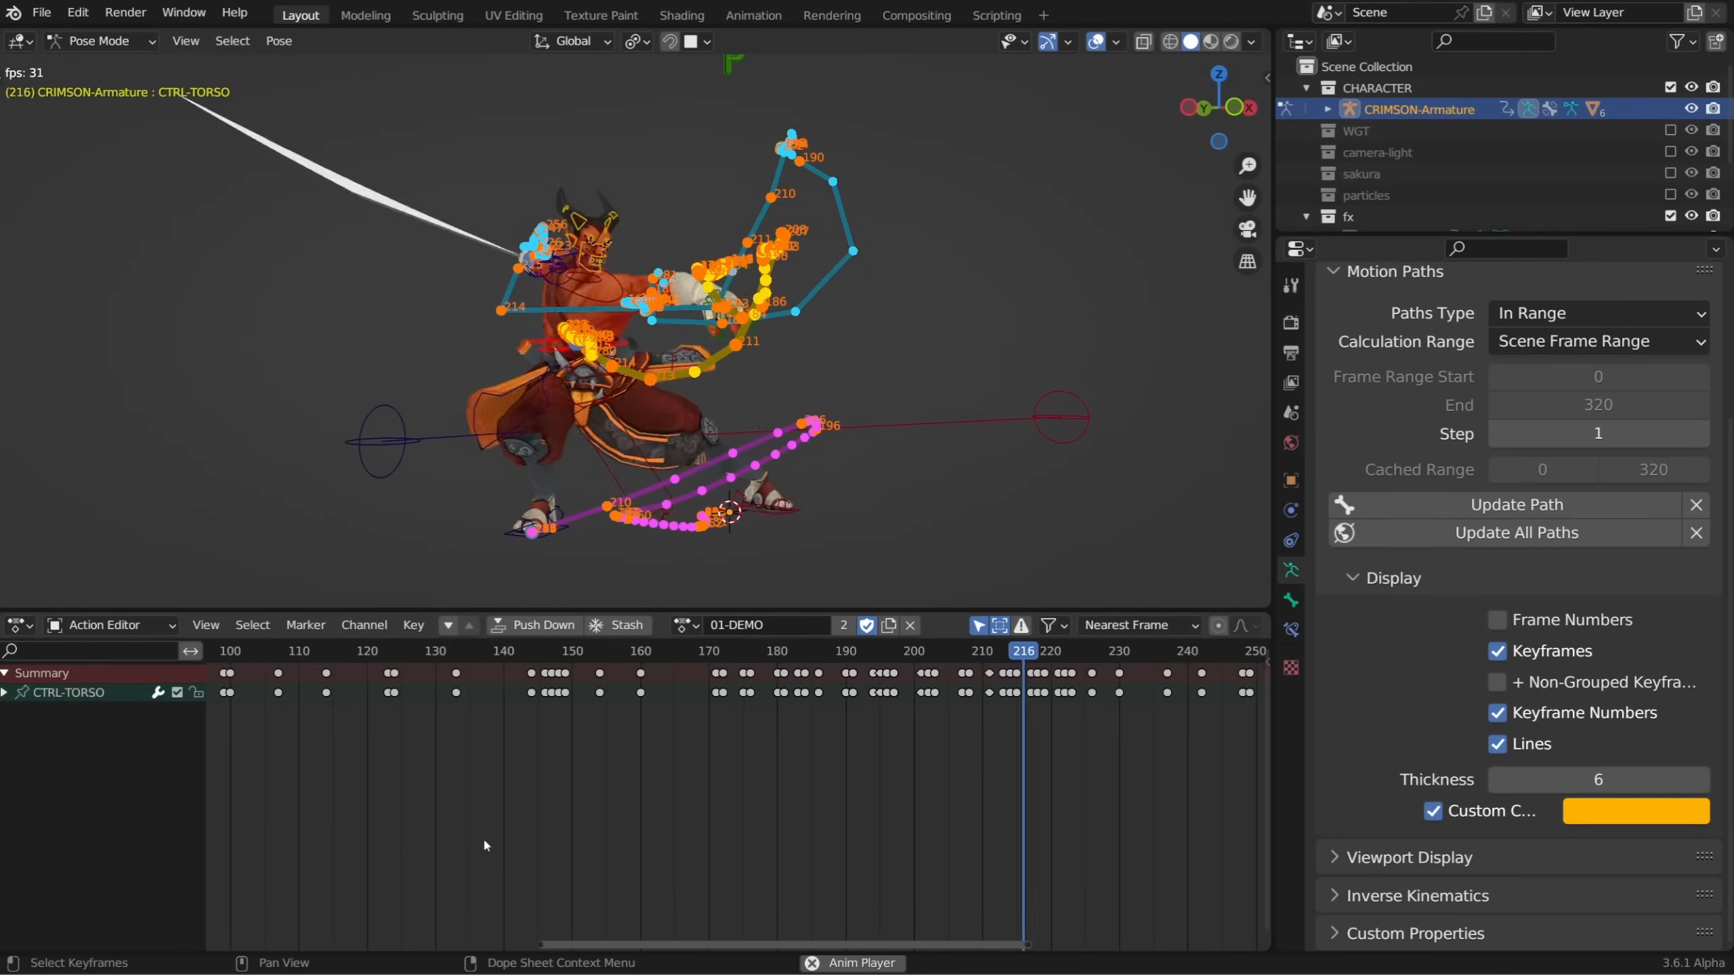
key(space)
click(1590, 314)
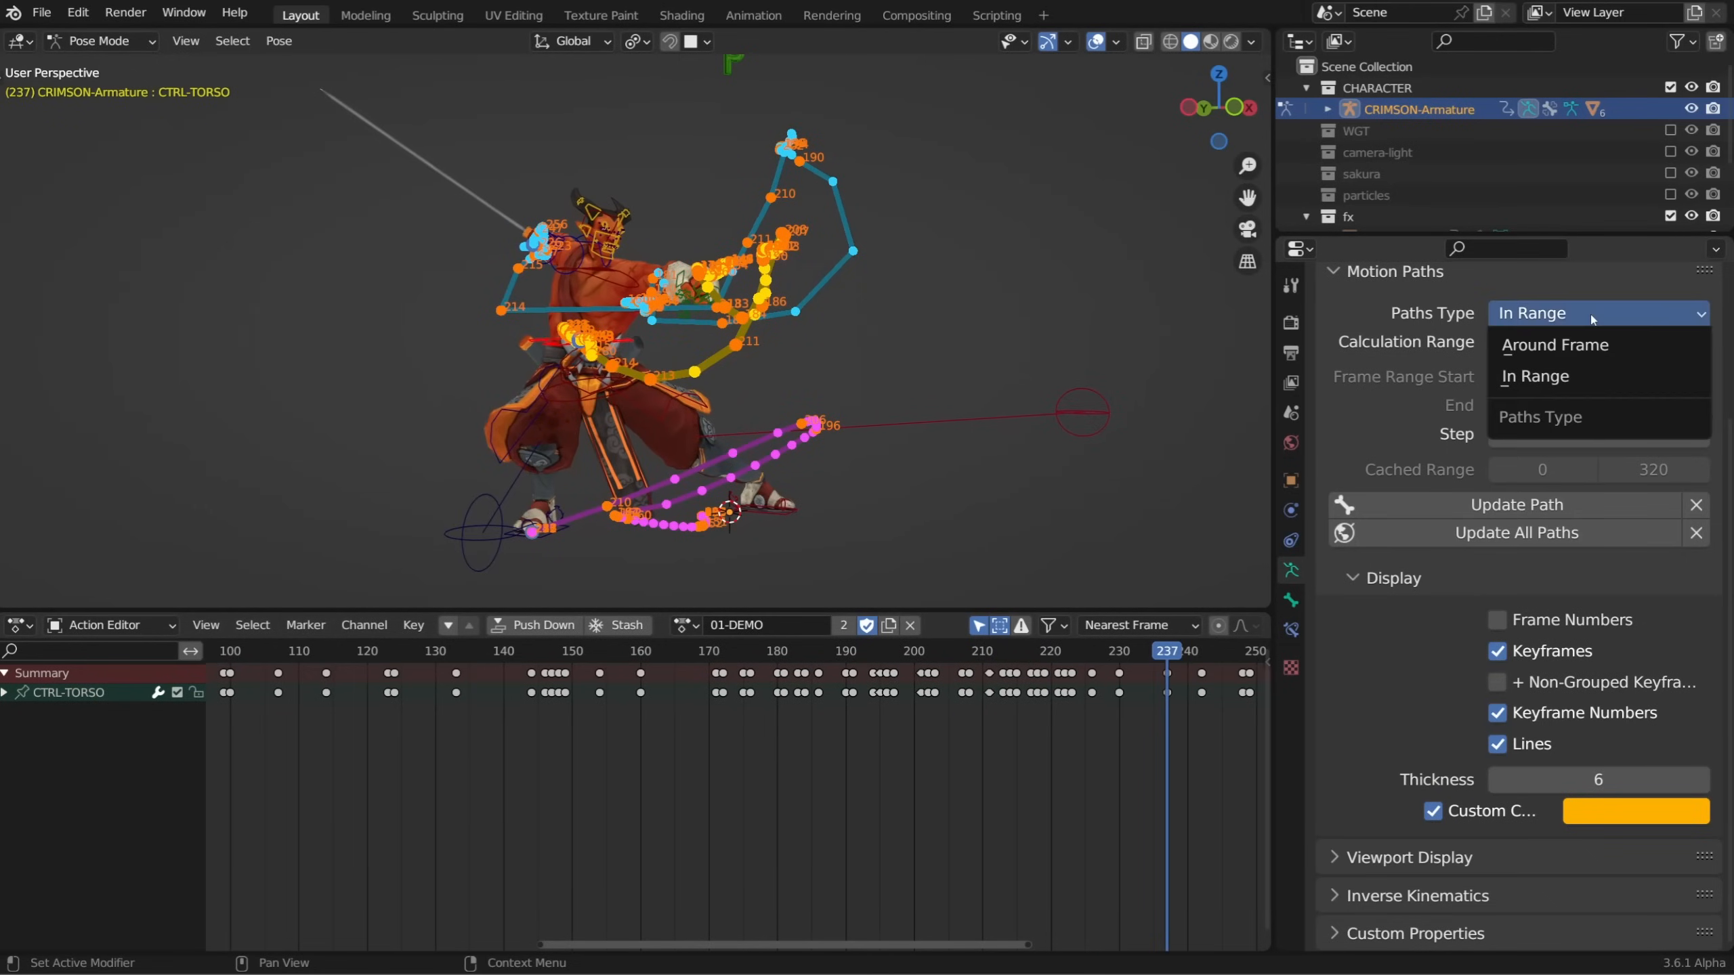
click(1555, 345)
drag(1163, 672, 1017, 676)
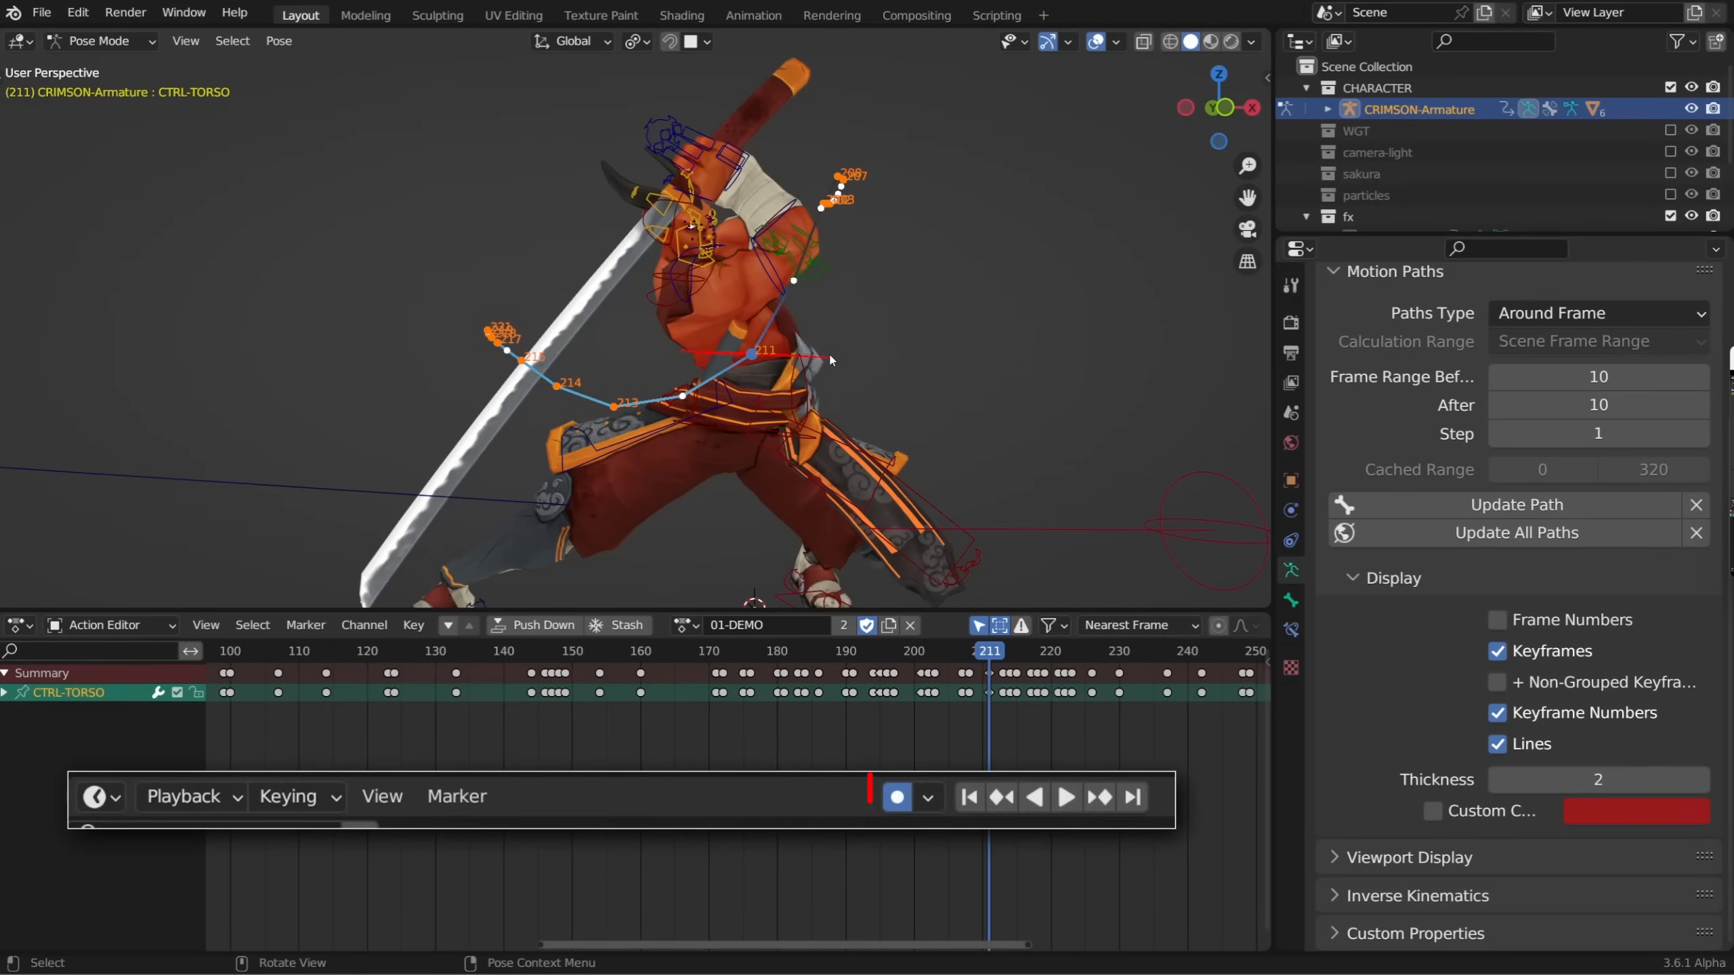
Try moving the CTRL-TORSO bone in the viewport at frame 211 with auto keying on, and undo the move
key(g)
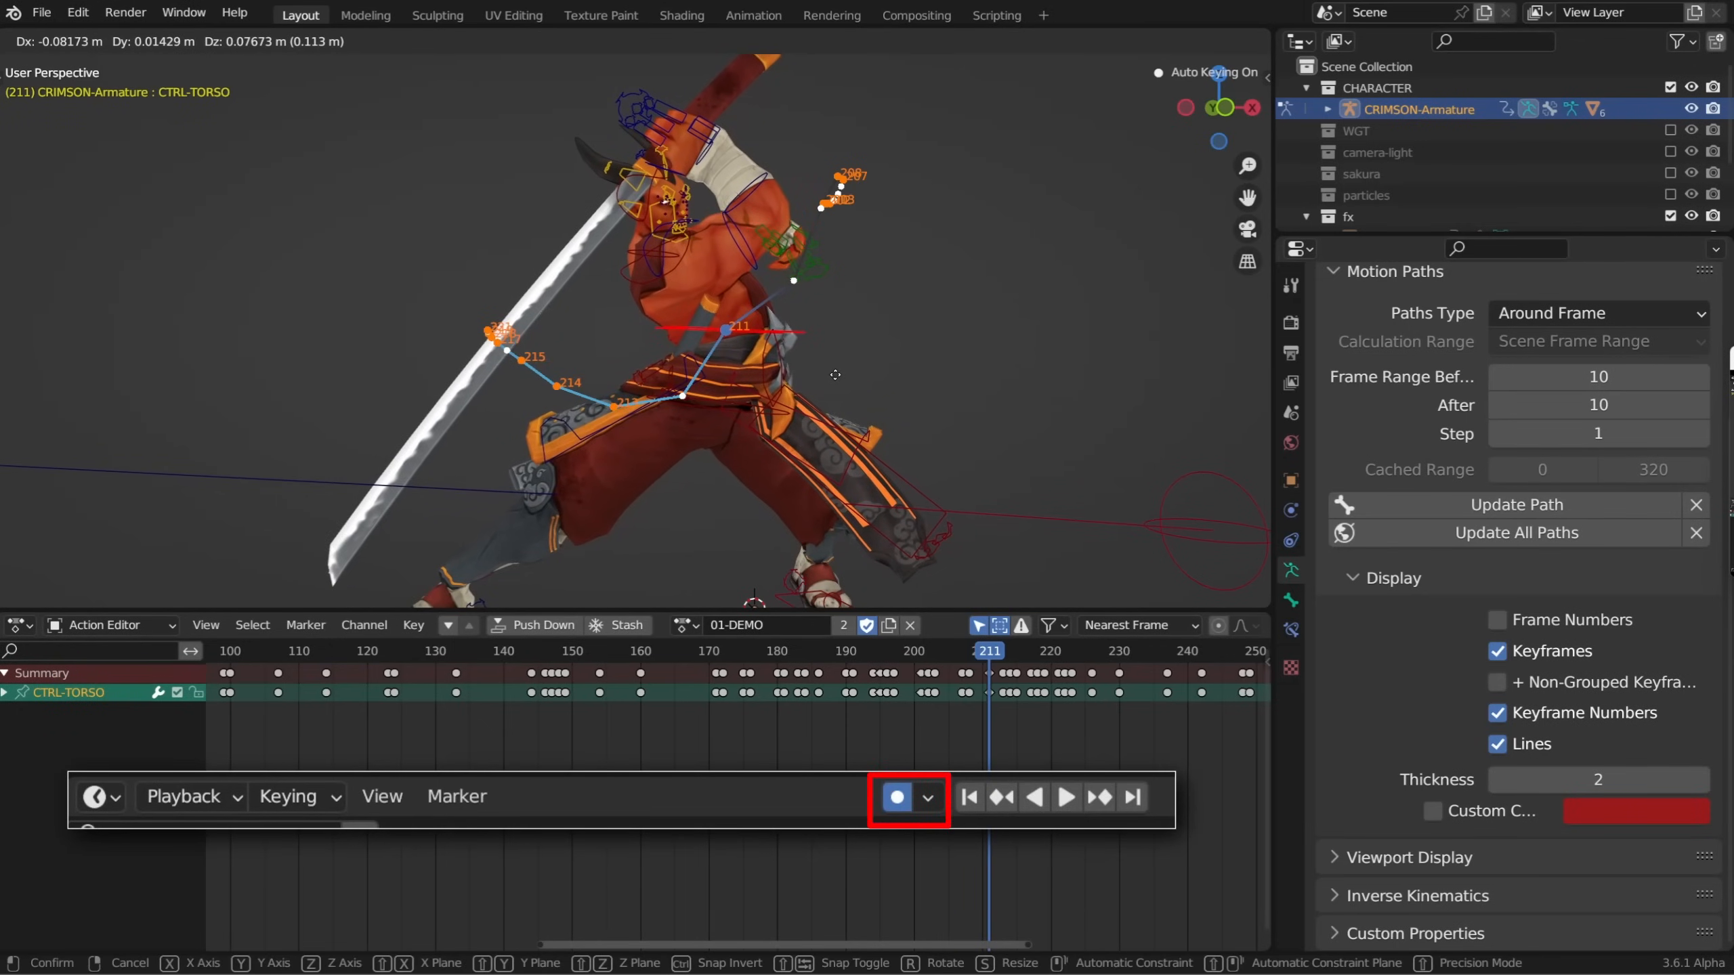
click(869, 408)
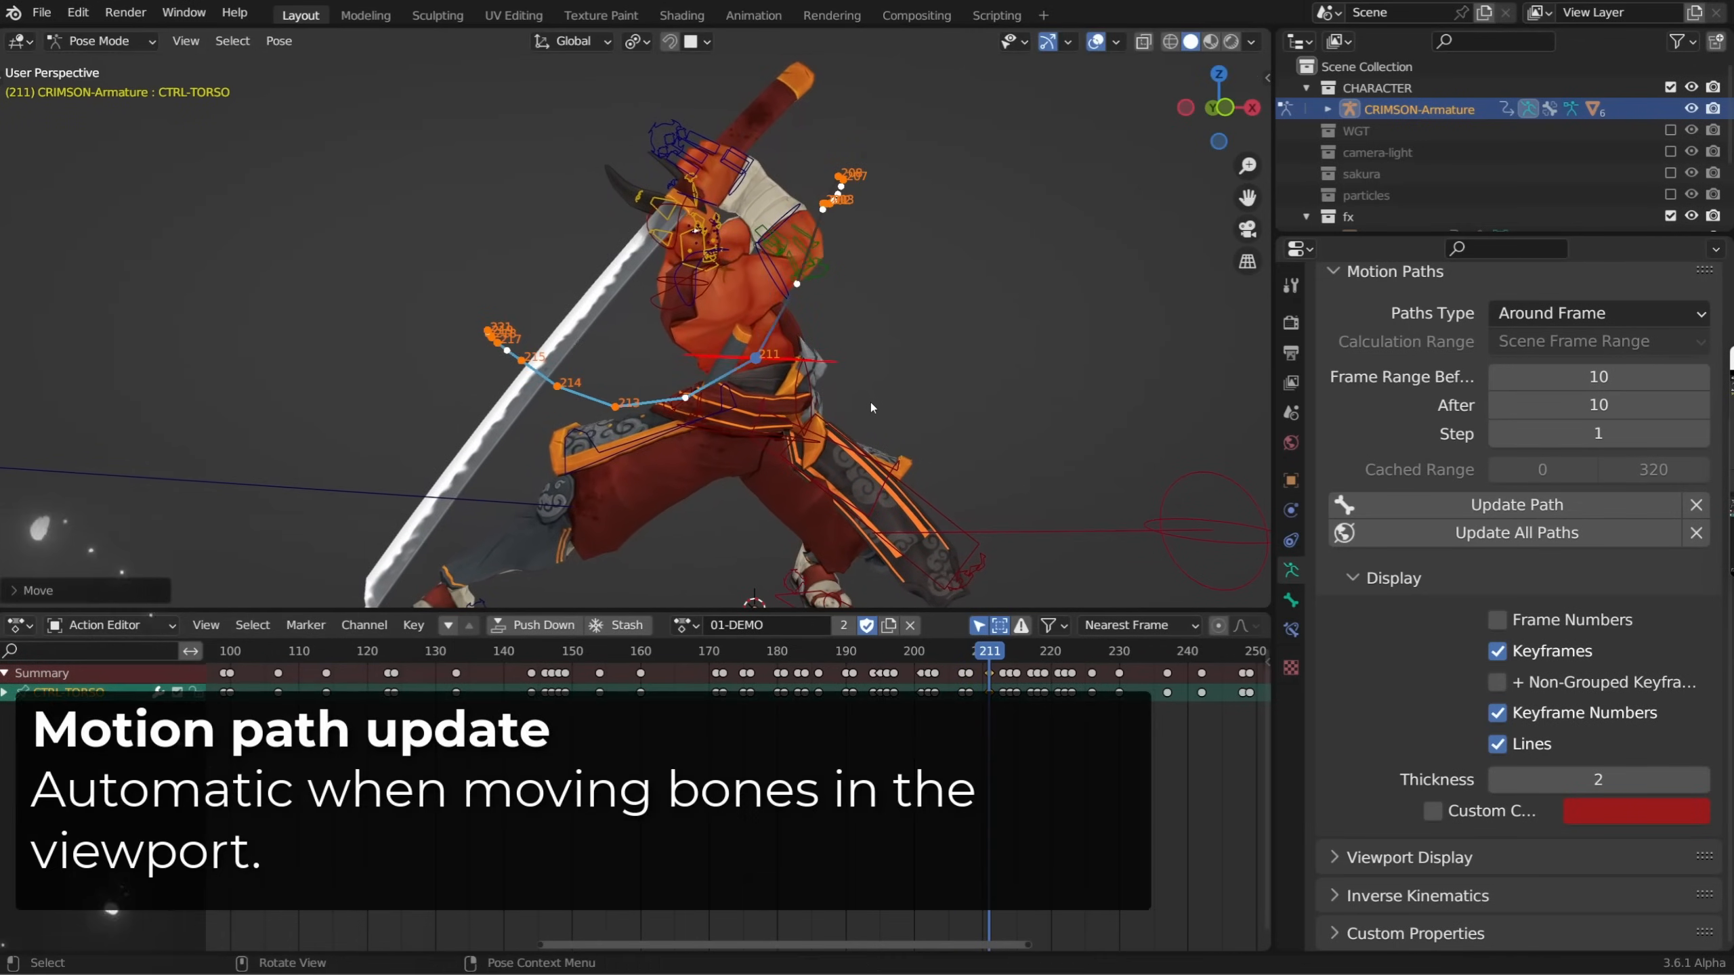
key(ctrl+z)
key(ctrl+z)
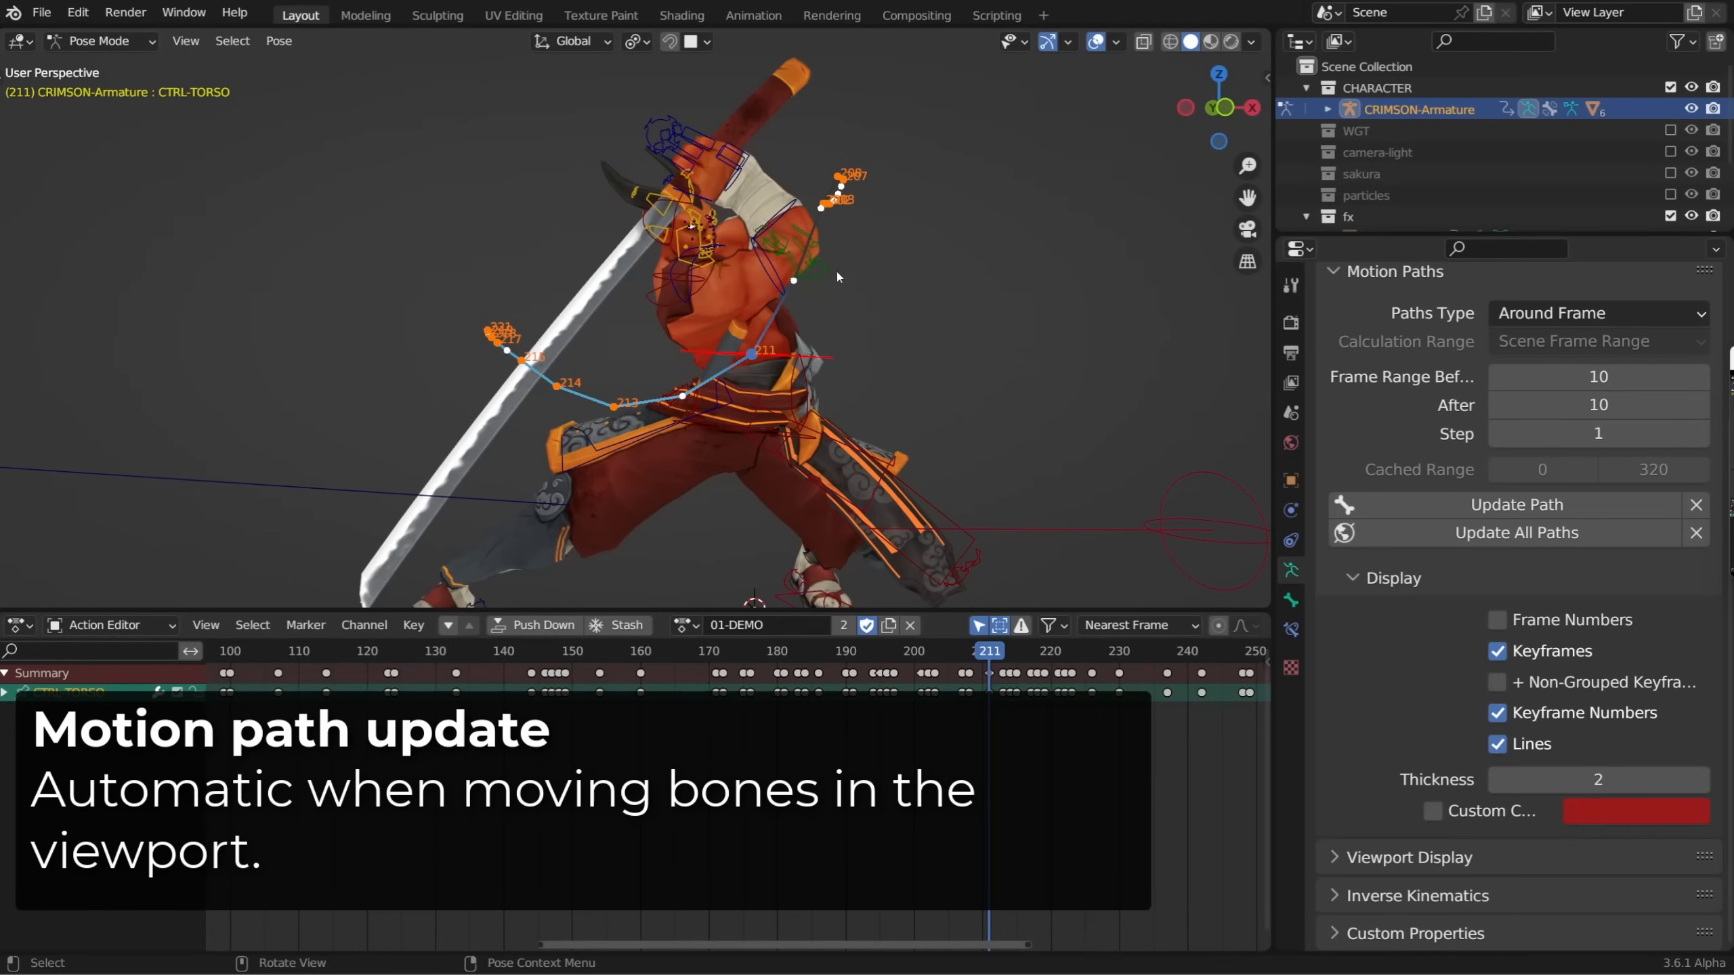
Shift CTRL-TORSO's Z Location keyframe near frame 211 vertically in the Graph Editor and update the bone's motion path
key(ctrl+Tab)
key(g)
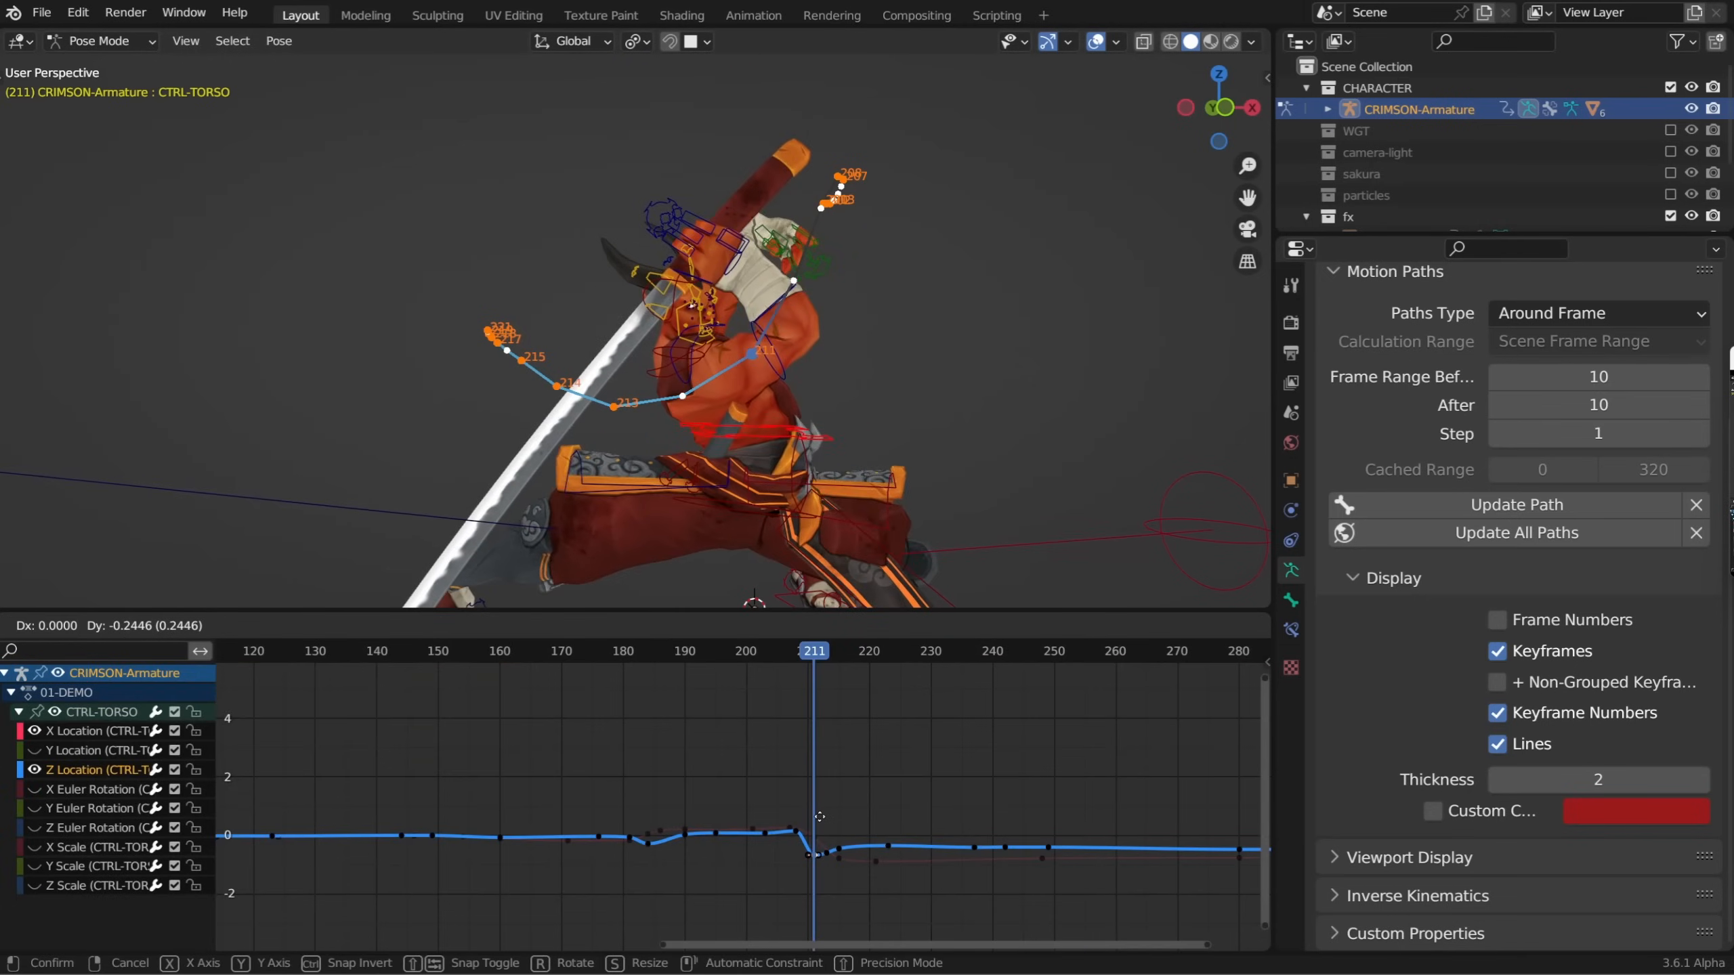
click(820, 810)
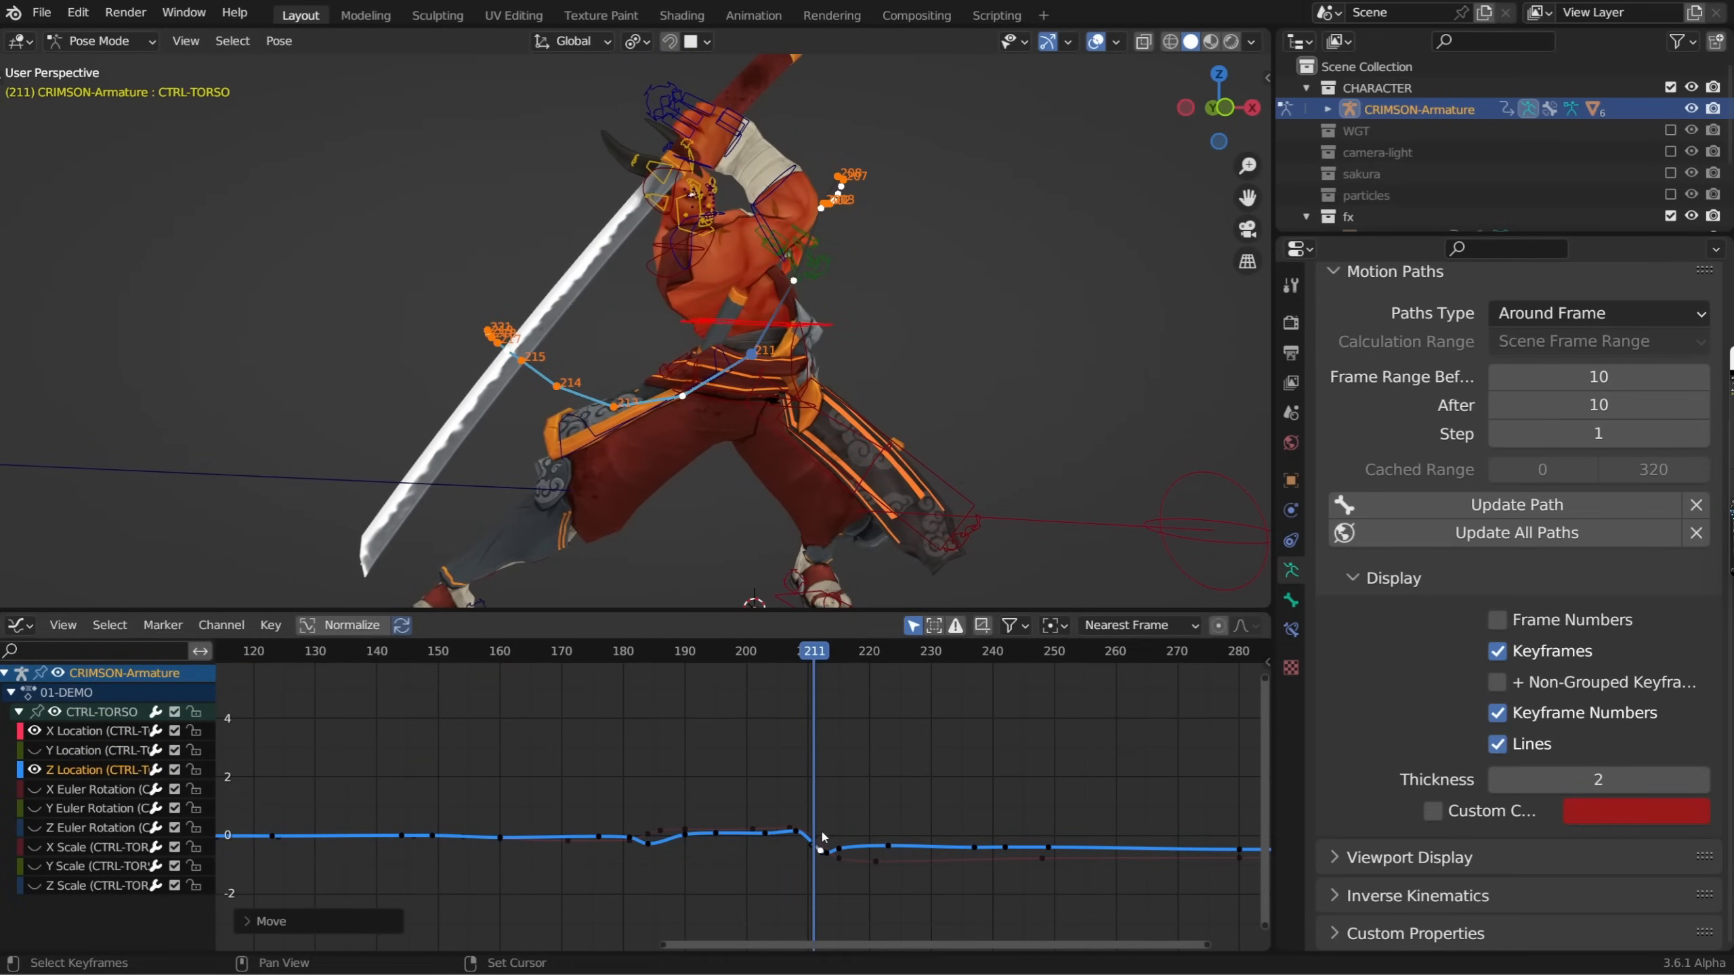
click(1456, 508)
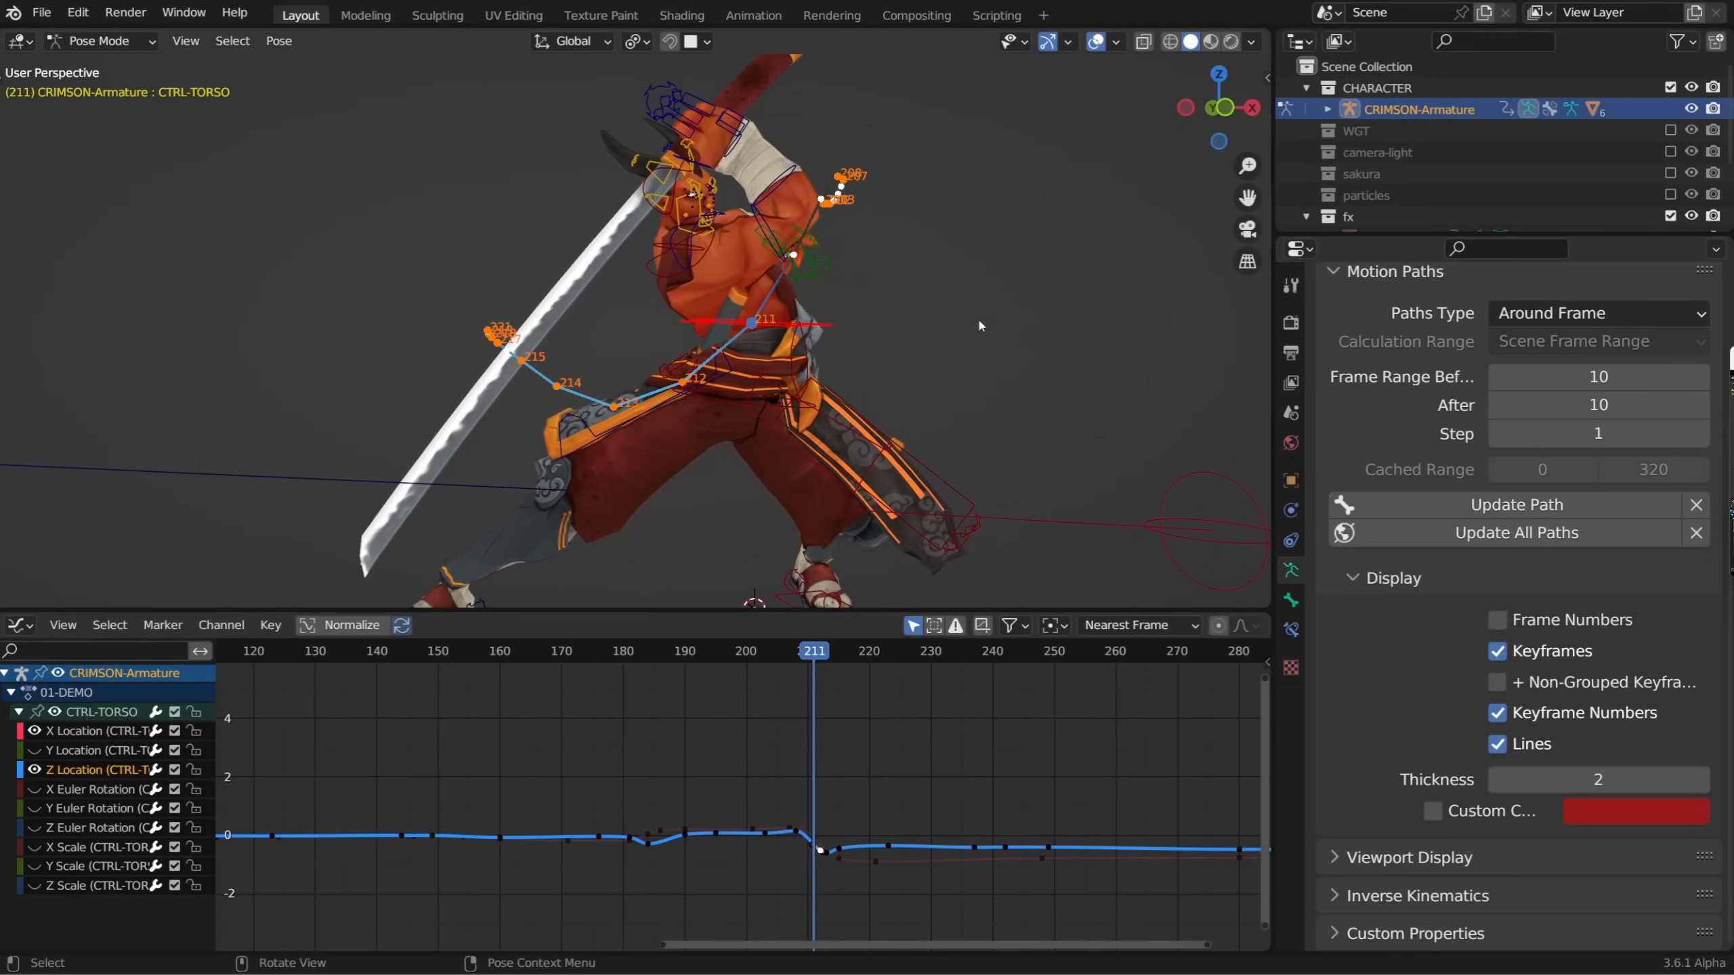
Update all motion paths from the quick favorites, and raise the Z Location keyframe near frame 211 slightly
key(q)
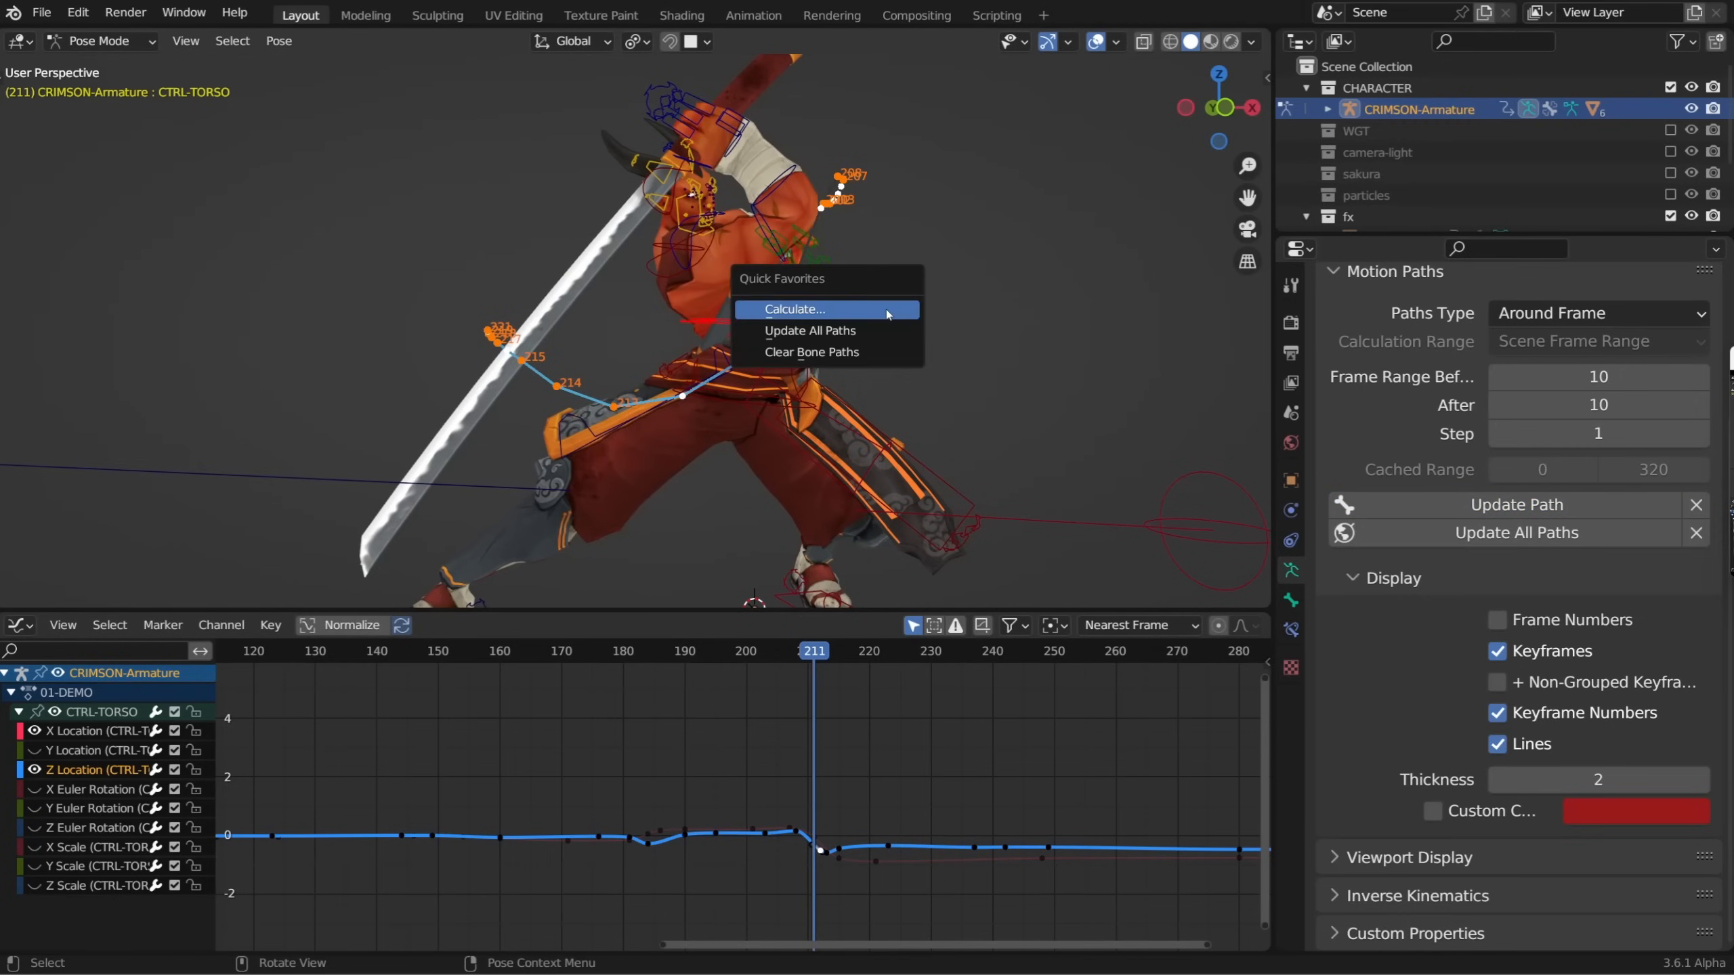
click(830, 331)
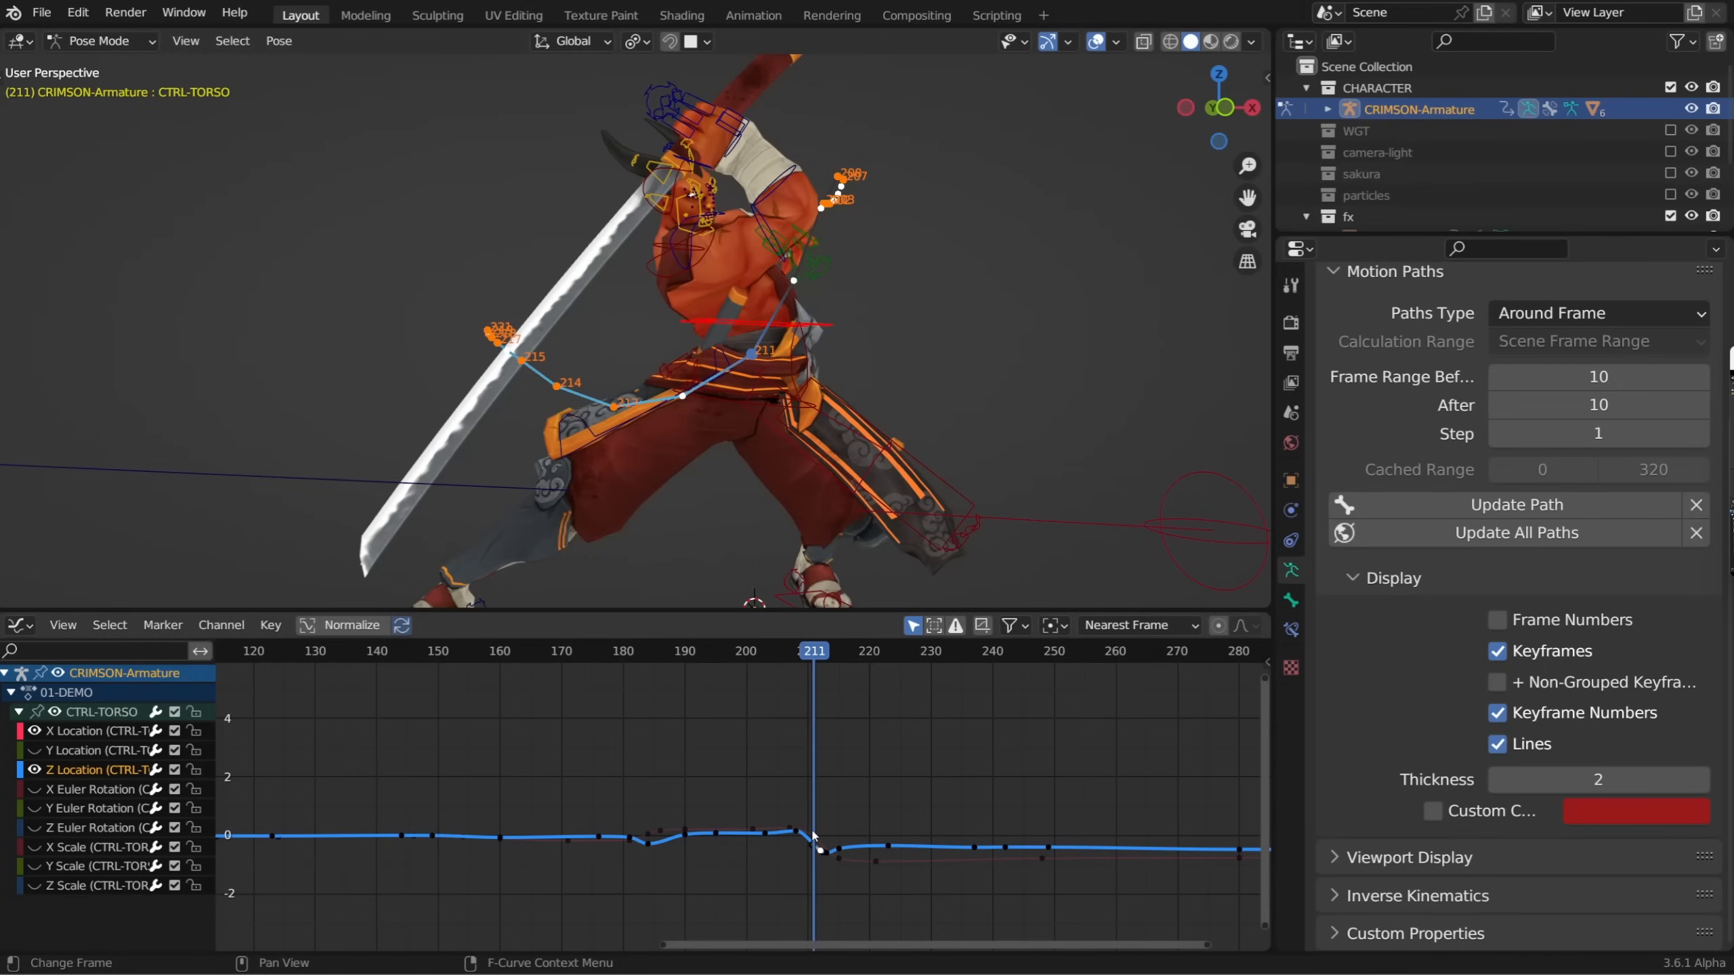
drag(810, 835, 819, 826)
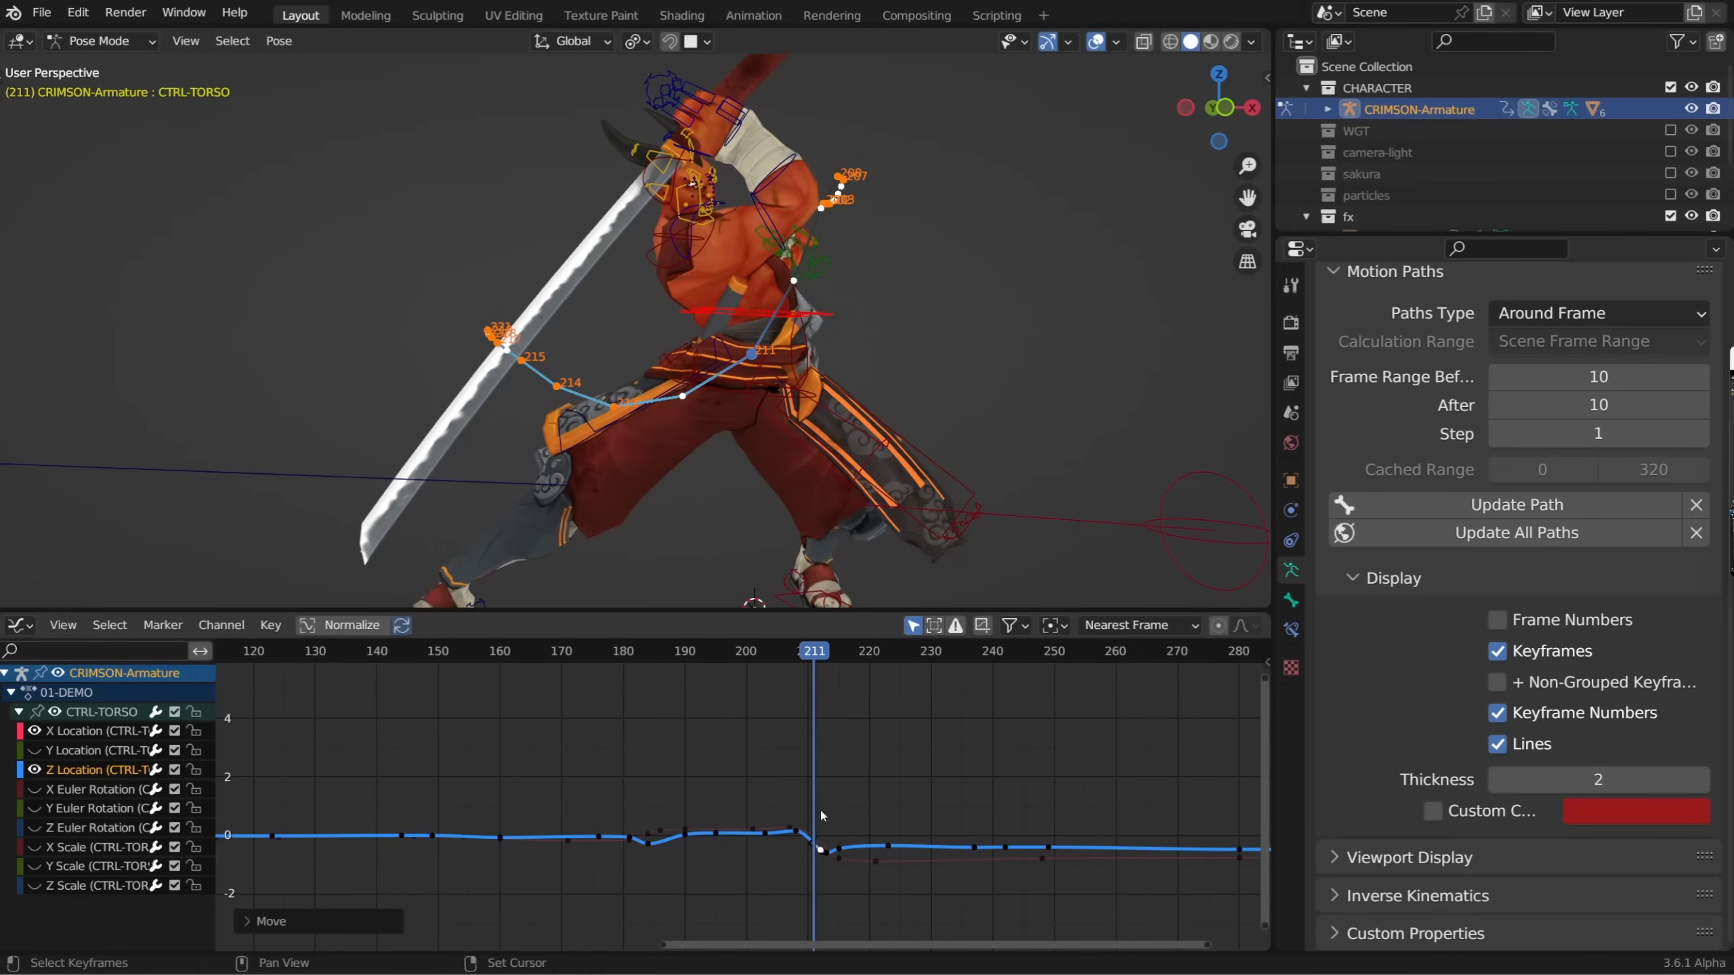
Try rotating the CTR-FINGERS-ROT.L bone at frame 211 to trigger a path update, and undo the rotation
click(817, 264)
key(r)
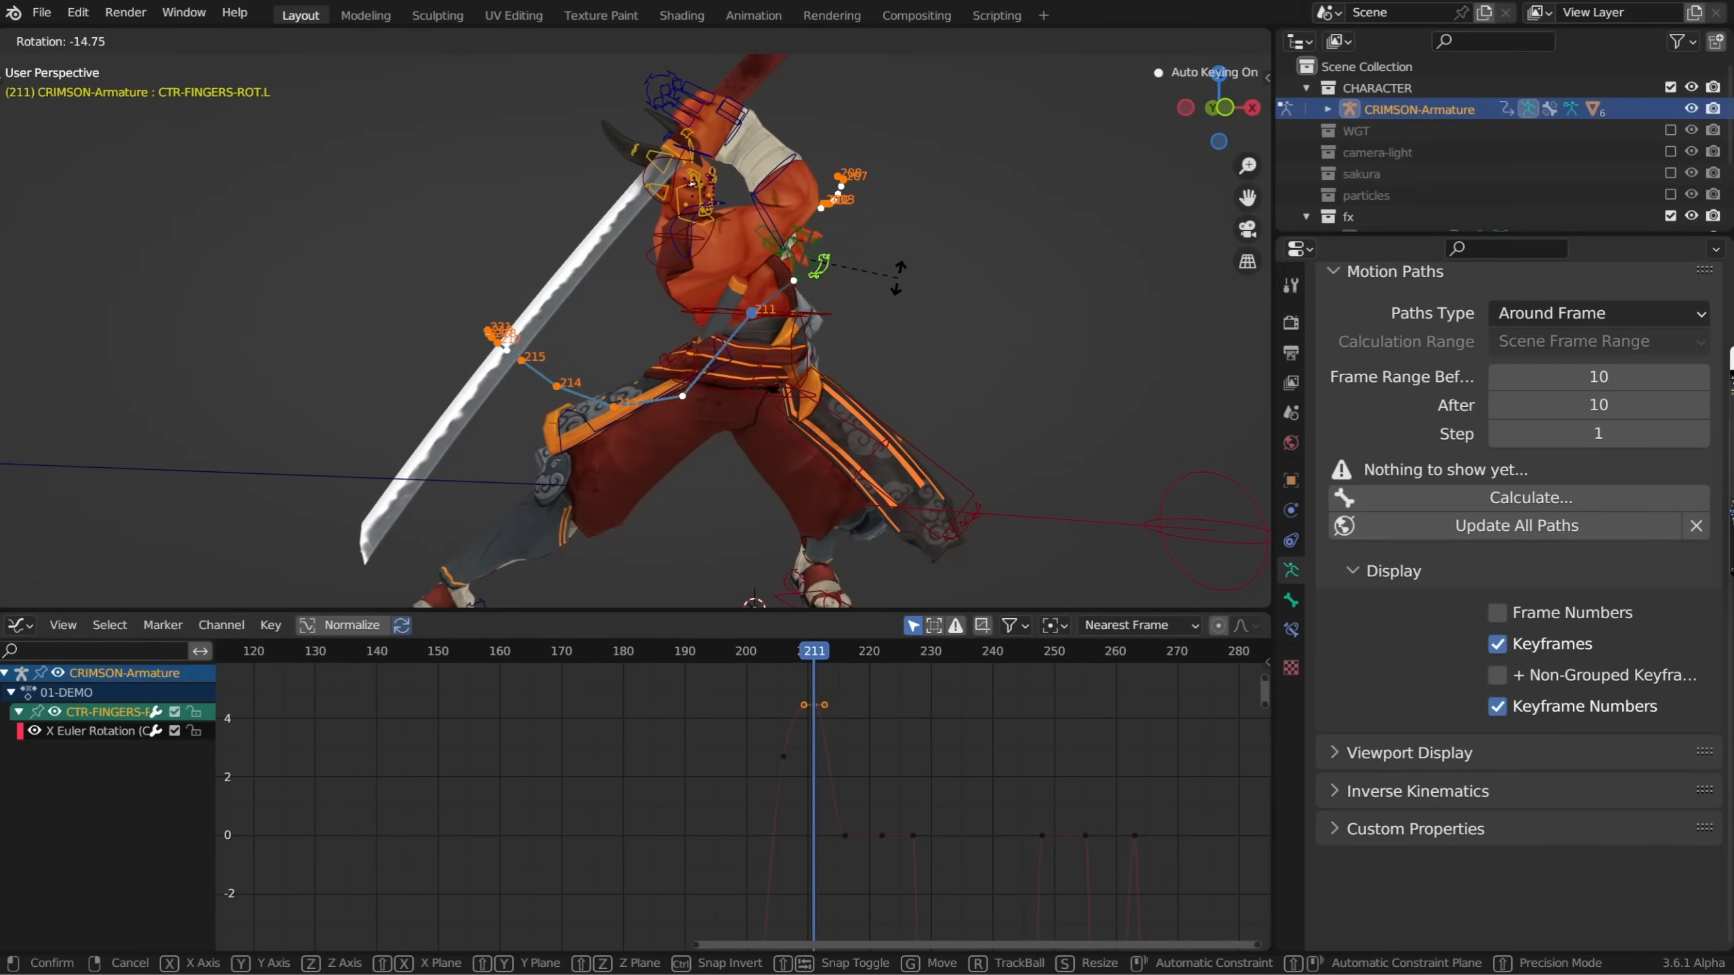
click(898, 280)
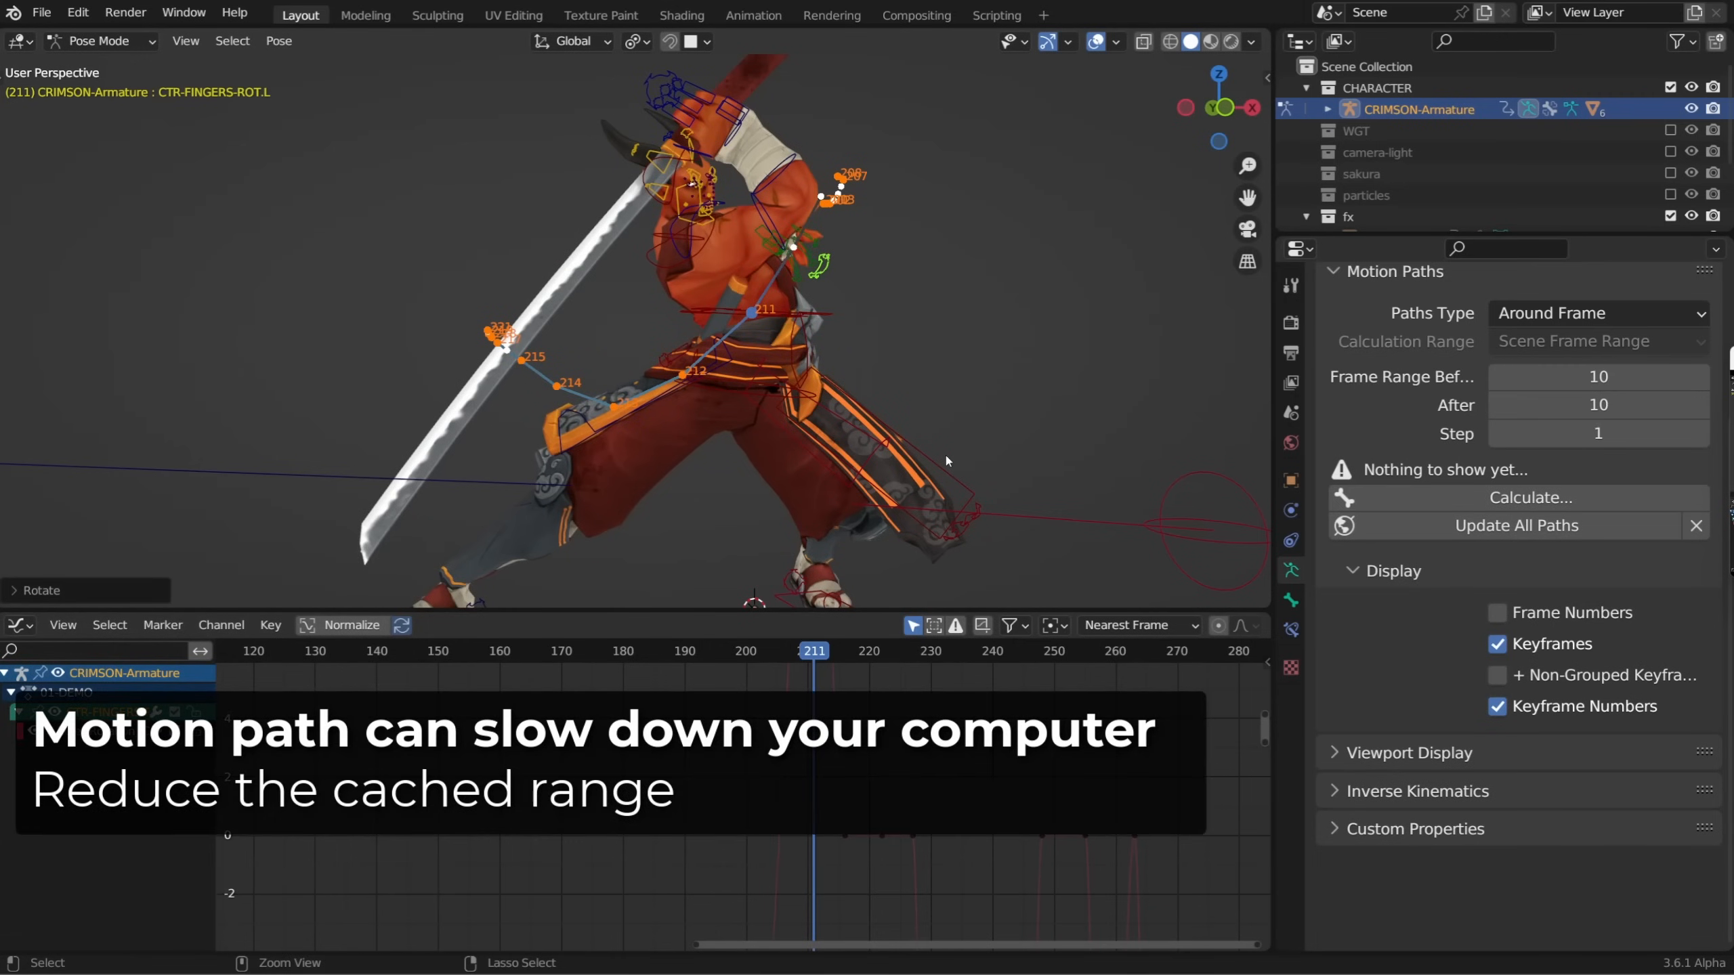
key(ctrl+z)
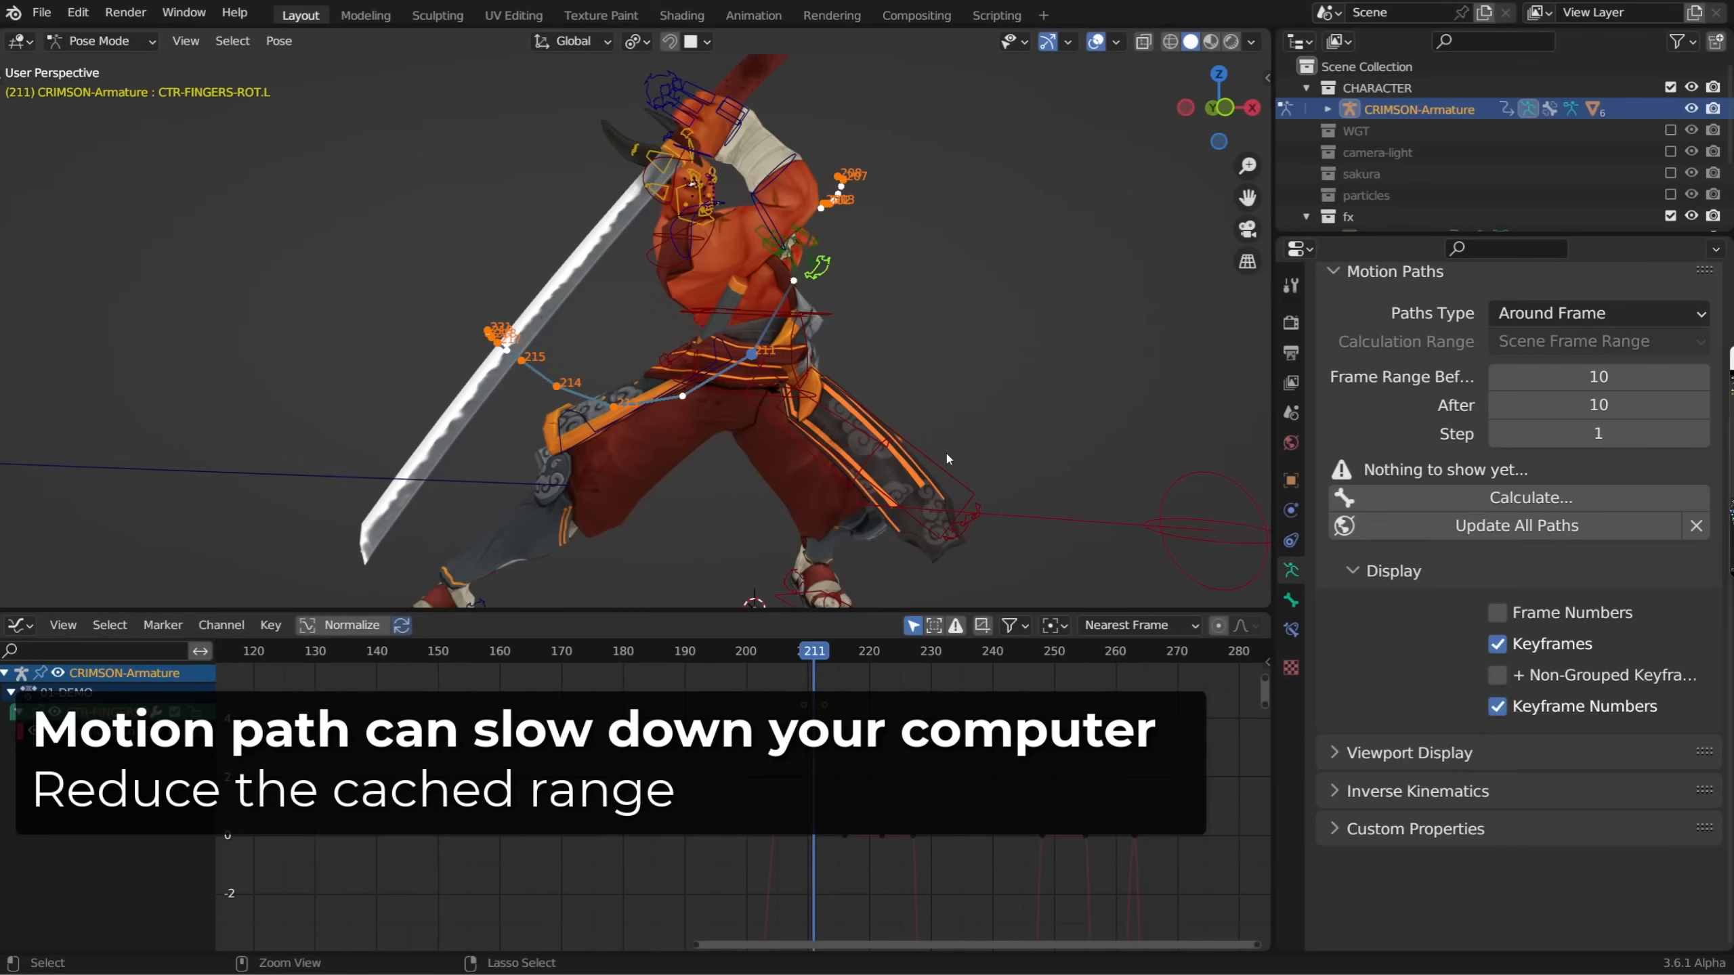
click(758, 313)
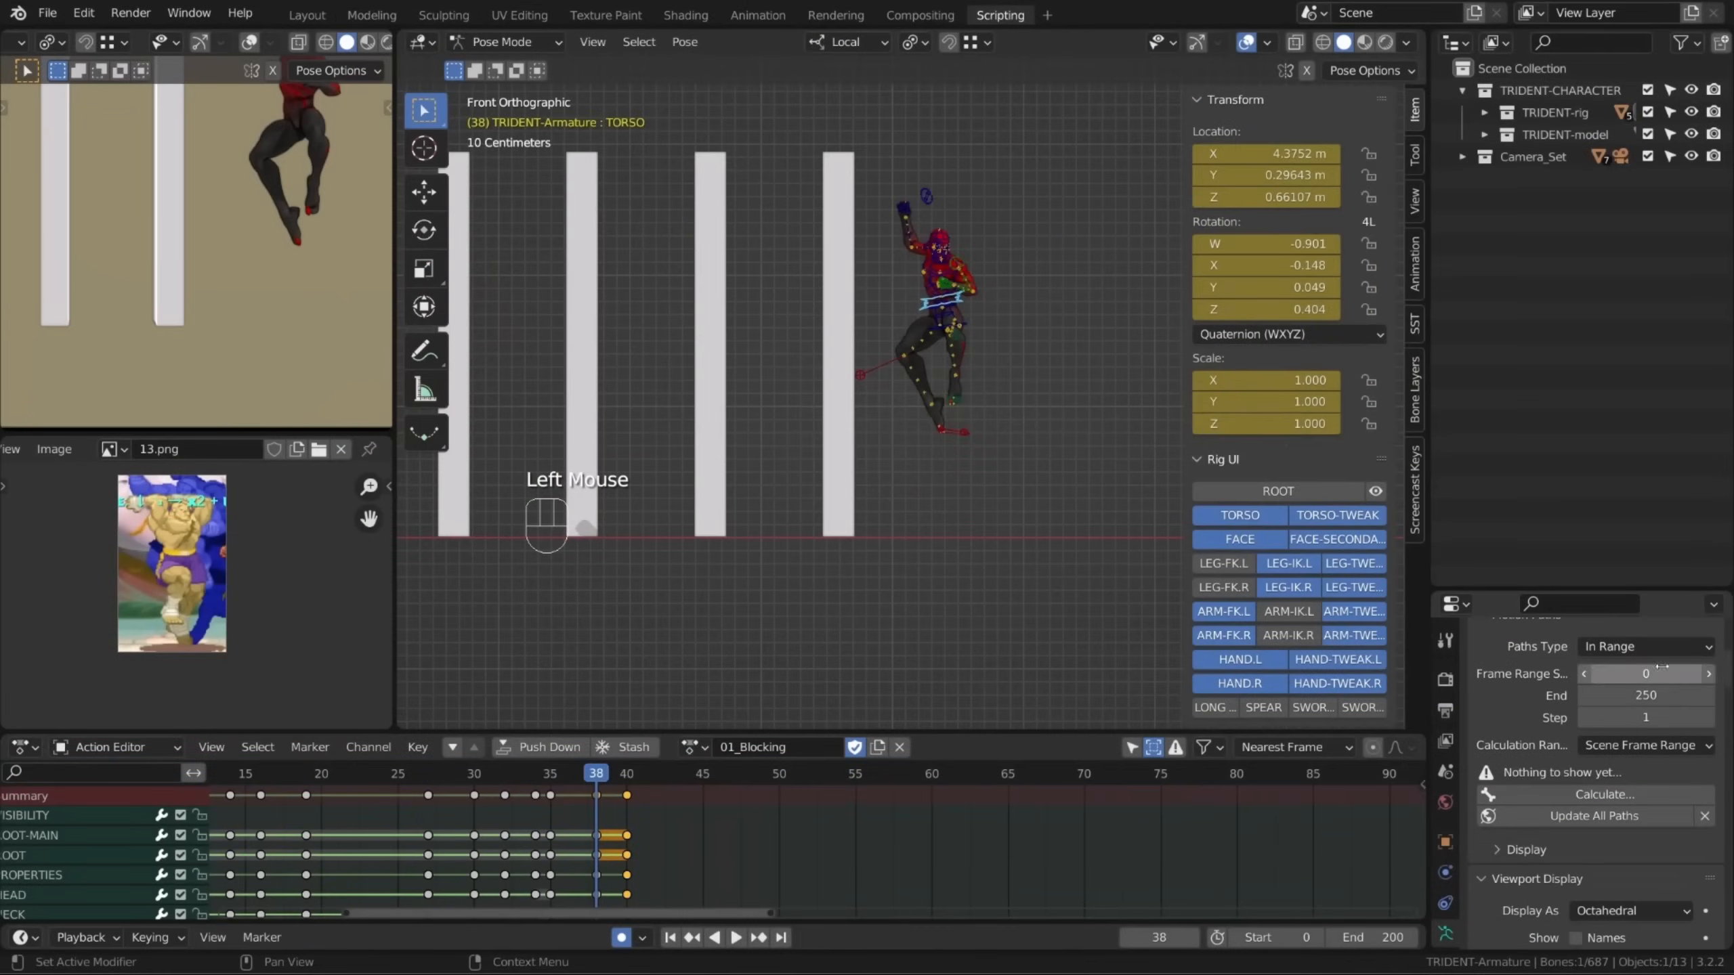
Clear the existing bone paths in the Trident scene and calculate the TORSO bone's path with In Range display
click(1707, 818)
key(q)
click(948, 551)
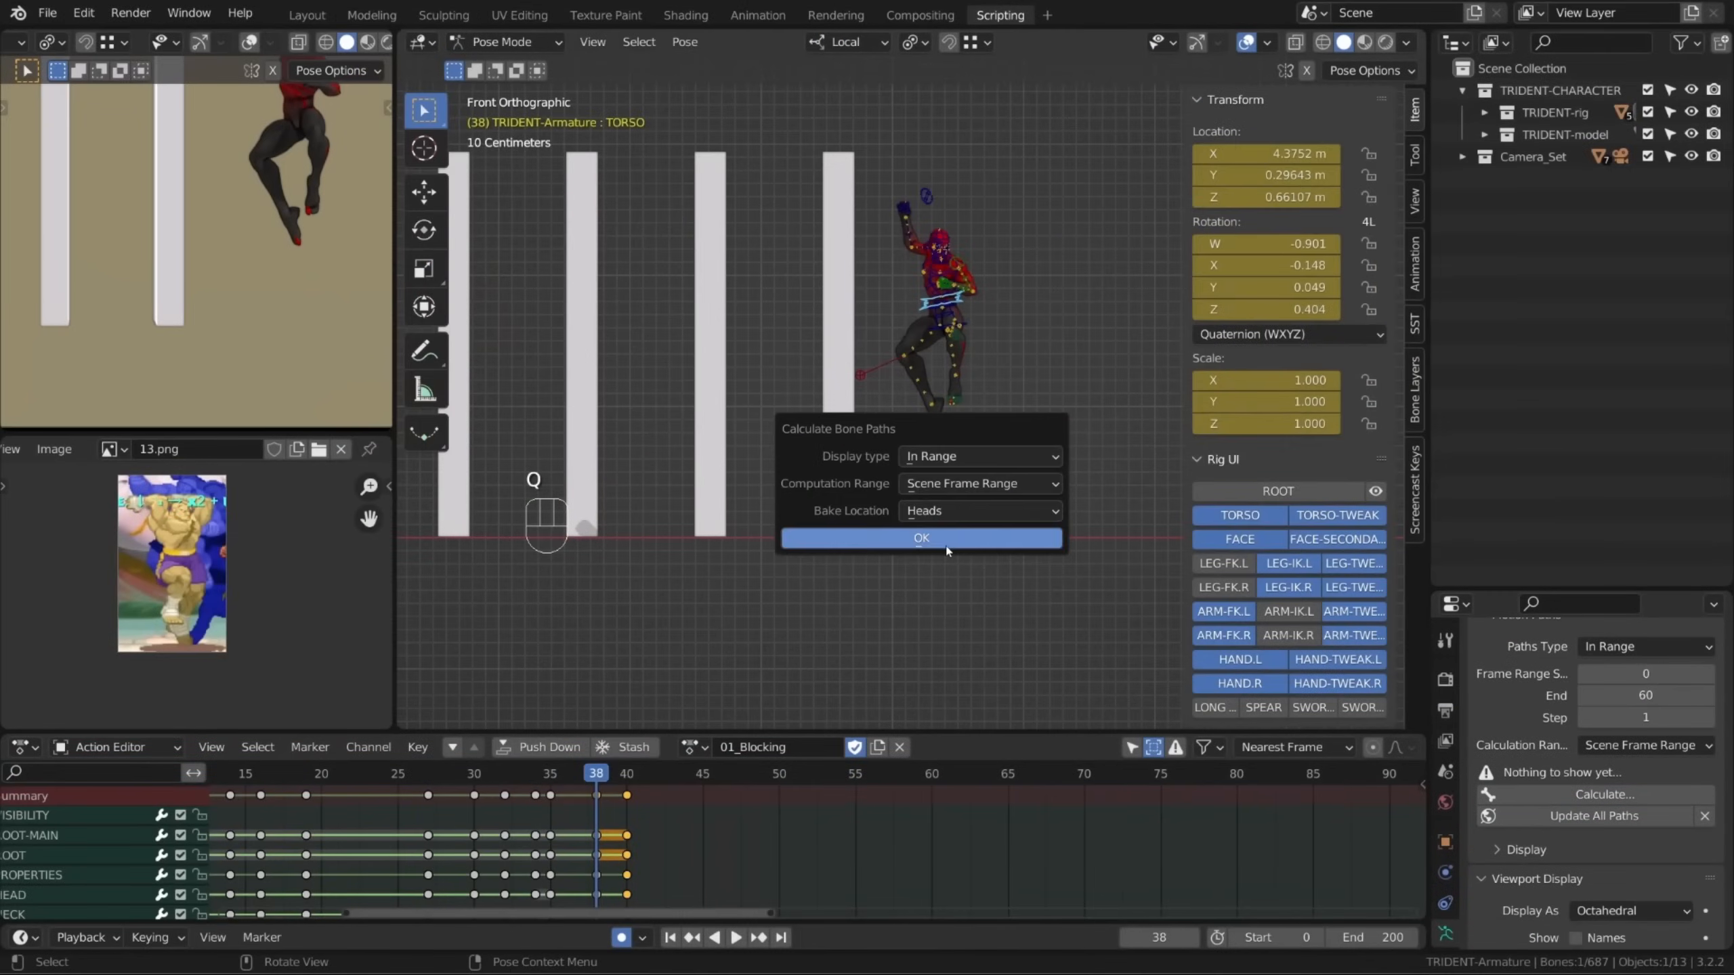
click(981, 560)
click(959, 485)
click(958, 507)
click(904, 540)
Scrub through the blocking keyframes to examine the arc of the calculated path
drag(539, 779, 607, 783)
scroll(854, 478, up, 2)
drag(628, 784, 640, 783)
scroll(785, 376, down, 5)
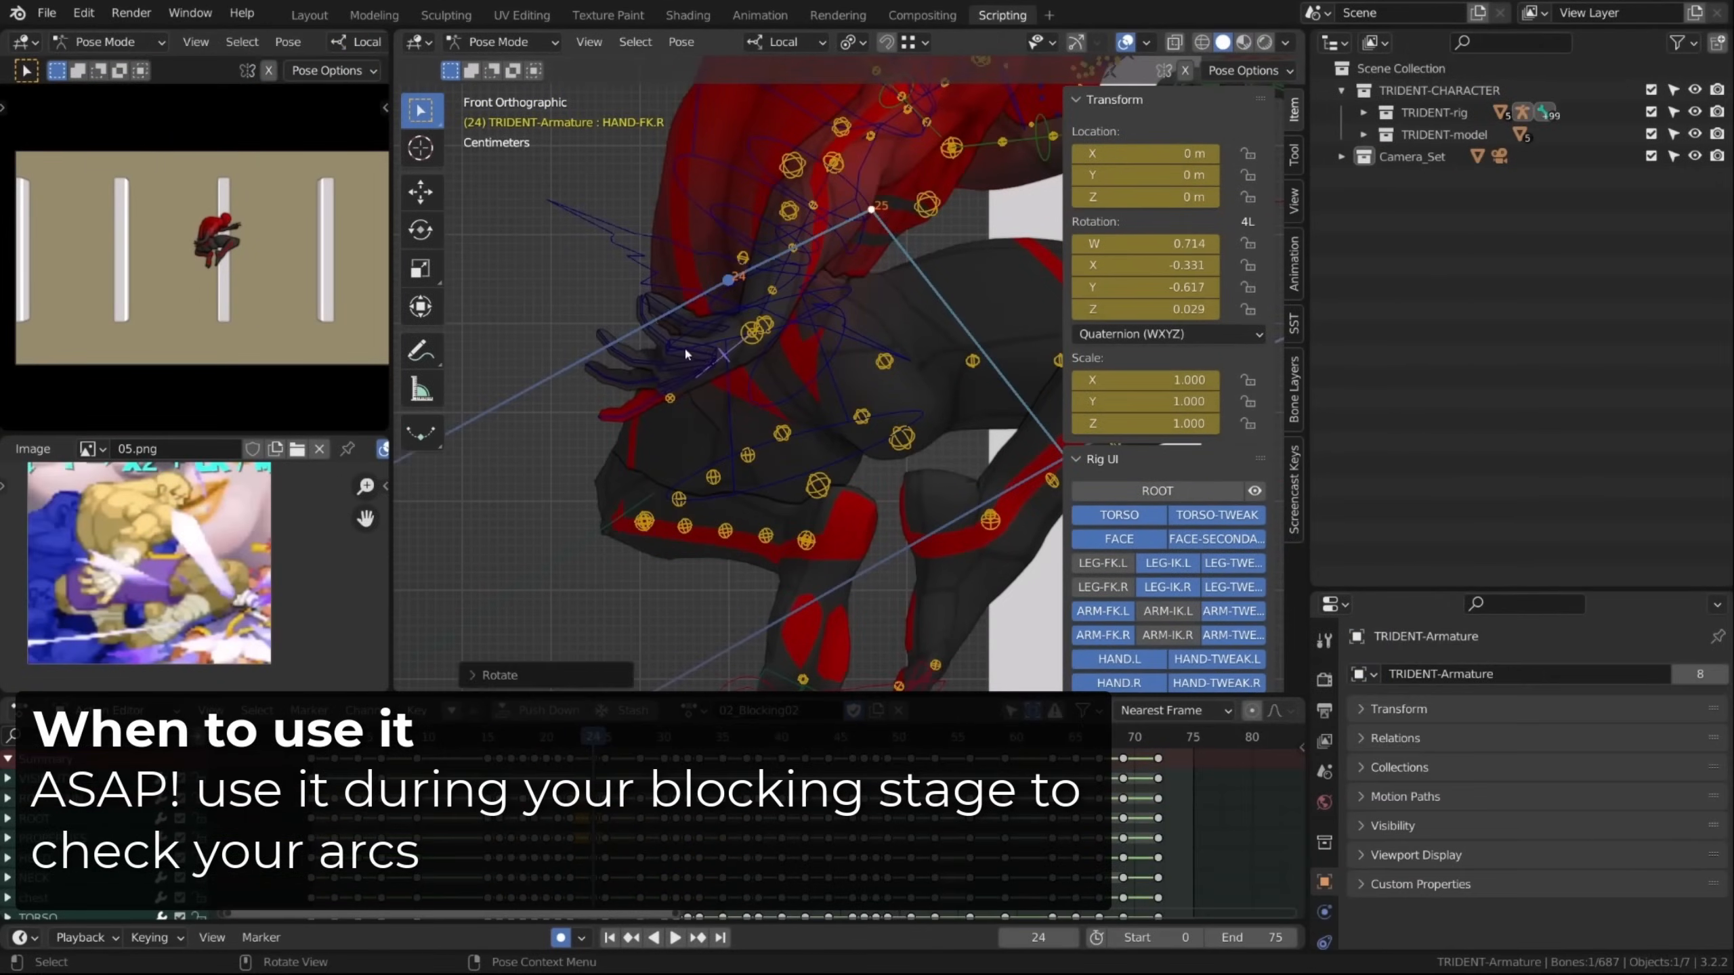
Reposition the FOOT-IK-MASTER.R control at frame 25 of the 02_Blocking02 action to refine its motion path
click(600, 418)
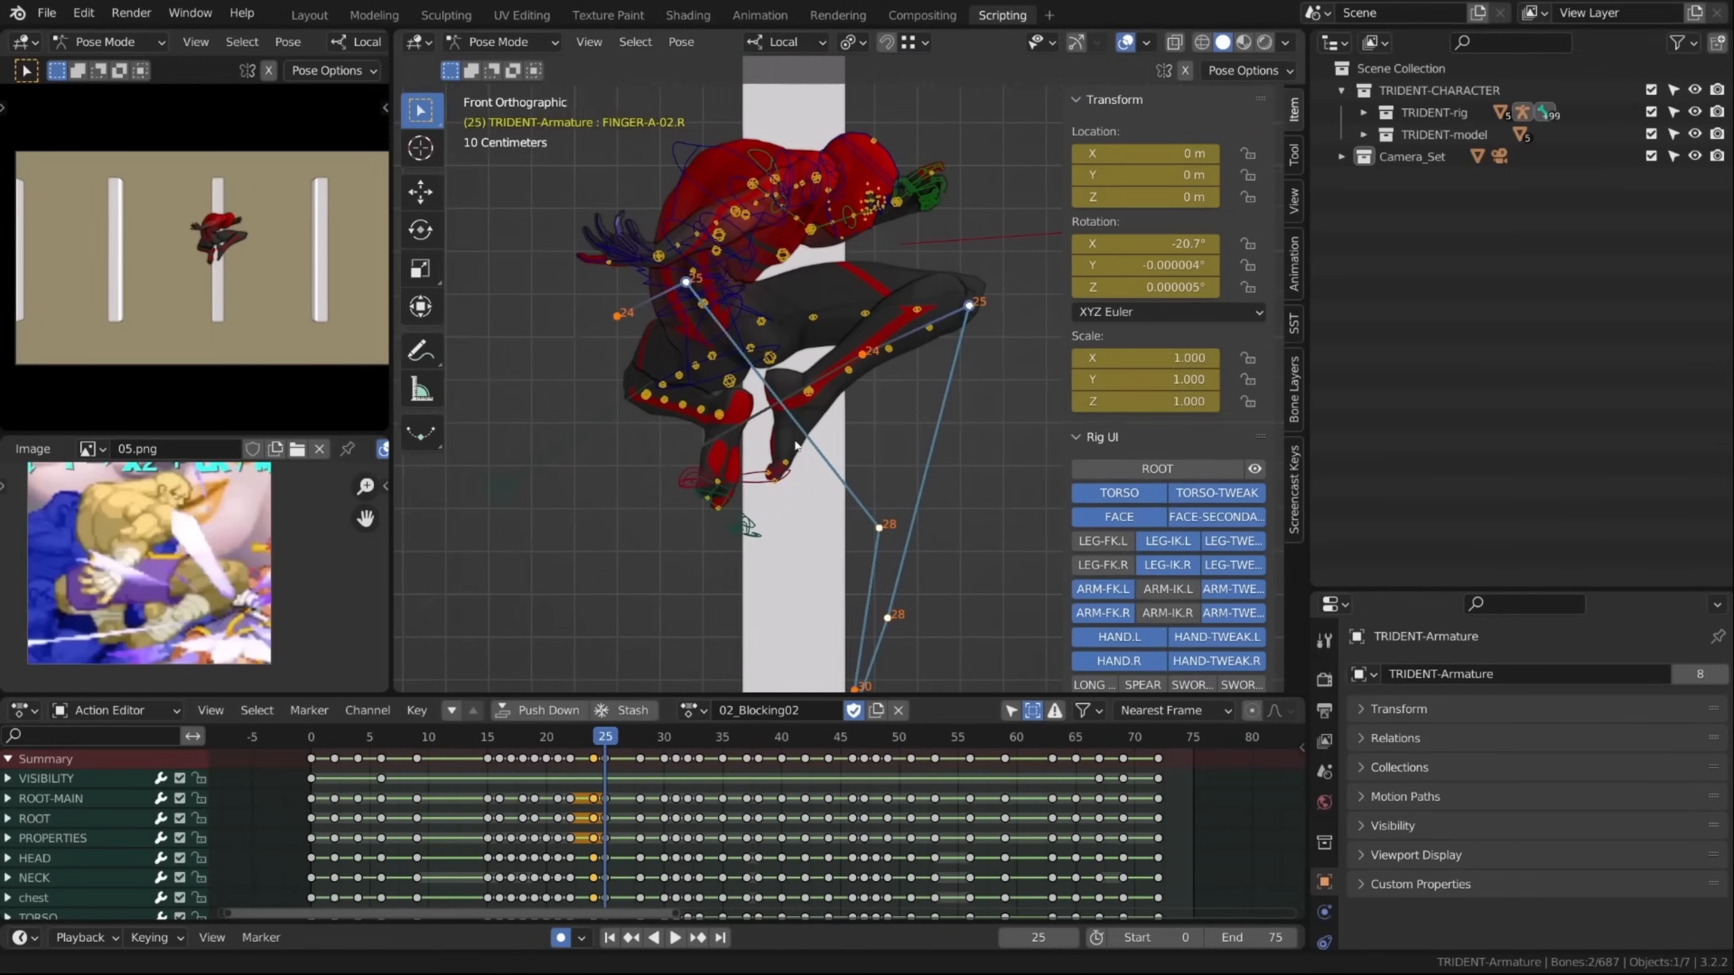
shift+middle_drag(795, 445, 758, 443)
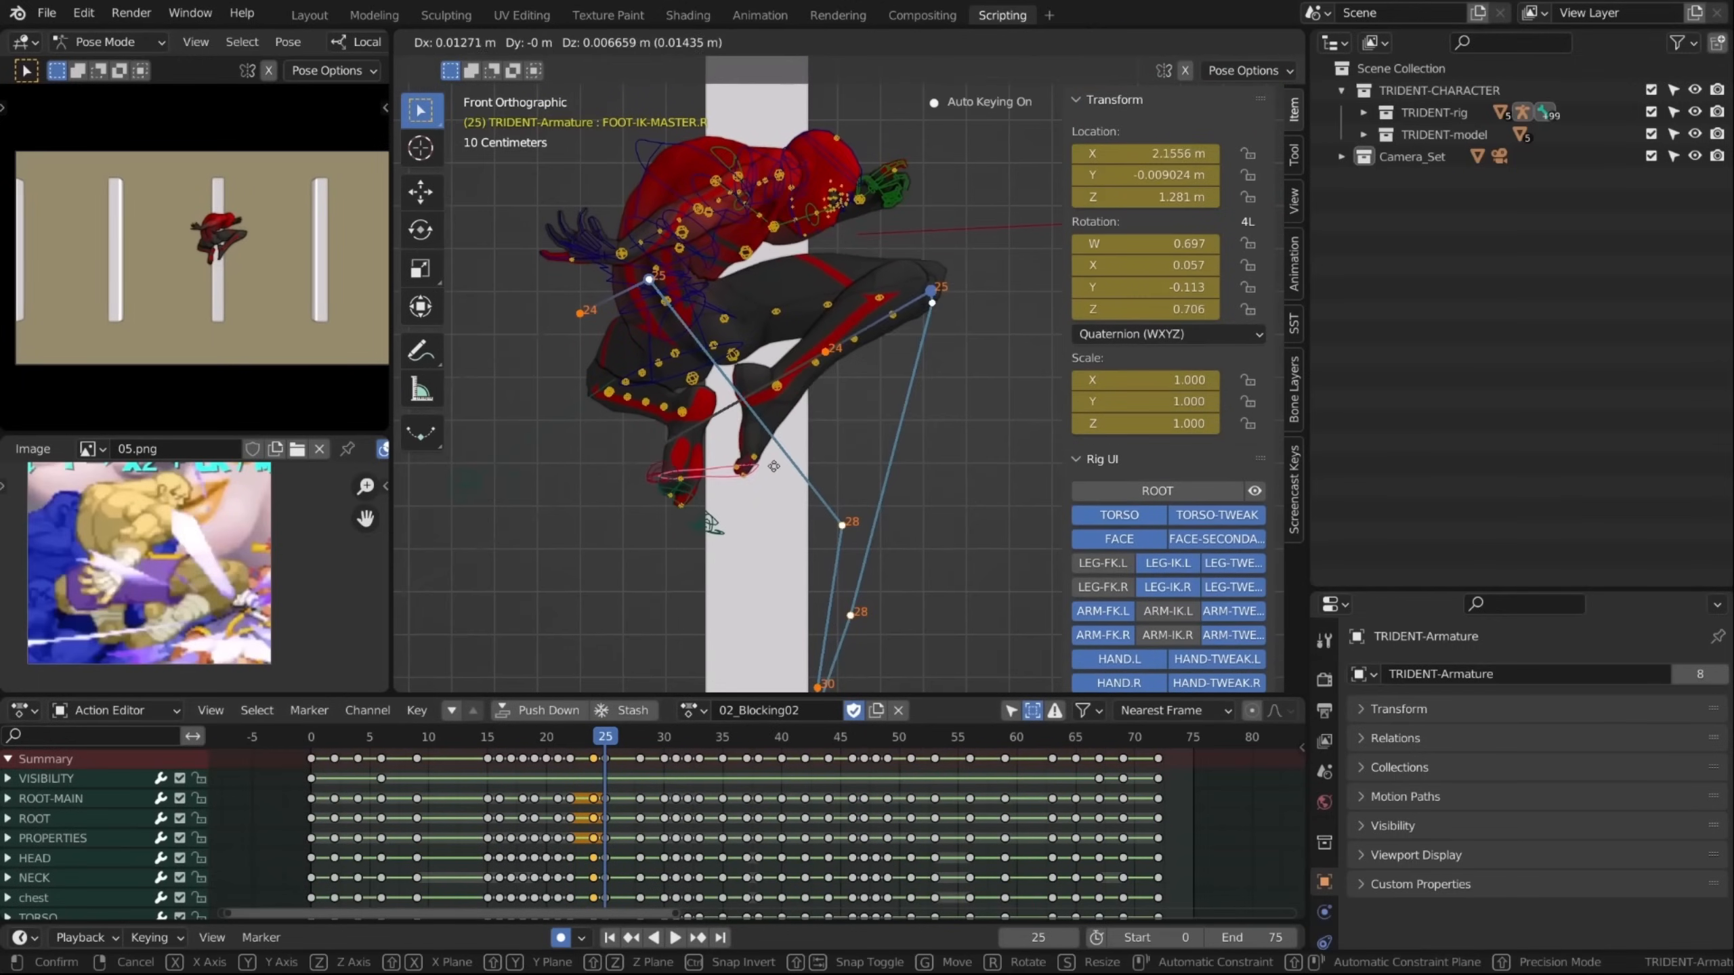
click(936, 270)
click(951, 318)
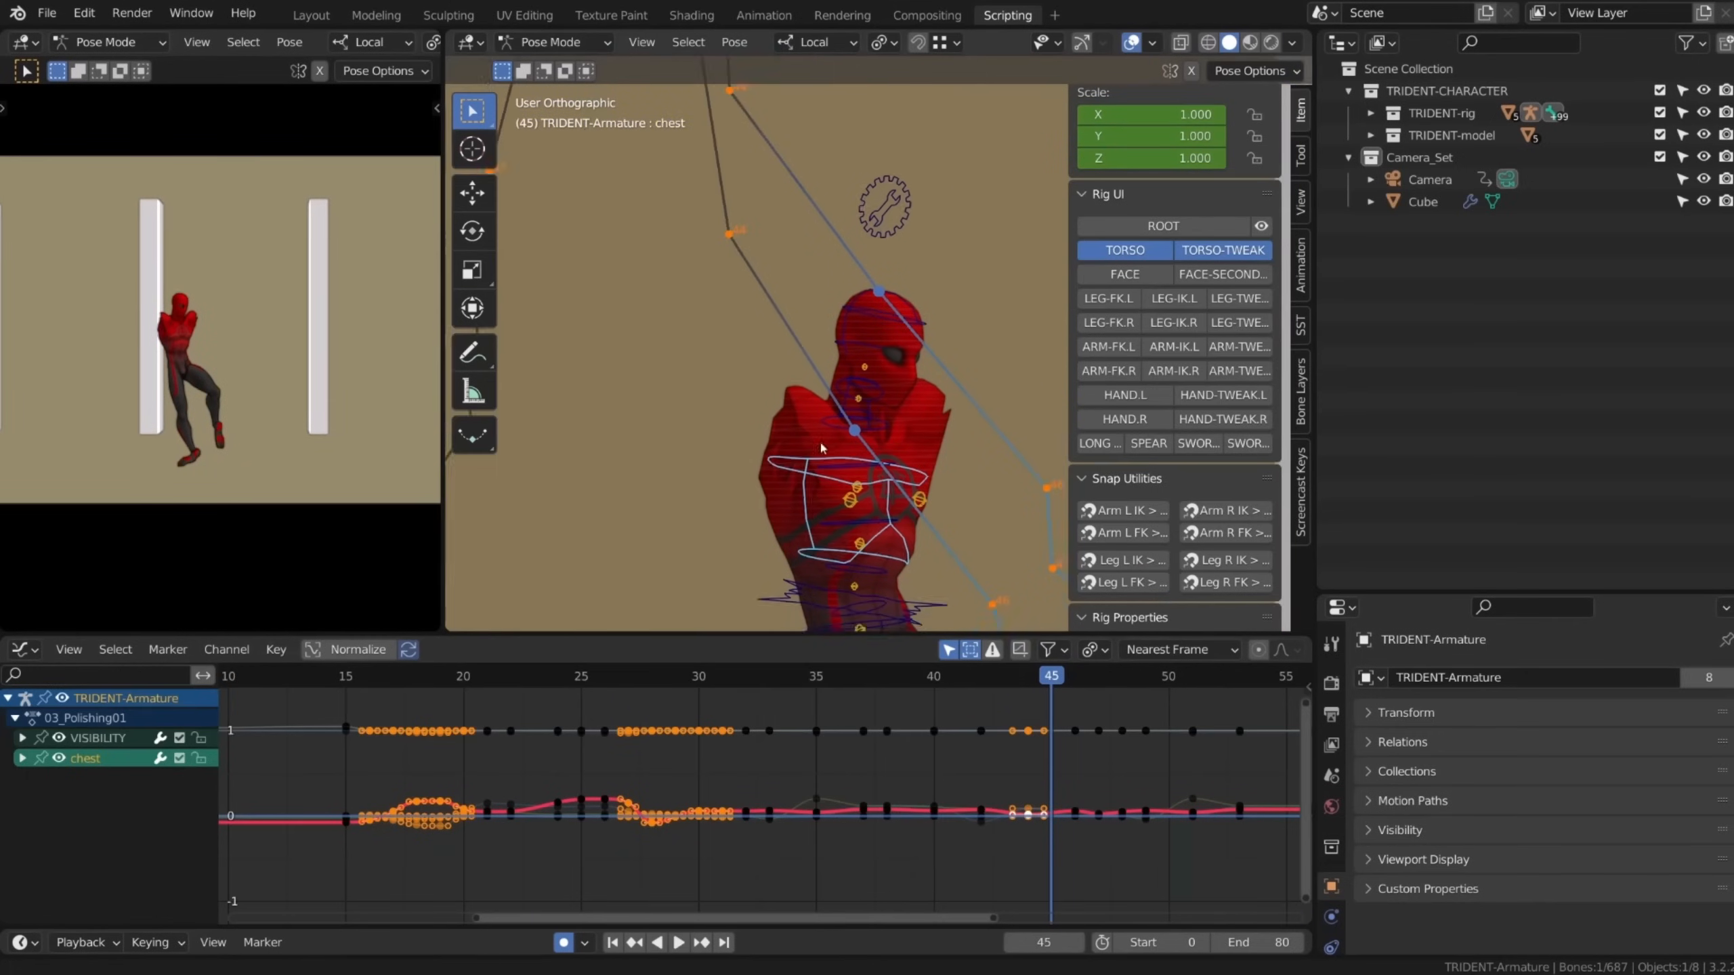
Adjust the chest and head controls around frames 45 to 47 to smooth their arcs, and preview the playback
key(g)
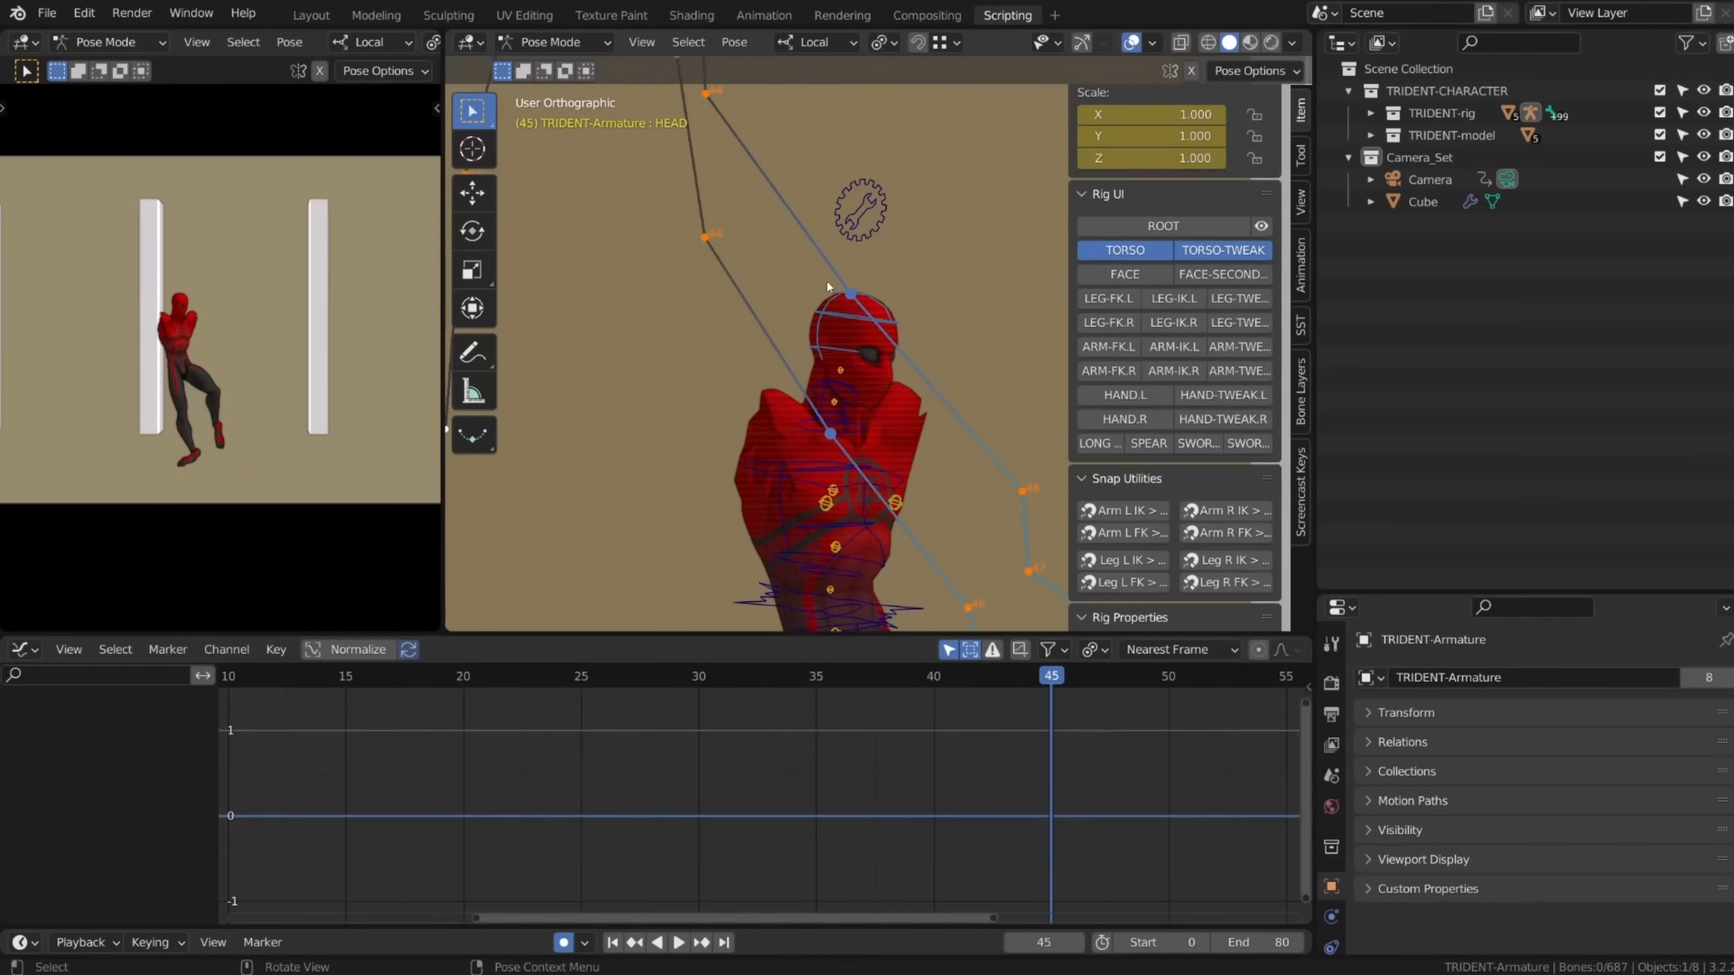
click(790, 241)
key(Right)
key(Right)
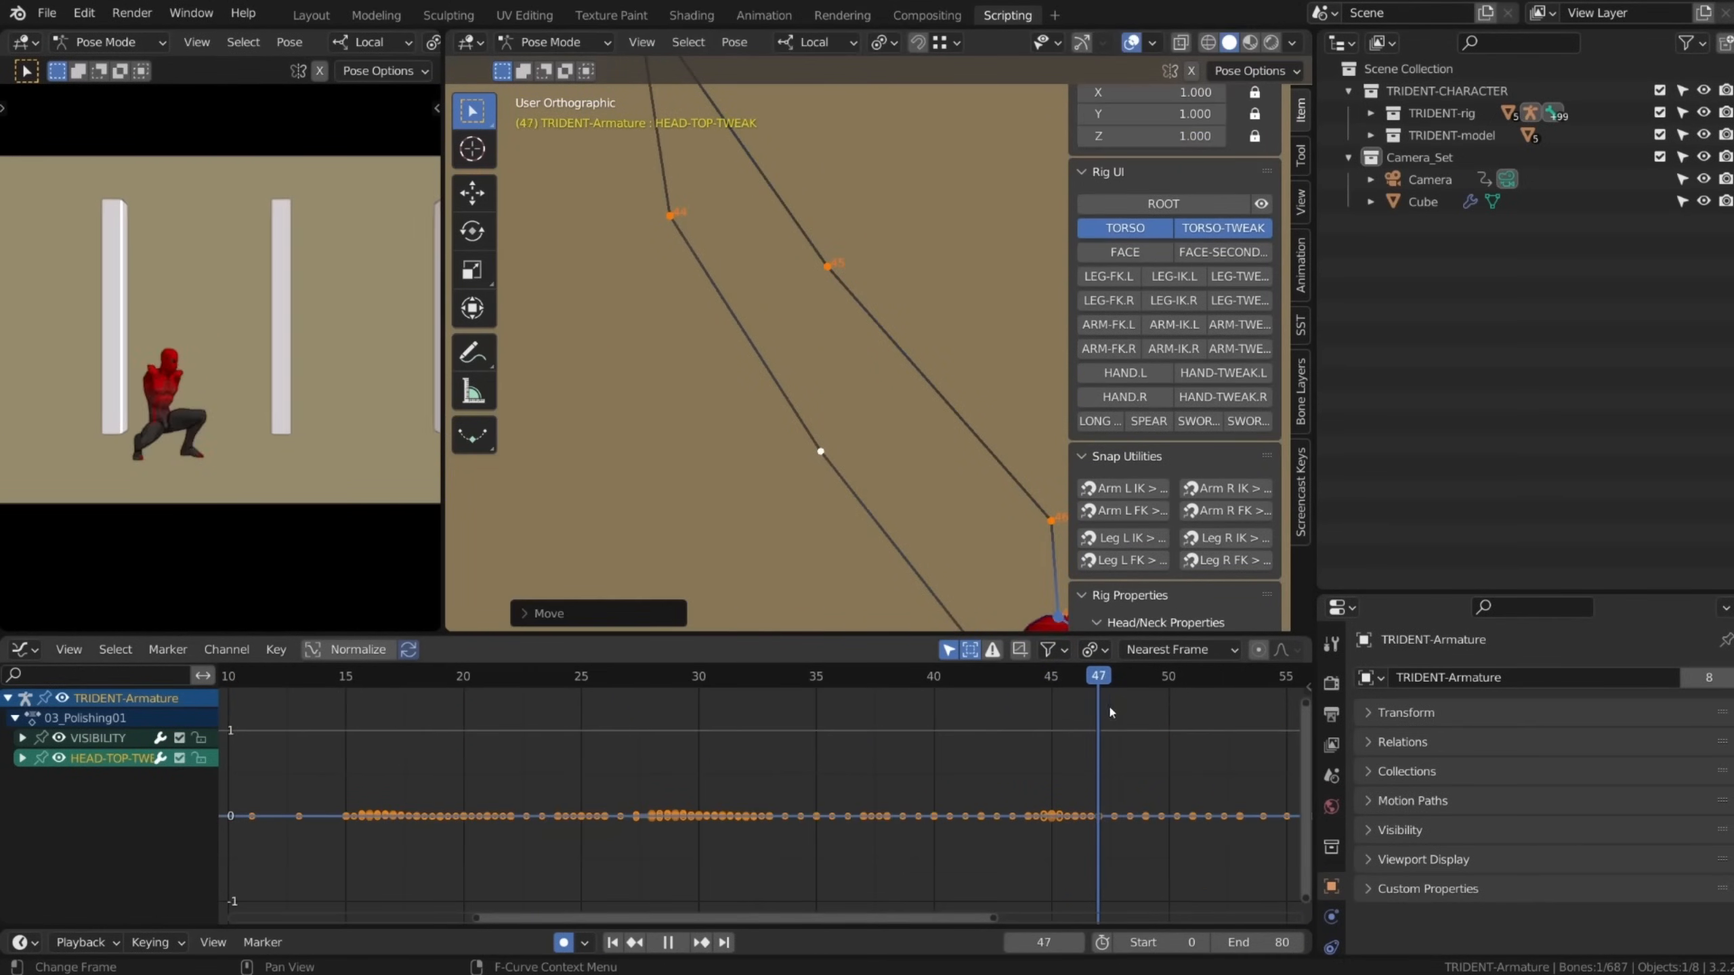
key(Left)
click(538, 292)
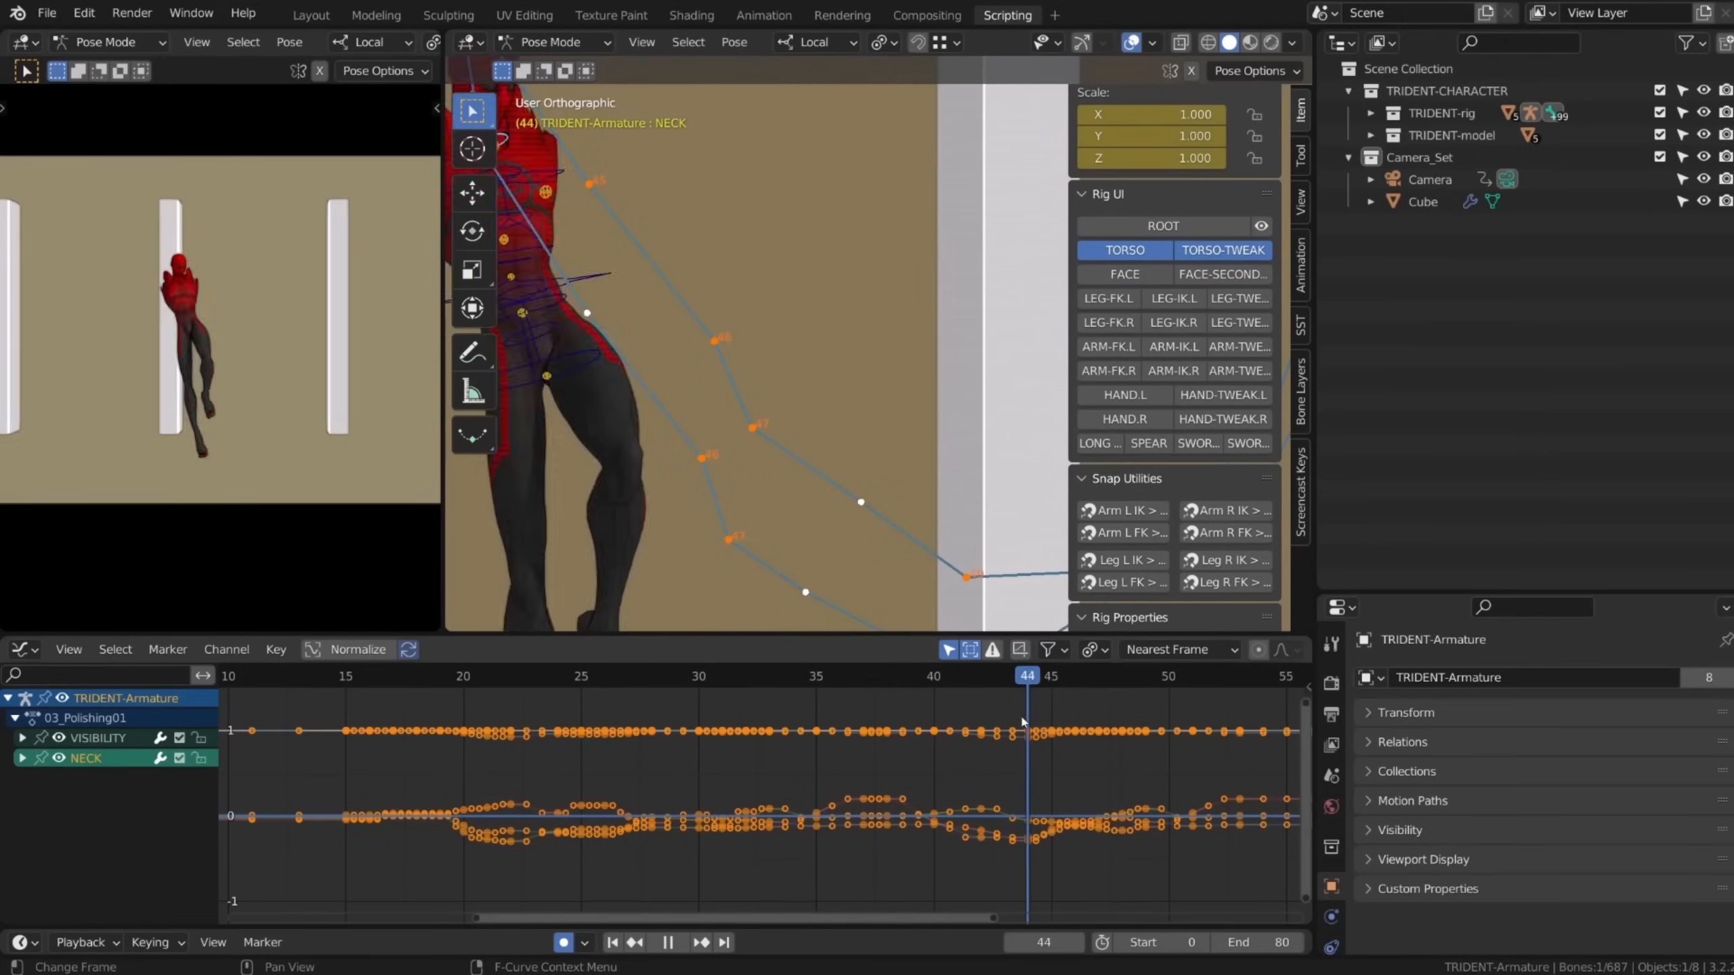
key(space)
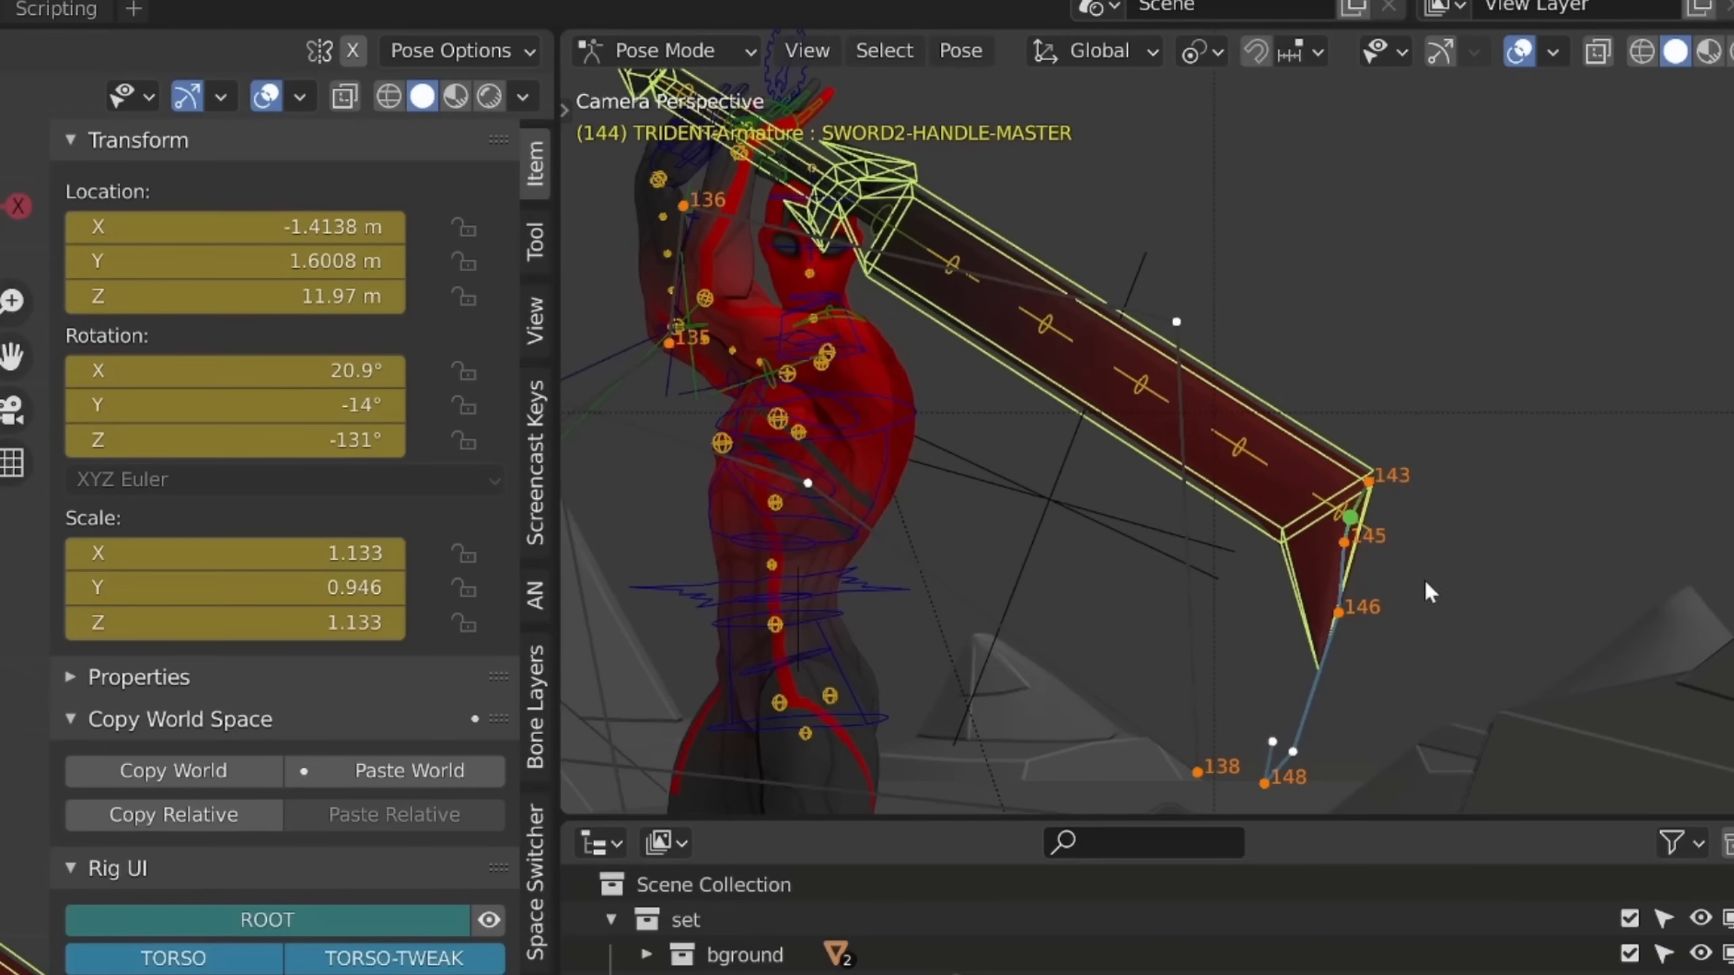
Move the SWORD2-HANDLE-MASTER control across frames 143 to 145 in camera view to refine the sword tip's arc
key(Left)
key(g)
click(1326, 531)
key(Right)
key(g)
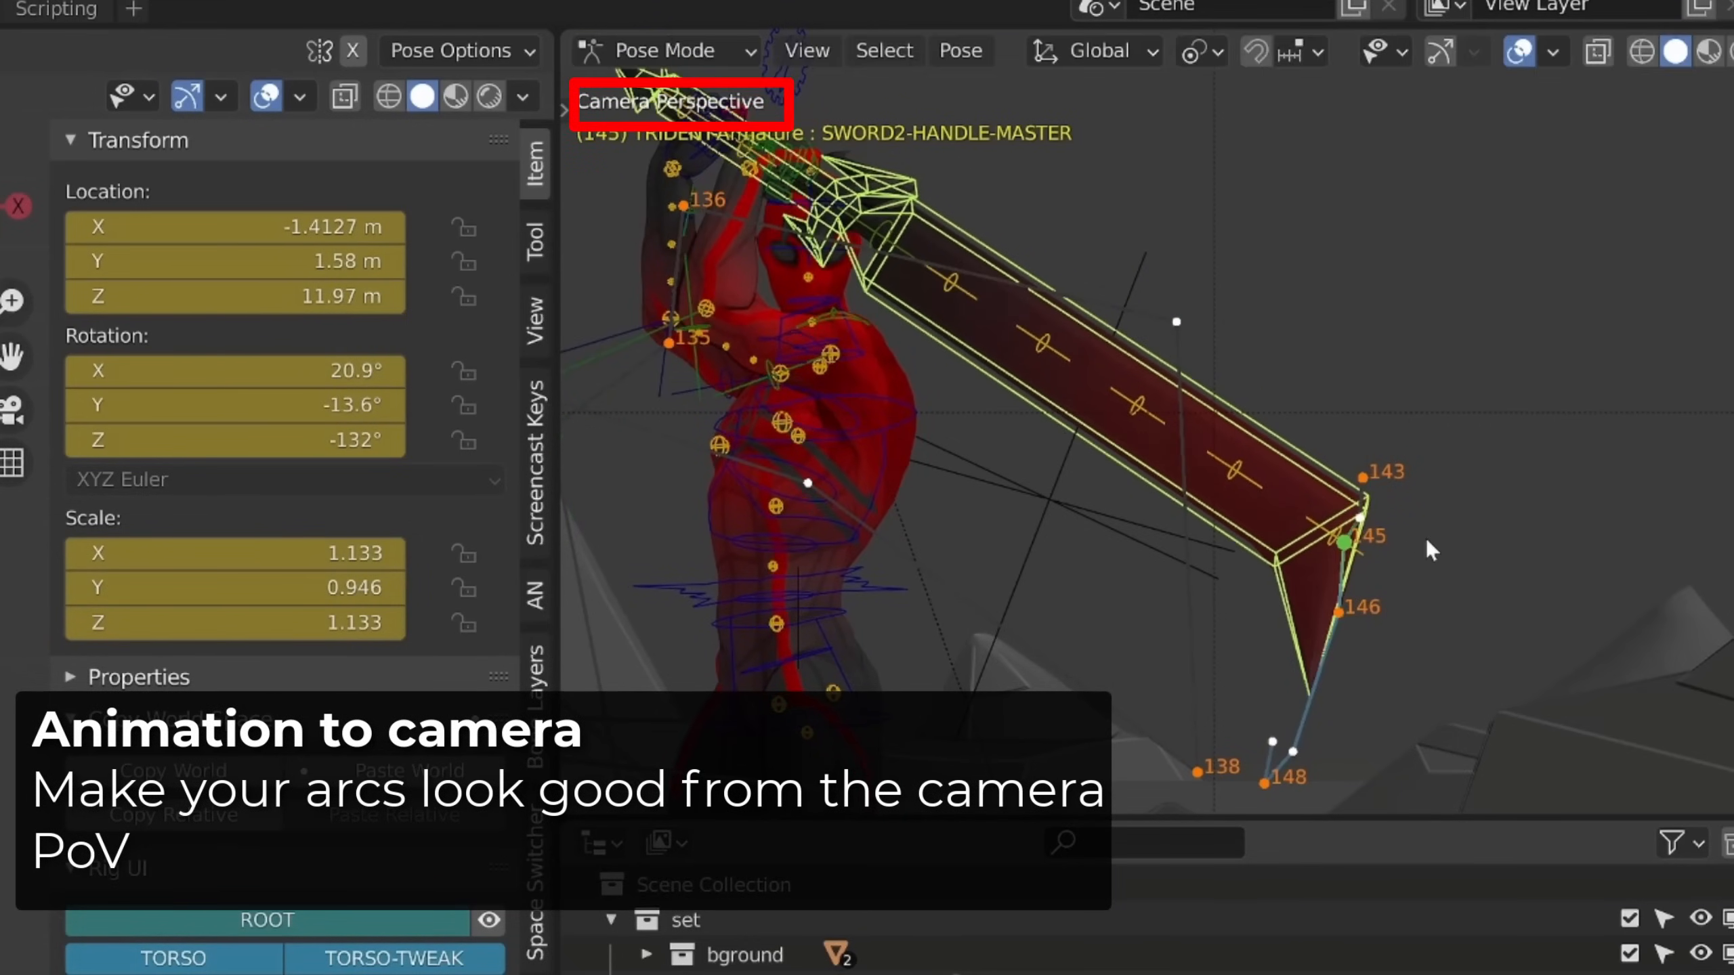